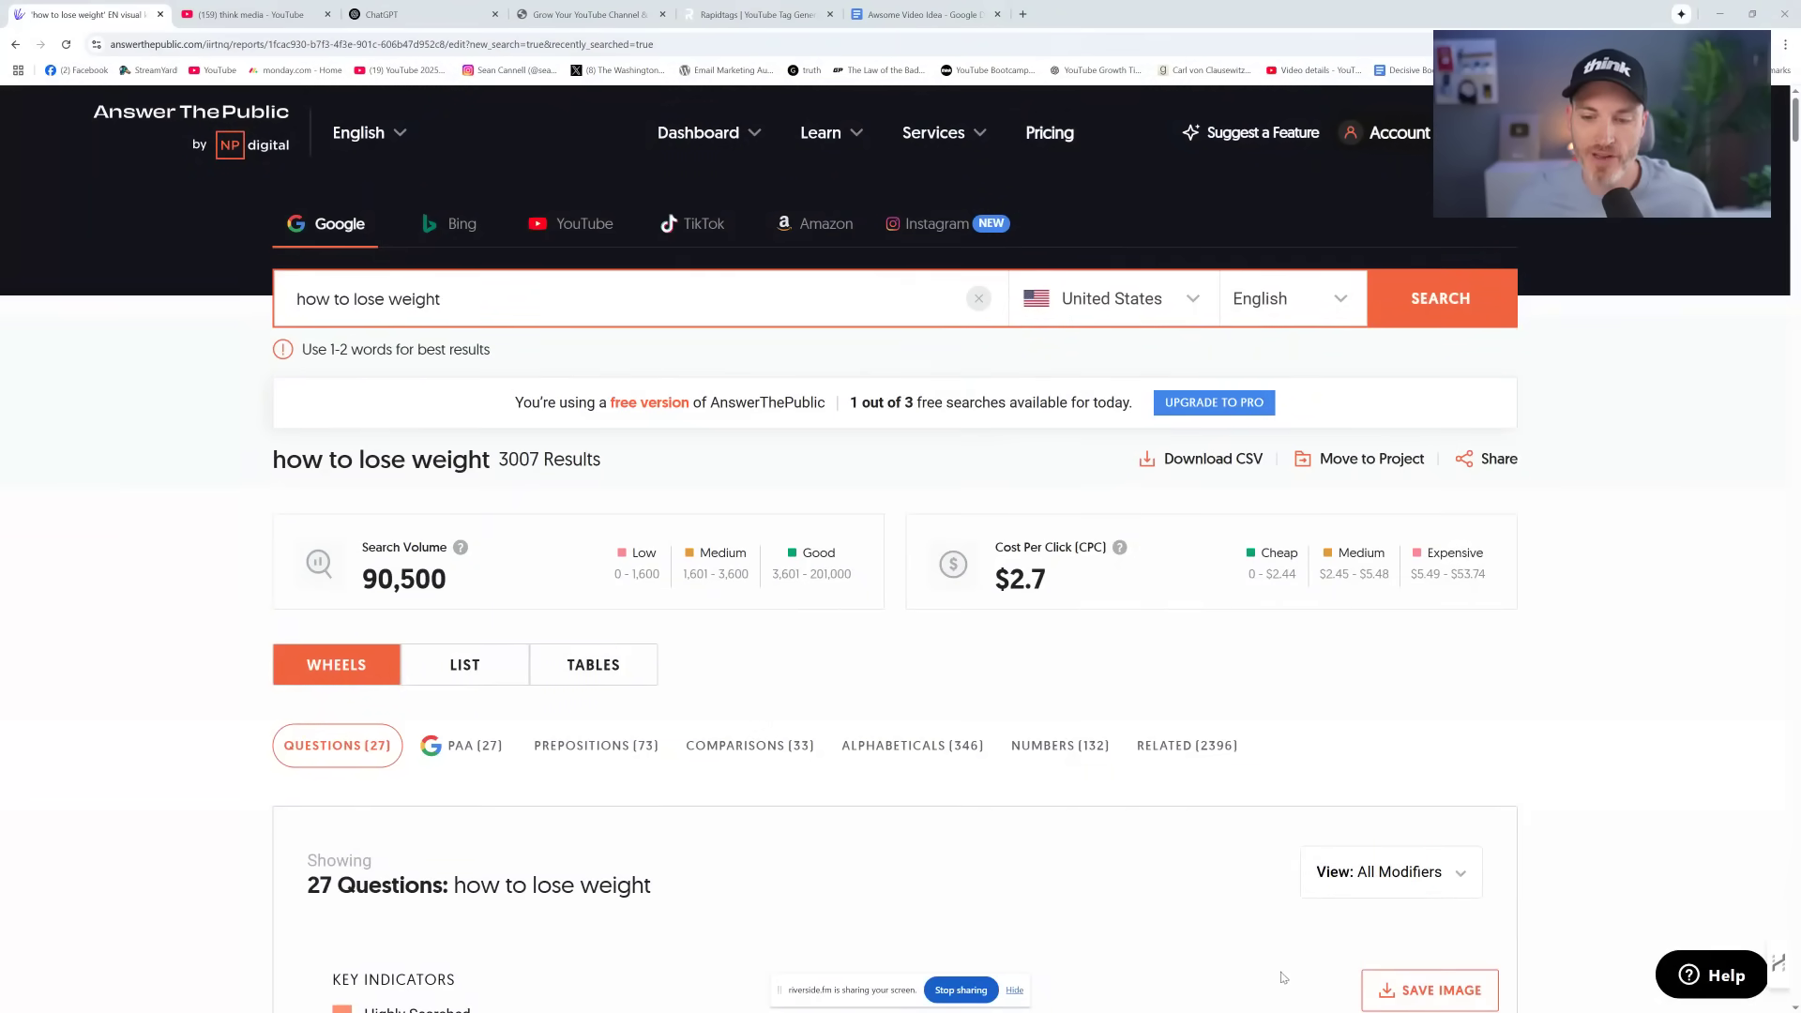
Highlight the 'how to lose weight' search phrase and the remaining free searches notice
left_click(1015, 991)
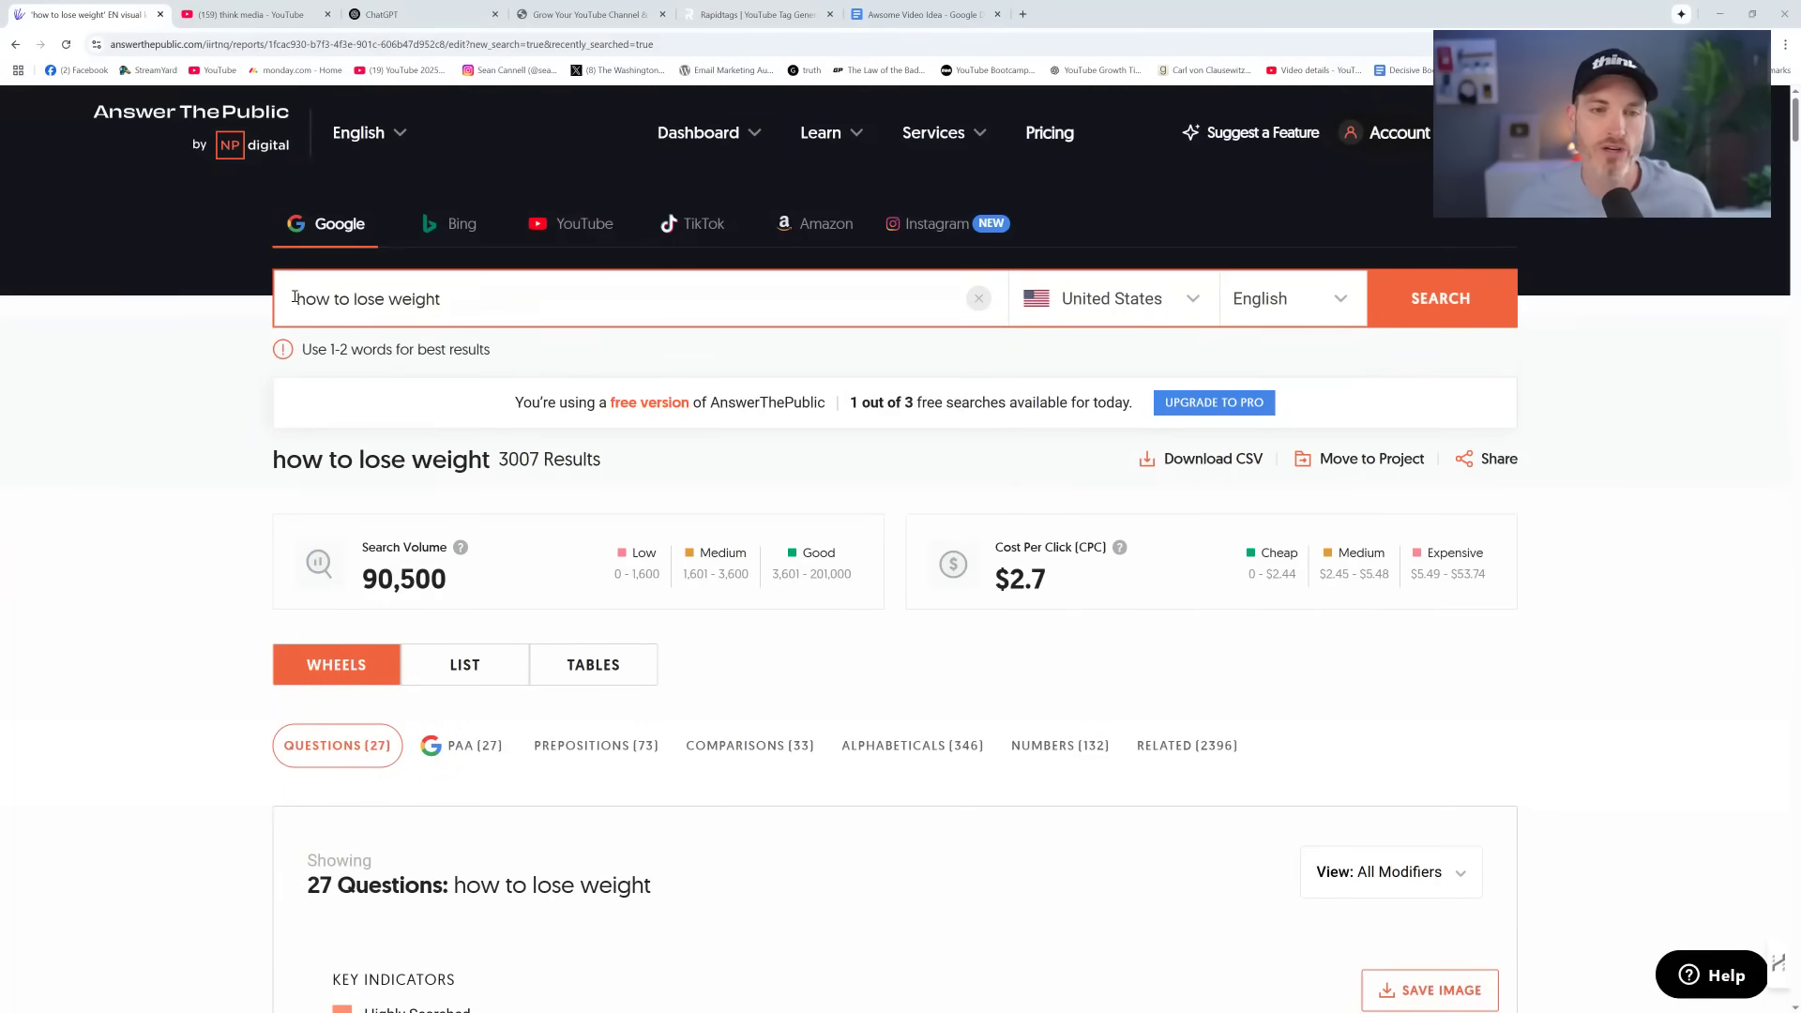
left_click_drag(296, 300, 638, 301)
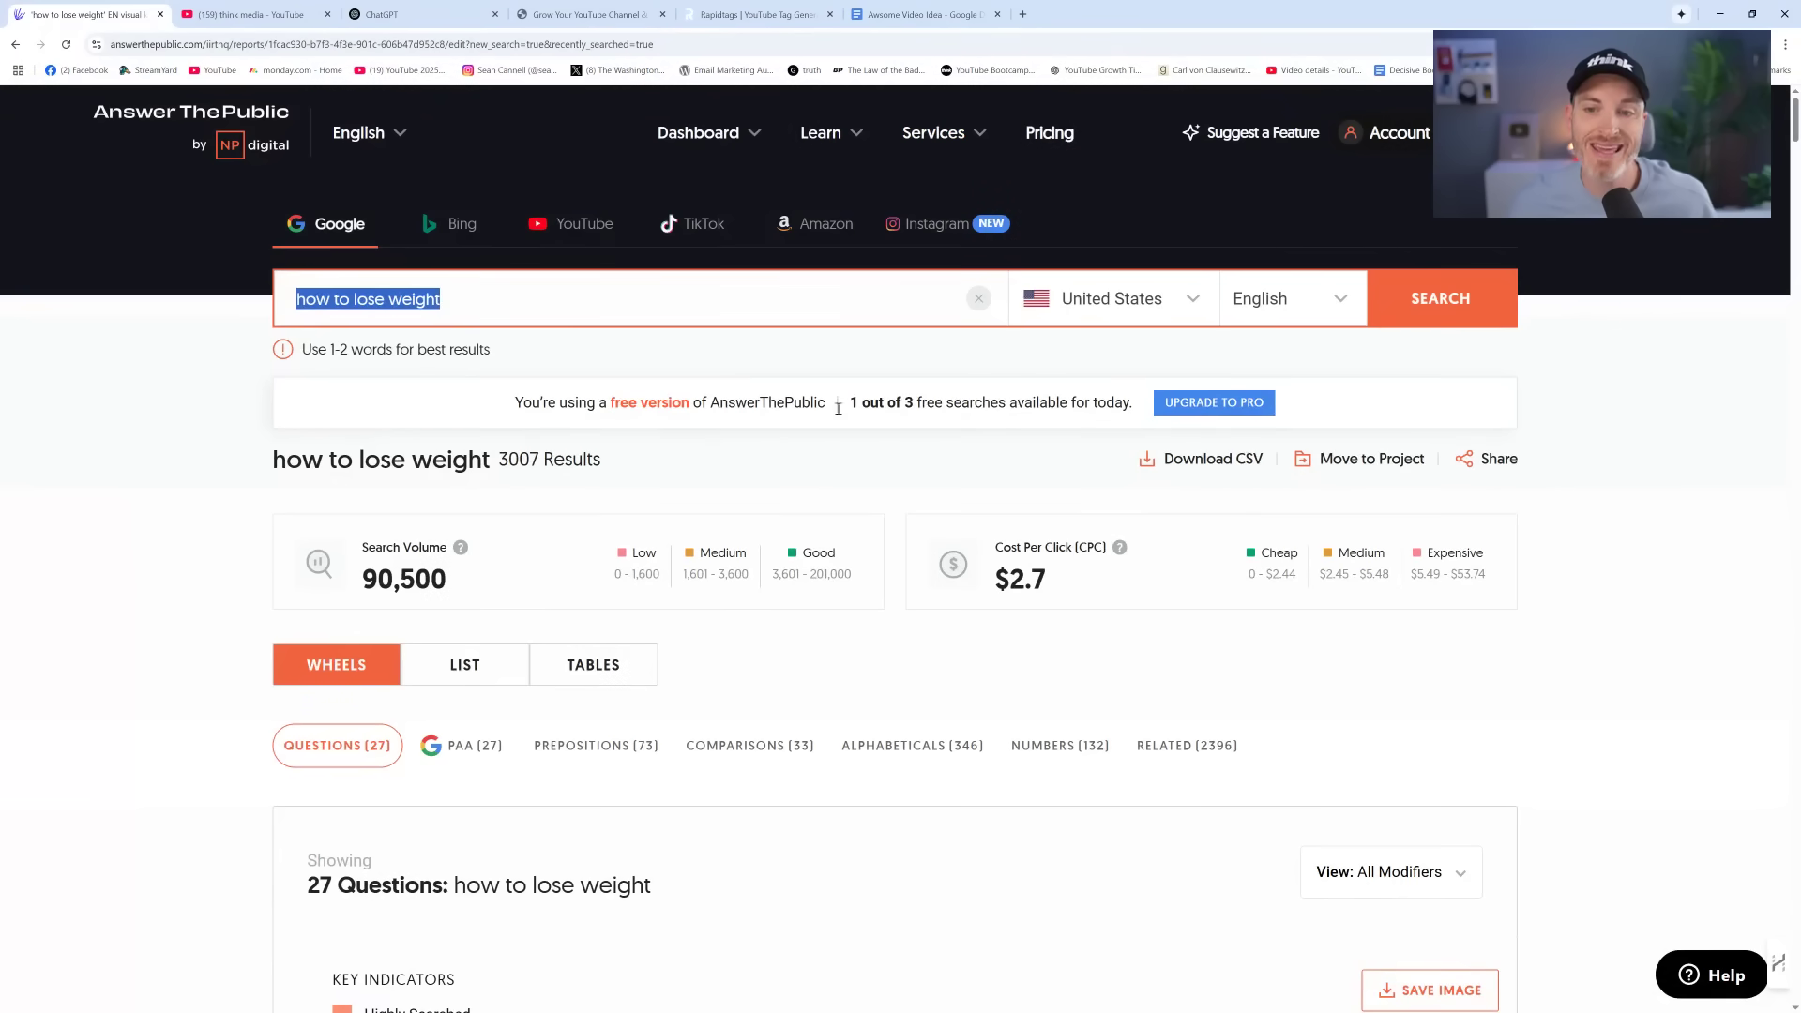
left_click_drag(840, 408, 1135, 417)
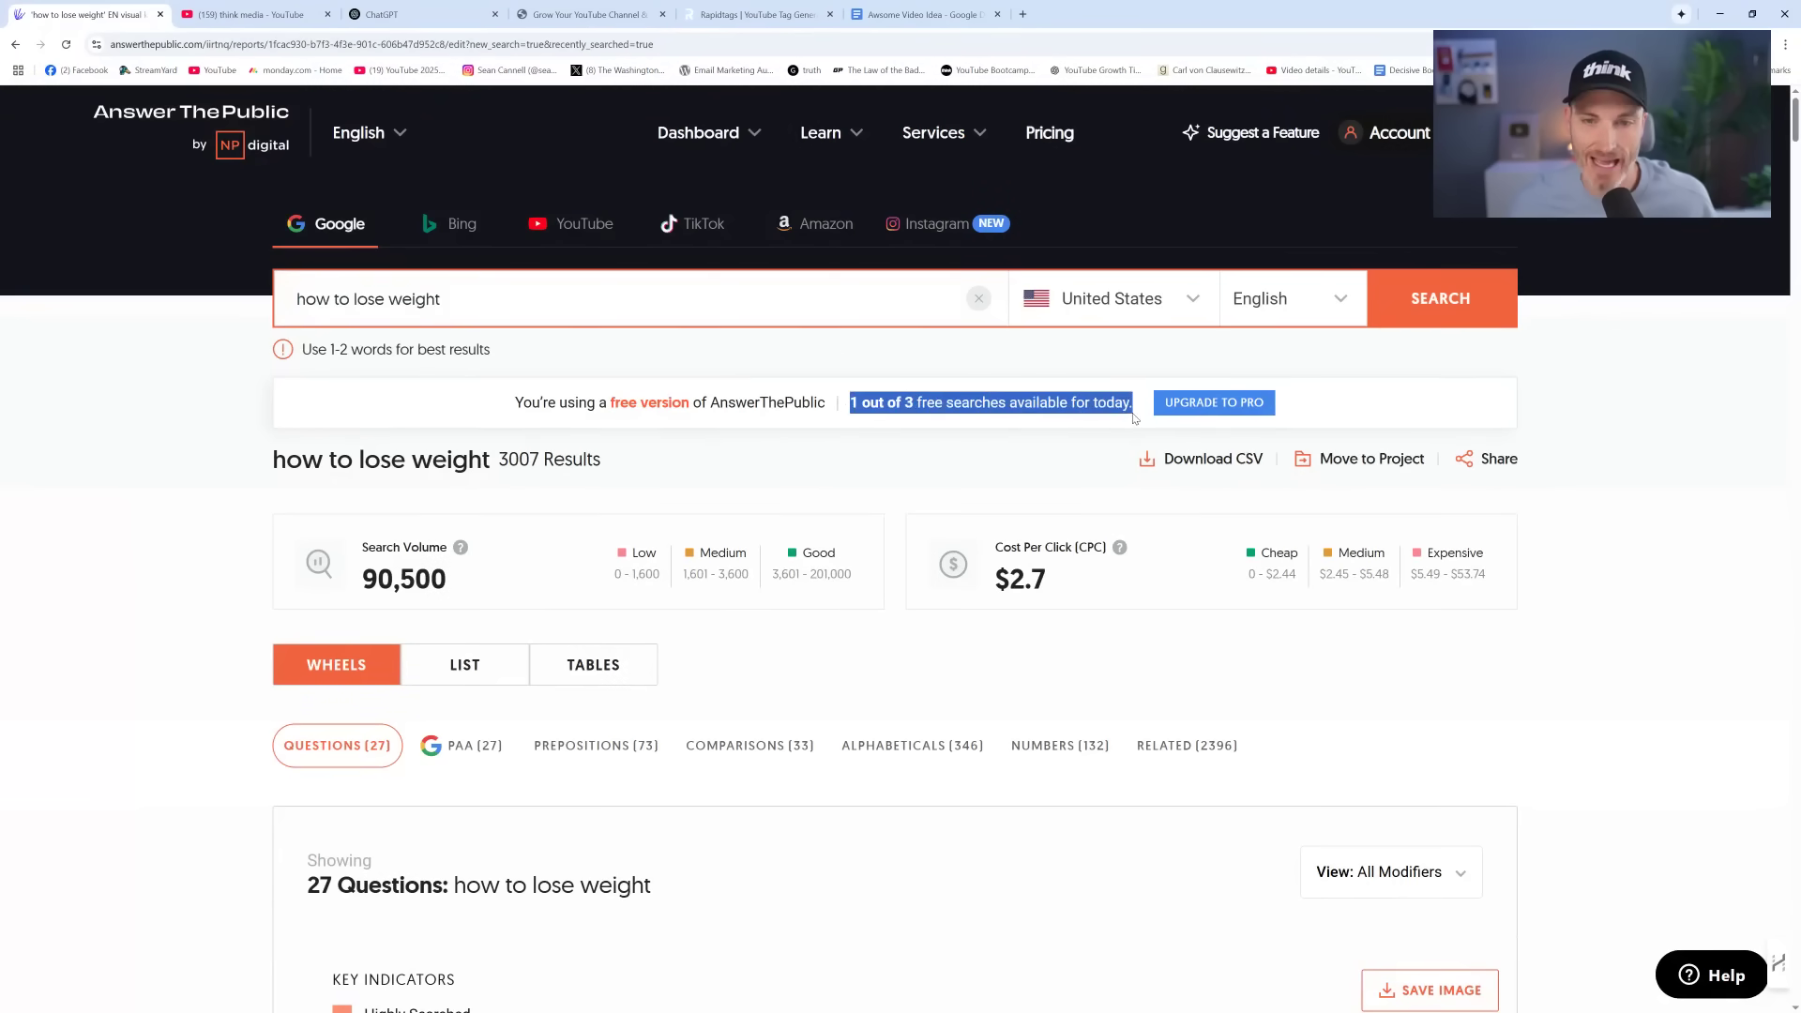
left_click(987, 450)
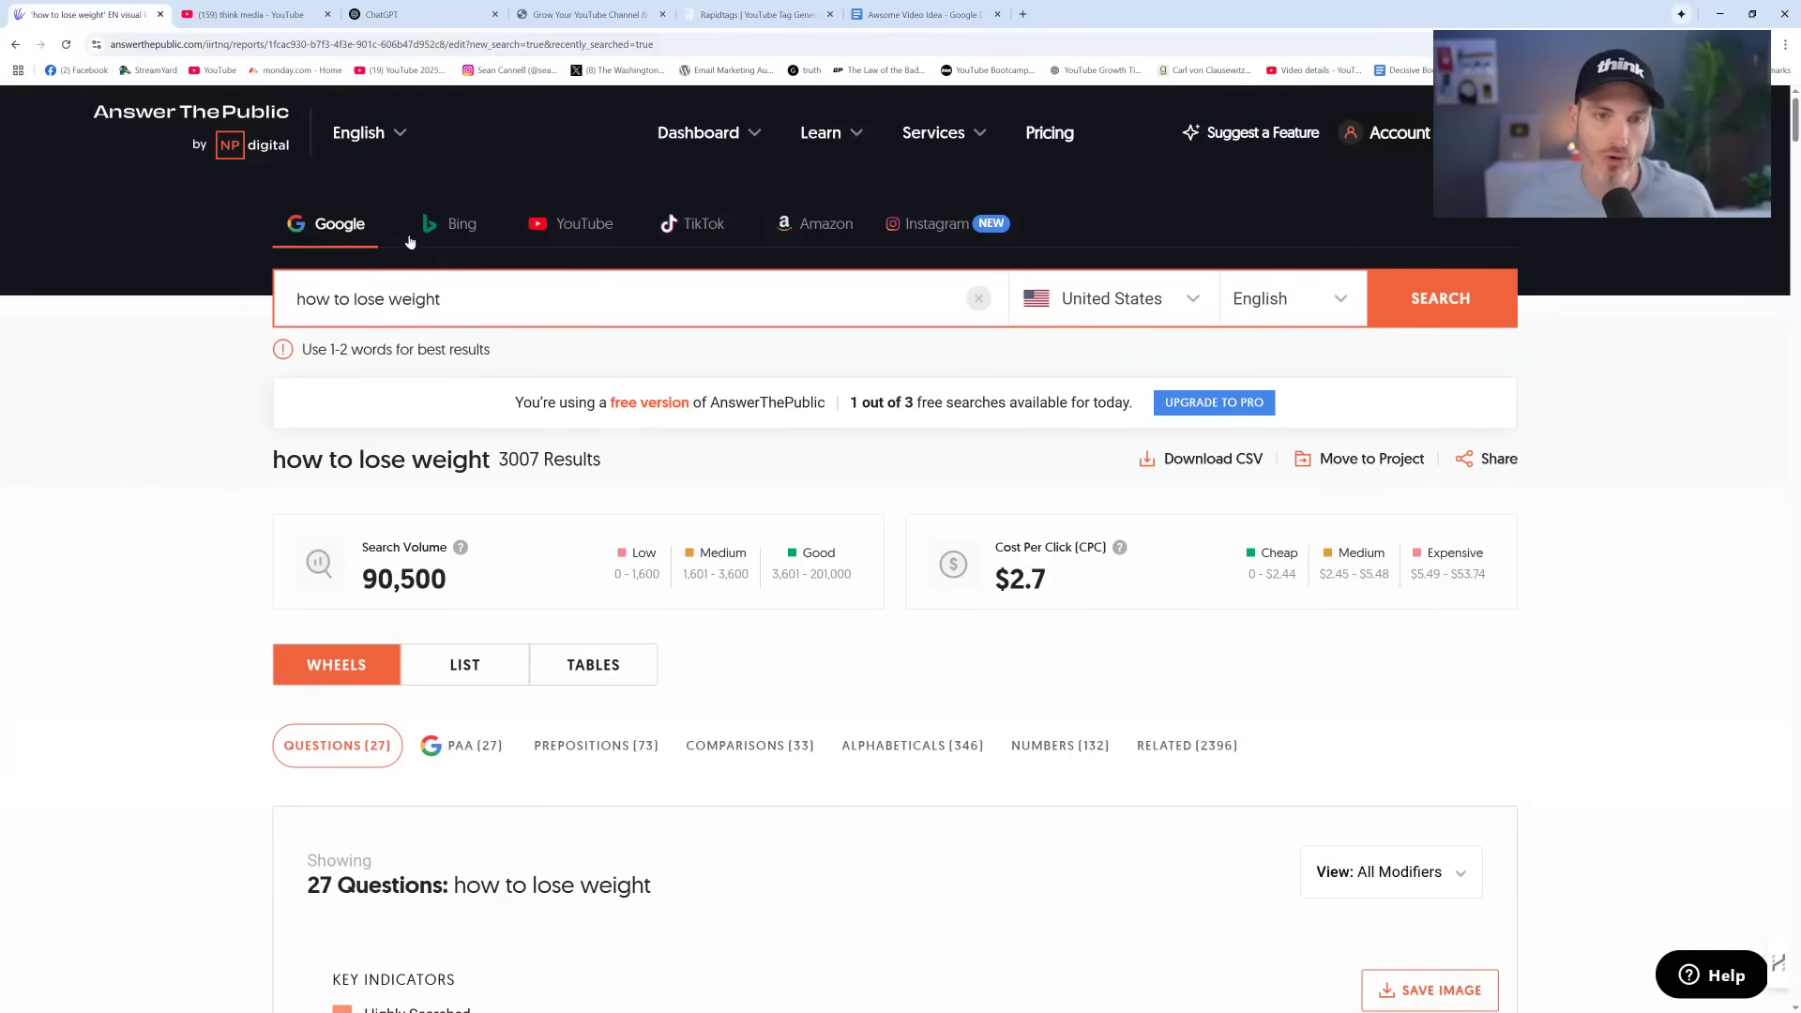
Check the Bing, TikTok and Instagram keyword sources, return to Google, and dismiss the upgrade prompt
left_click(459, 230)
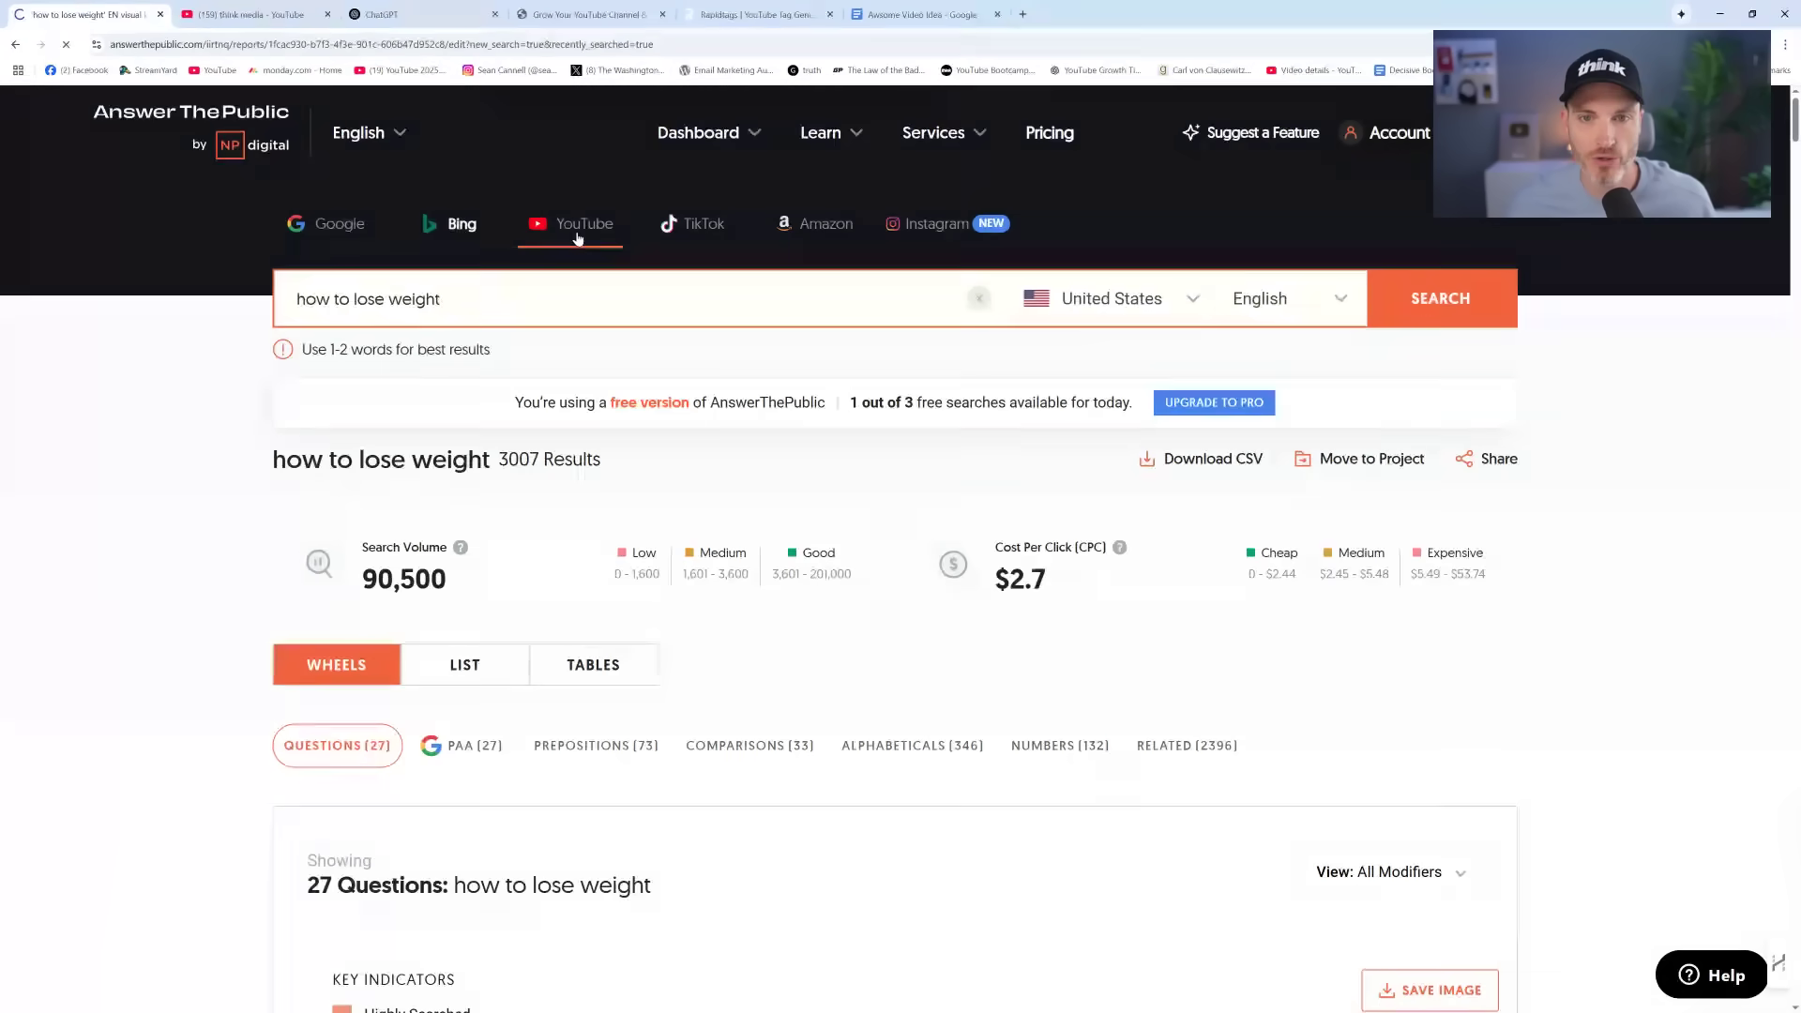
left_click(699, 230)
left_click(929, 230)
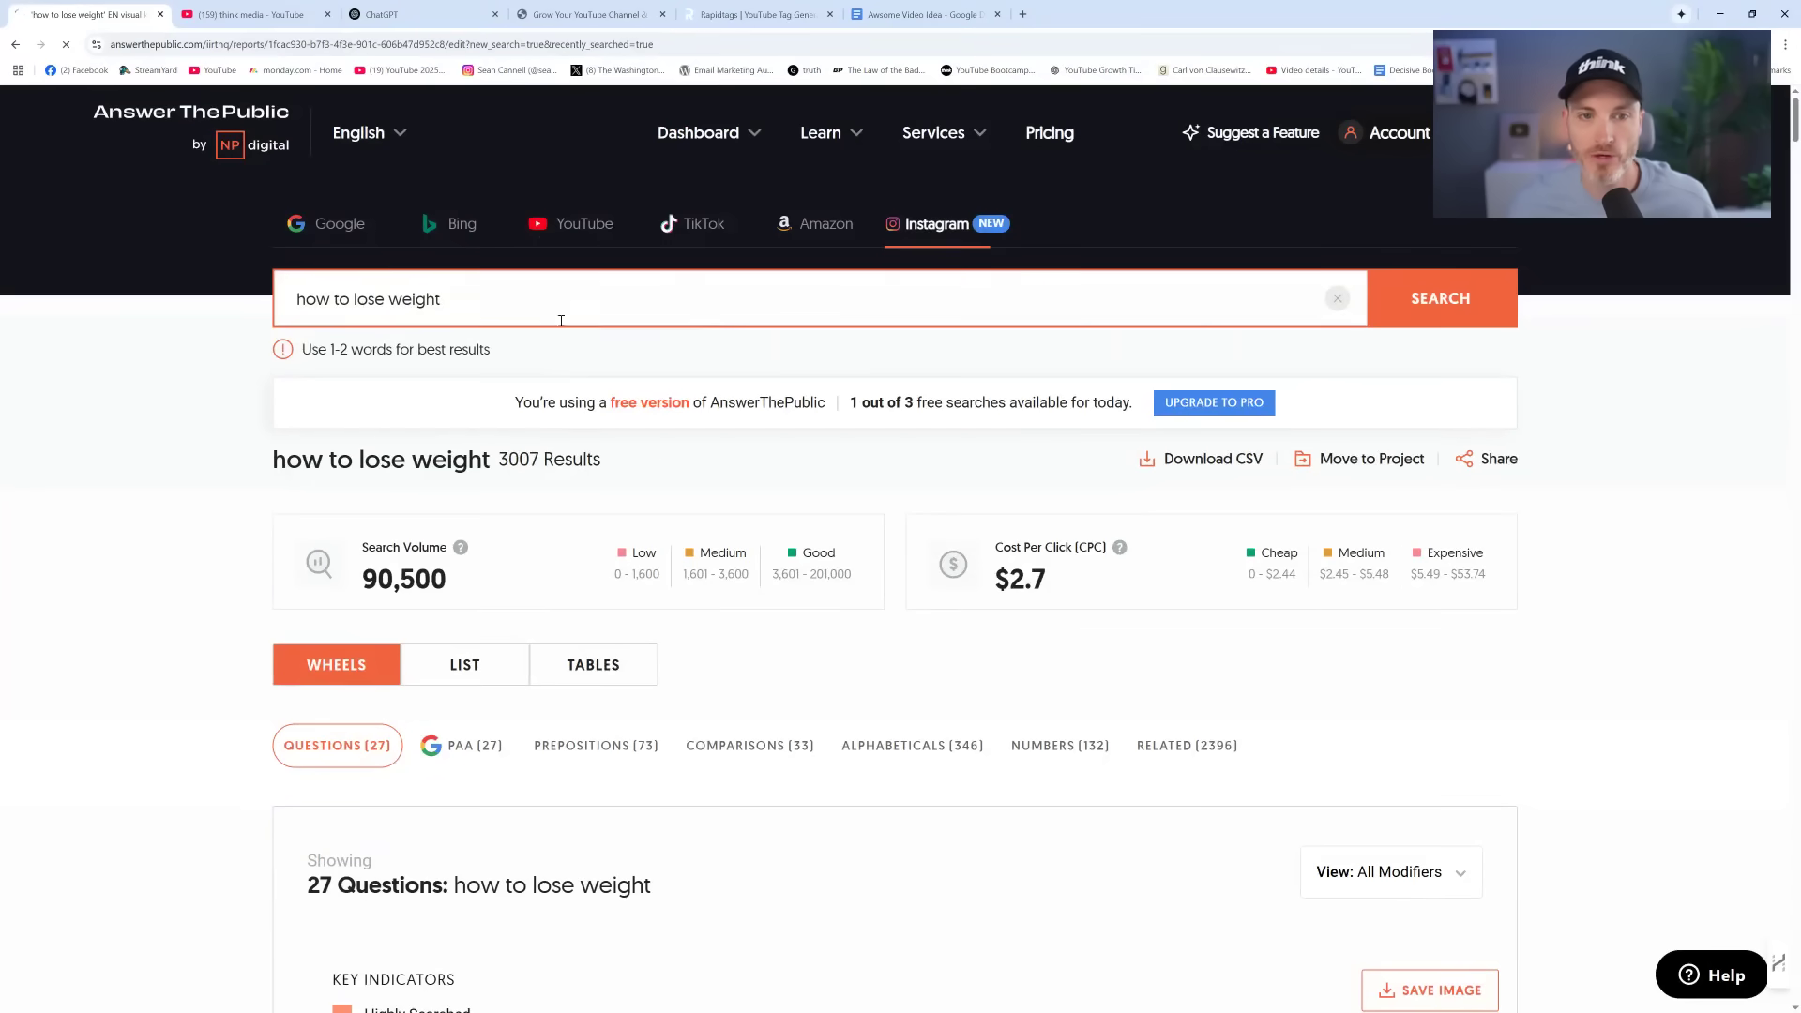
left_click(327, 230)
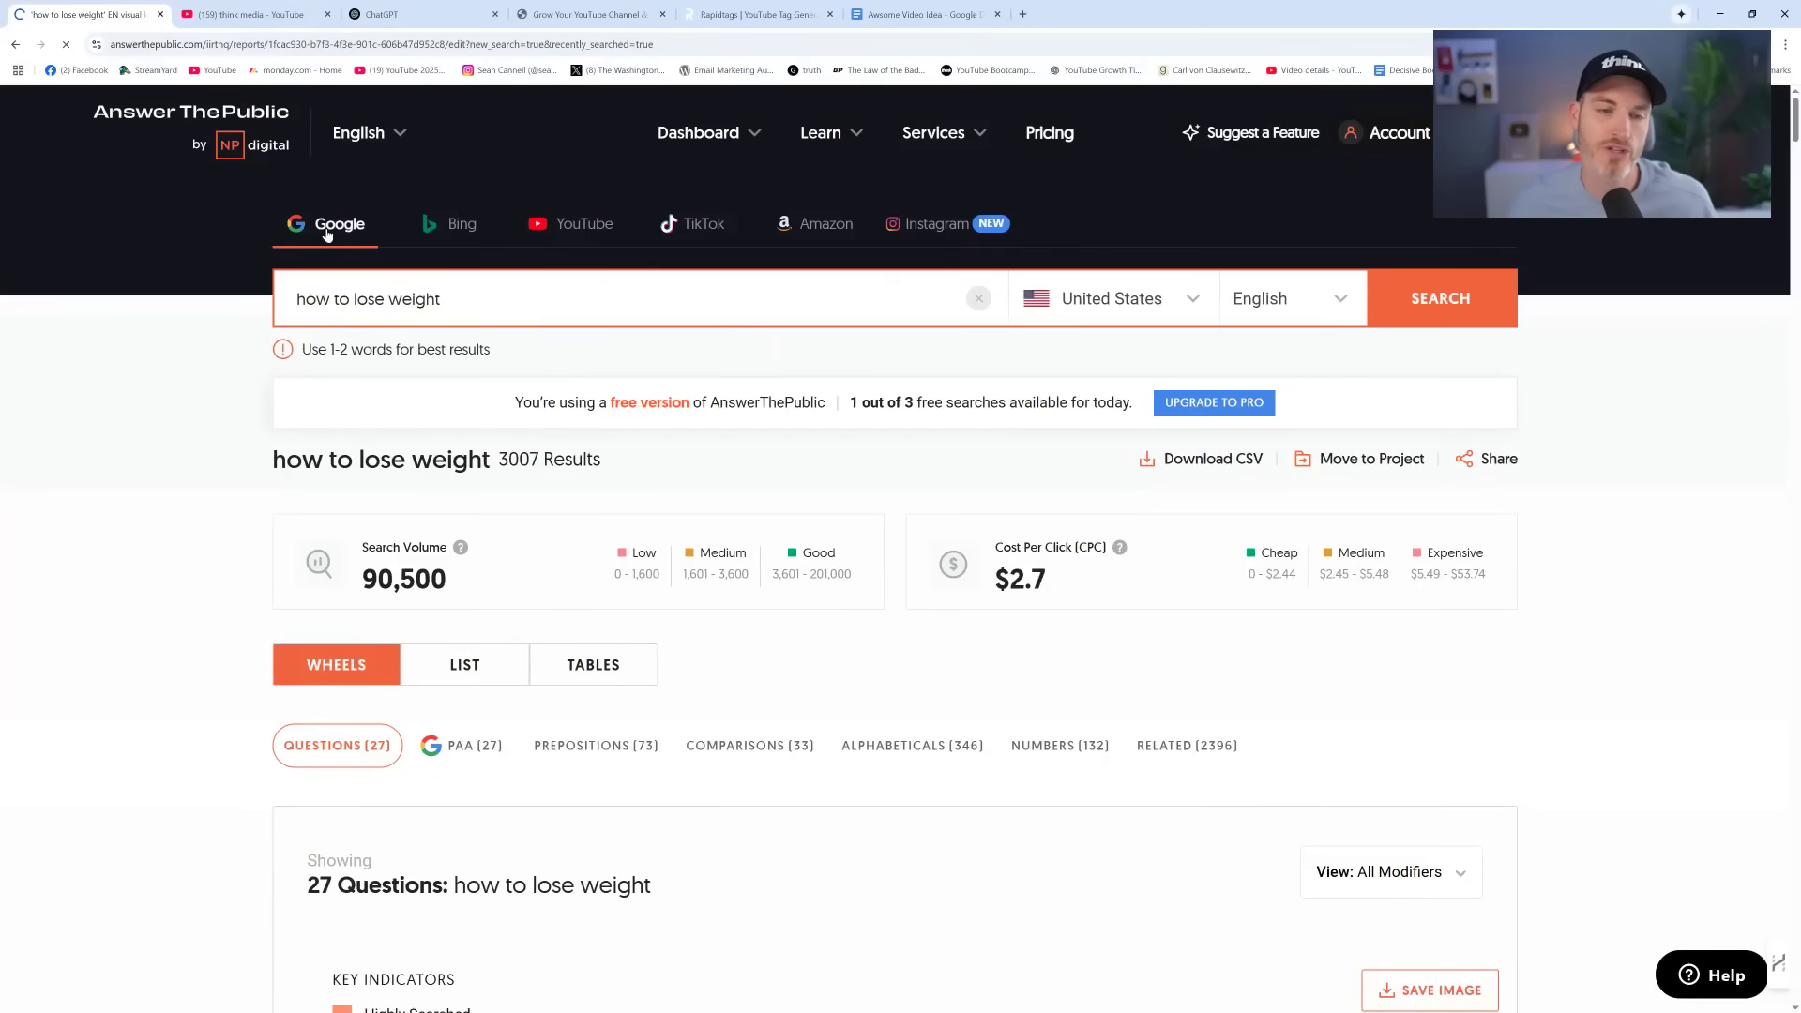
left_click_drag(295, 300, 496, 308)
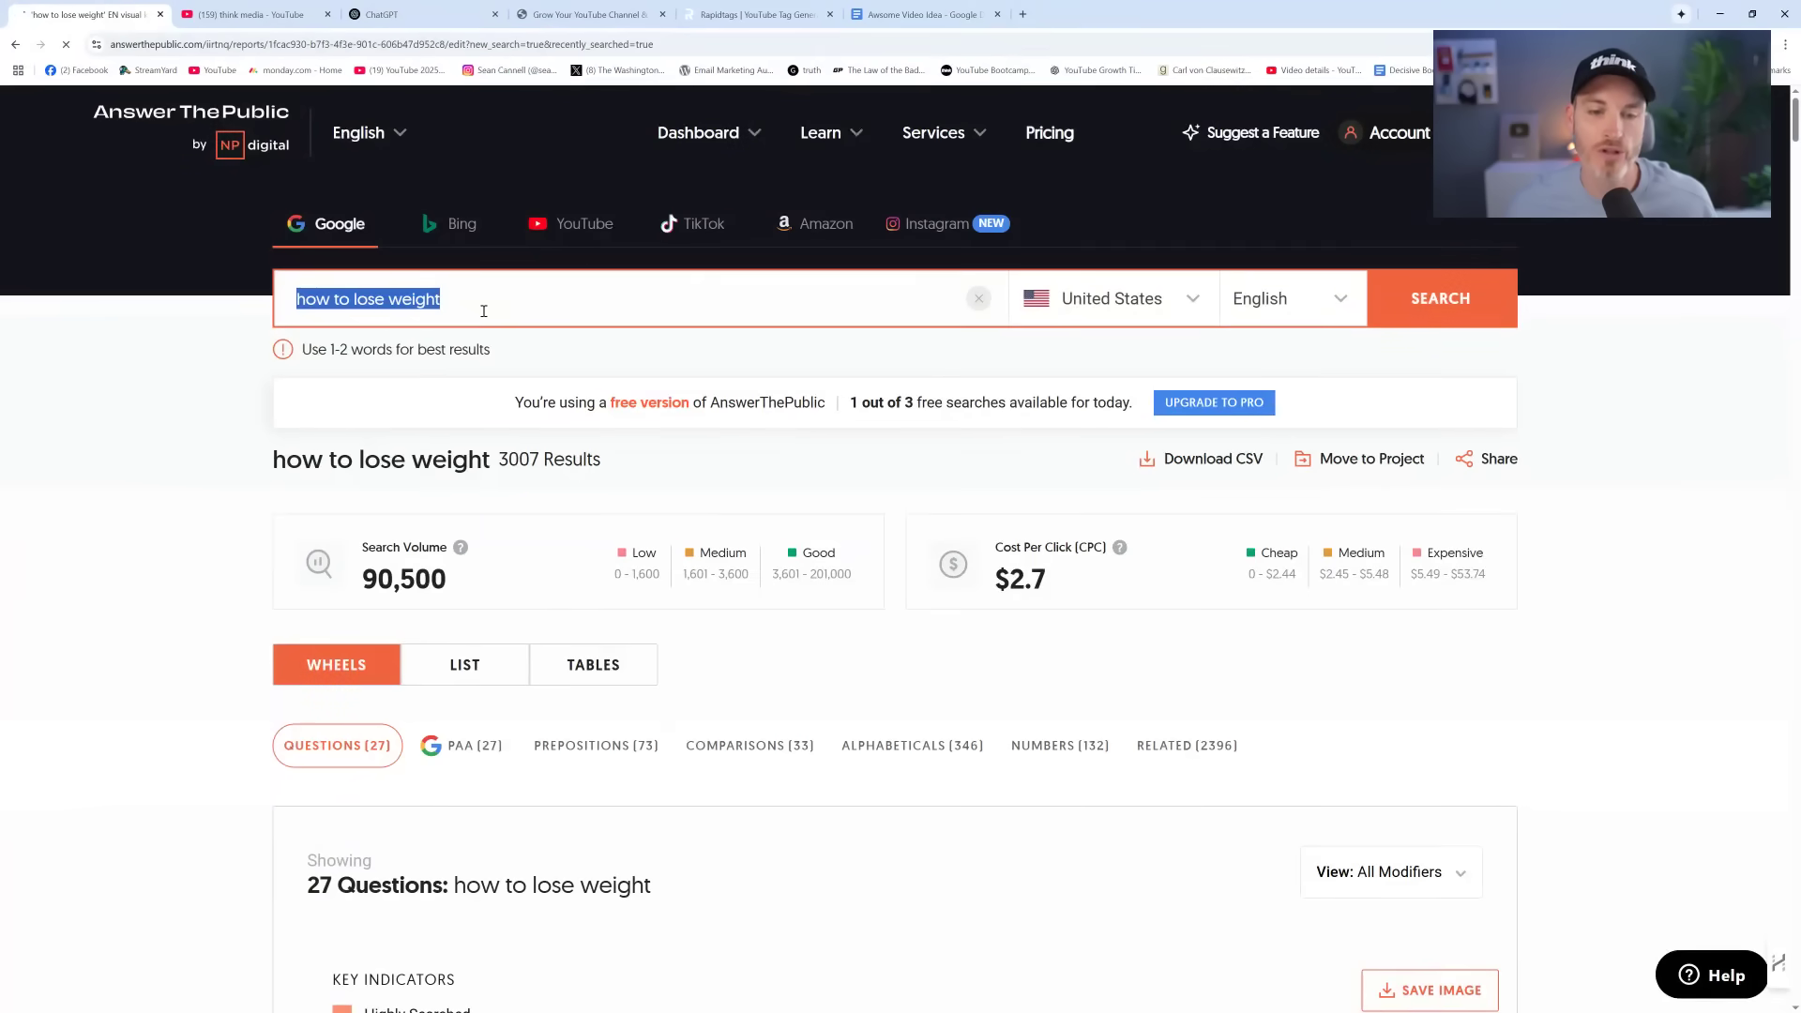
left_click(194, 355)
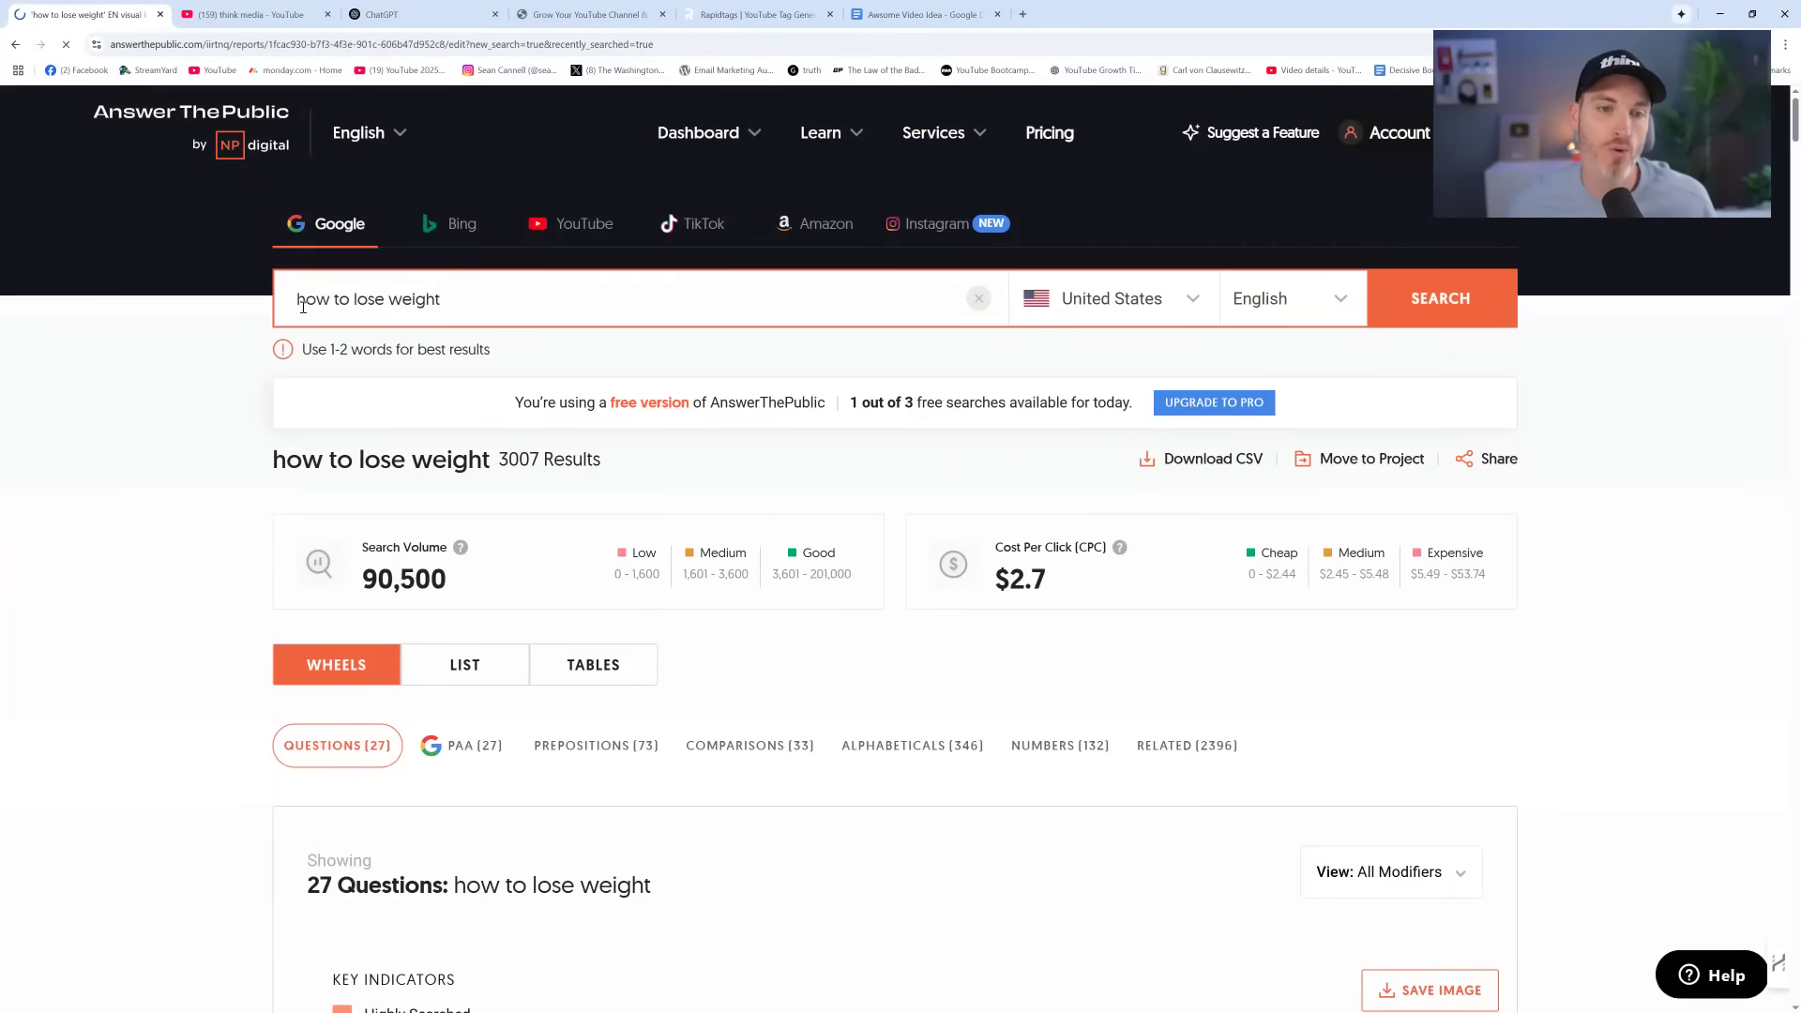
left_click_drag(294, 300, 474, 301)
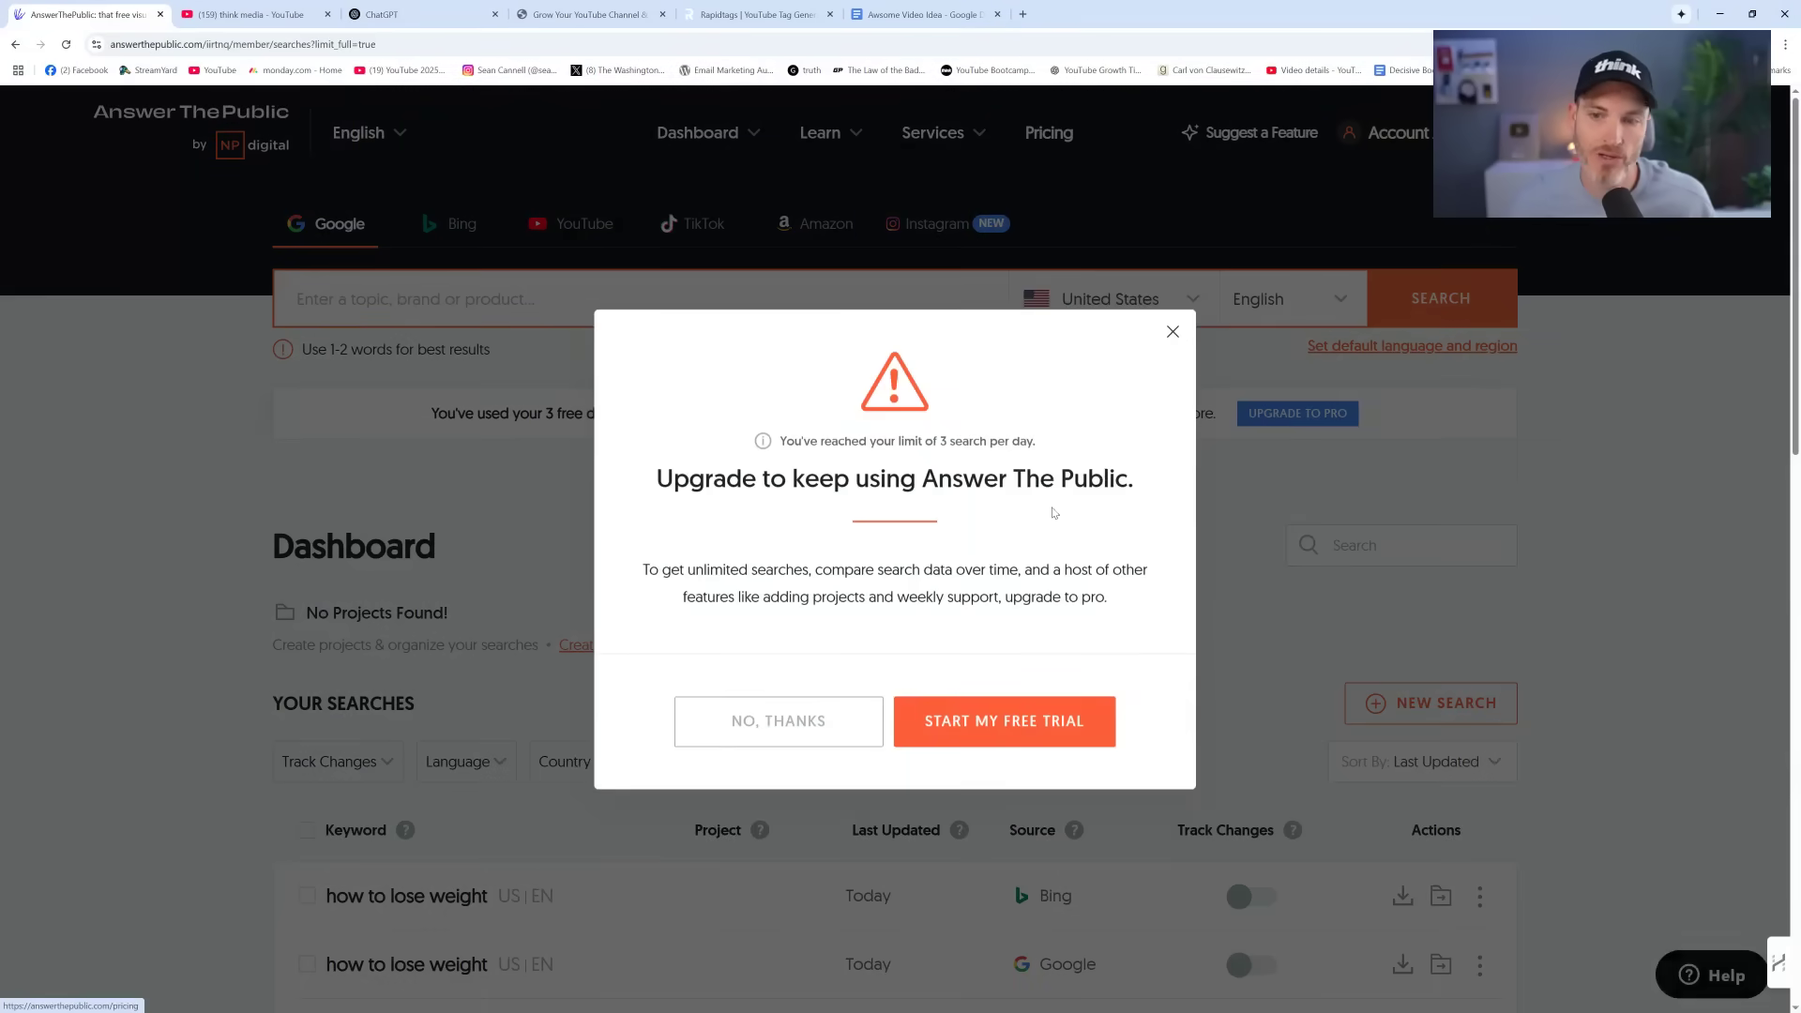
left_click(1173, 333)
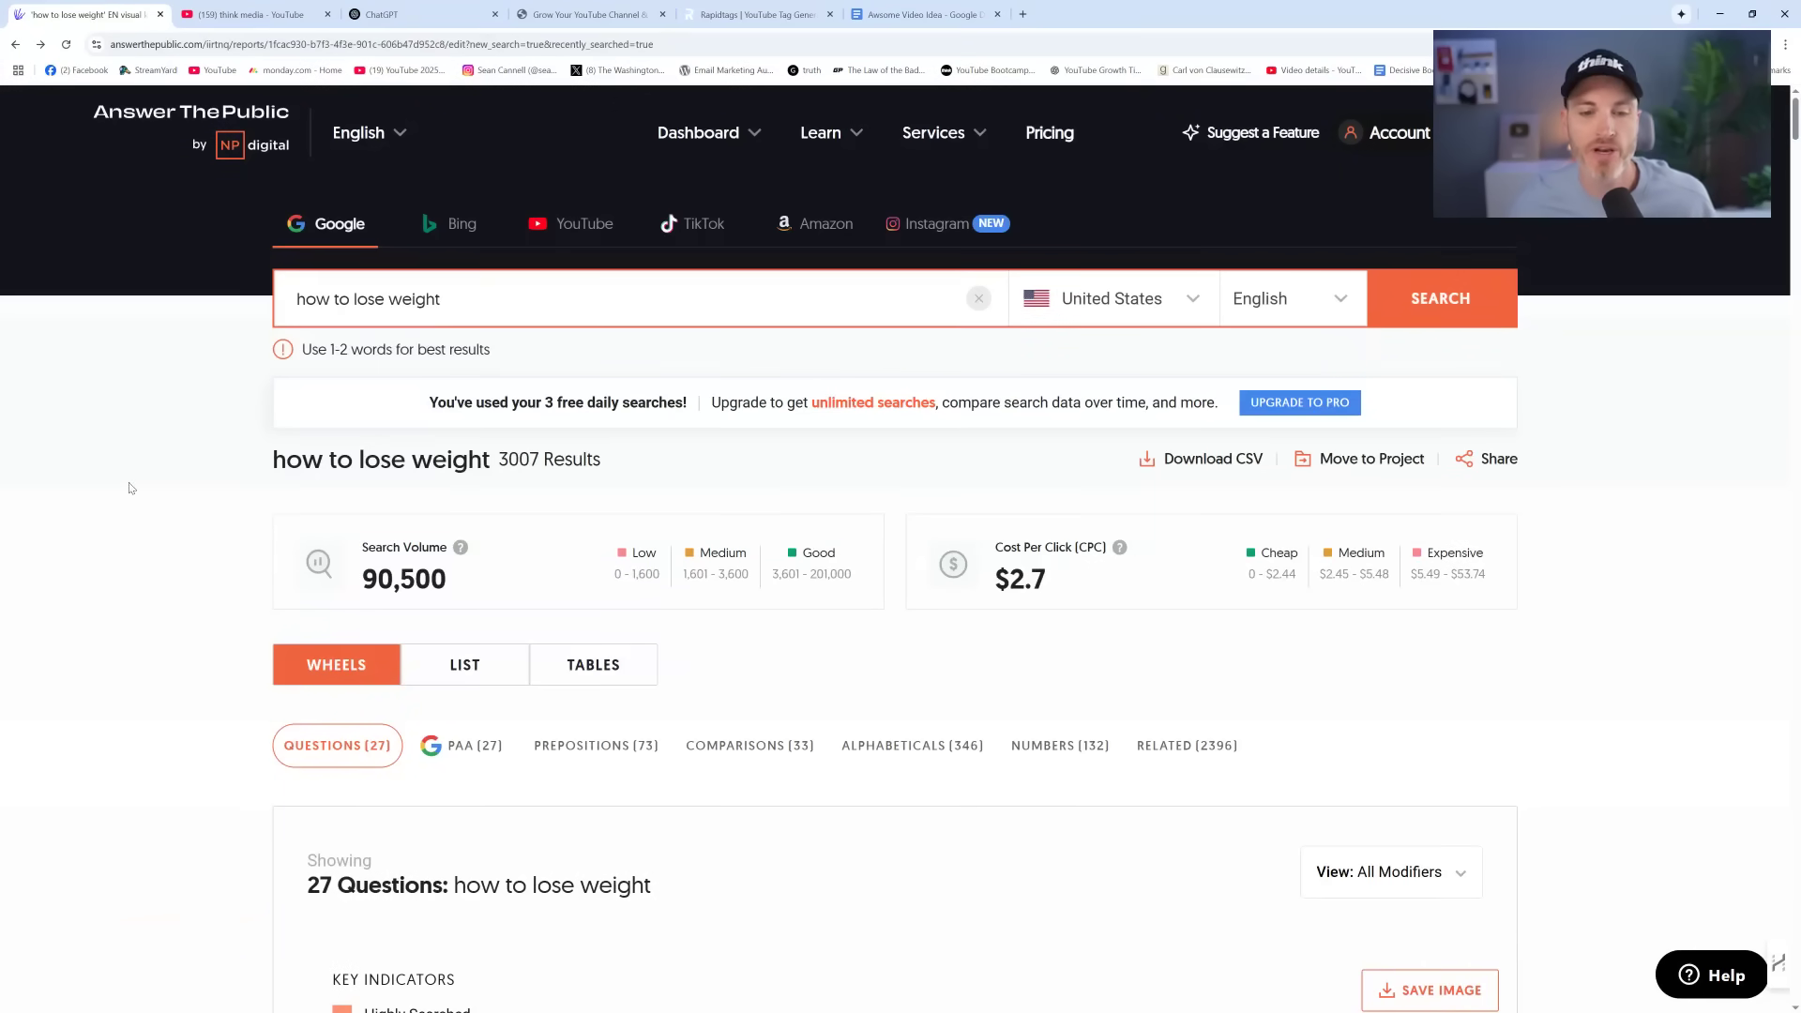
Scroll through the Questions wheel for 'how to lose weight'
scroll(130, 488, "down", 4)
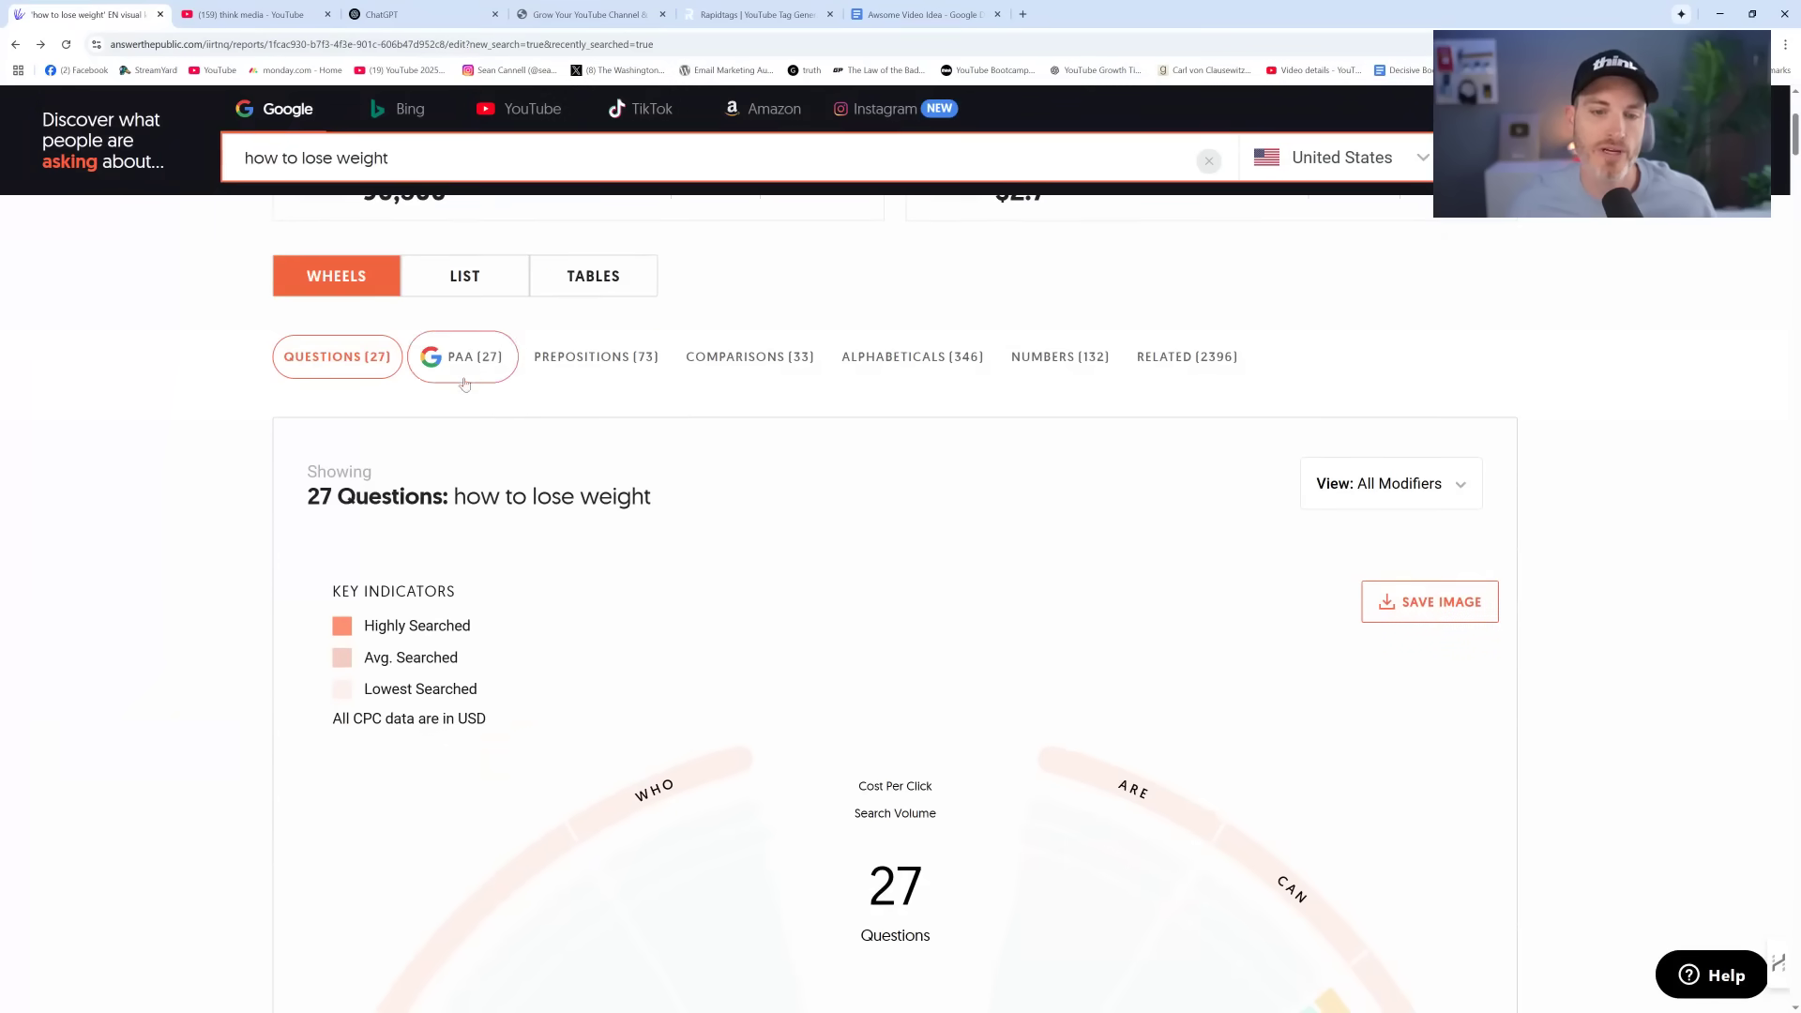
scroll(572, 695, "down", 5)
scroll(459, 633, "down", 2)
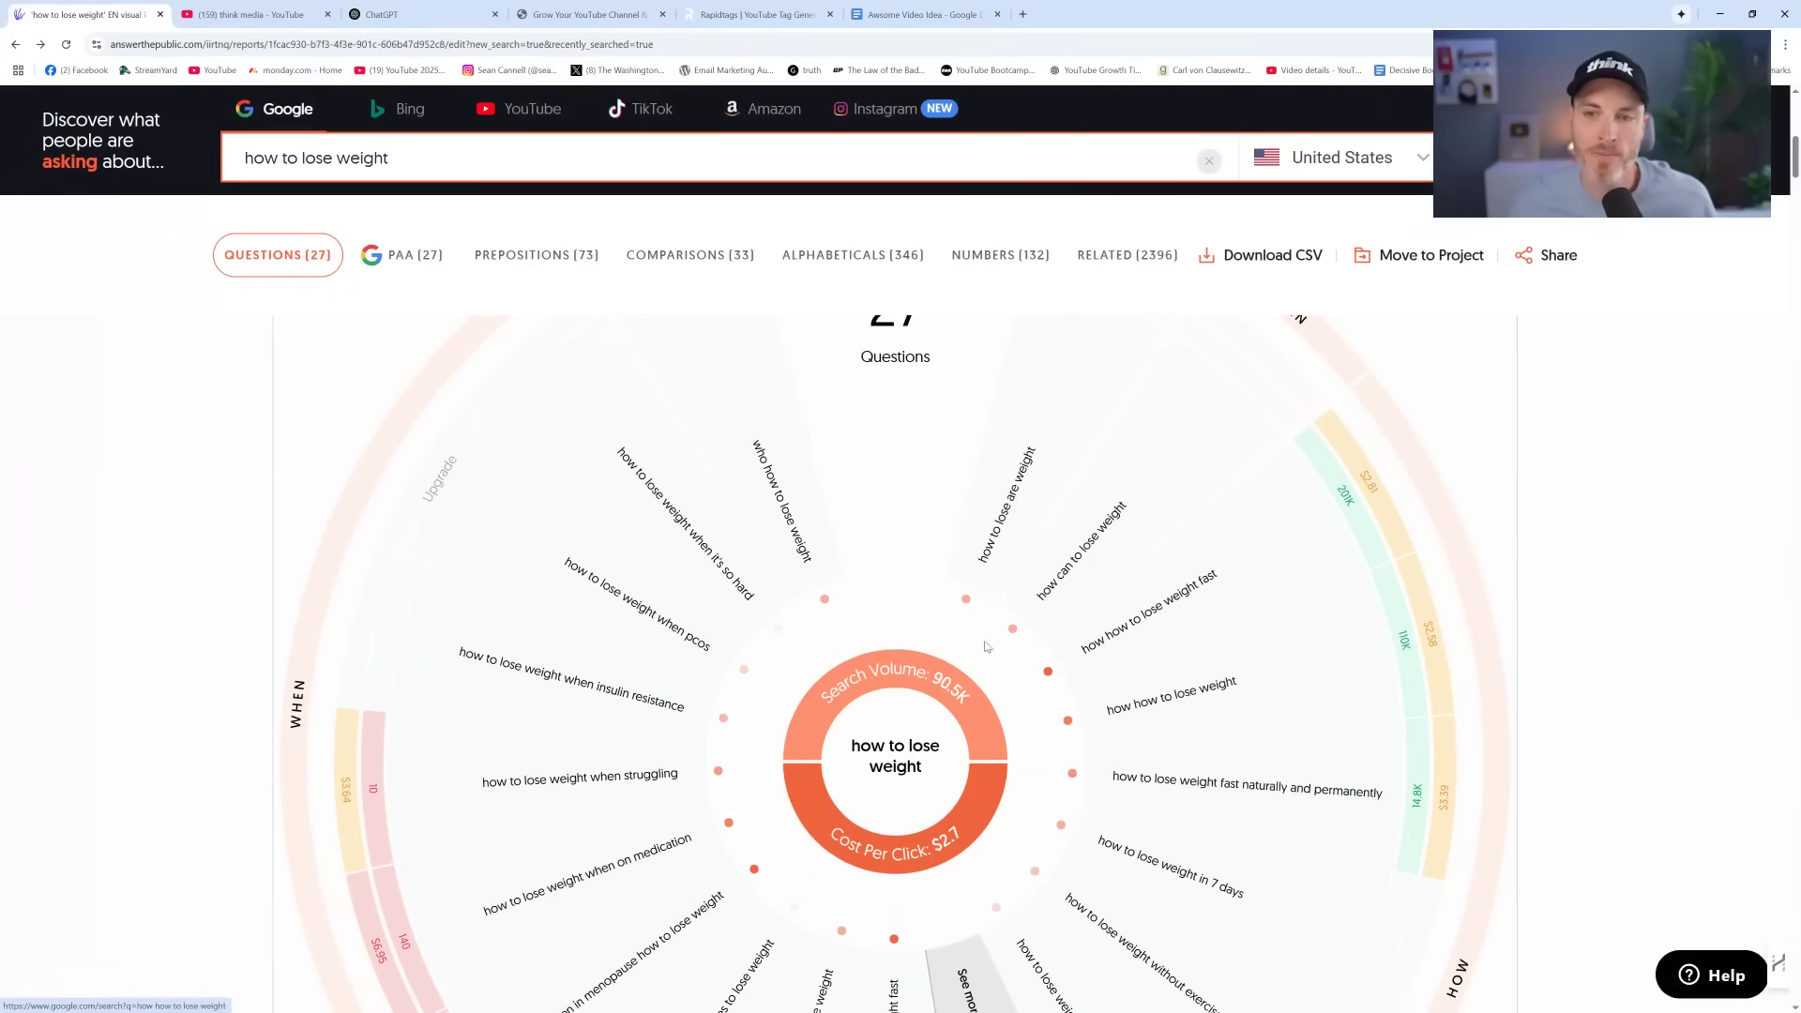
scroll(751, 469, "up", 2)
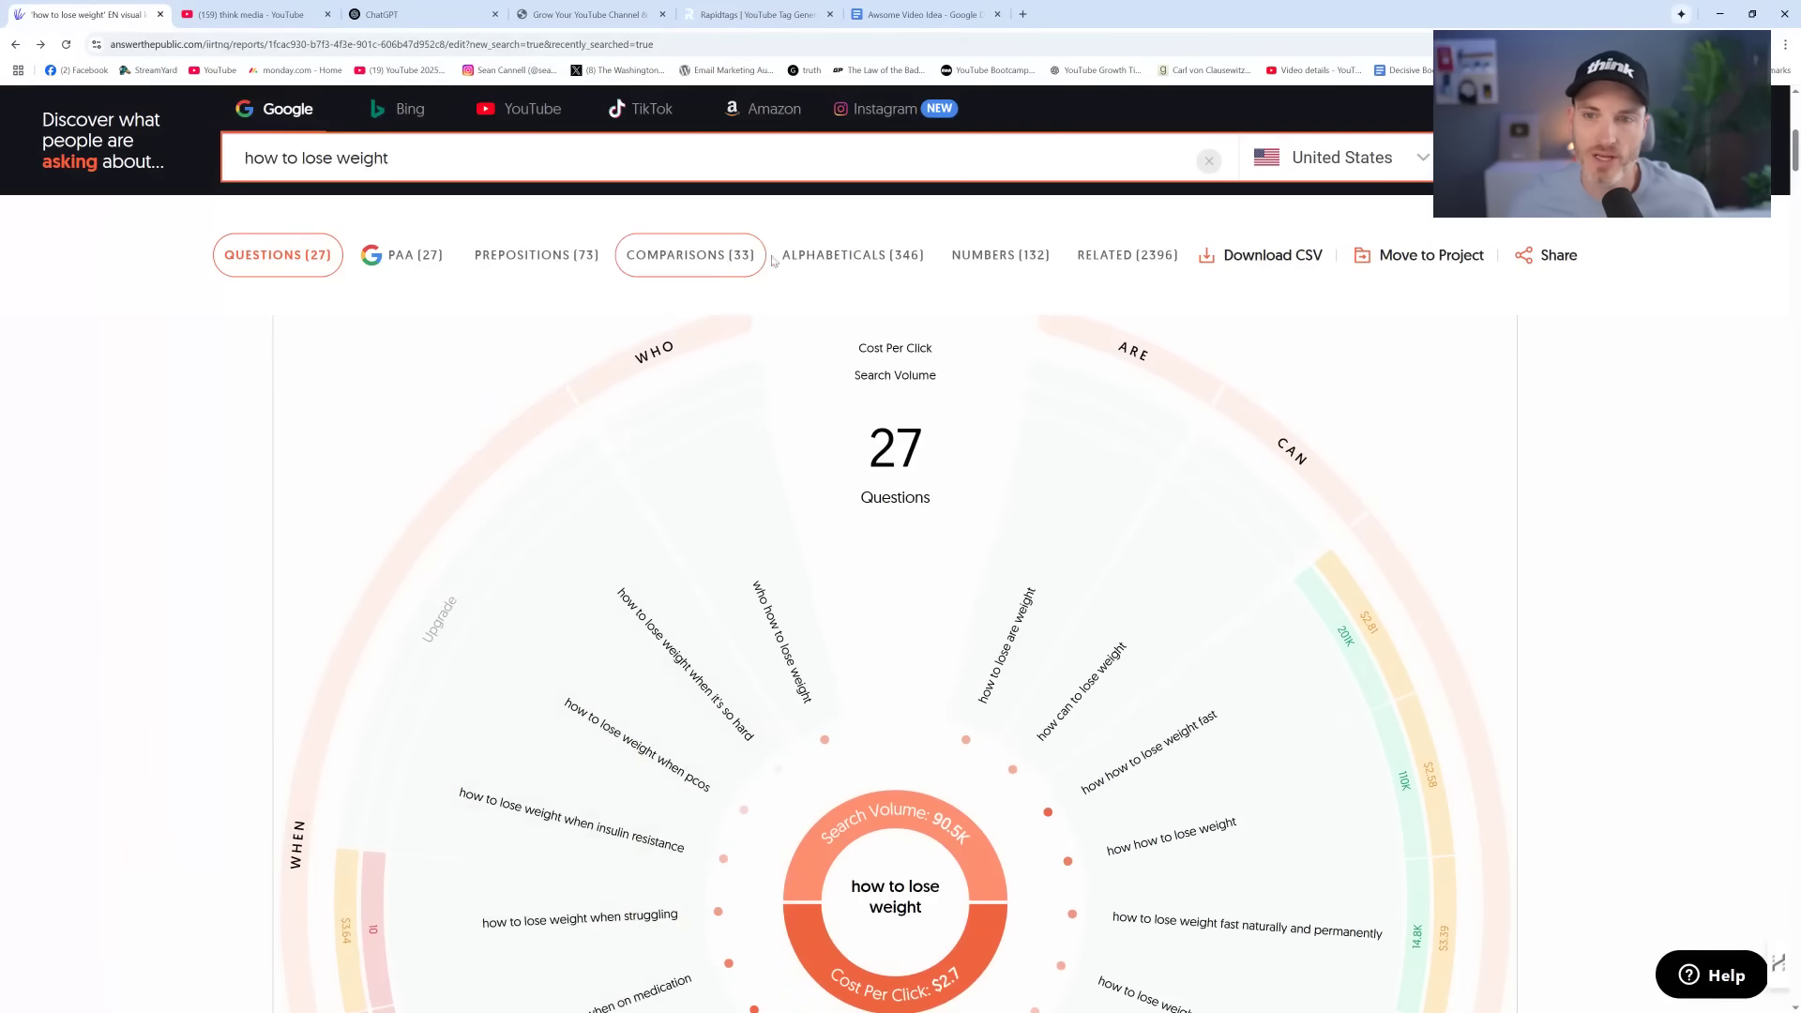
Browse the Numbers keyword ideas, highlighting the '24 year old' variation, then open Comparisons
left_click(983, 256)
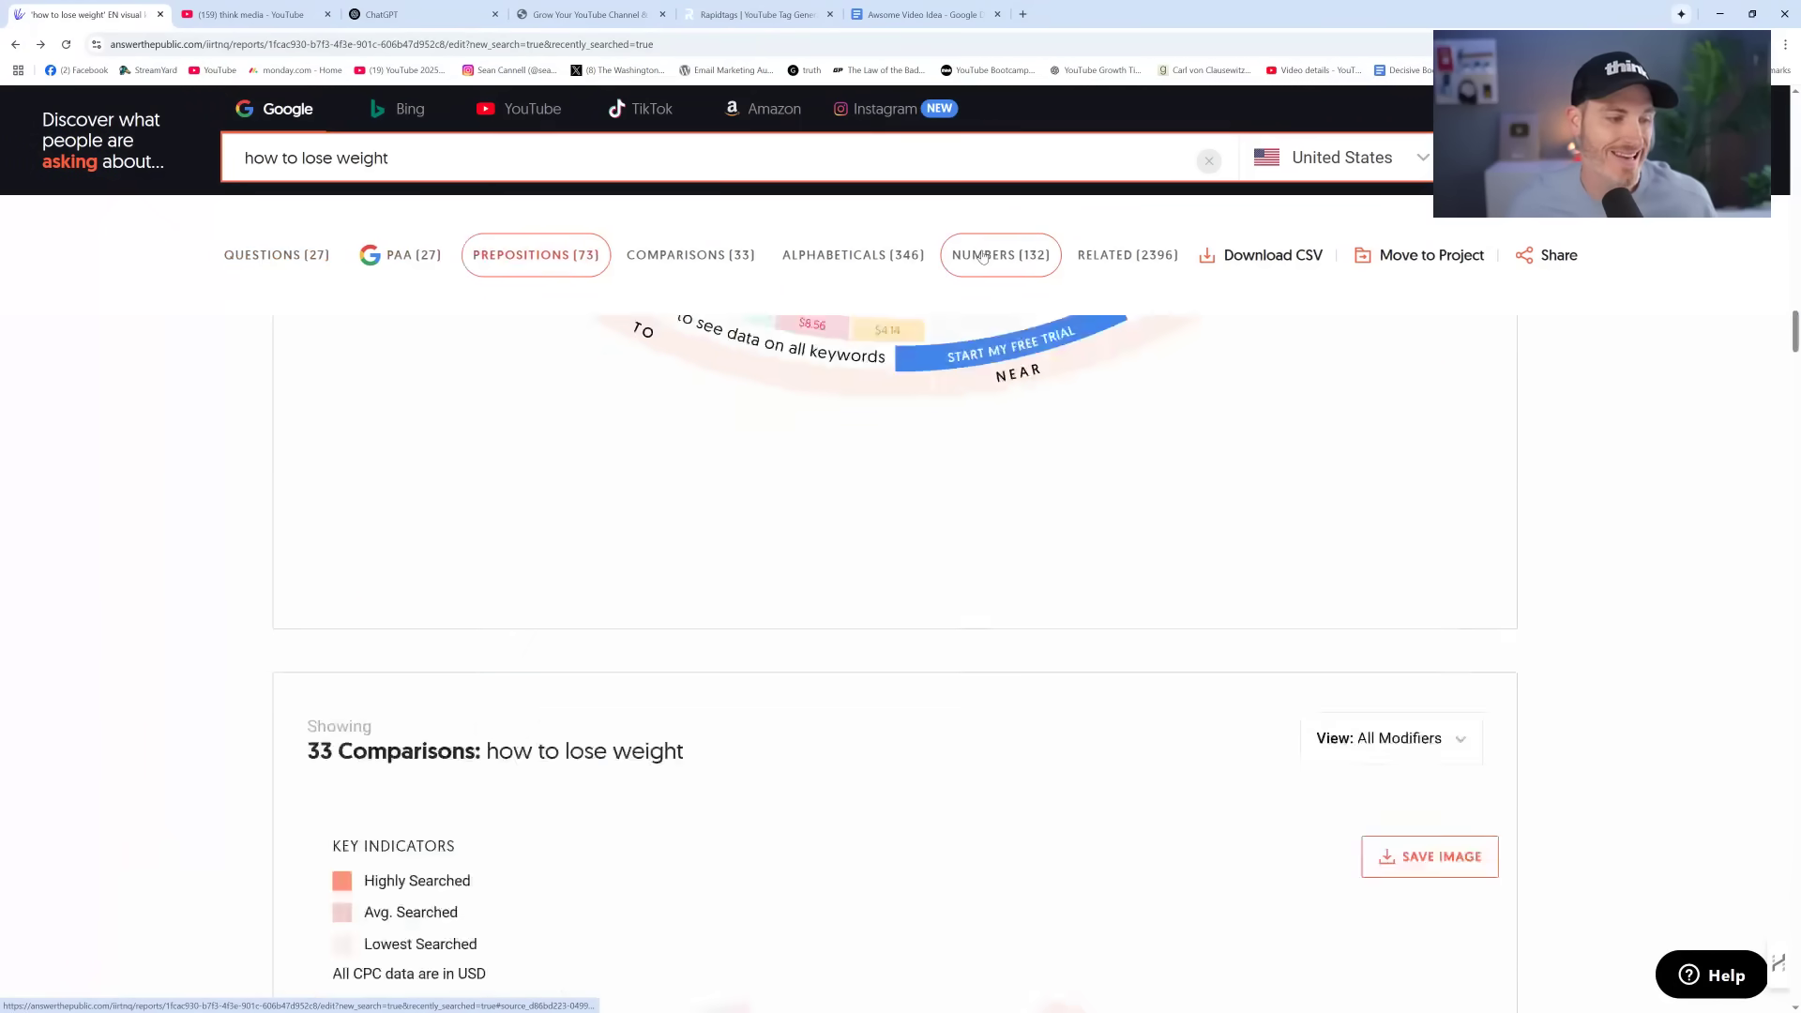
scroll(199, 411, "down", 1)
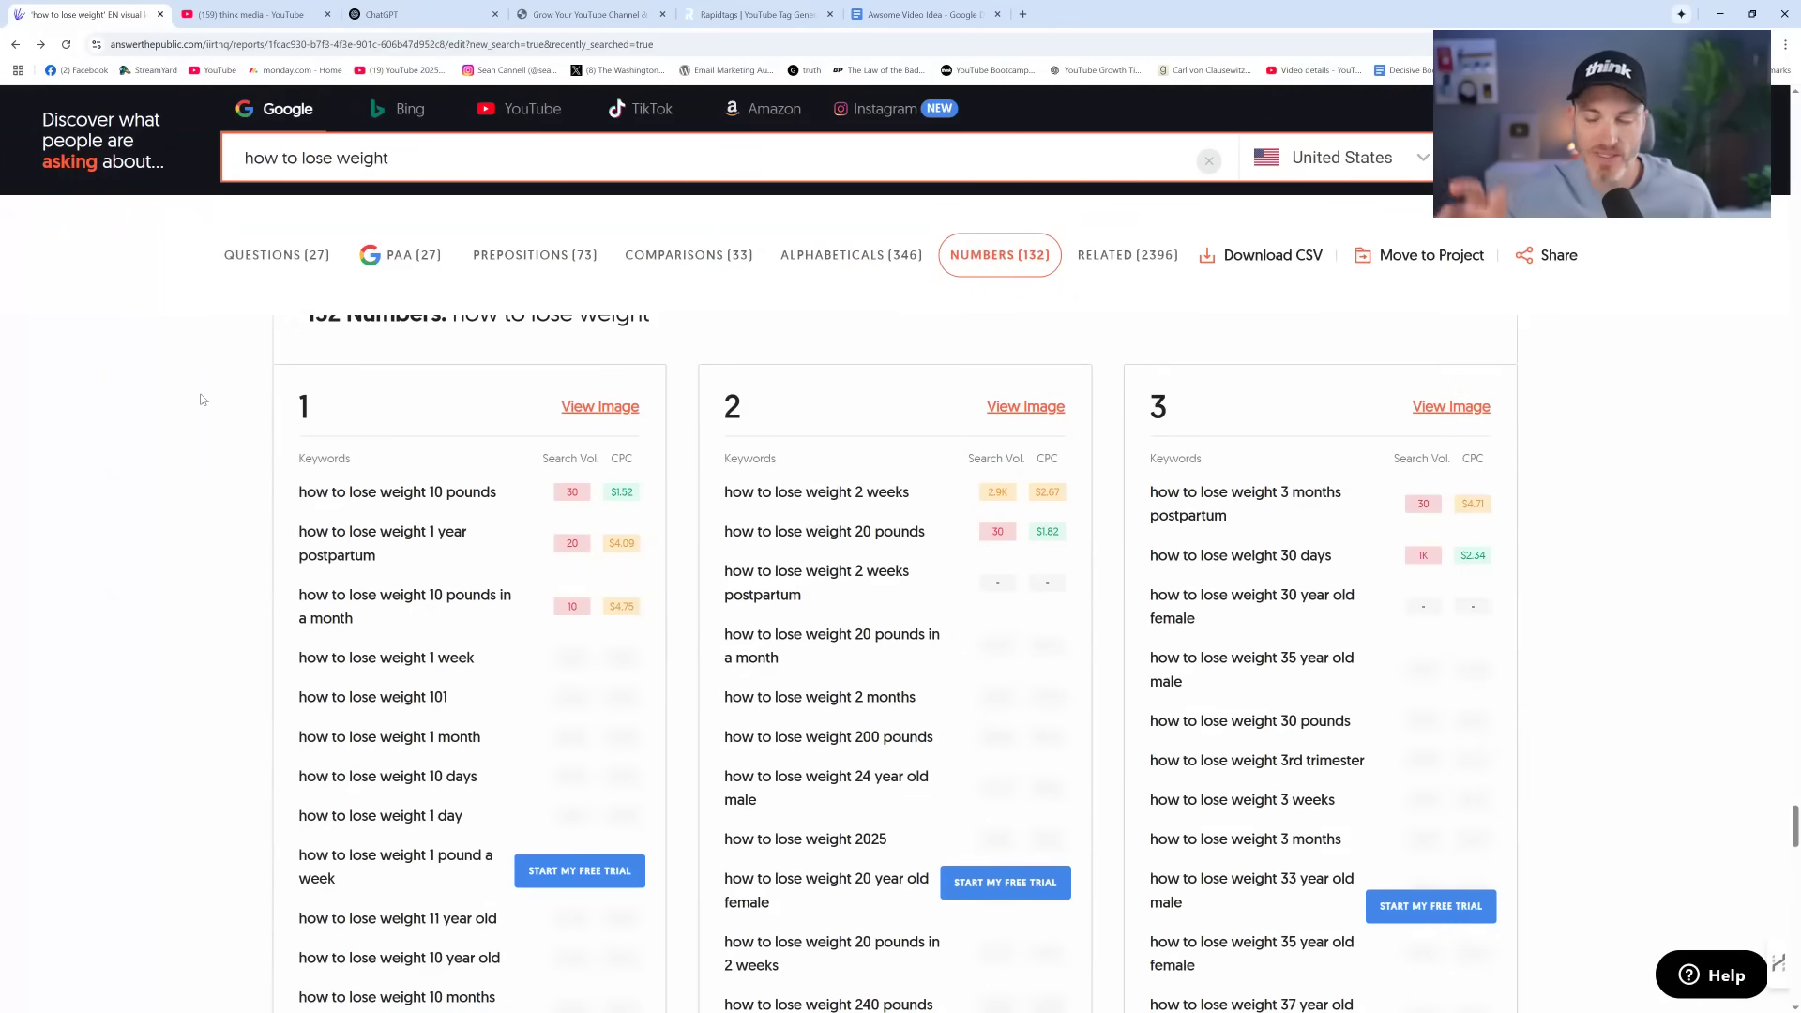
scroll(185, 416, "down", 1)
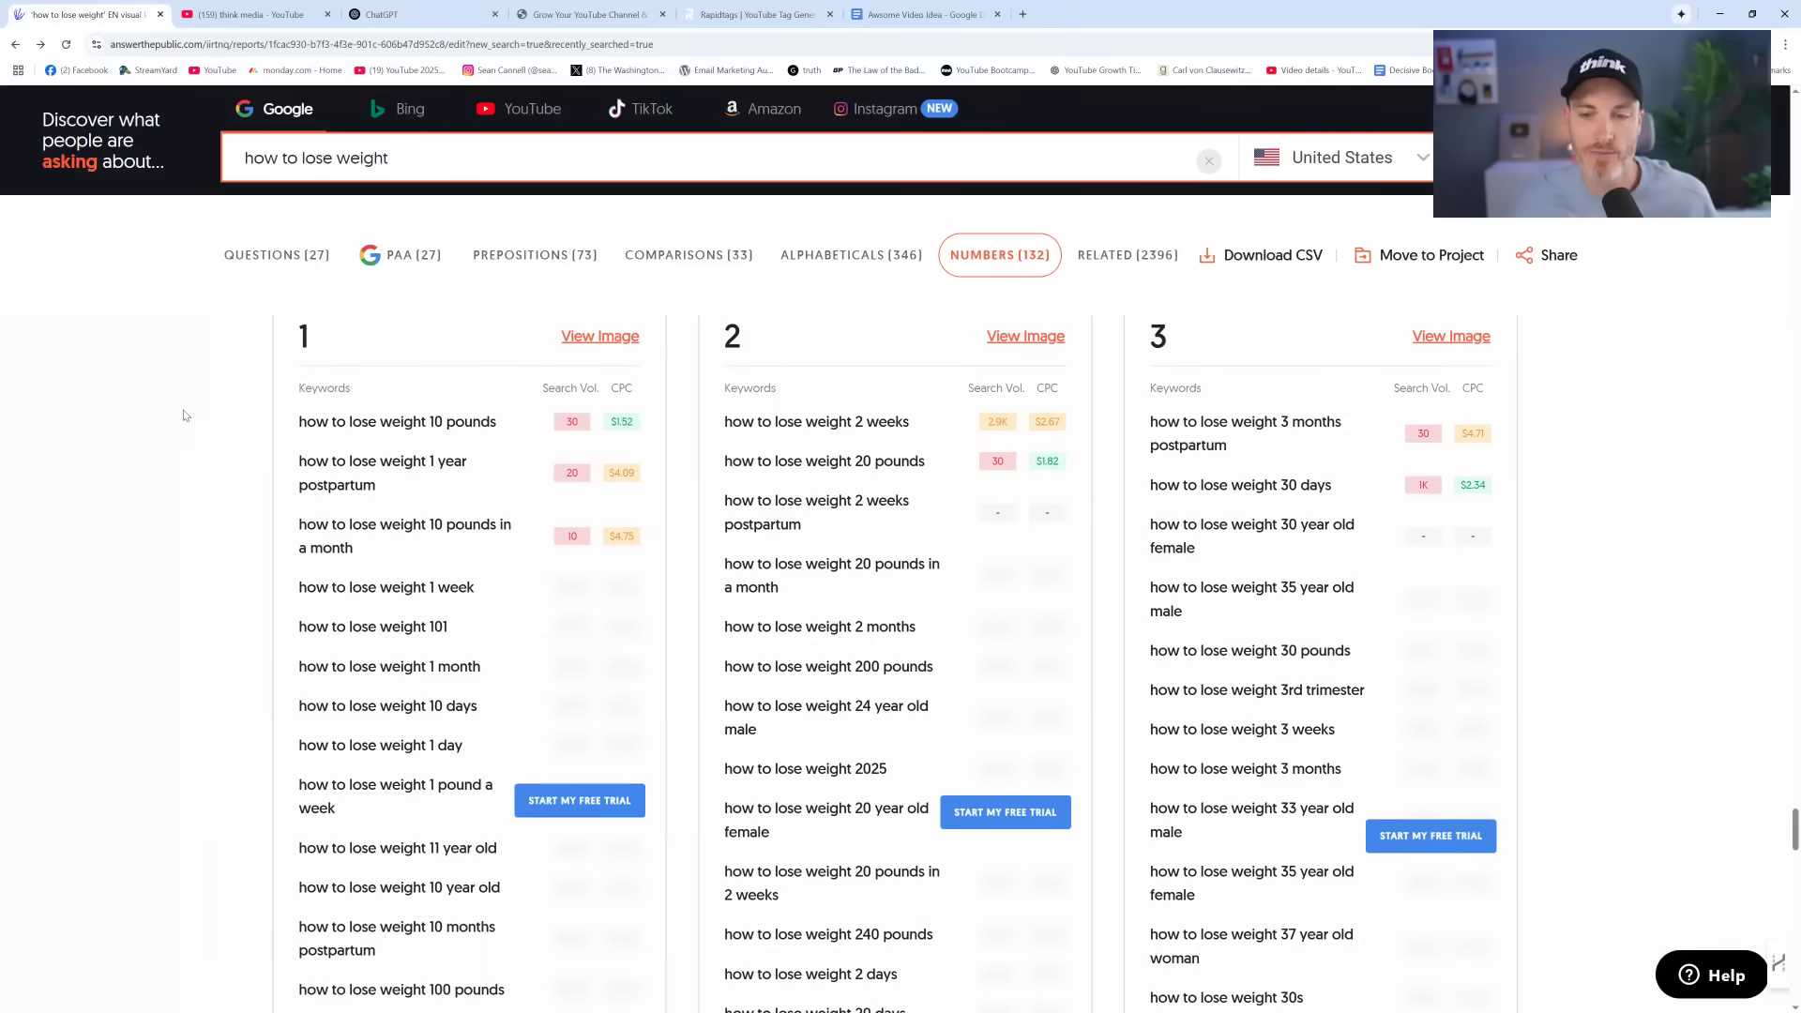
scroll(133, 466, "down", 1)
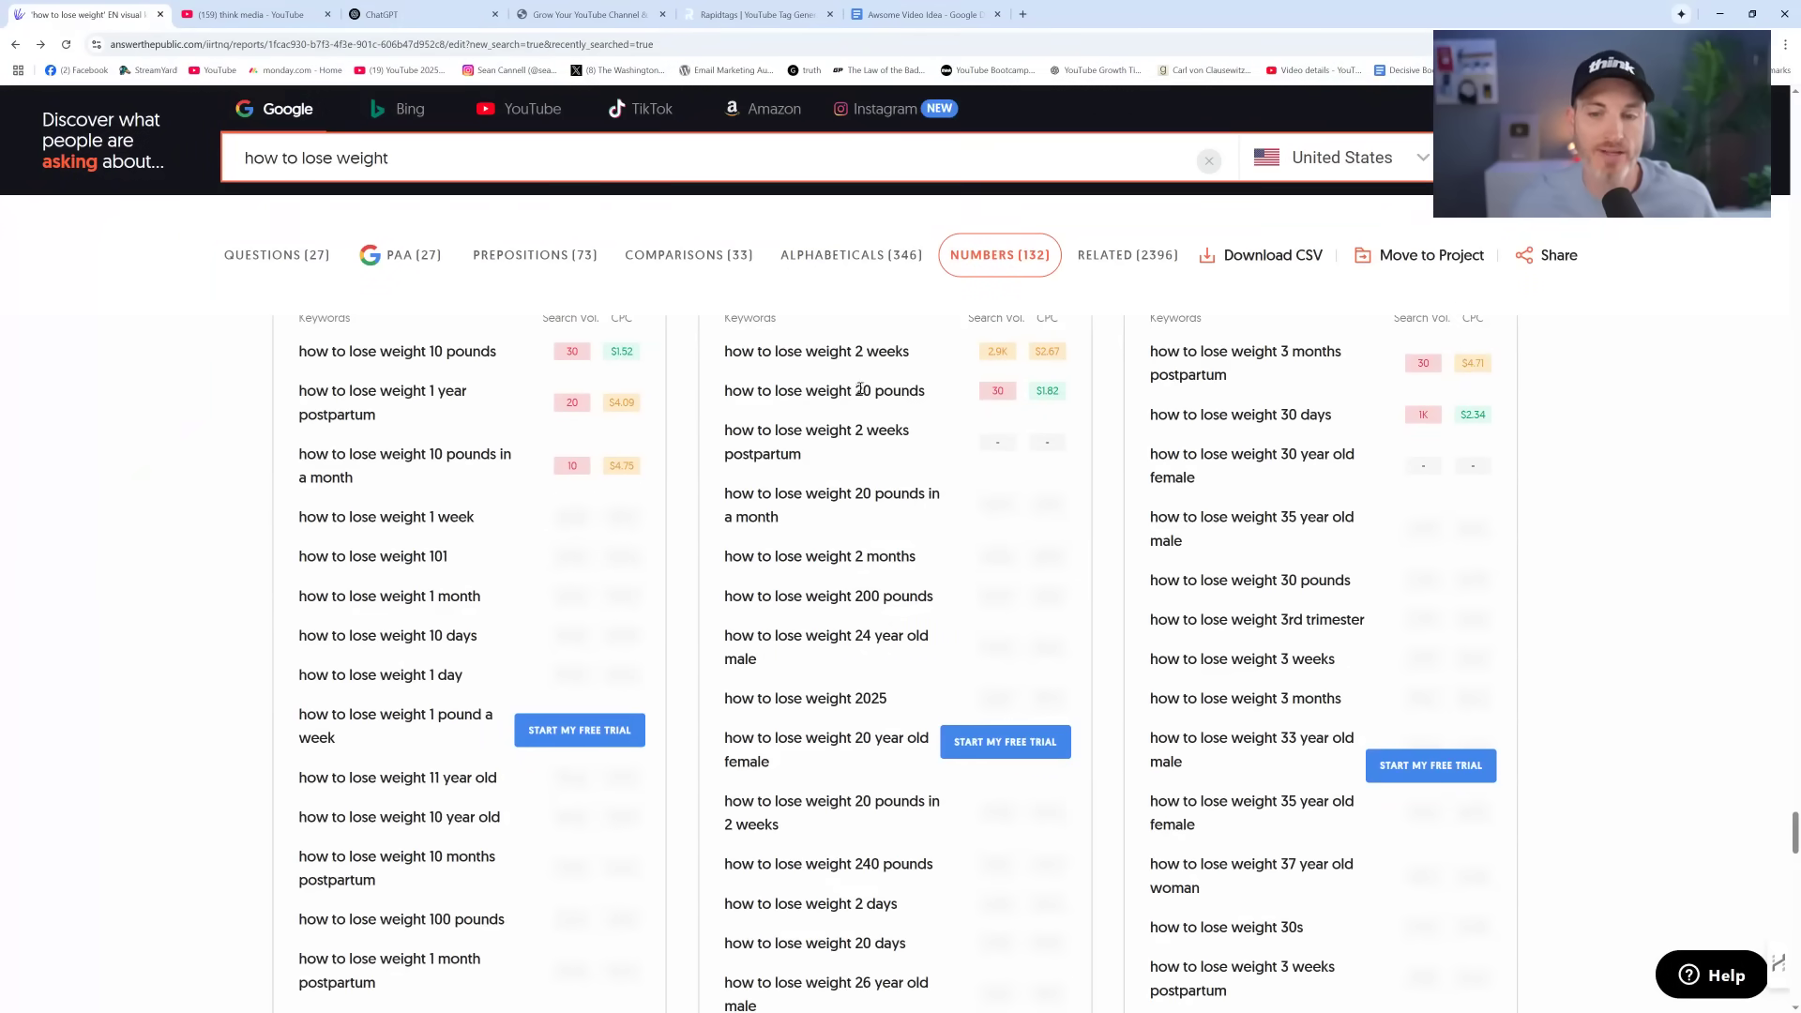
scroll(751, 464, "down", 2)
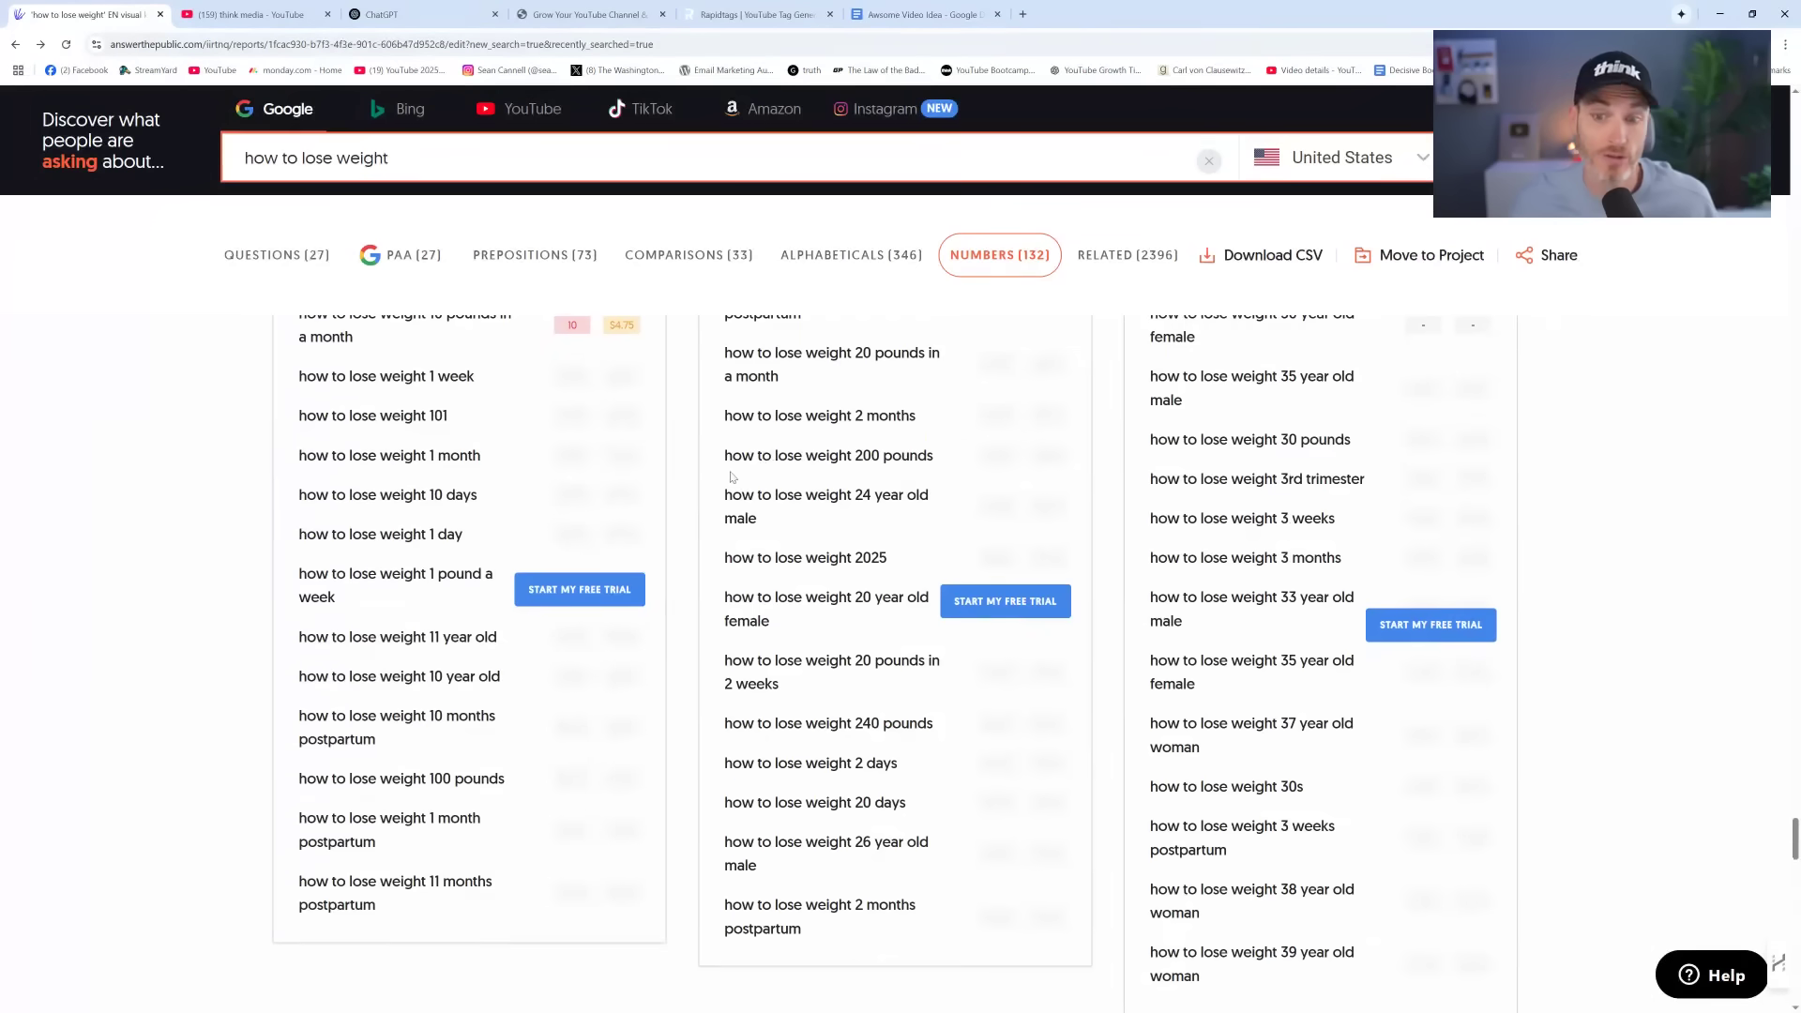
left_click_drag(834, 463, 920, 500)
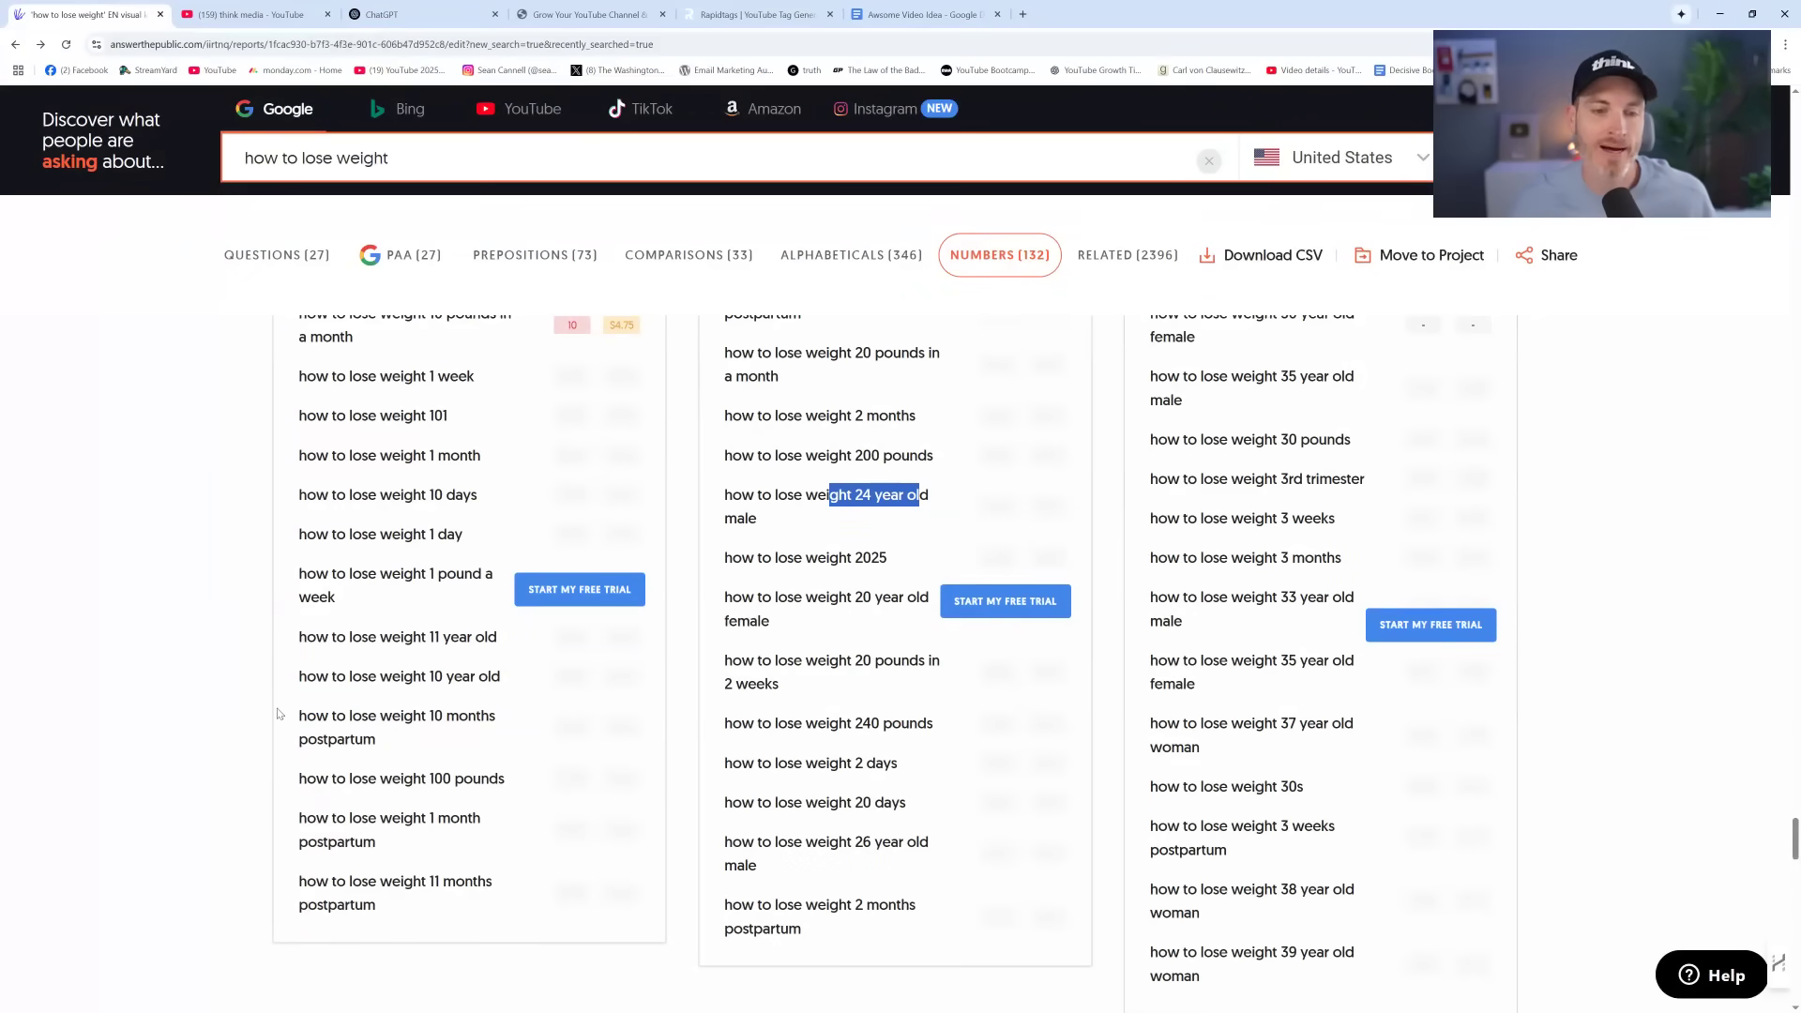
scroll(176, 622, "down", 5)
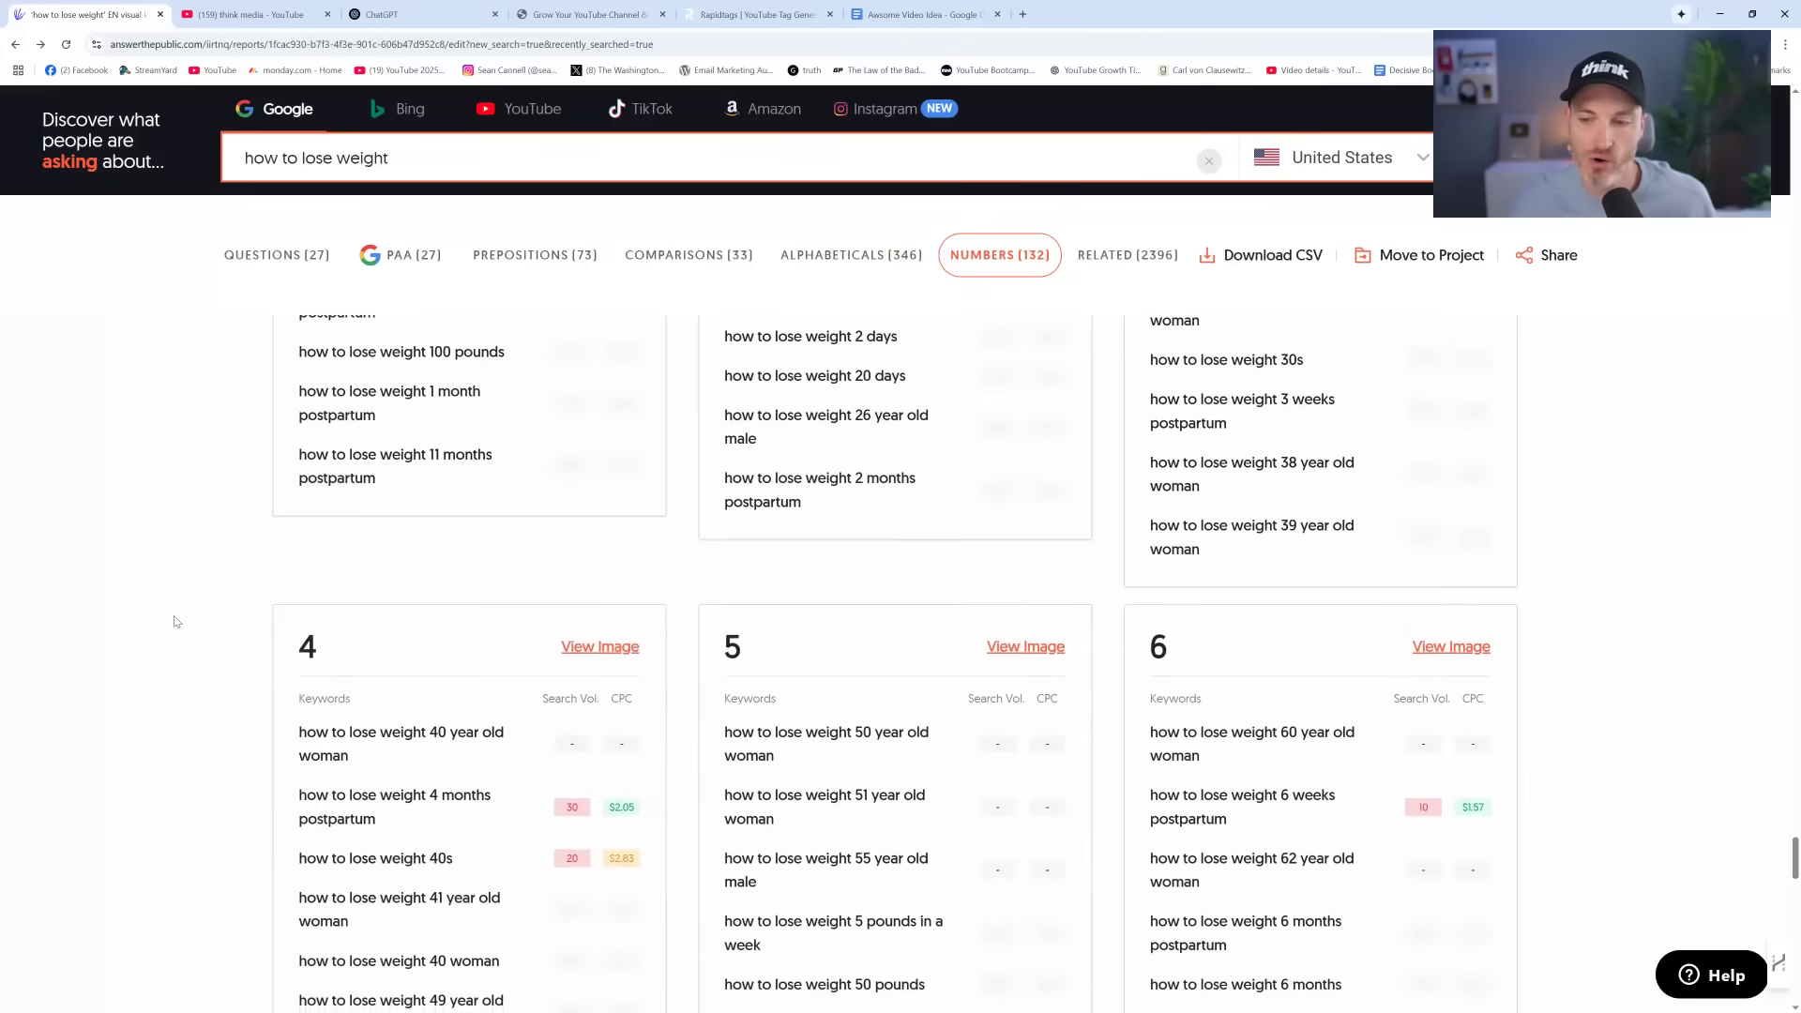
scroll(176, 622, "down", 2)
left_click(691, 266)
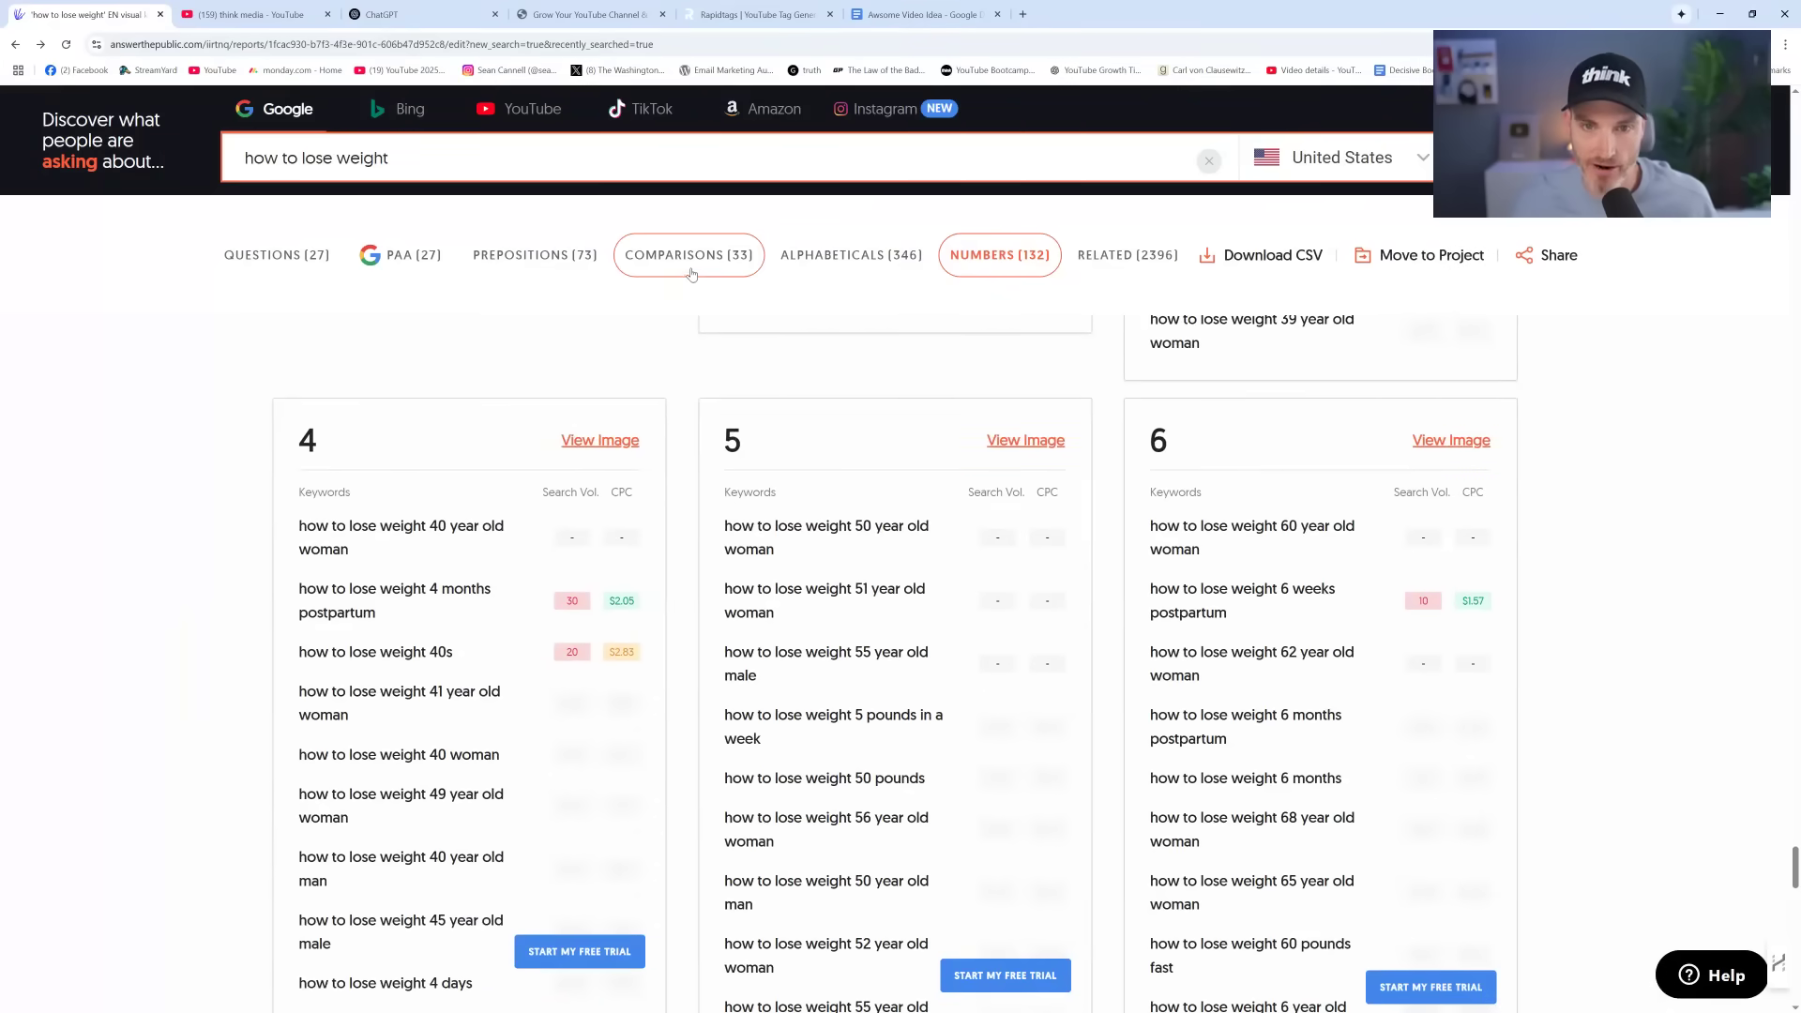
Scroll the Prepositions wheel to read the 'with' and 'for' keyword branches
scroll(444, 519, "down", 4)
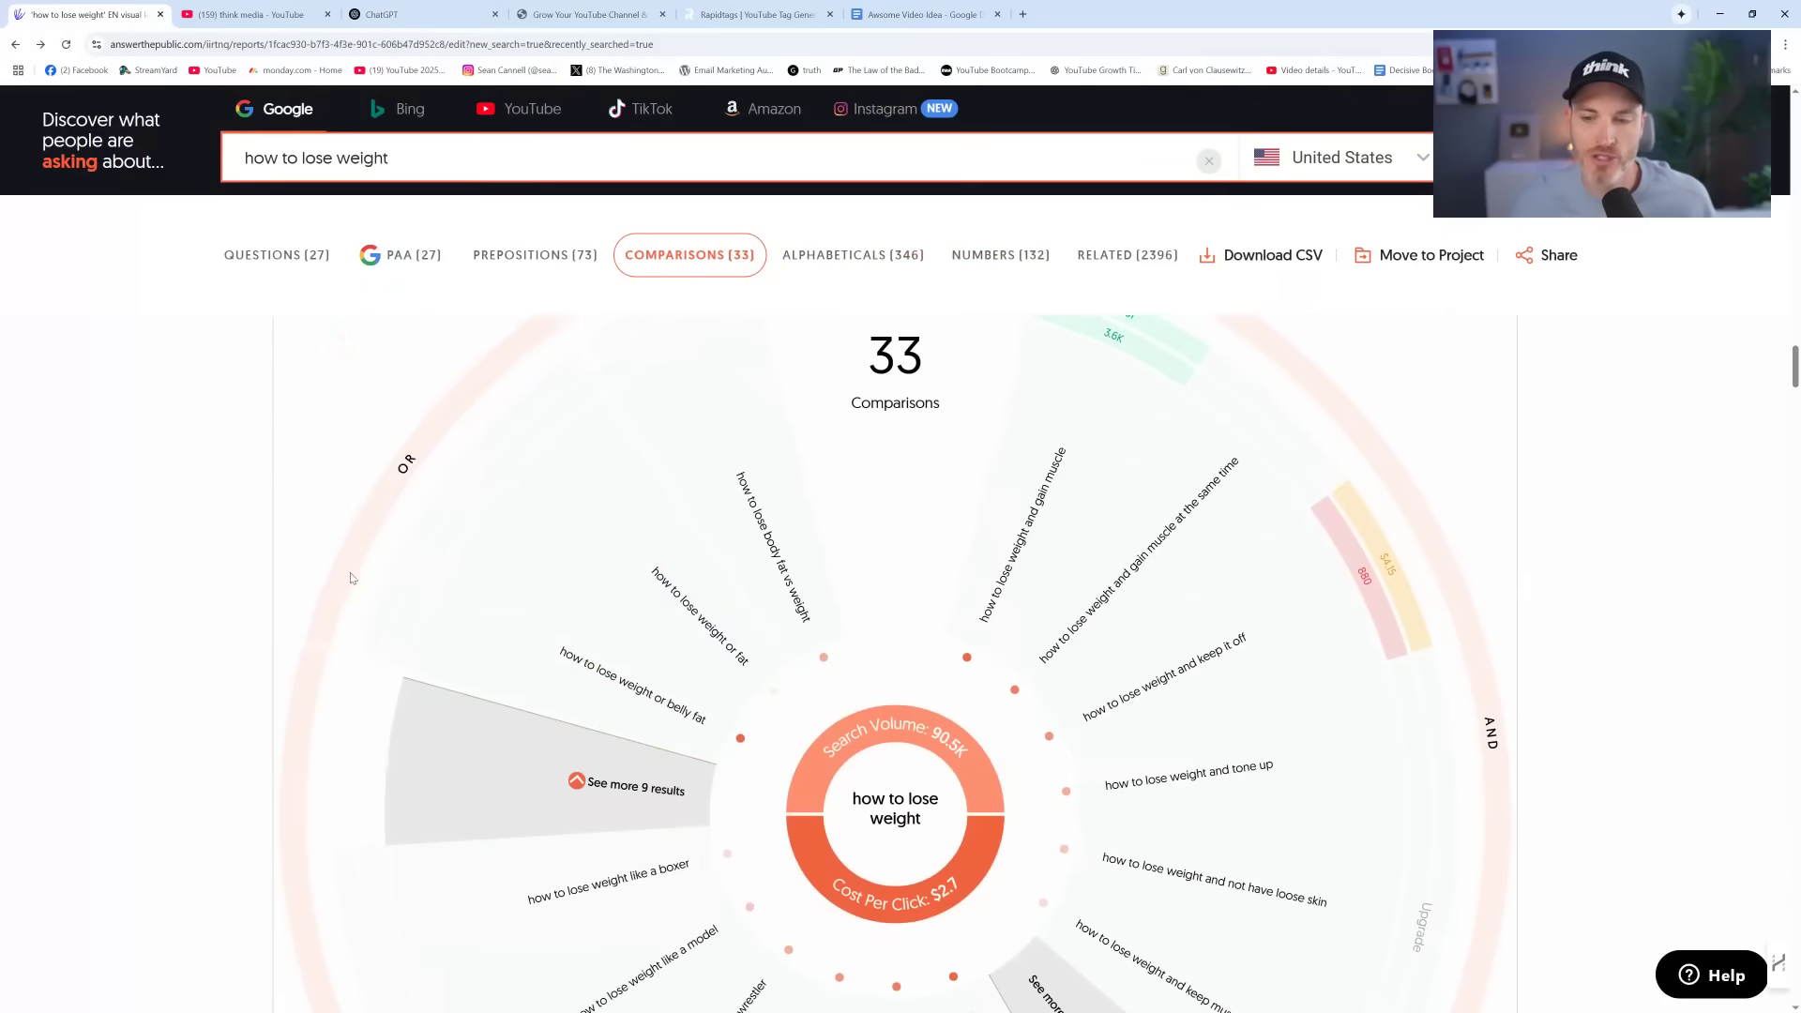
scroll(399, 596, "down", 2)
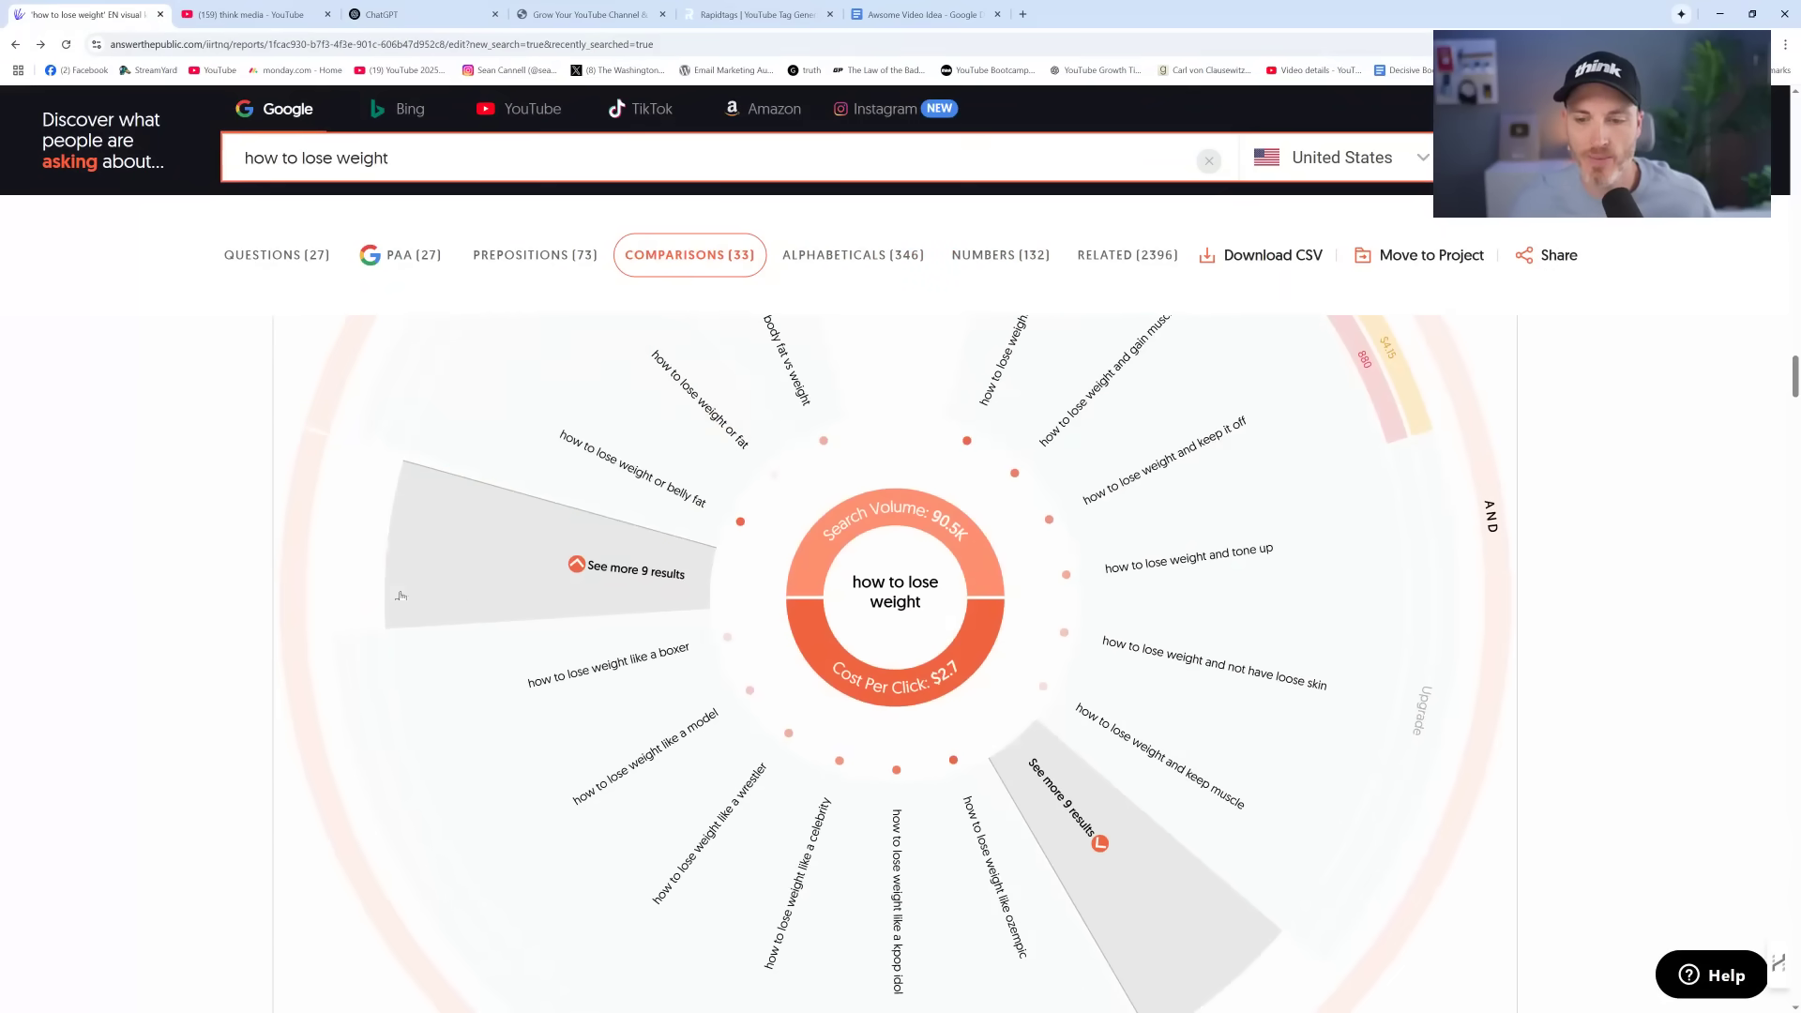
scroll(945, 521, "down", 5)
scroll(935, 516, "down", 4)
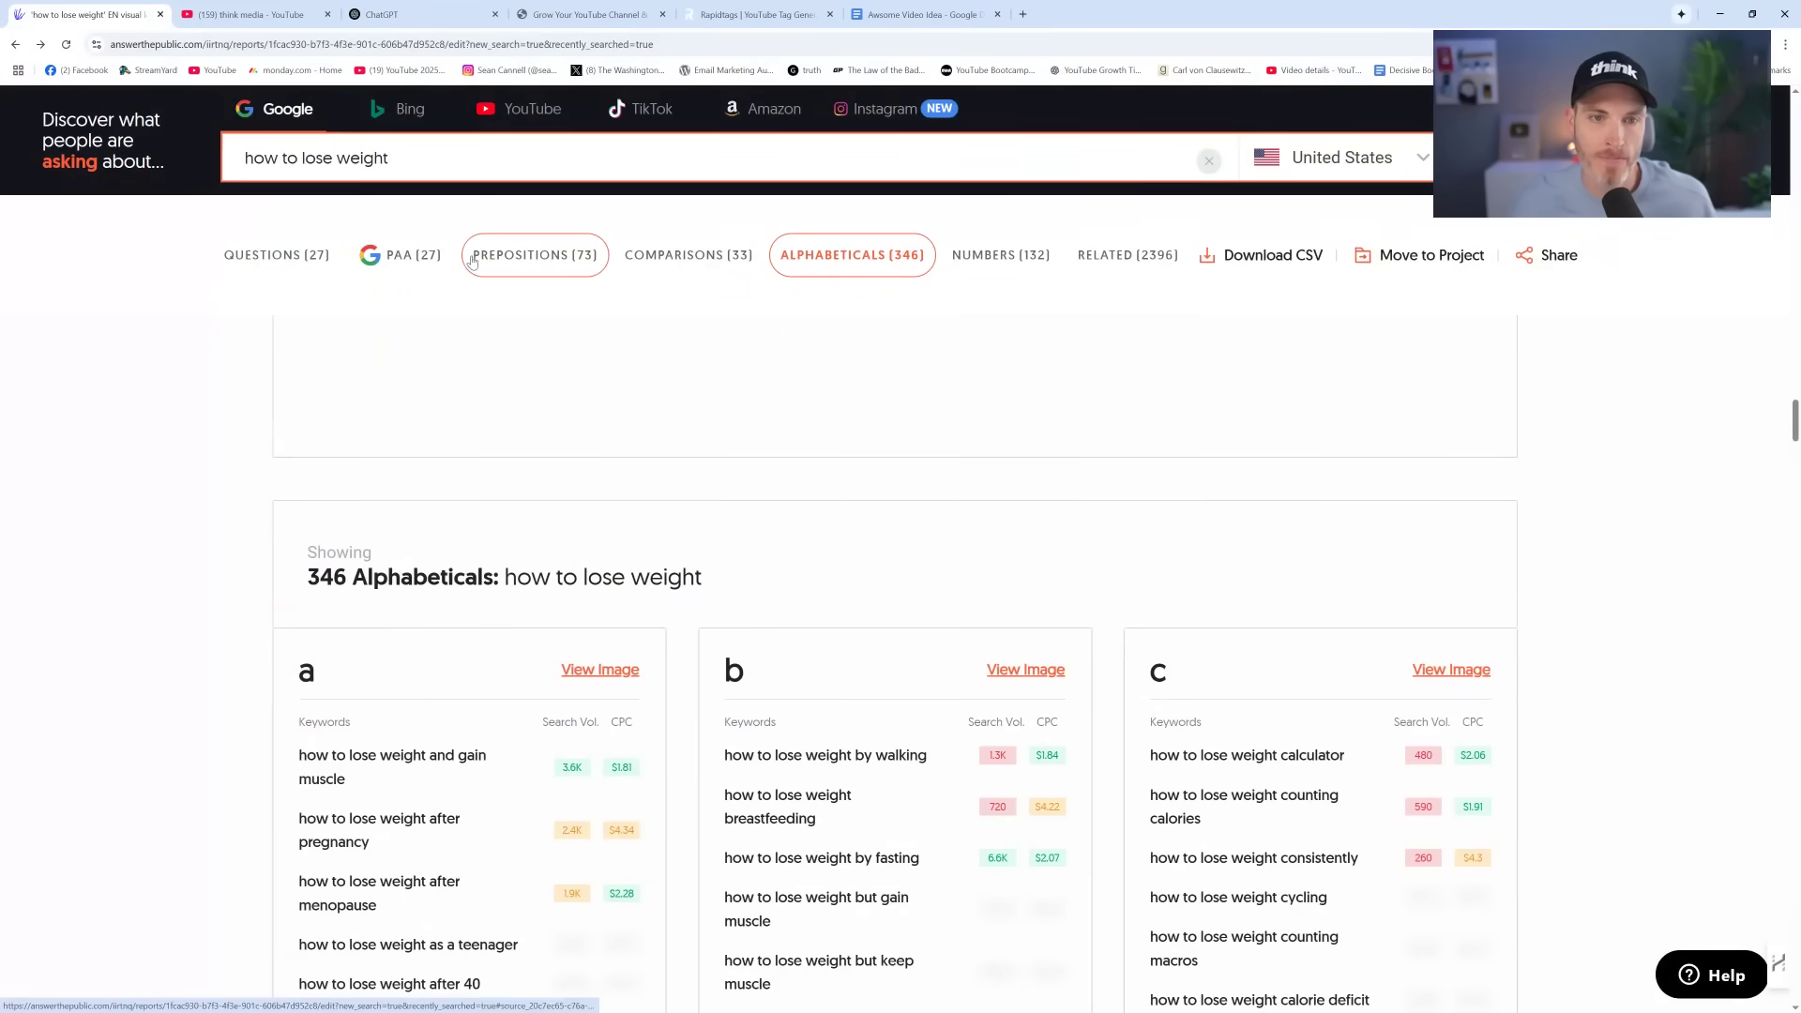
scroll(1112, 392, "up", 15)
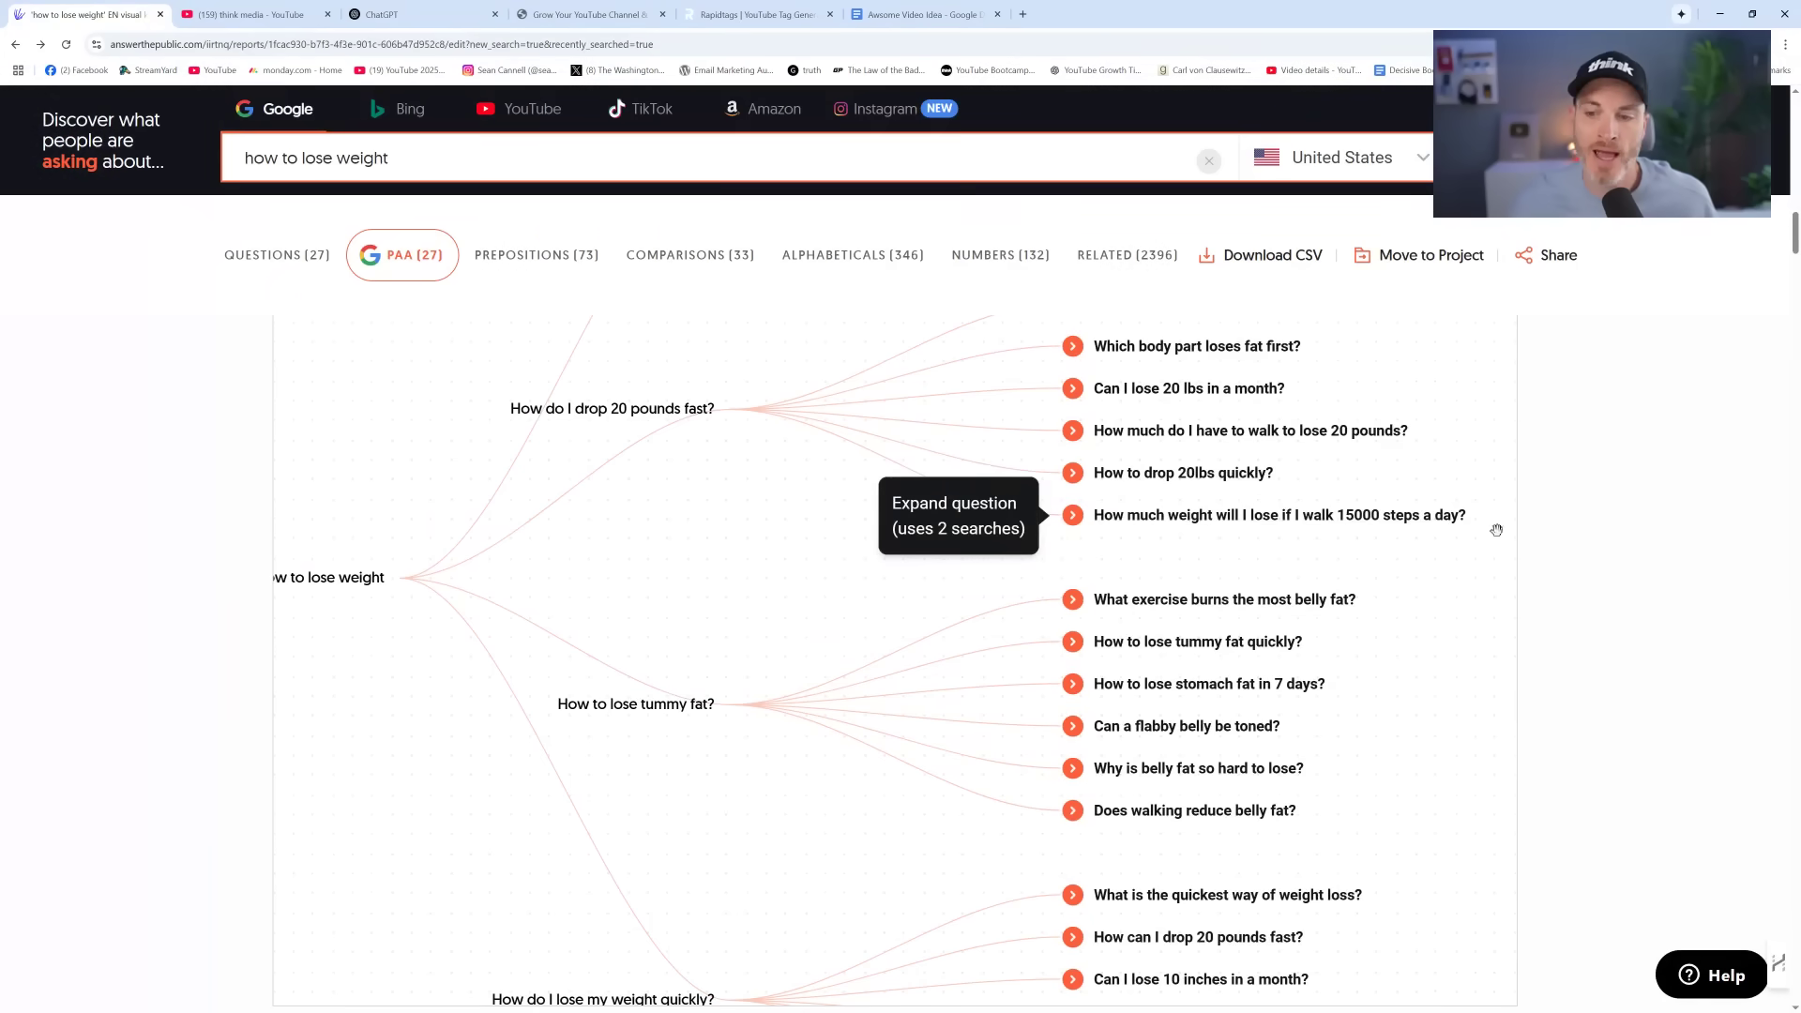
scroll(1586, 562, "up", 2)
scroll(1585, 562, "up", 1)
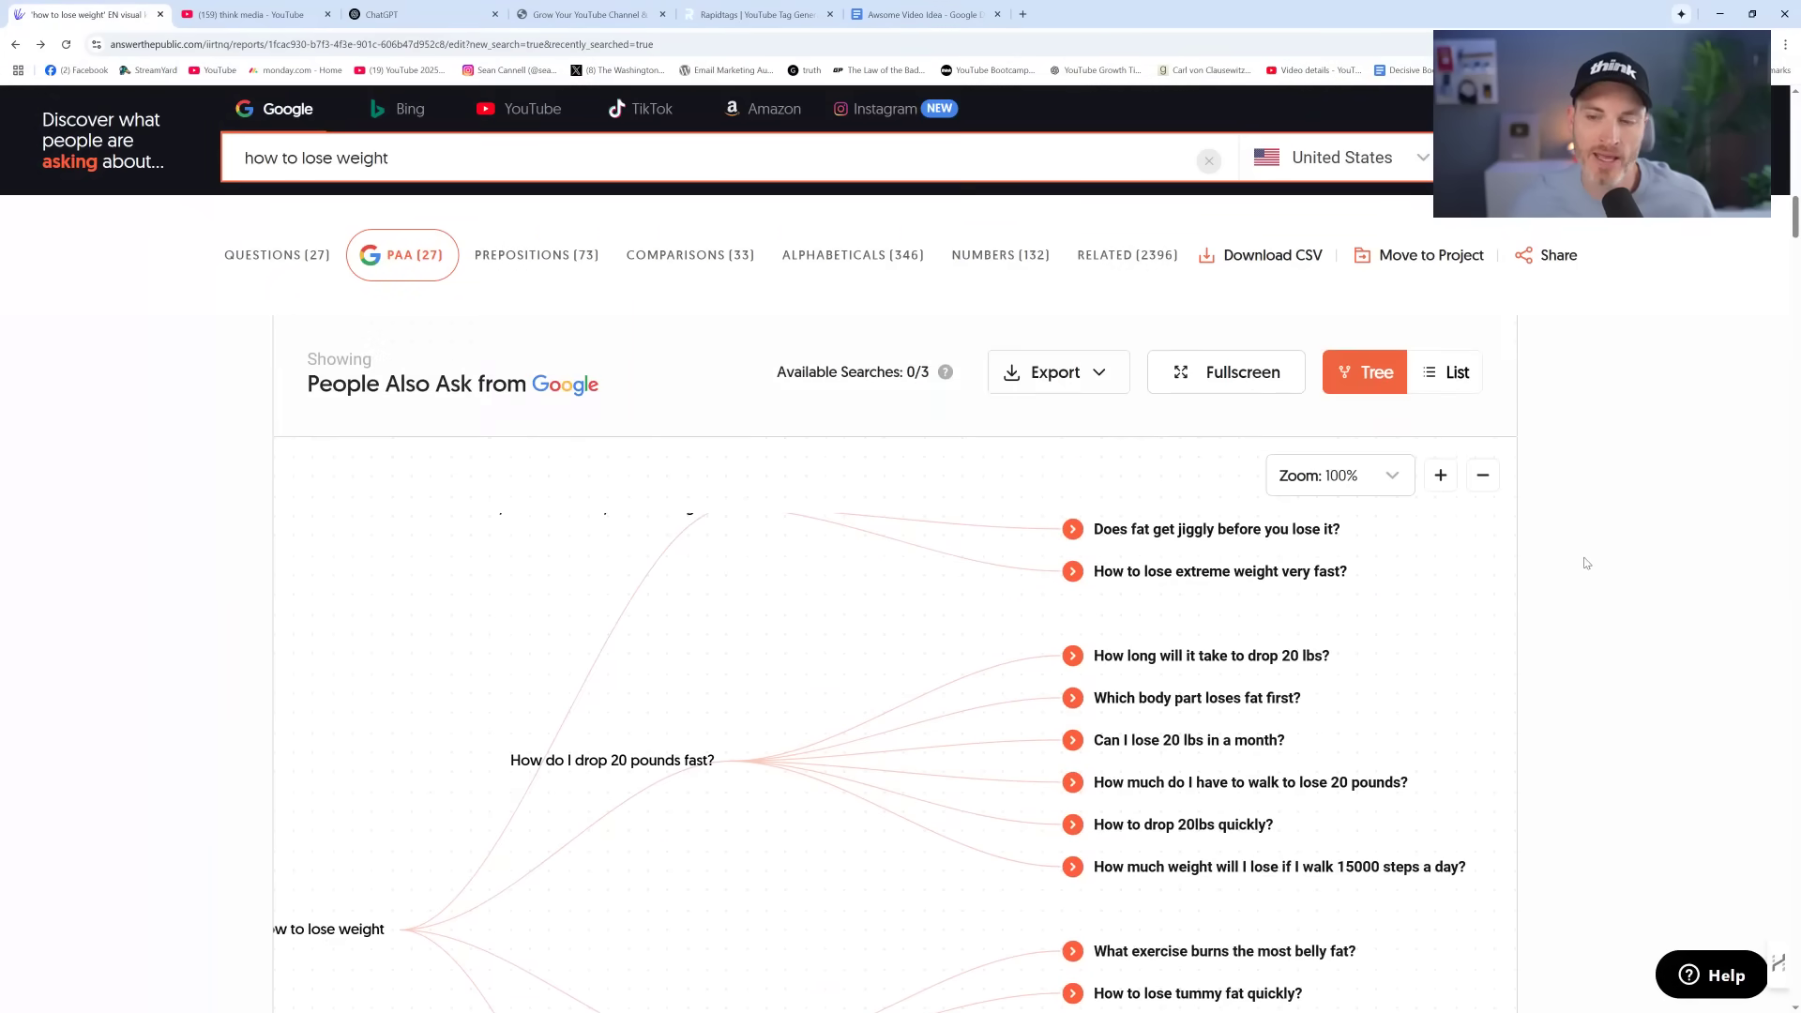
scroll(1581, 563, "down", 5)
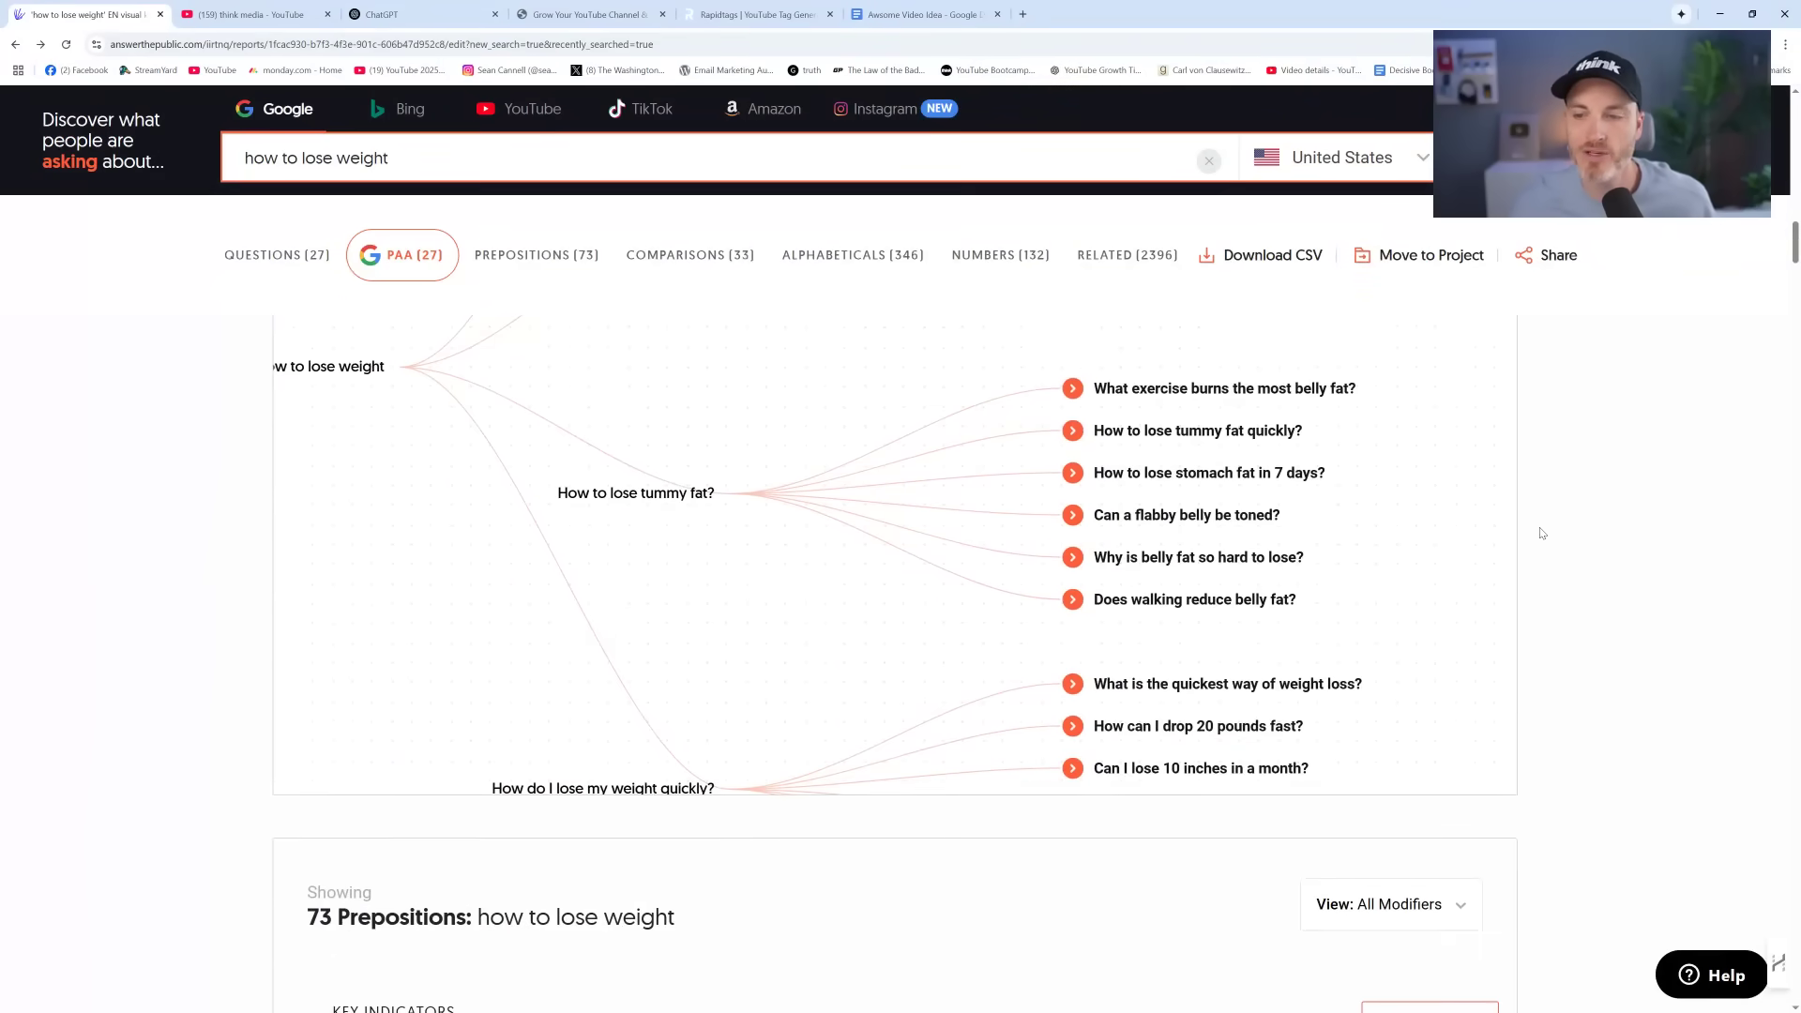
scroll(1543, 534, "down", 4)
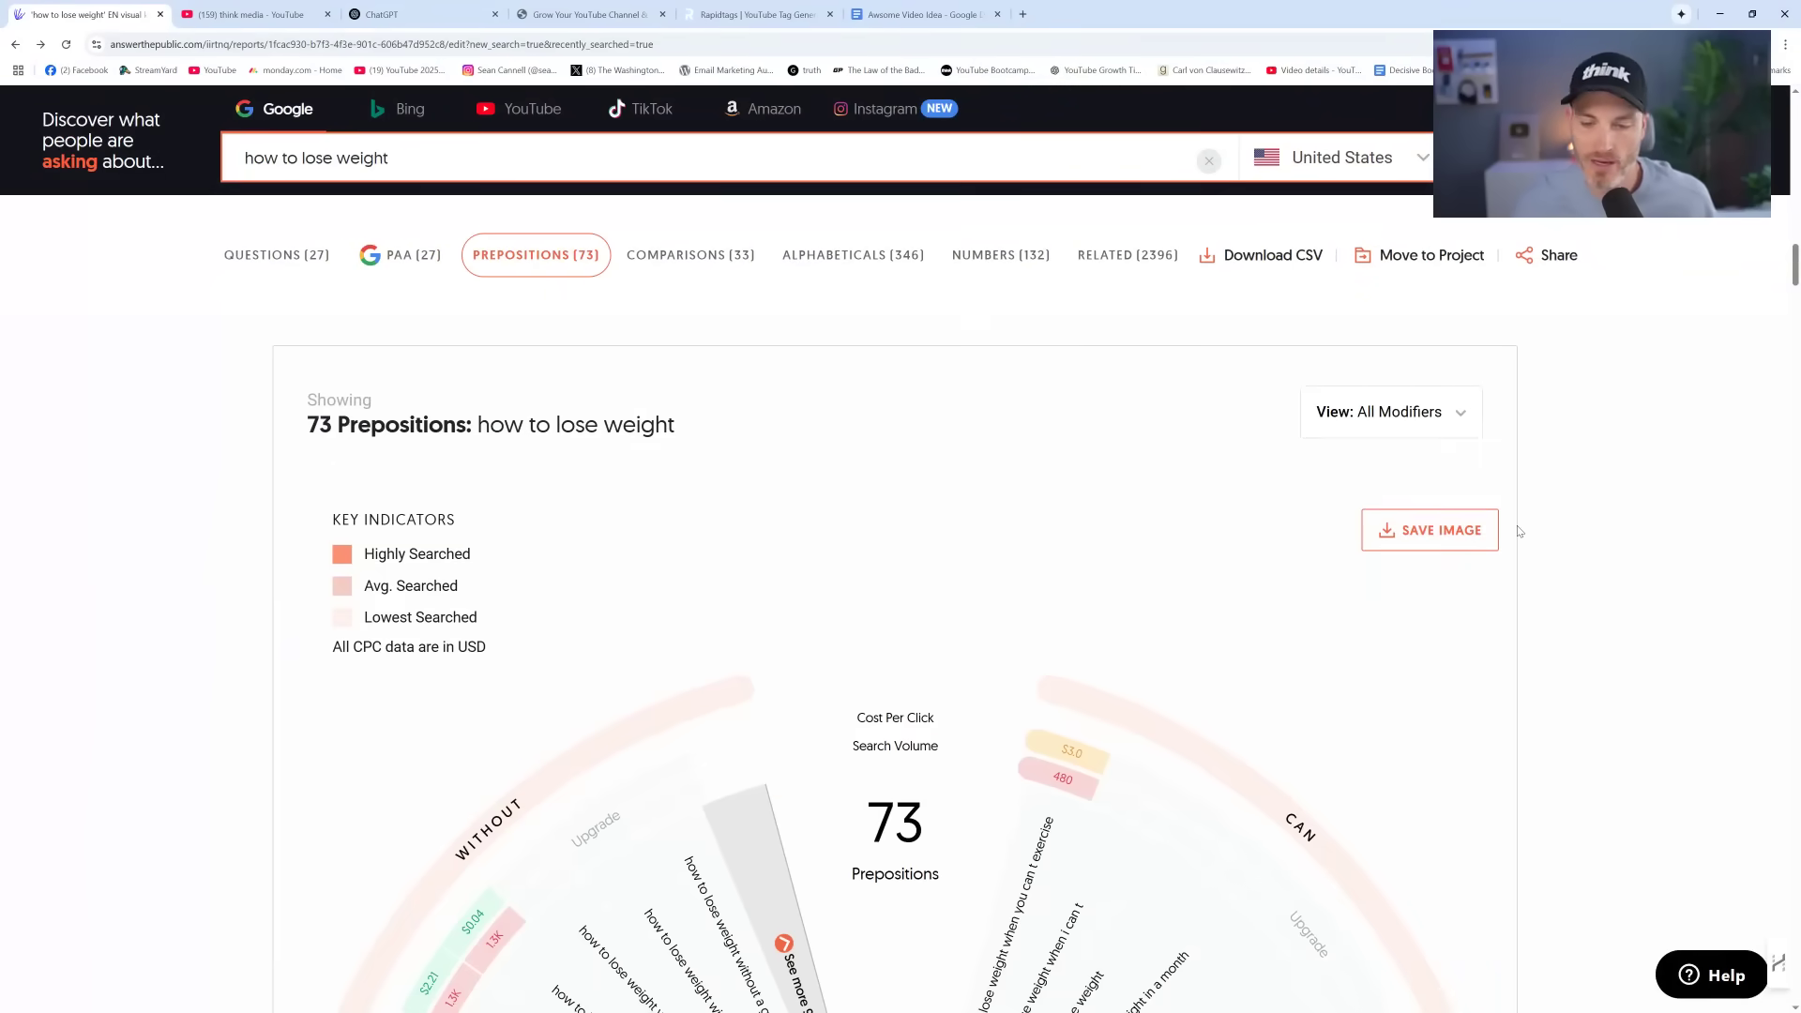
scroll(1517, 531, "down", 4)
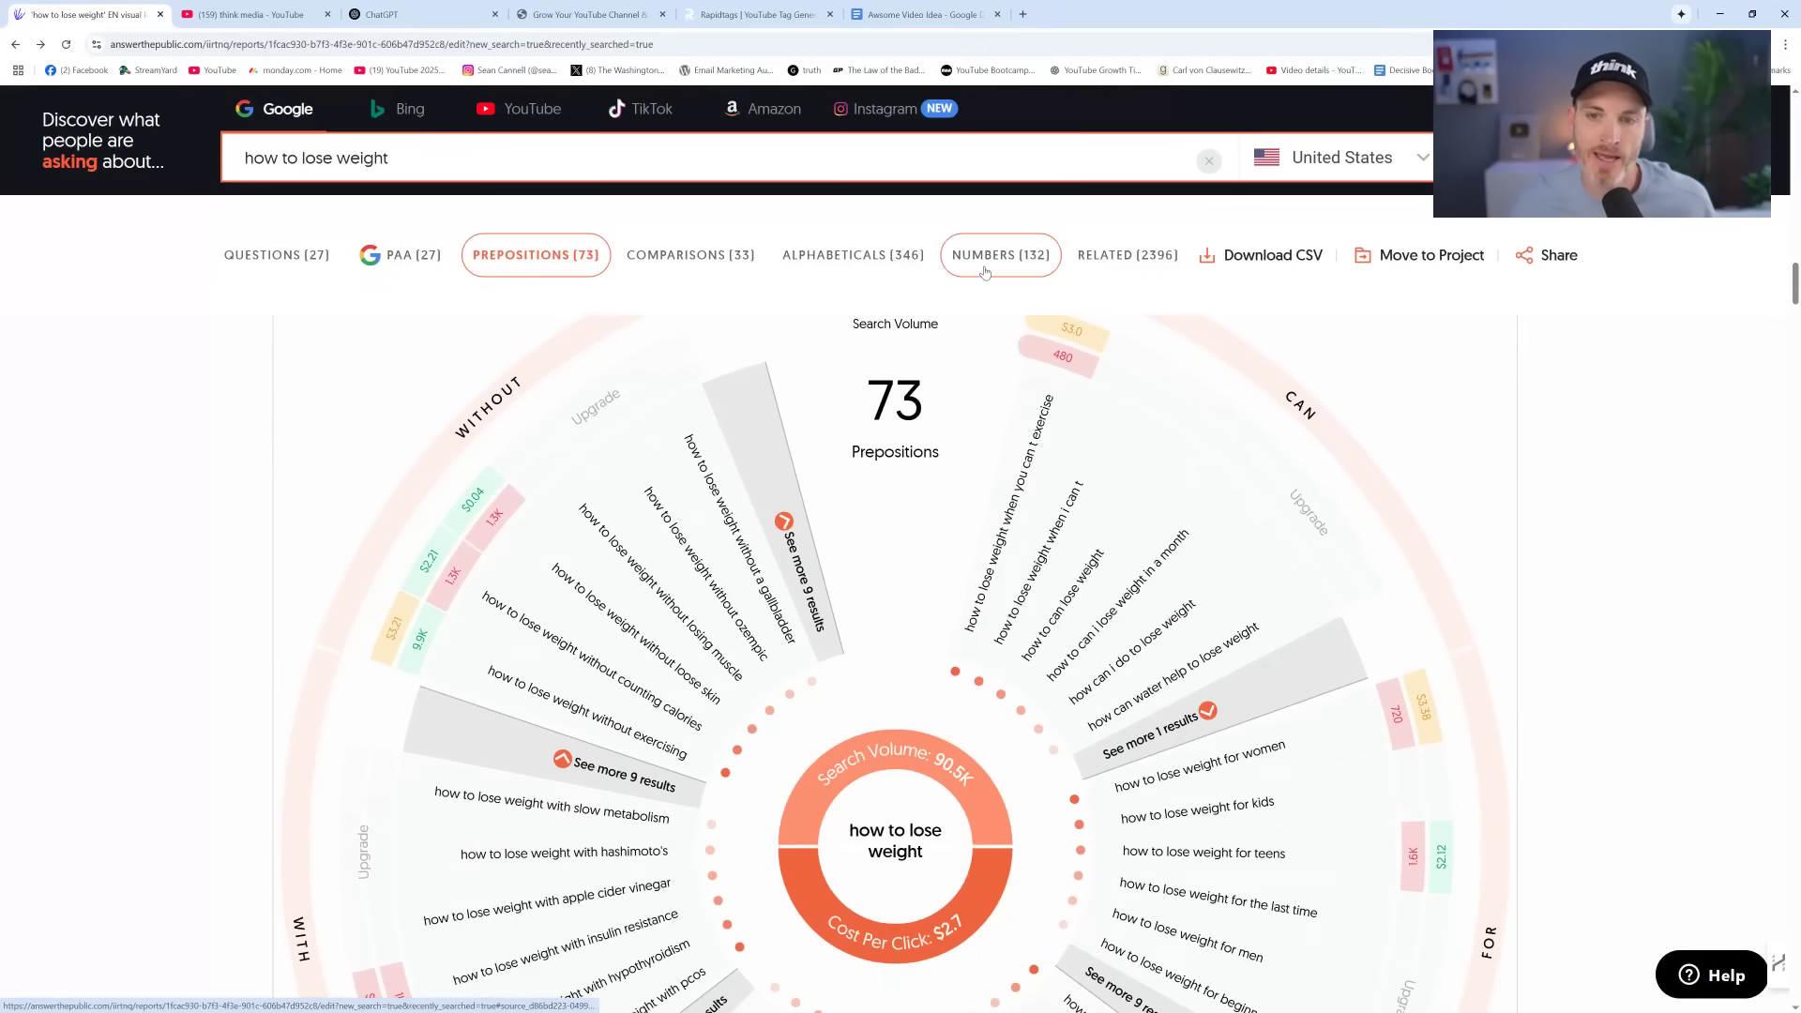
scroll(624, 632, "down", 2)
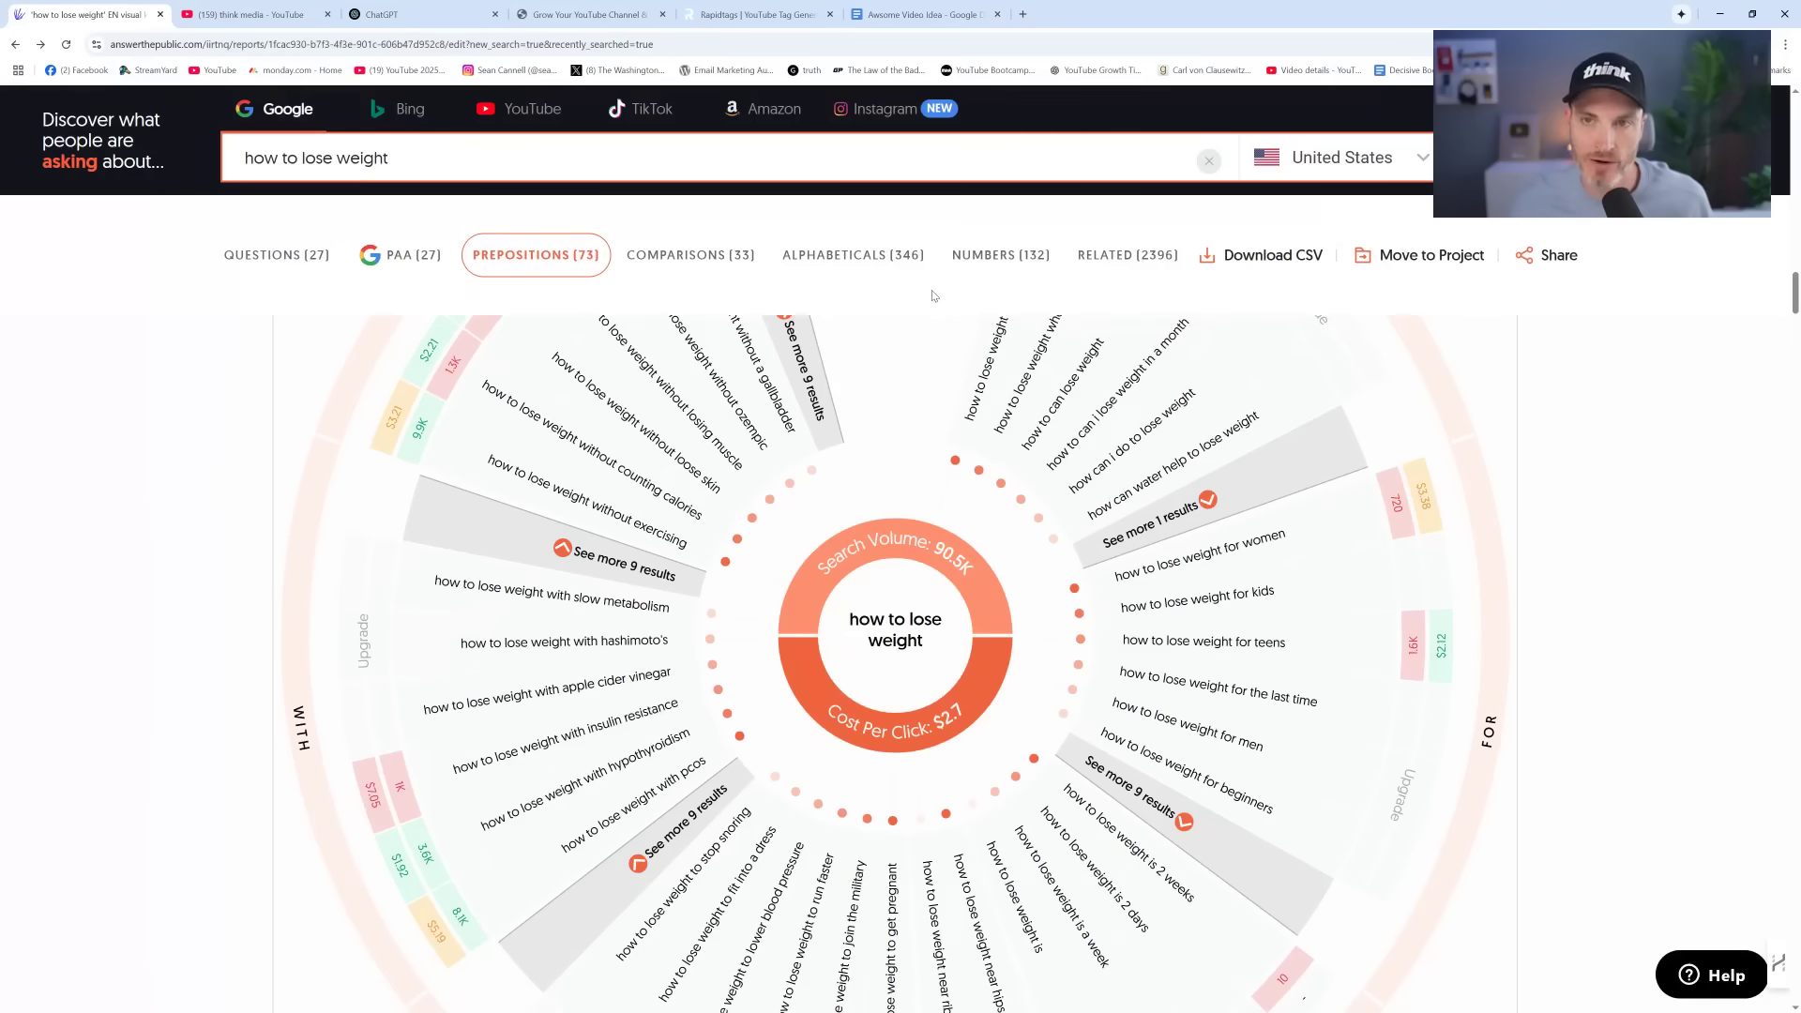
Duplicate the 'Awesome Video Idea' heading onto a new line below it
left_click(924, 14)
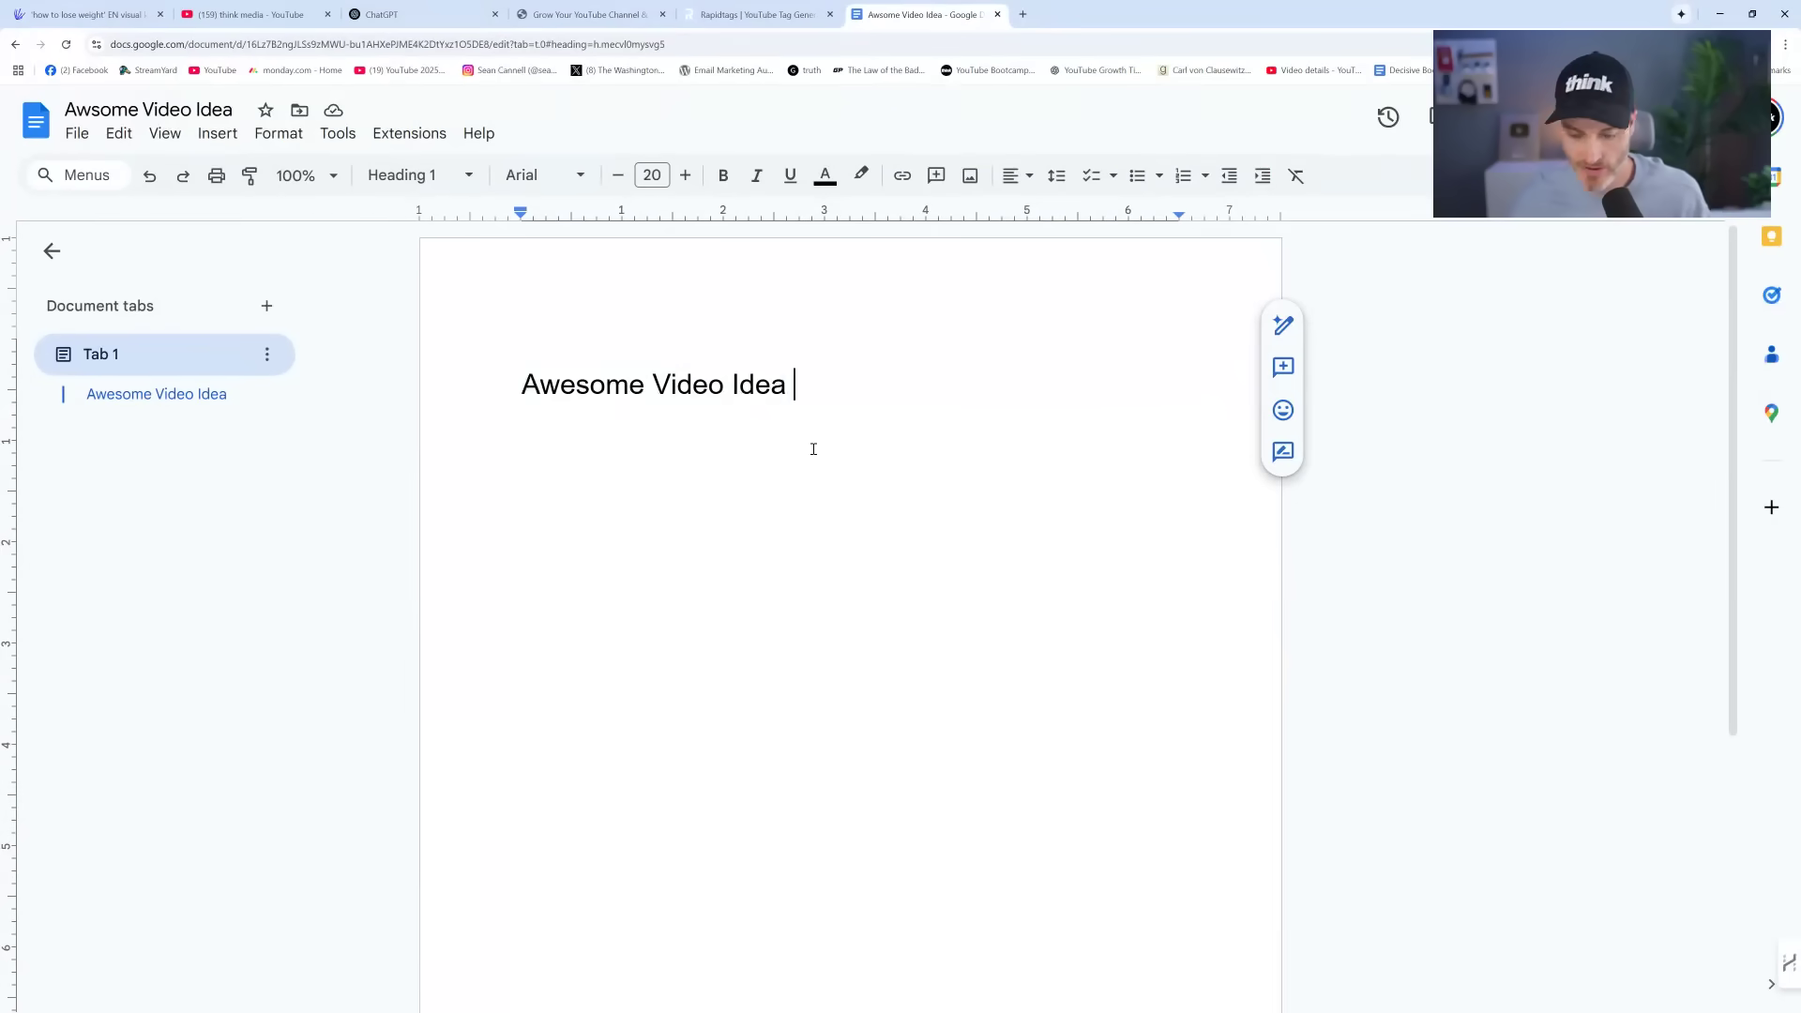
left_click_drag(752, 387, 322, 390)
left_click(929, 390)
left_click_drag(929, 390, 334, 371)
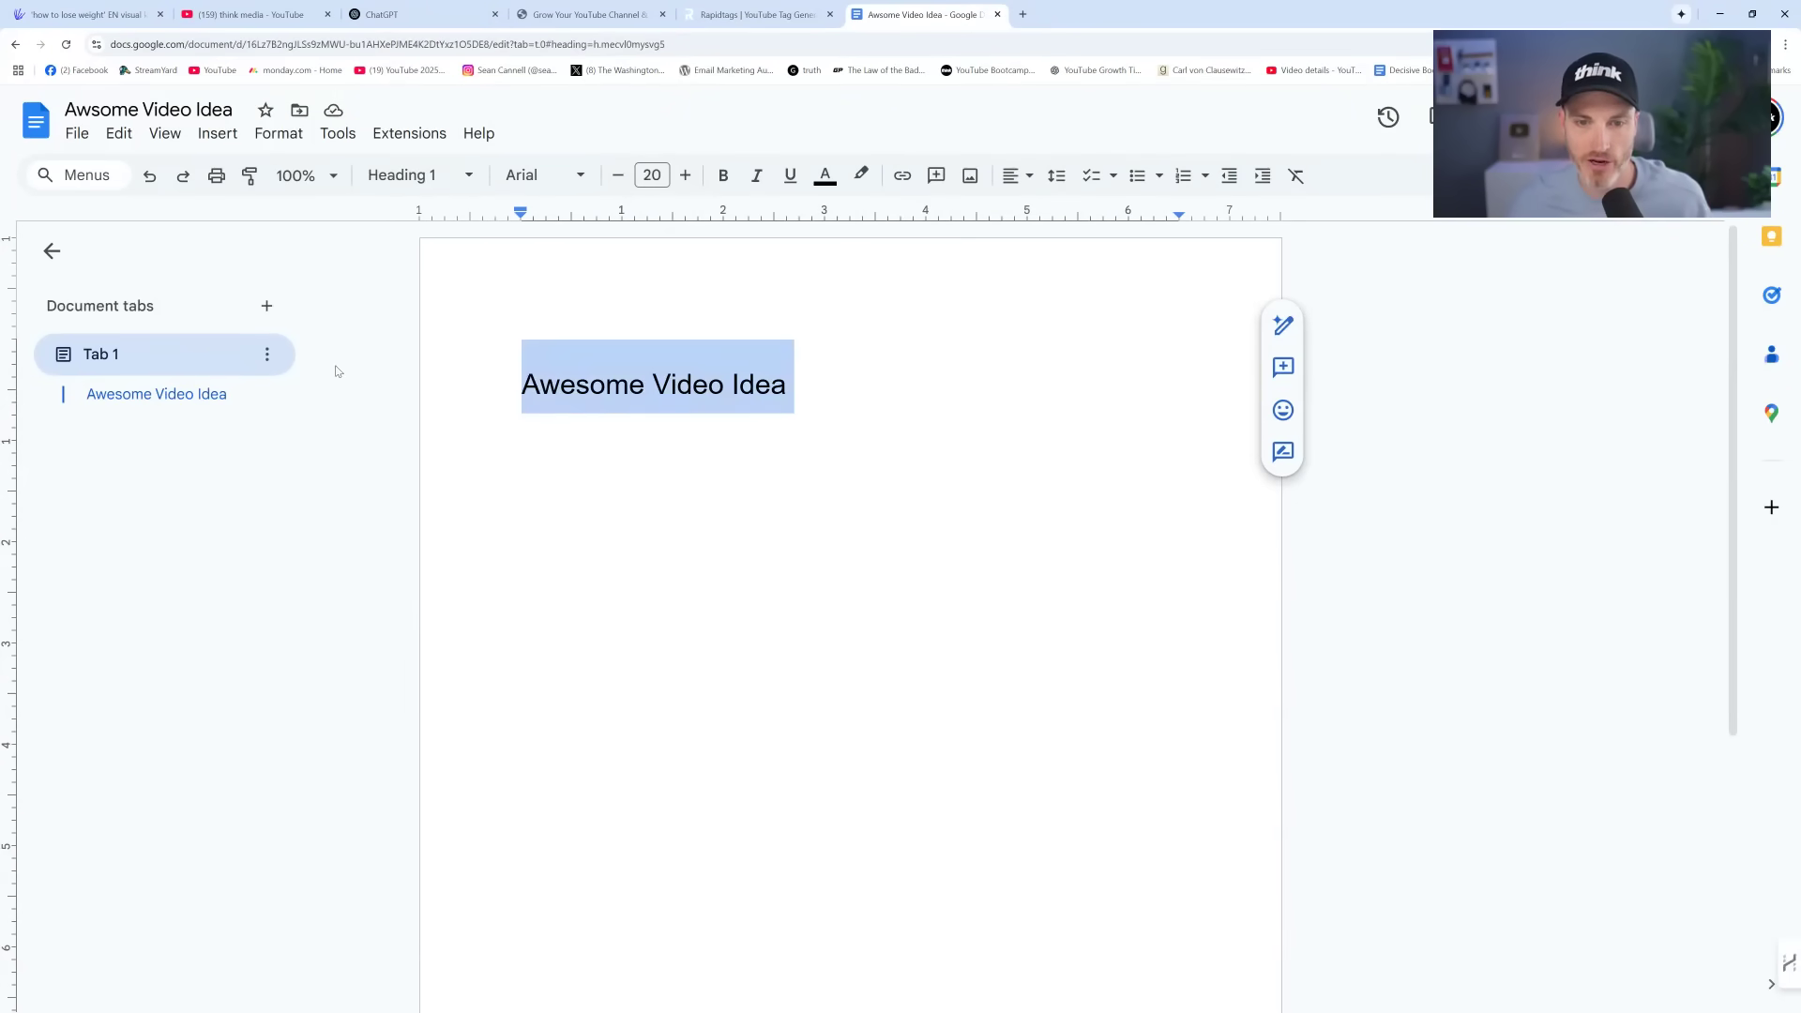
key("ctrl+c")
left_click(996, 416)
key("Return")
key("ctrl+v")
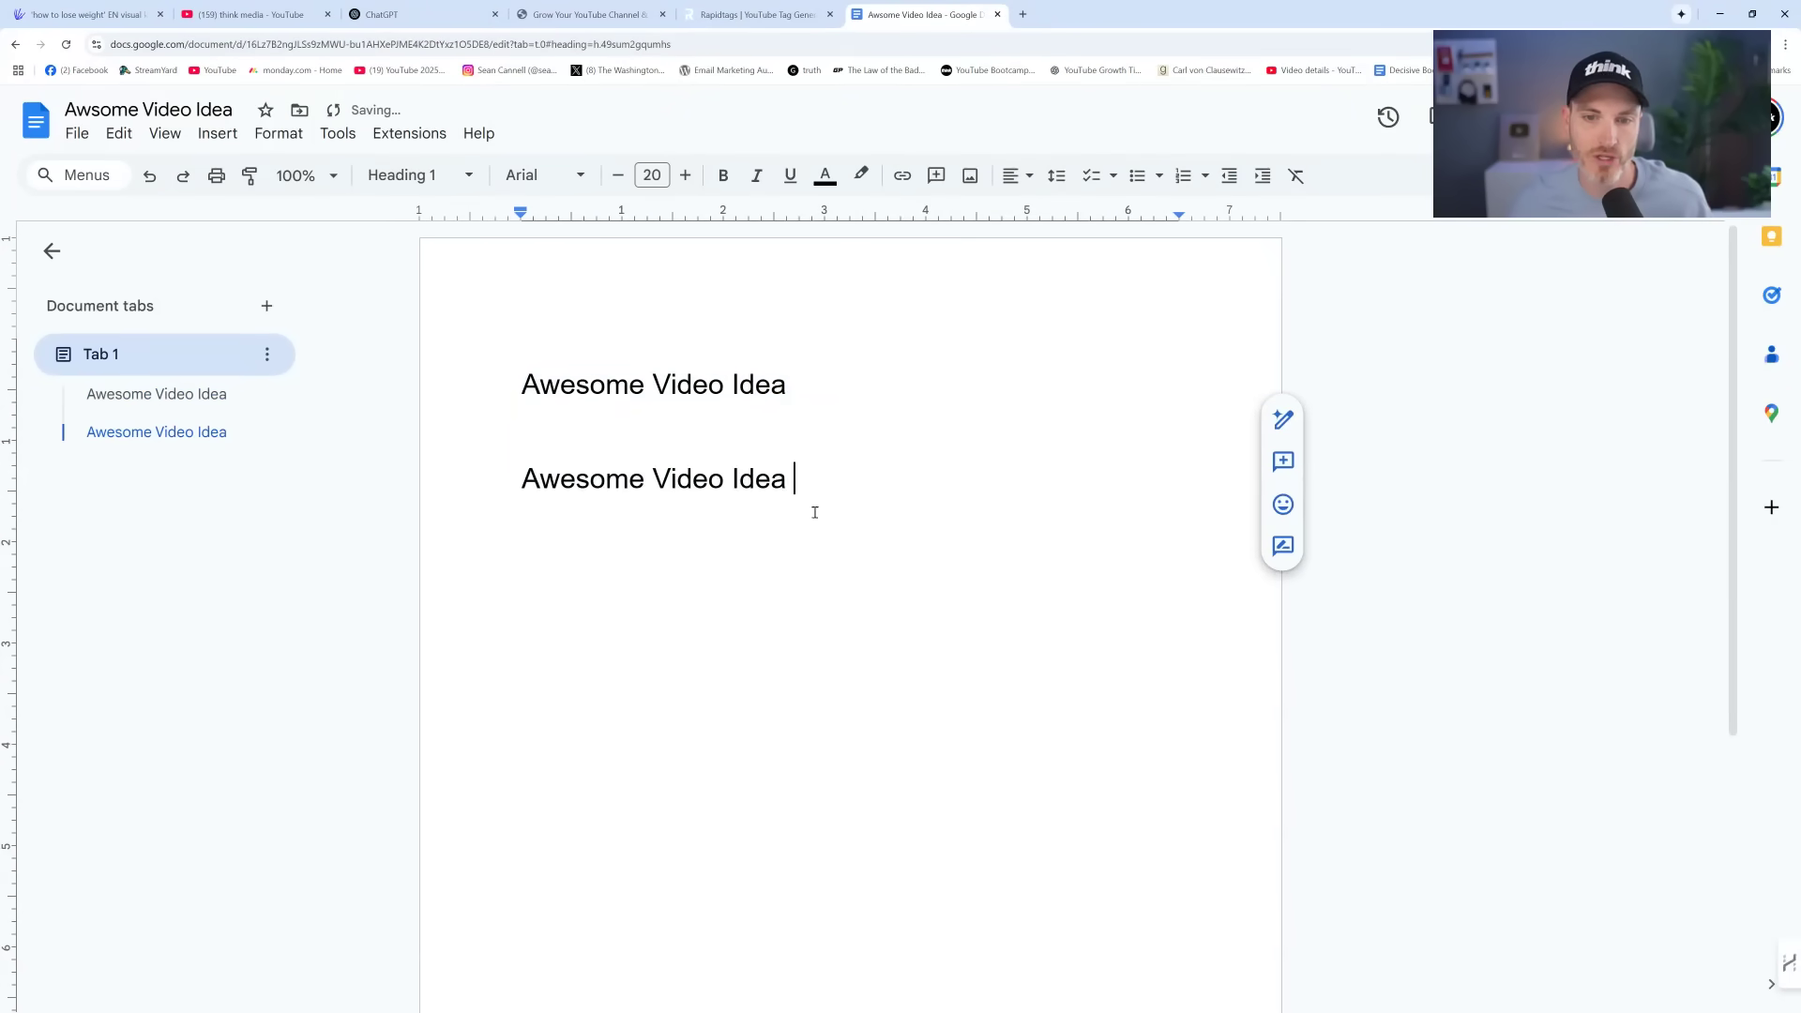
left_click_drag(848, 519, 494, 484)
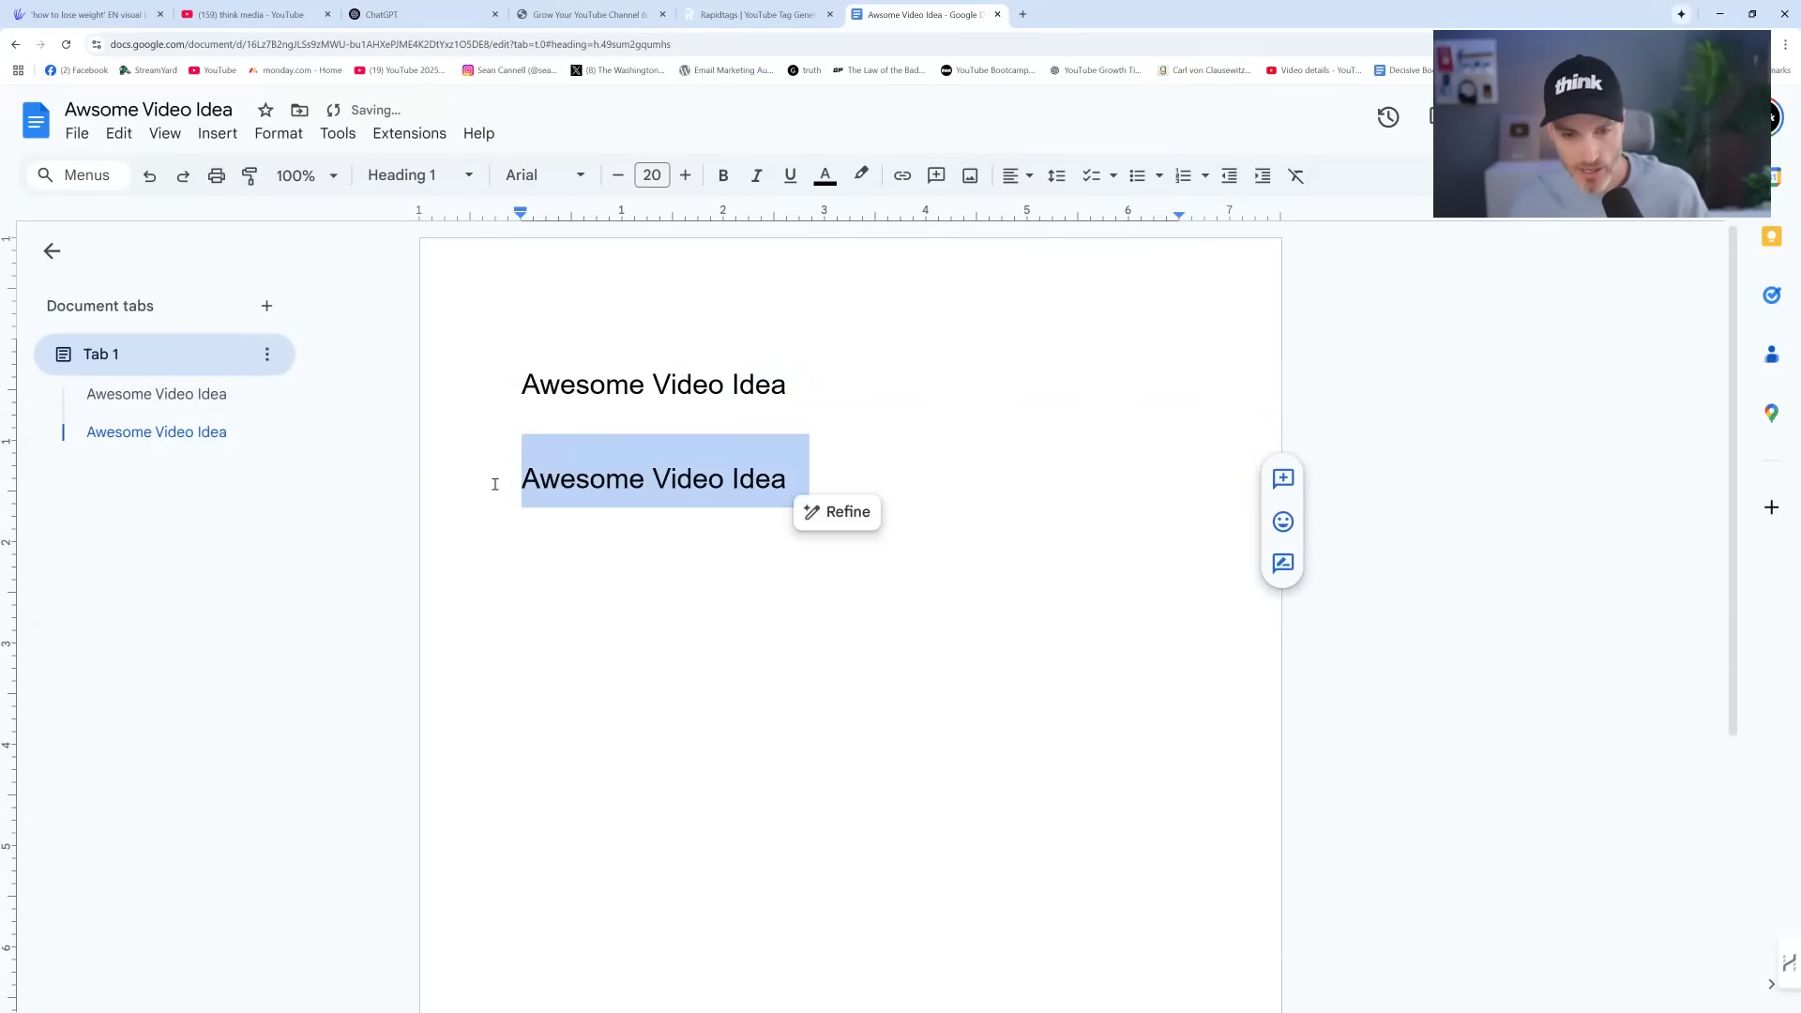
Retitle the copy 'How to Lose Weight Women' and add bullets 'specific time' and 'Specific Amount'
type("How to Lose W")
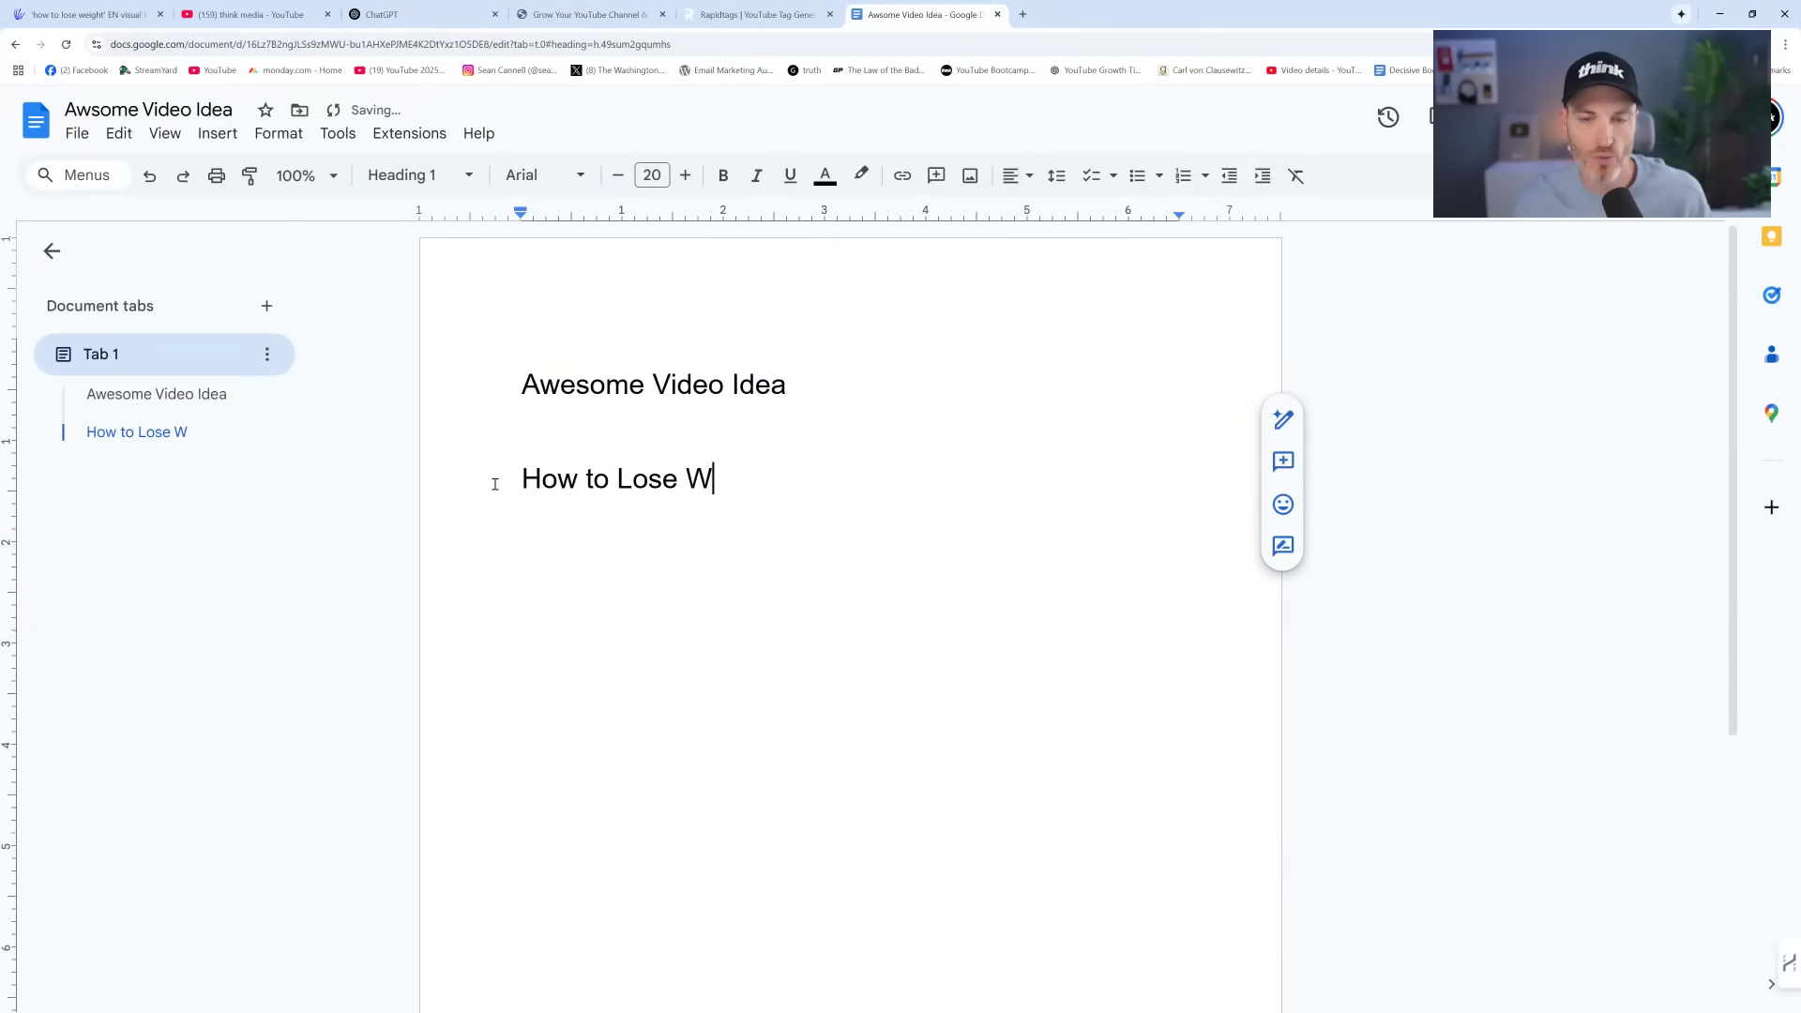
type("eigfht")
key("BackSpace")
key("BackSpace")
key("BackSpace")
type("ht ")
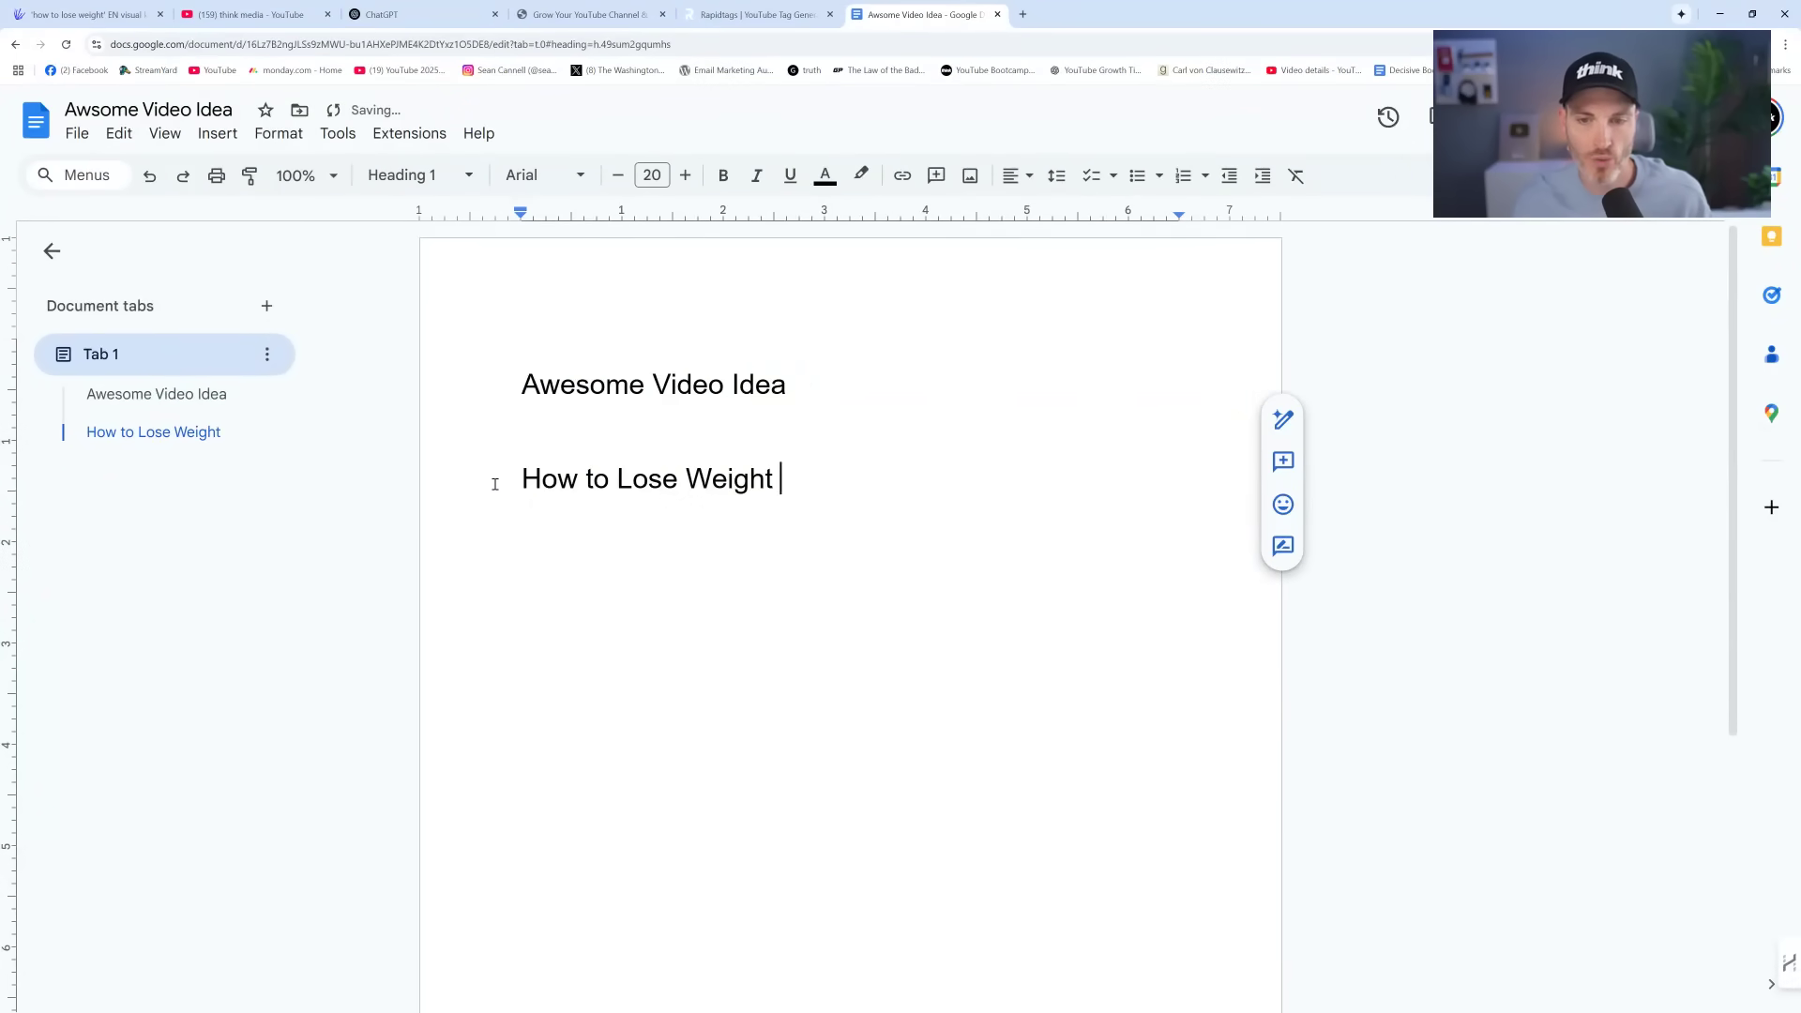
type("Women")
key("Return")
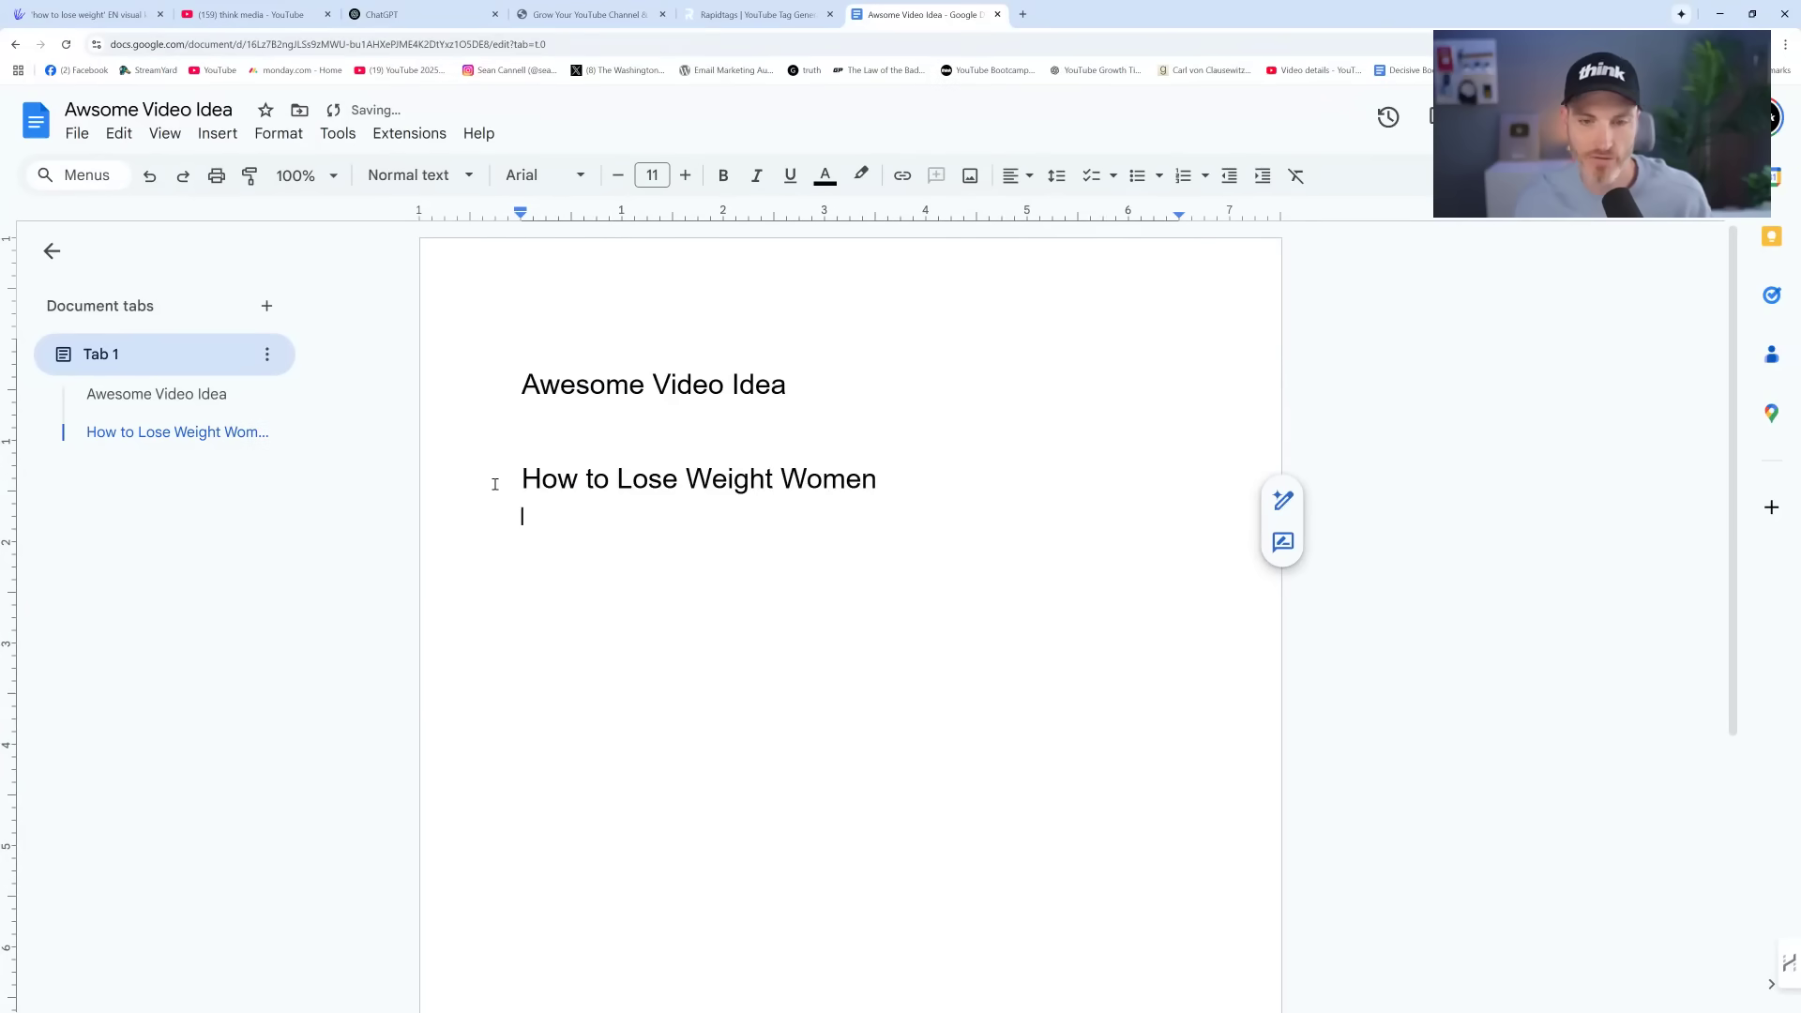
key("ctrl+shift+8")
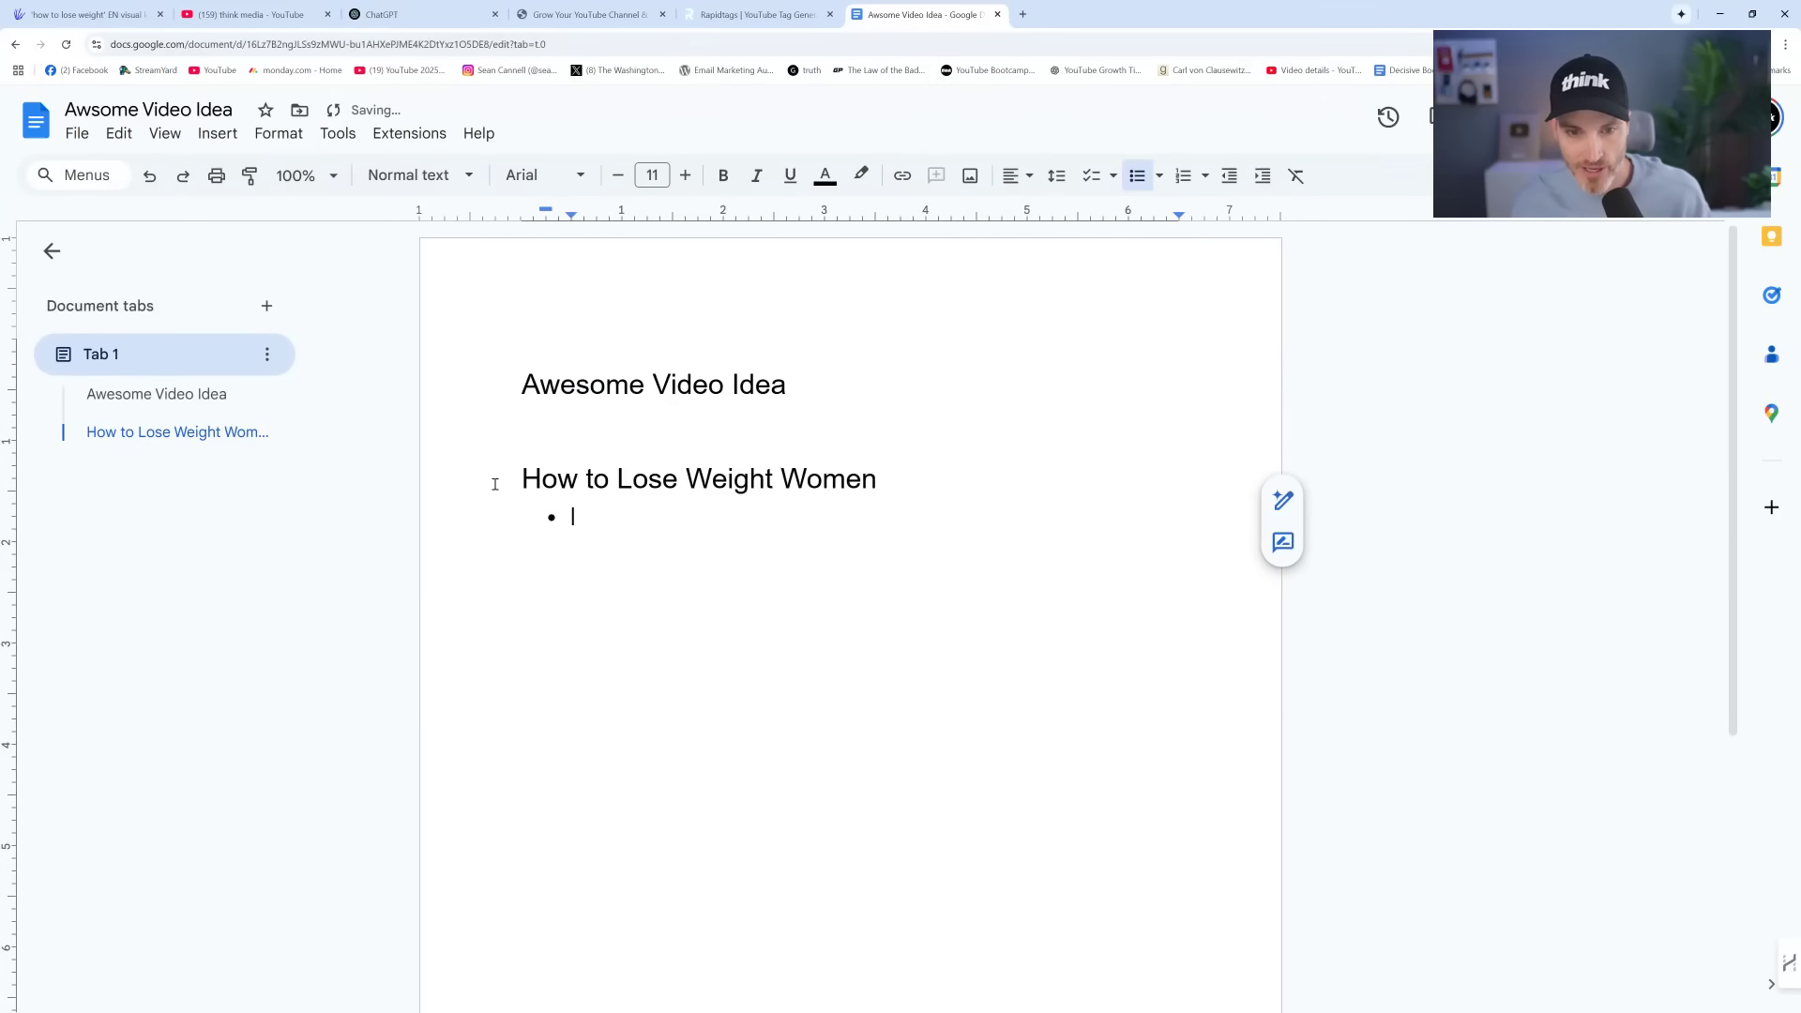
type("specific time")
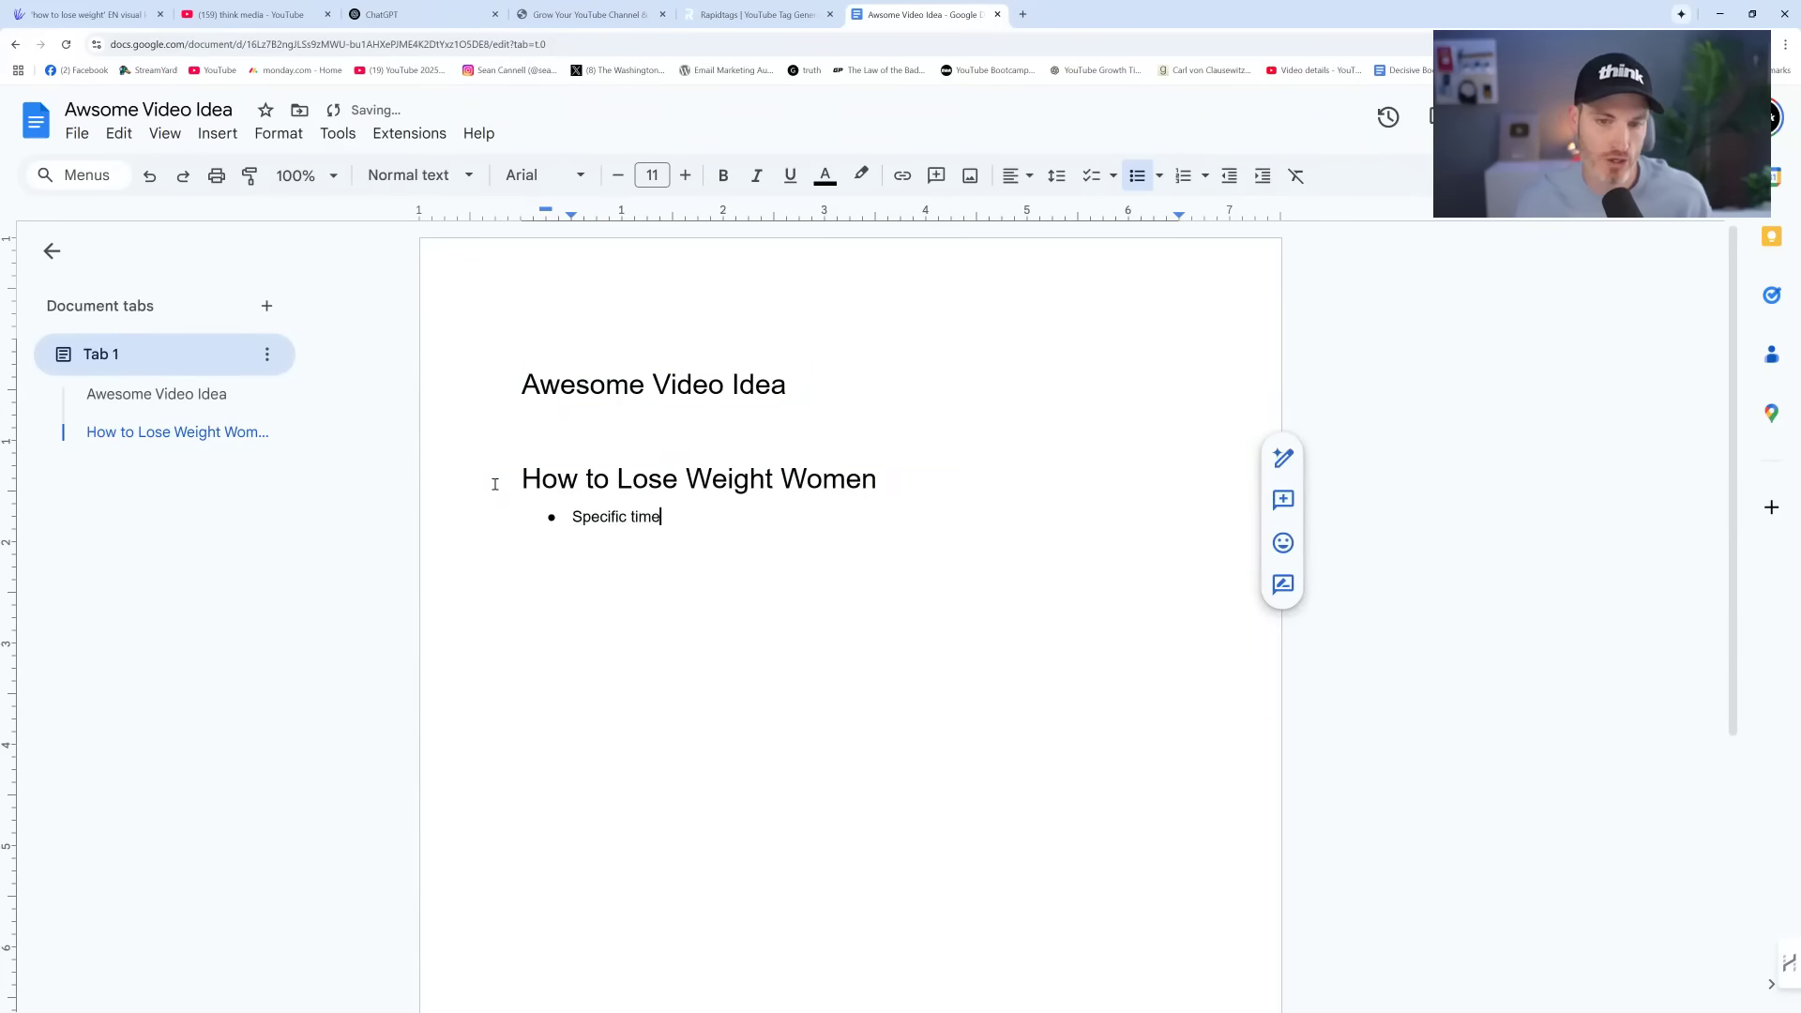
key("Return")
type("Speci")
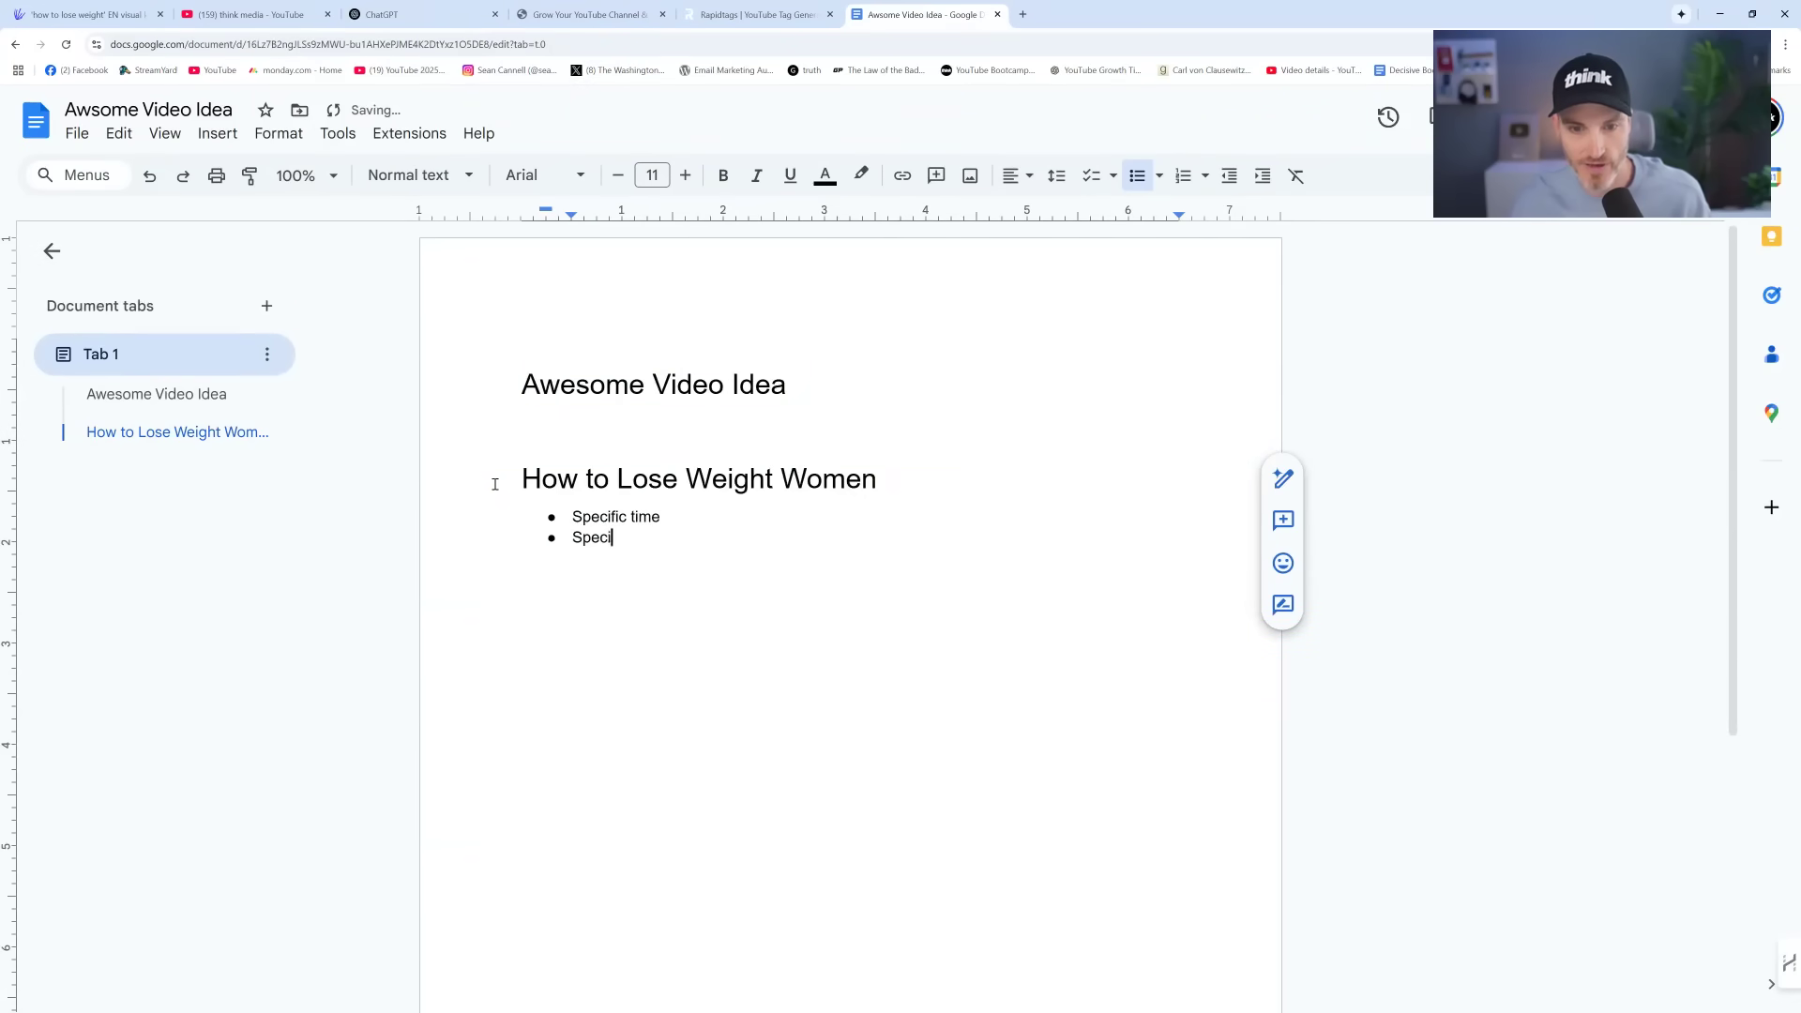
type("fic Amount")
key("Return")
Add 'Age' as the third bullet, then scroll AnswerThePublic to the Comparisons wheel
type("Age")
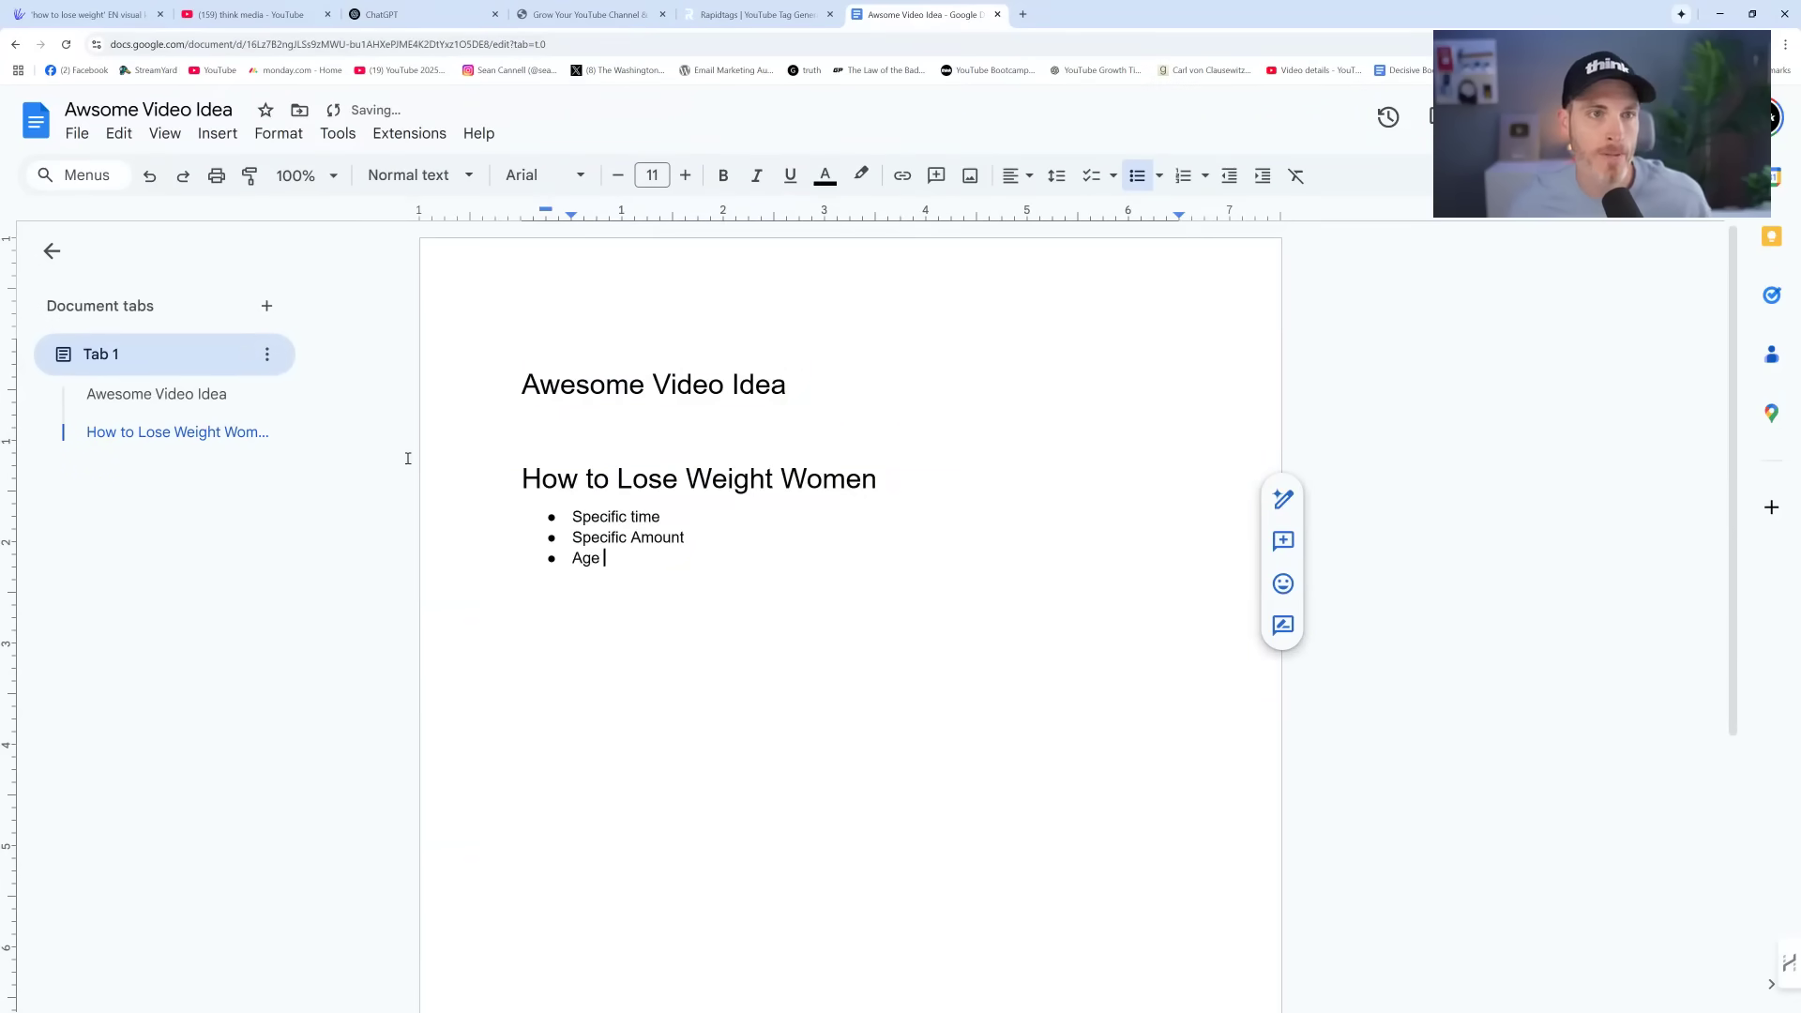
key("ctrl+1")
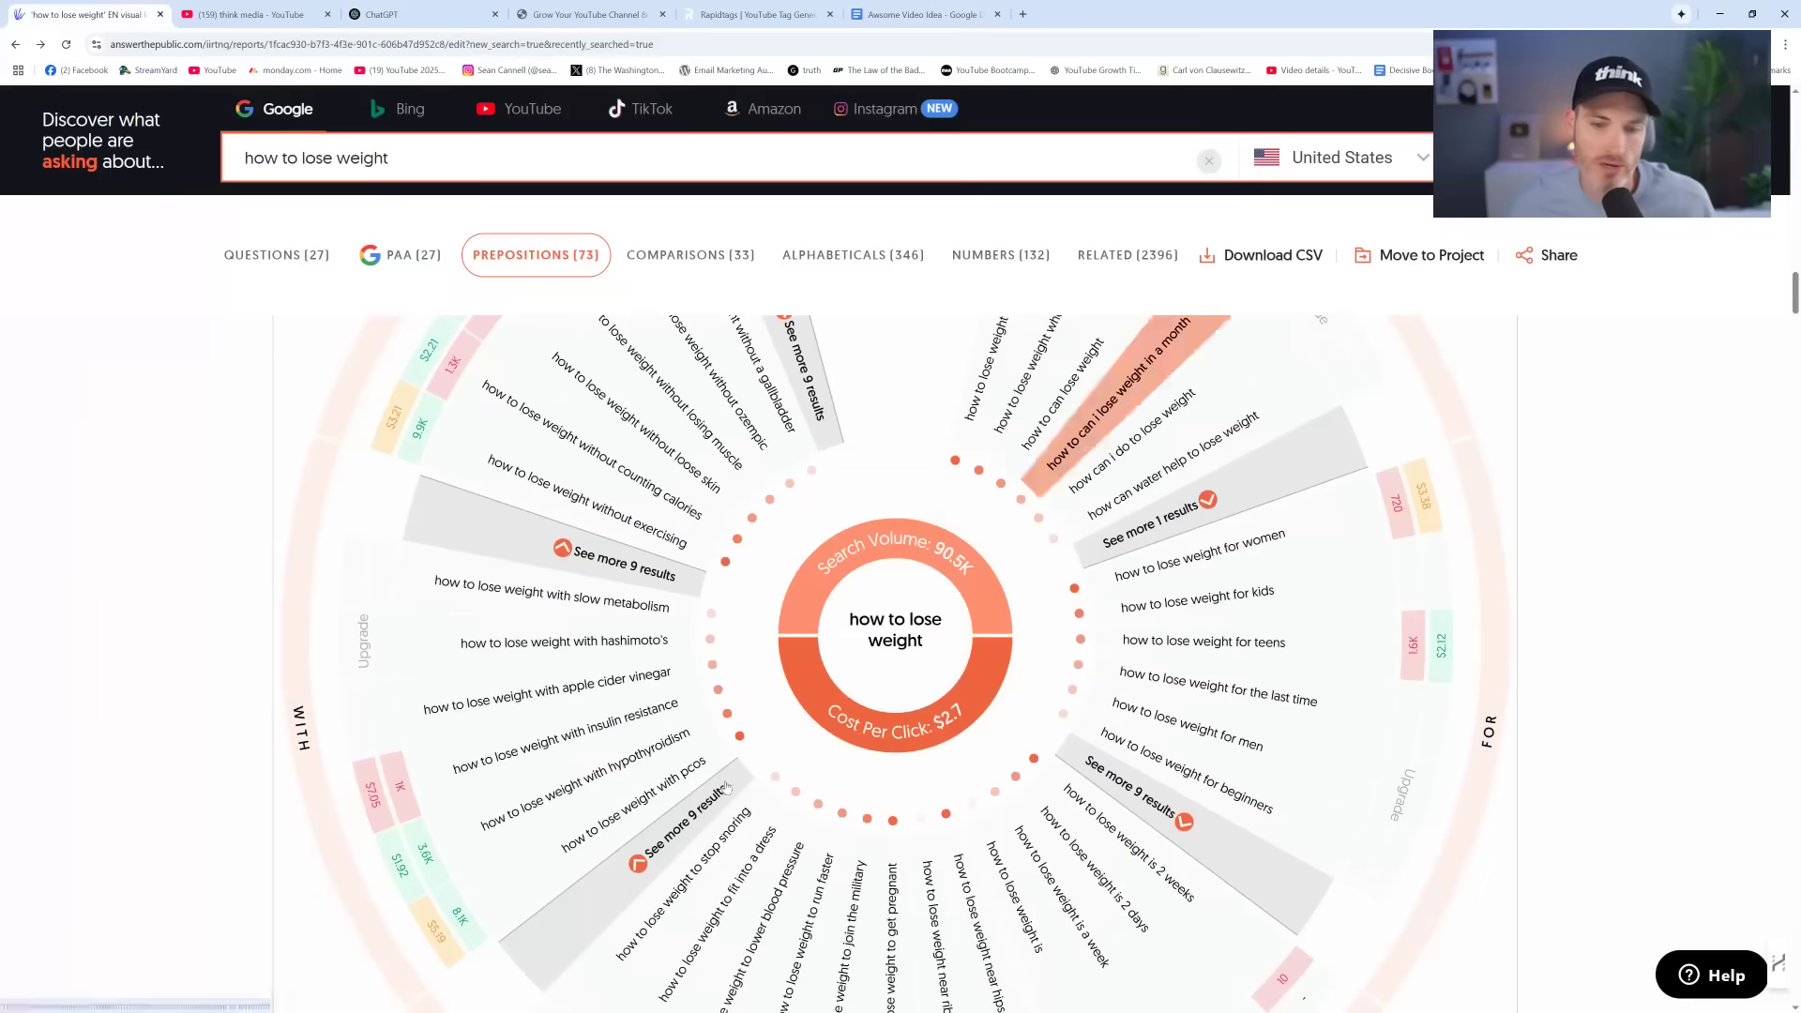
scroll(472, 715, "down", 6)
scroll(472, 715, "down", 8)
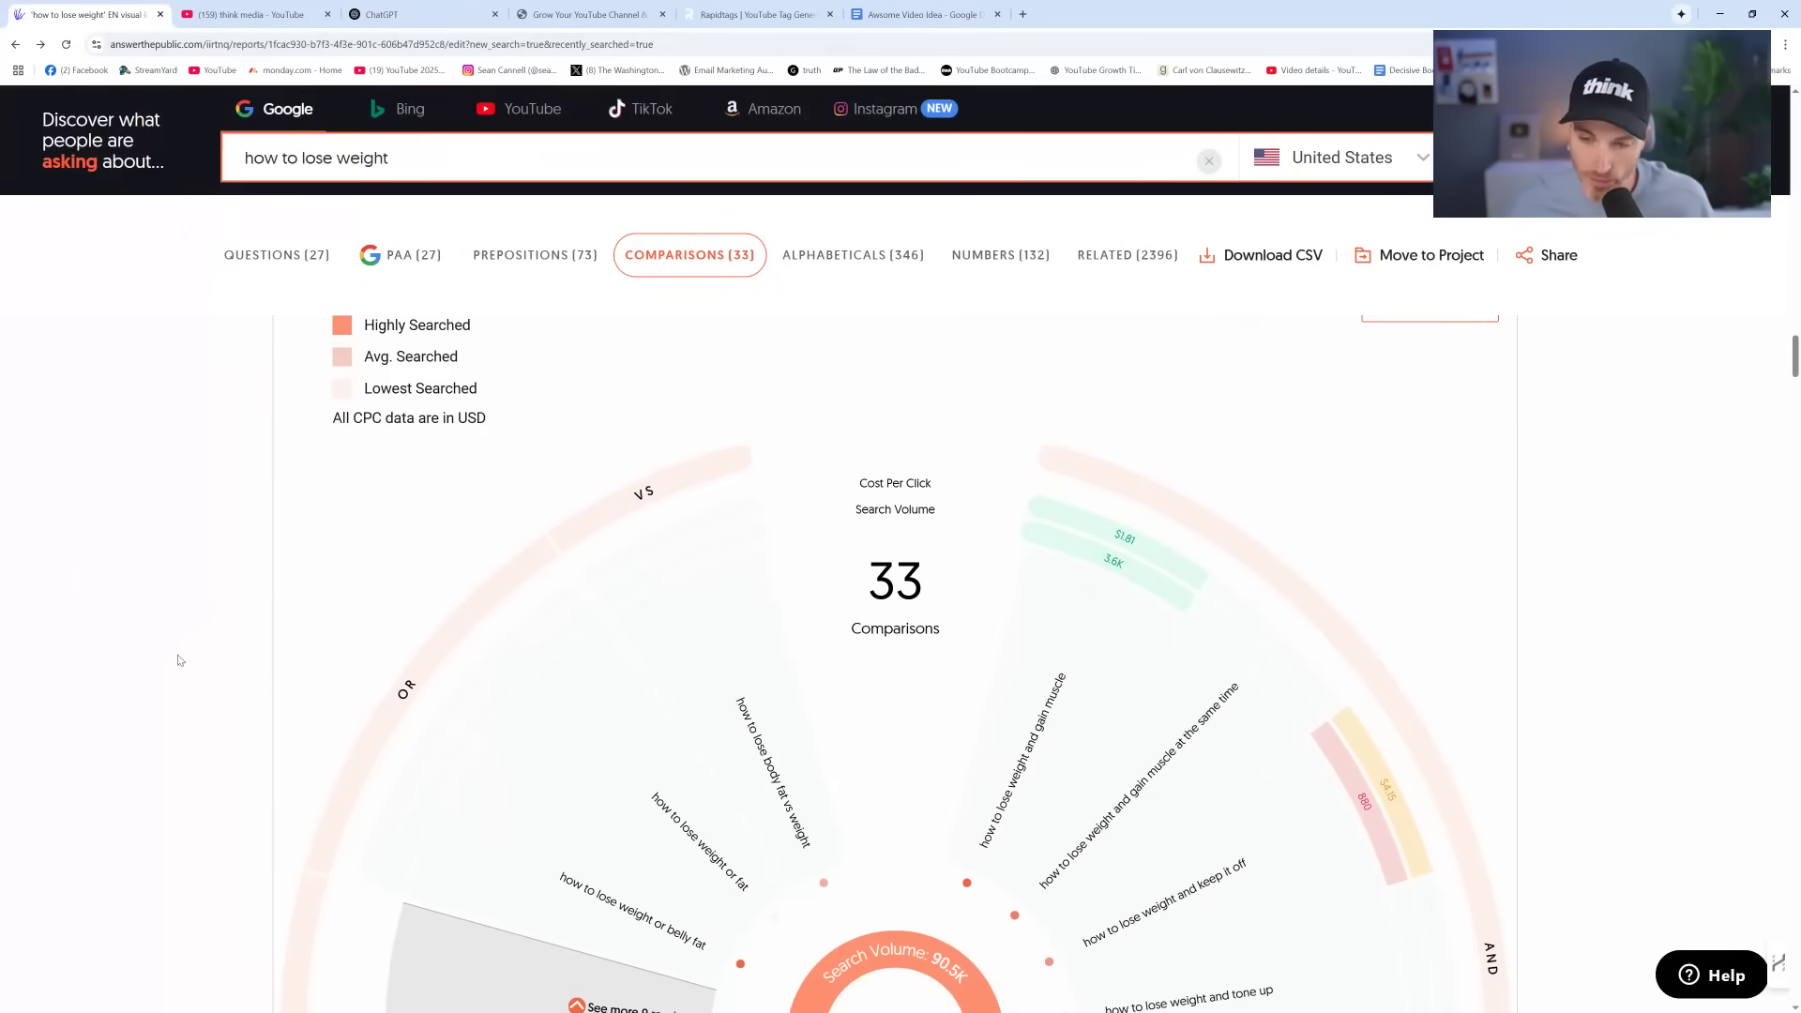
scroll(180, 660, "down", 2)
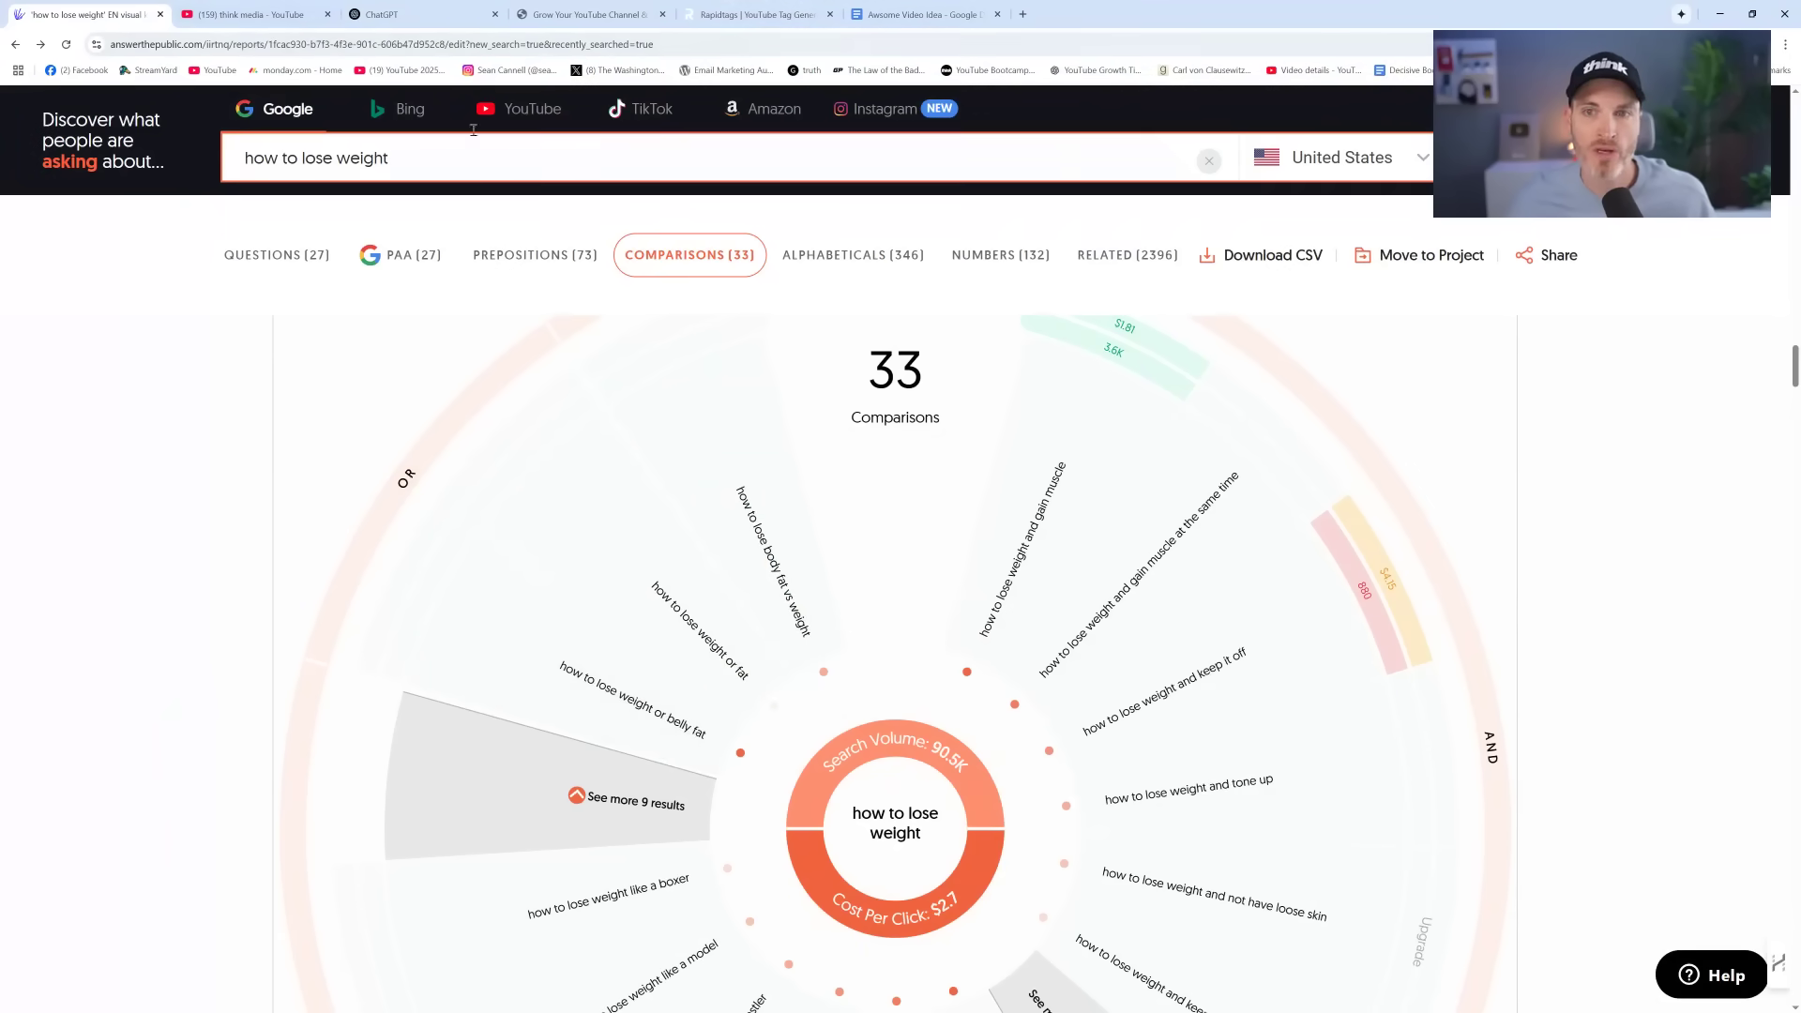
On an enlarged YouTube page, search for 'how to lose 20 lbs in a month'
left_click(249, 14)
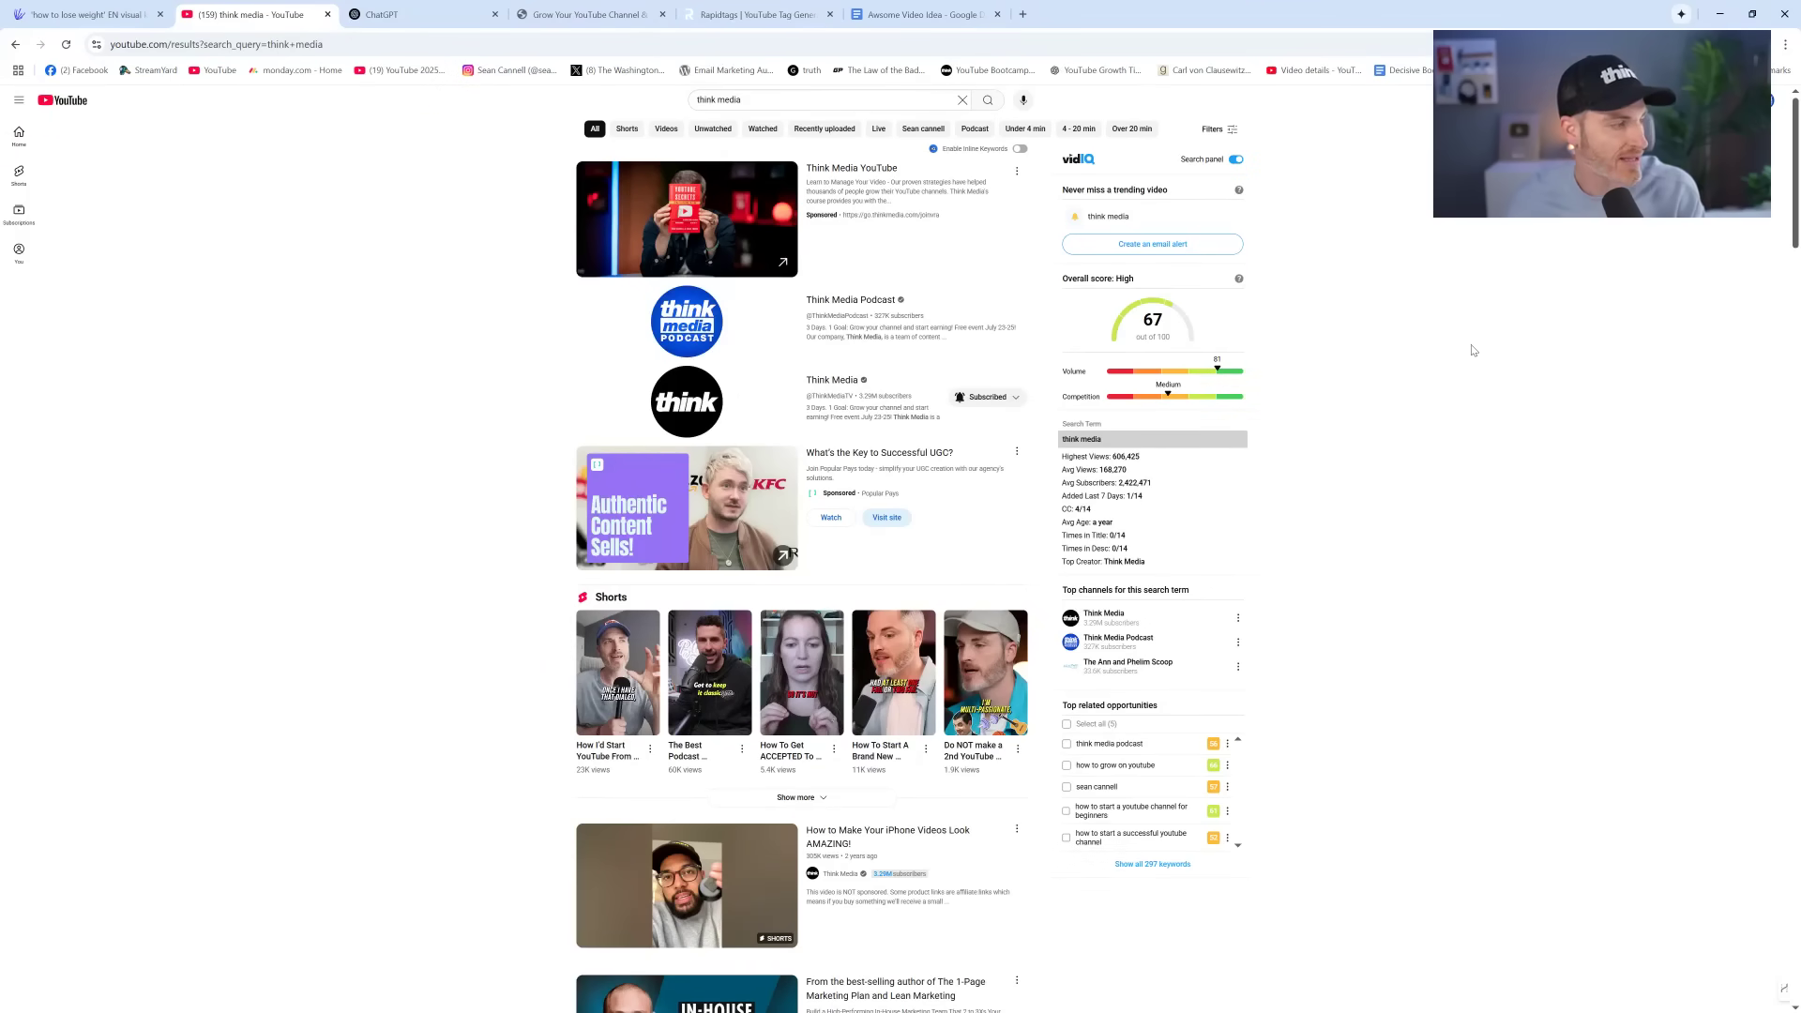
key("ctrl+plus")
key("ctrl+plus")
key("ctrl+plus")
key("ctrl+plus")
key("ctrl+plus")
key("ctrl+plus")
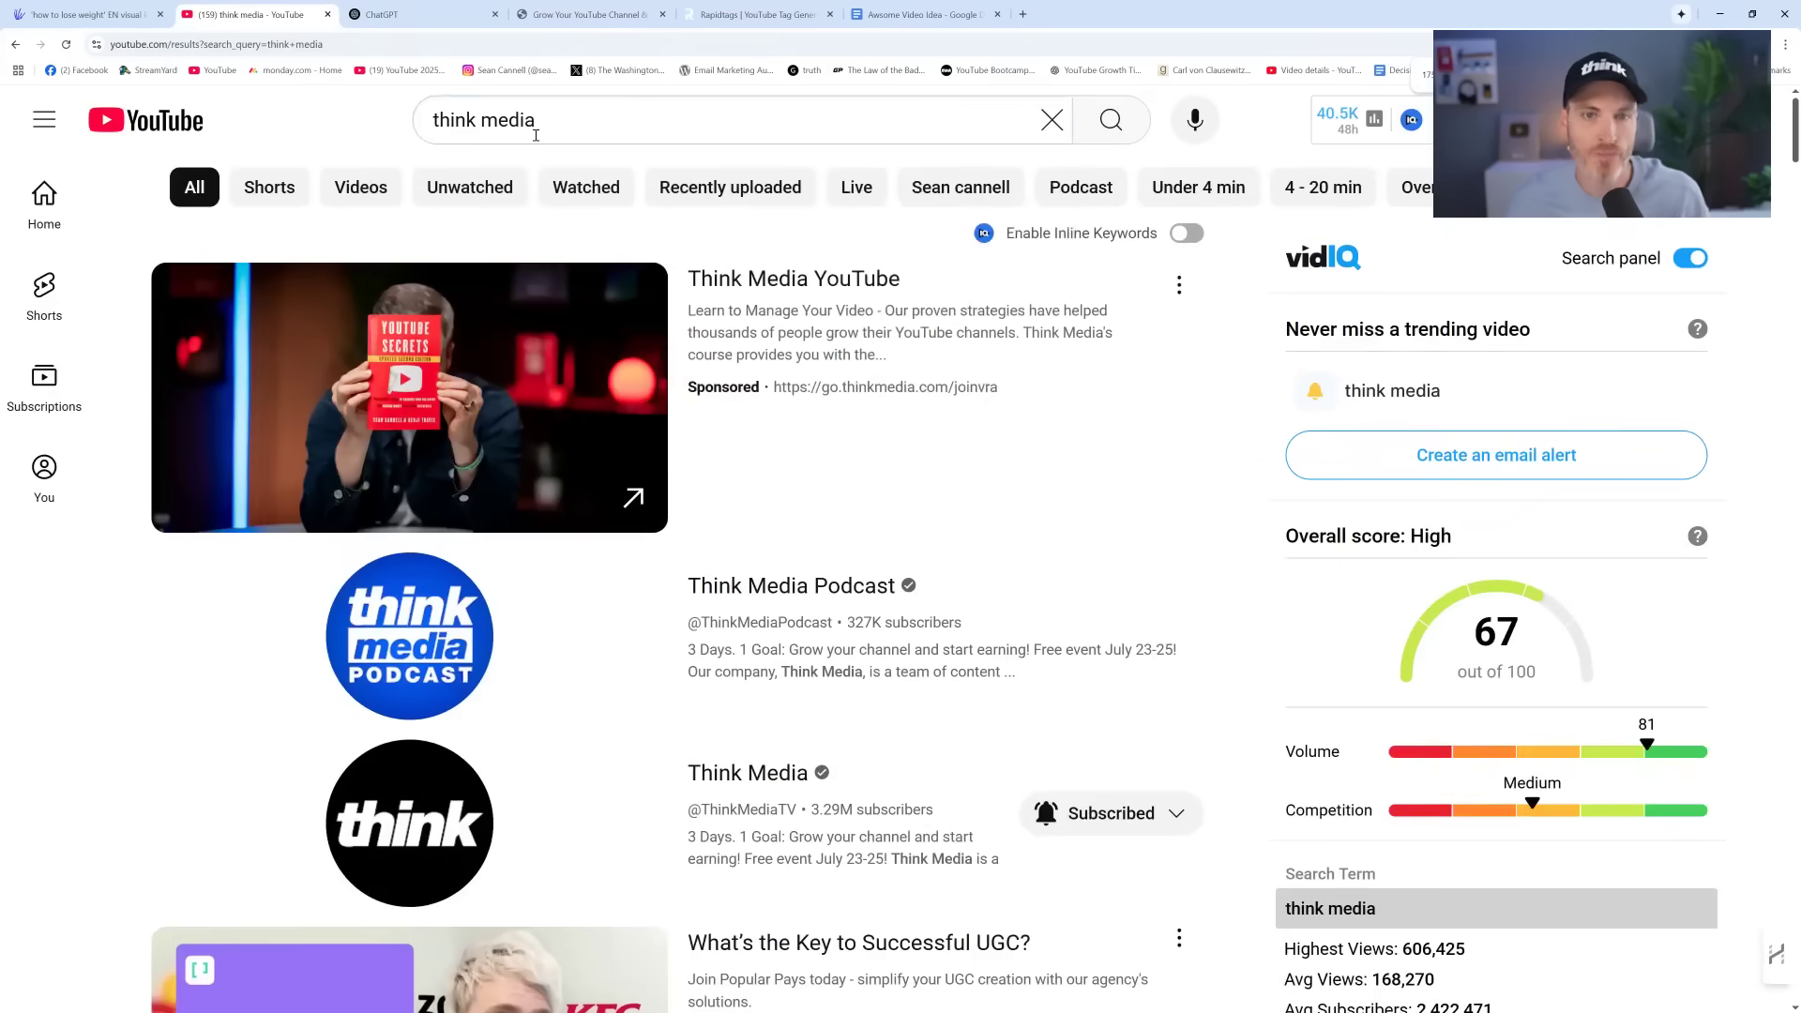
left_click(536, 135)
triple_click(518, 121)
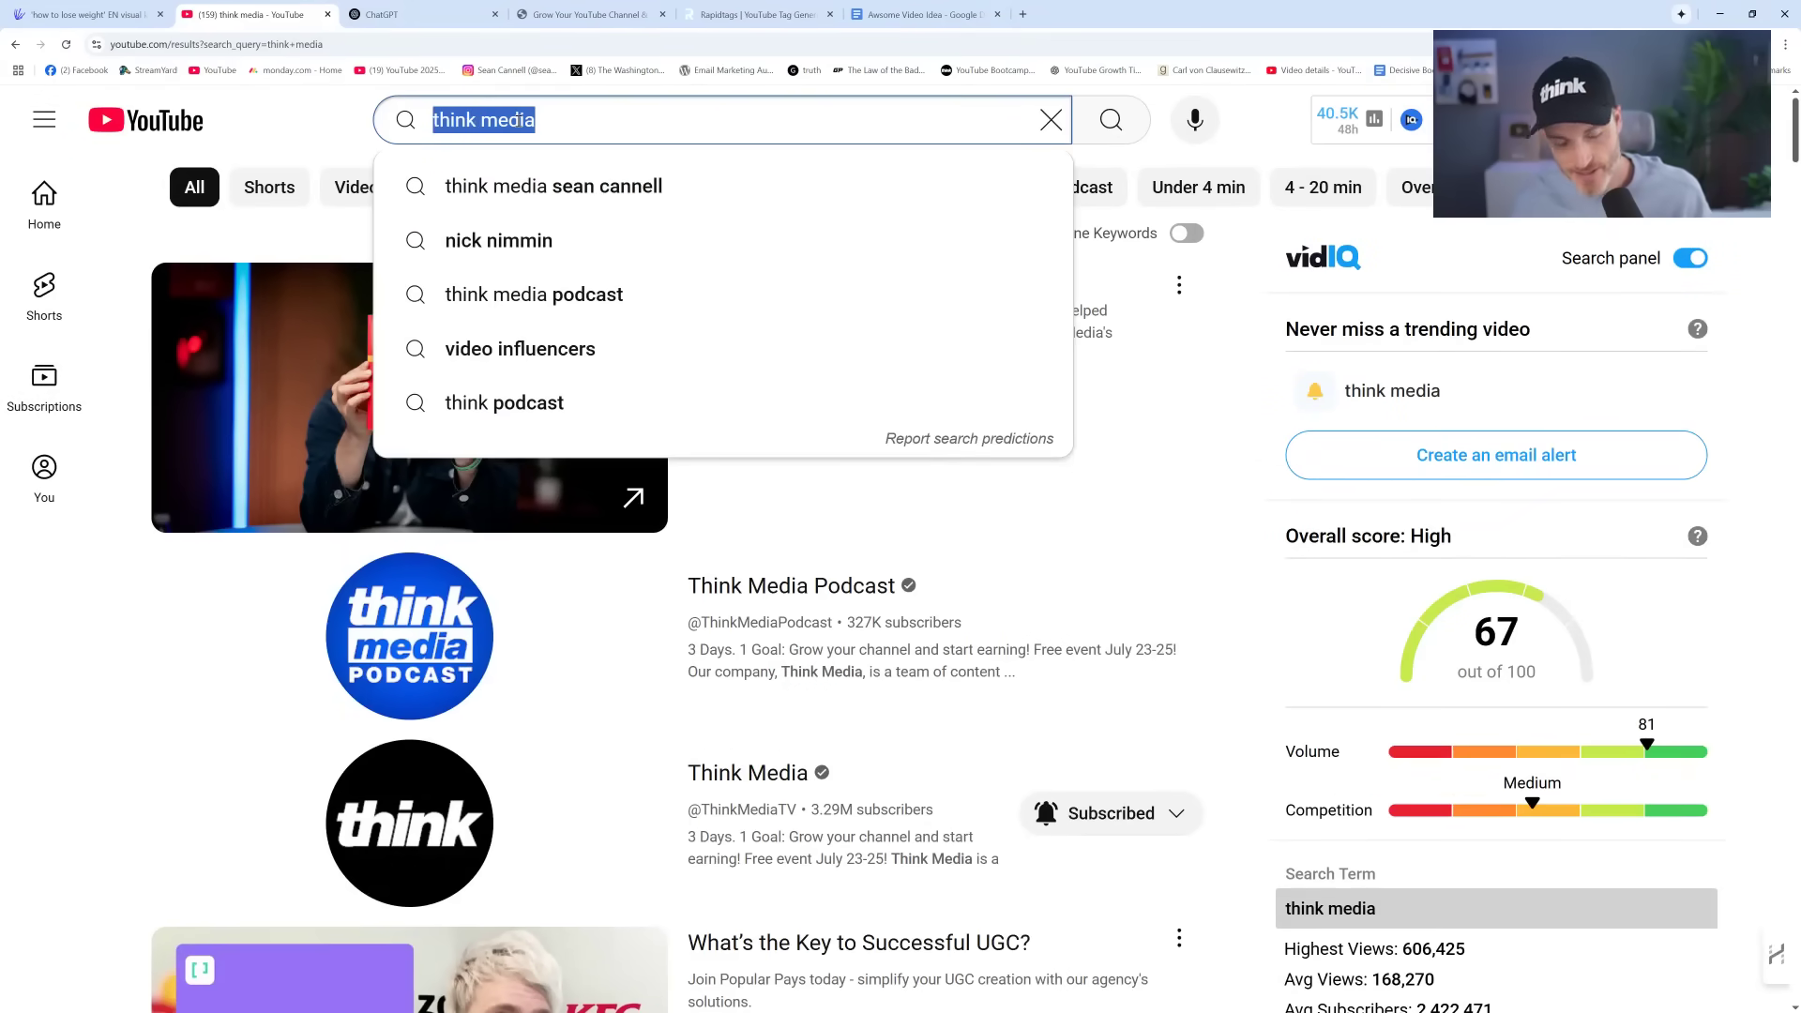
type("how ")
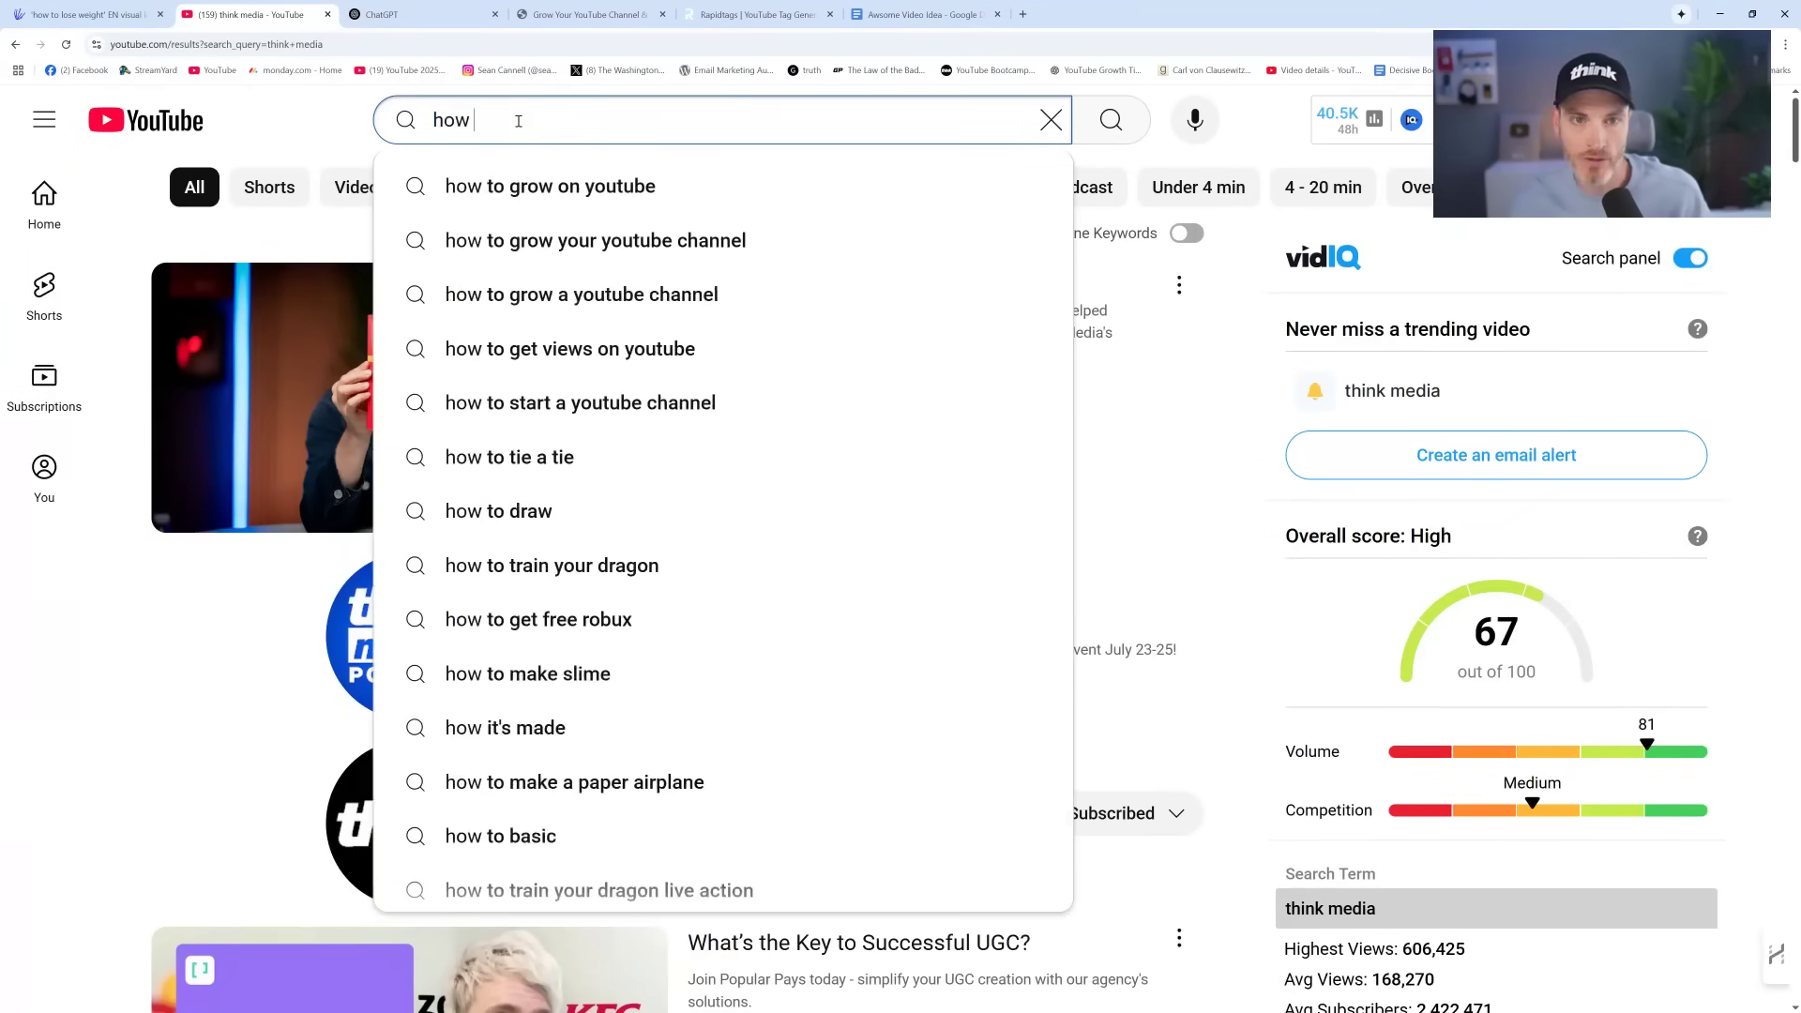
type("to lose 20 lb")
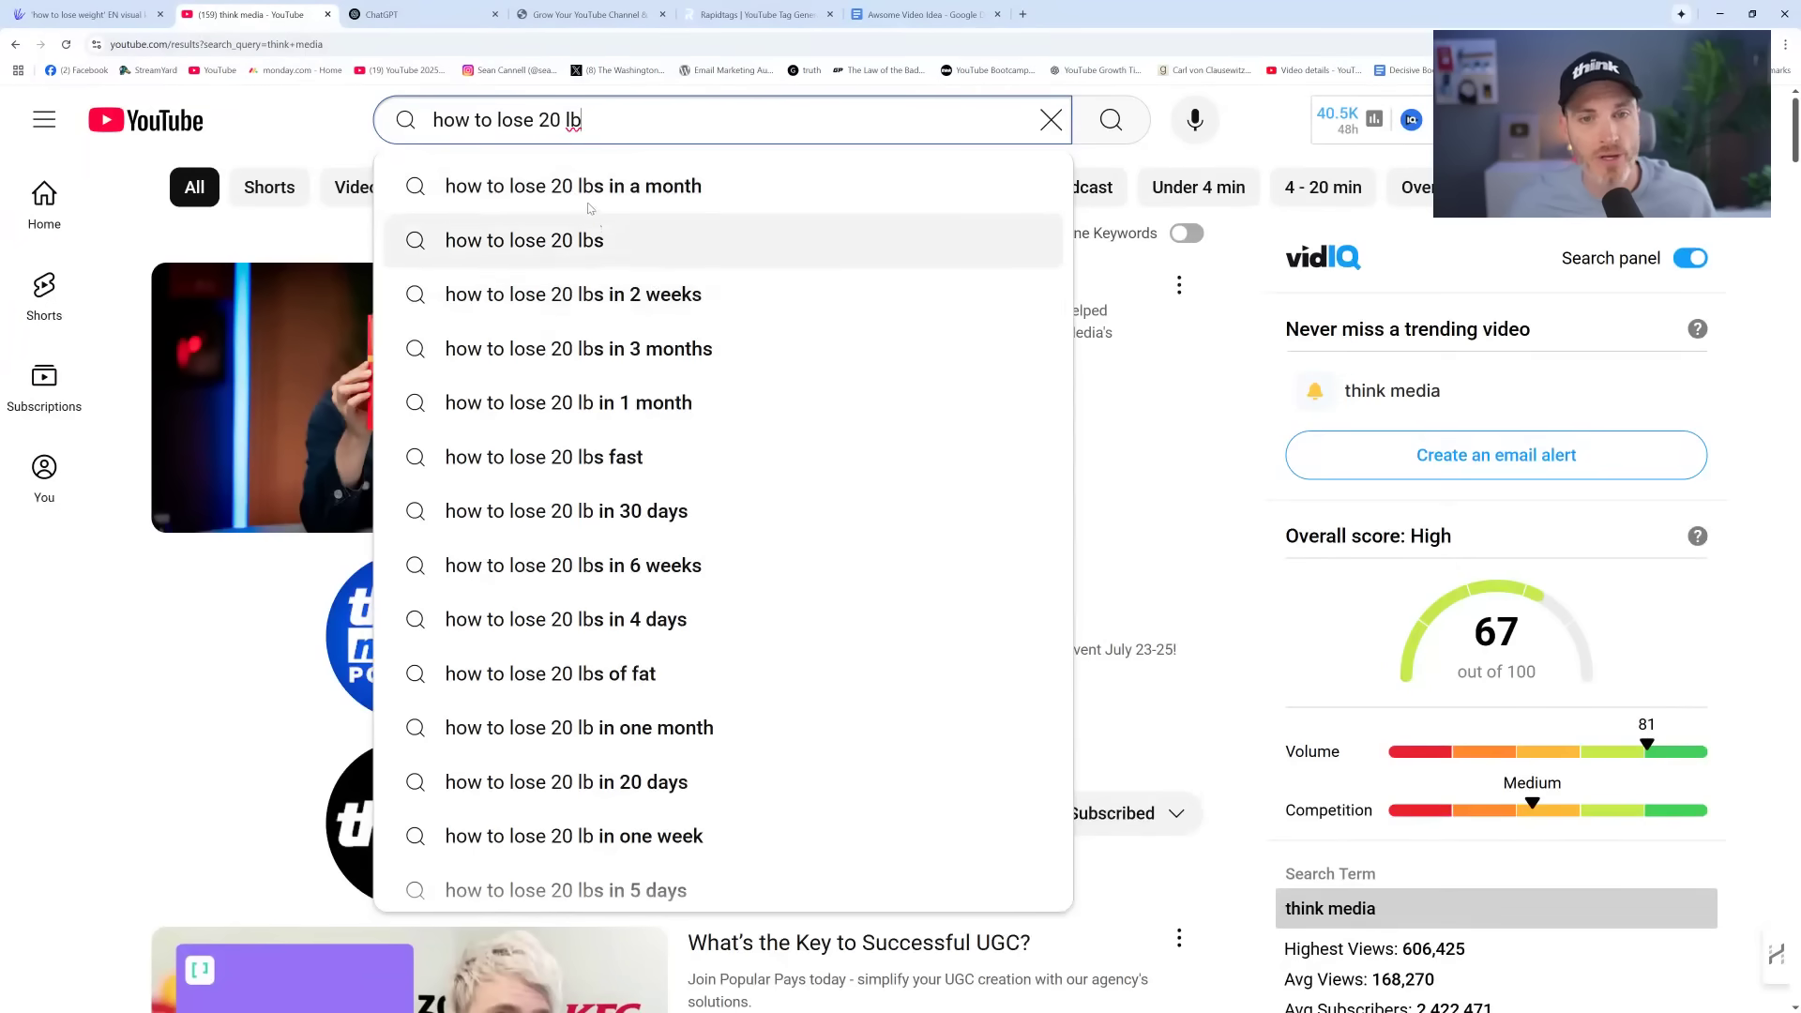
left_click(652, 193)
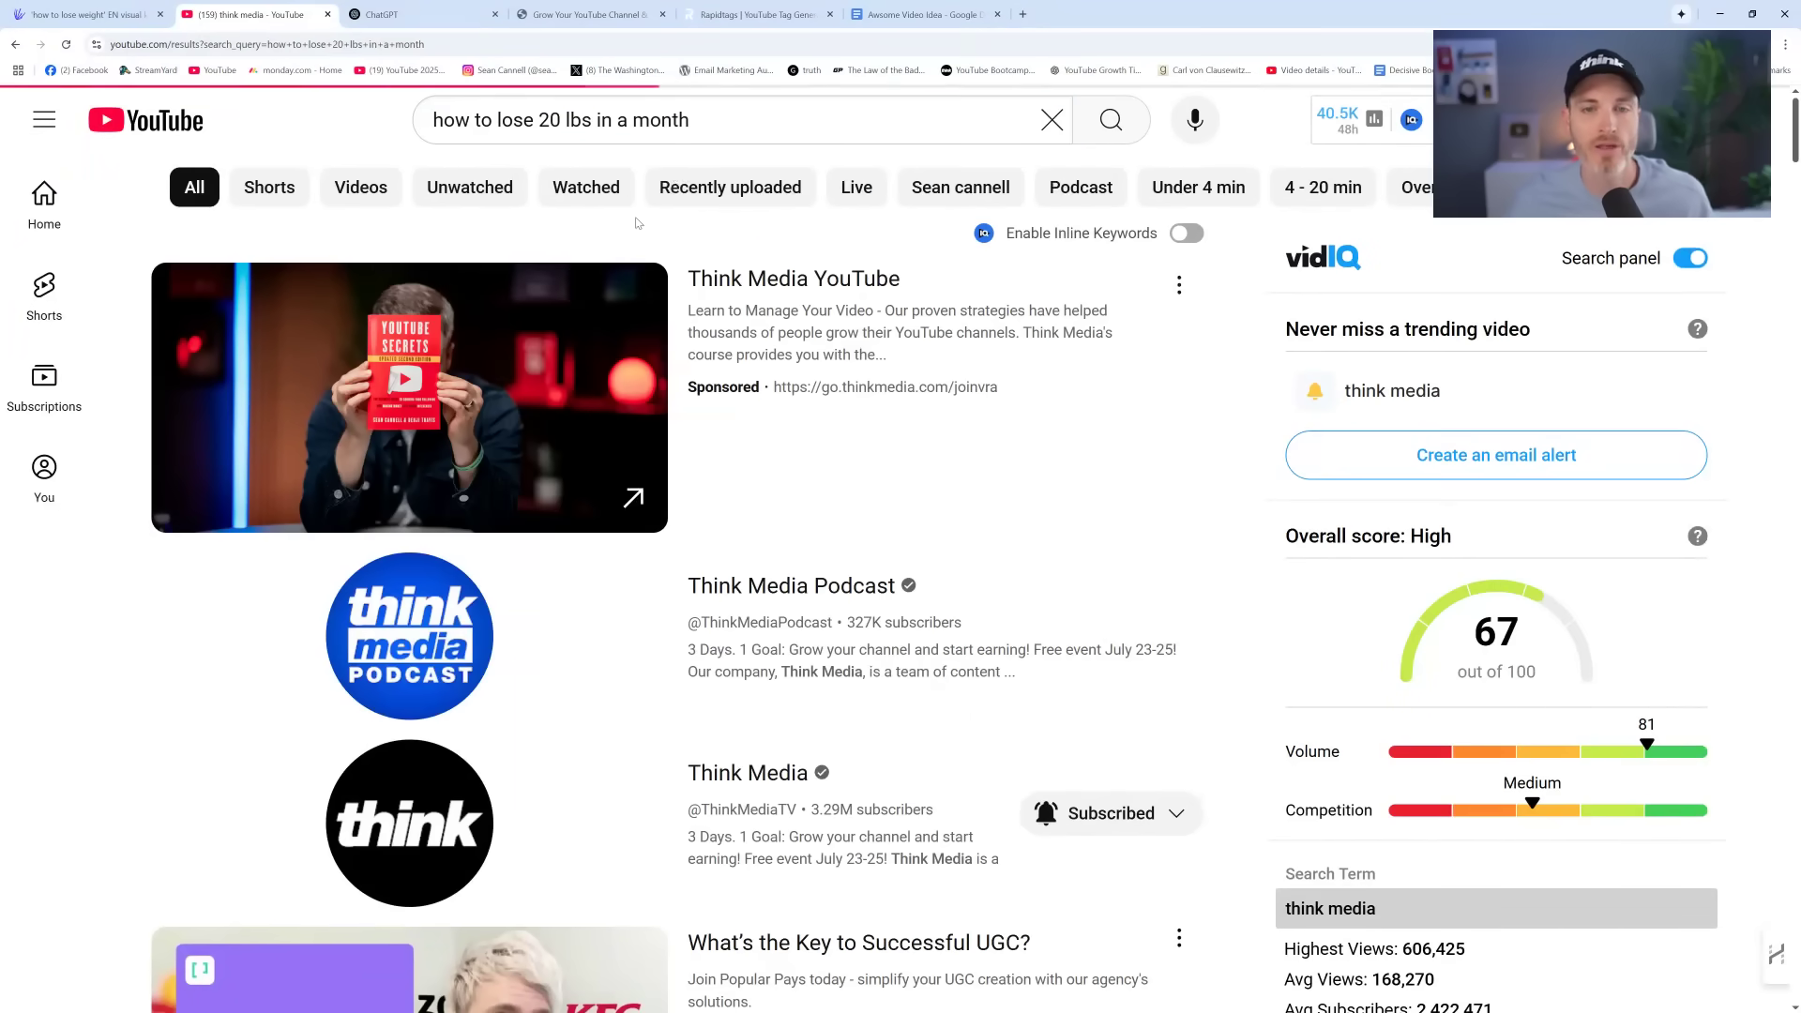
Refine to the 'with intermittent fasting' suggestion and select the full query for copying
left_click(704, 126)
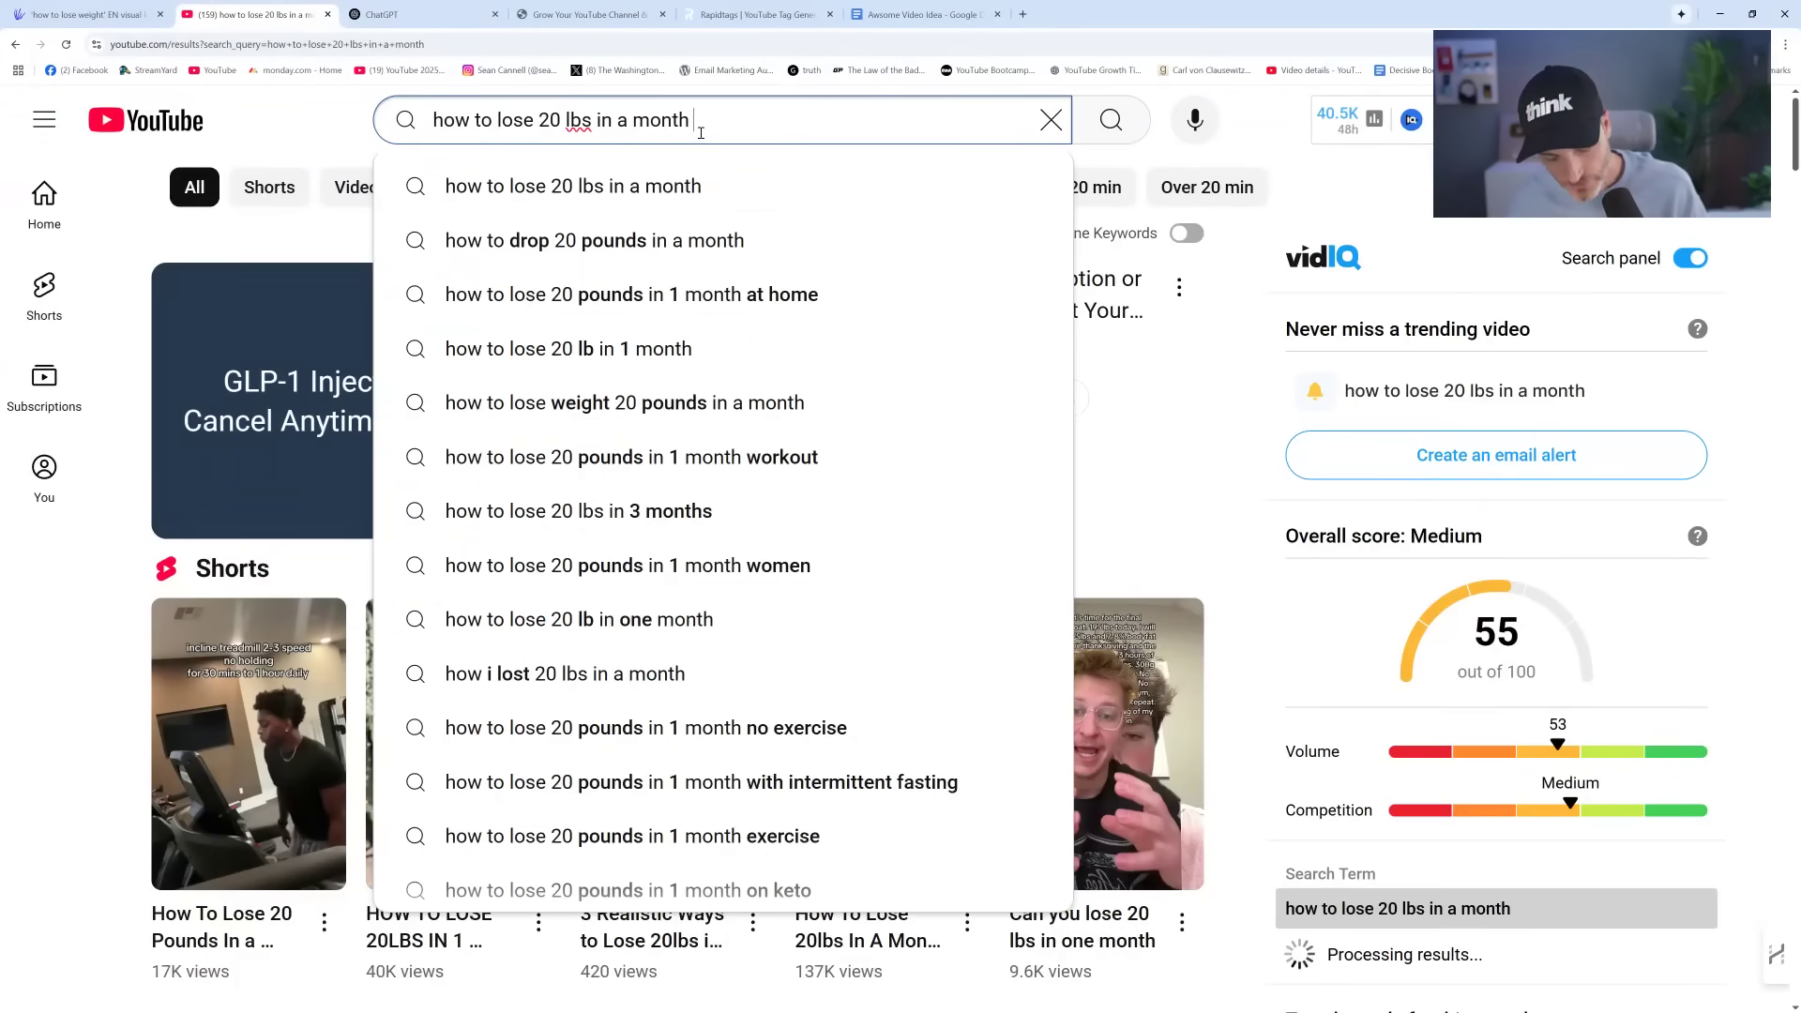
type("for")
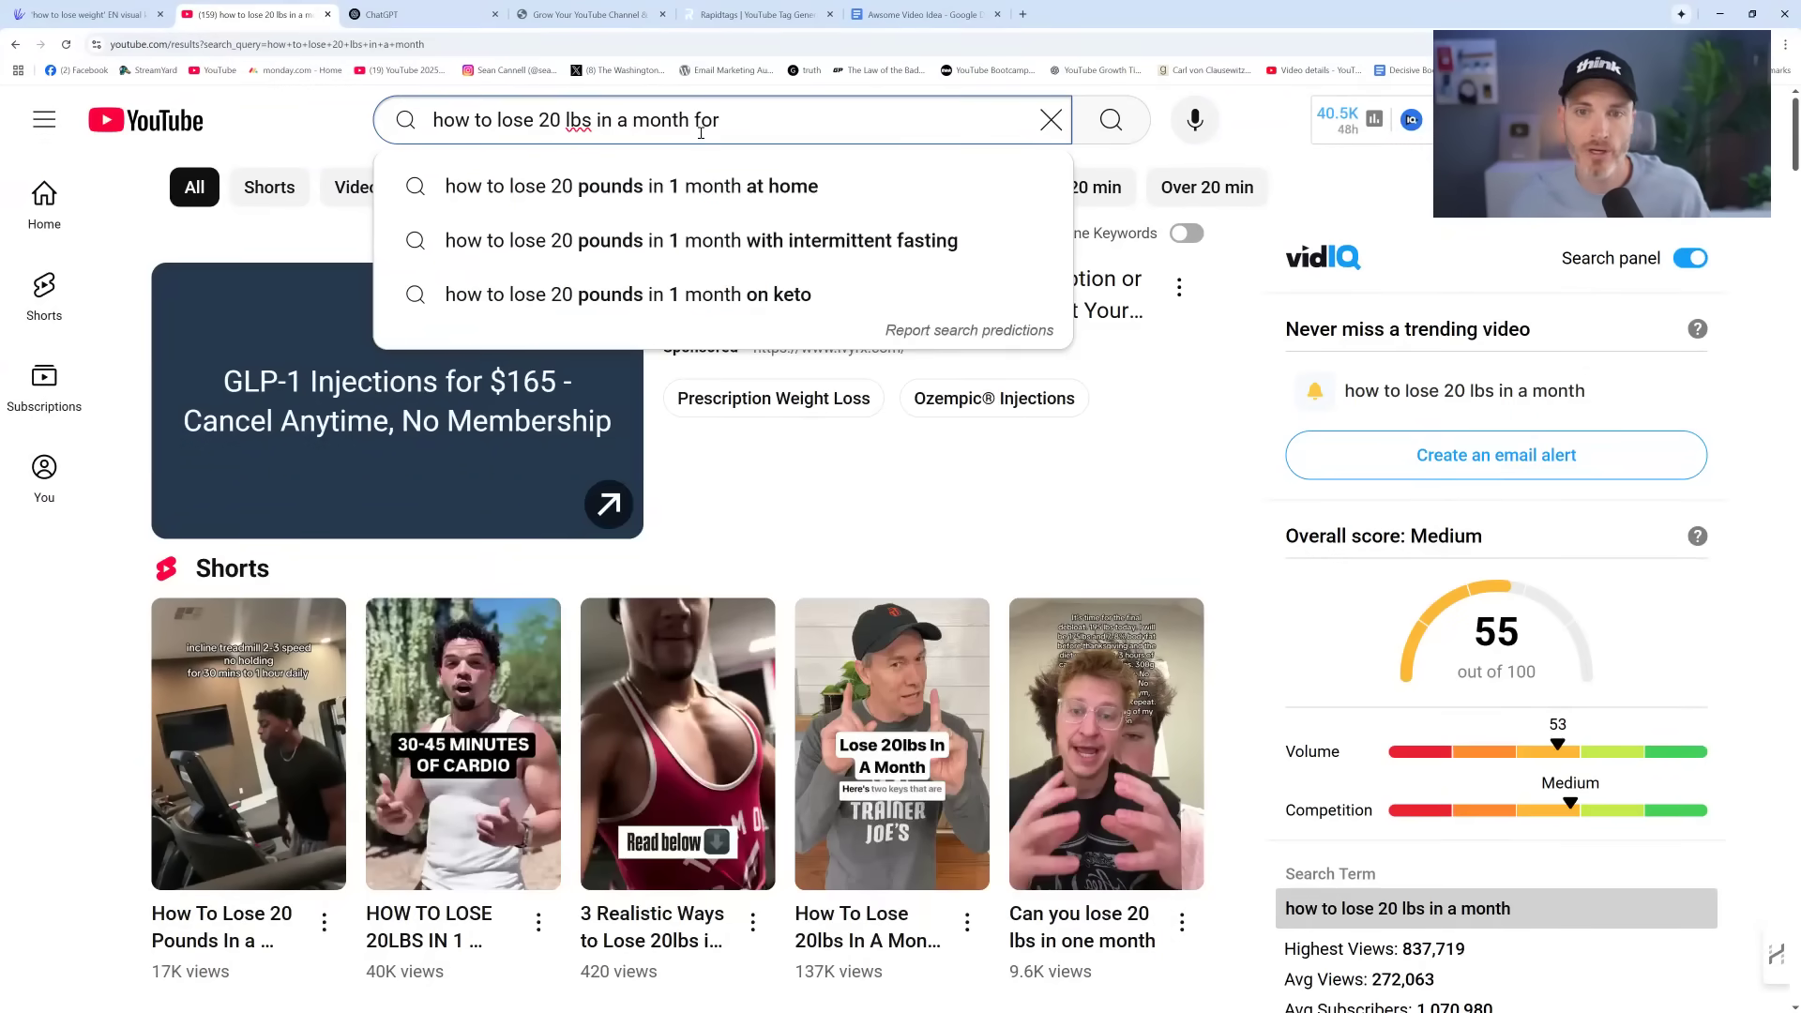
left_click(805, 247)
triple_click(728, 125)
key("ctrl+c")
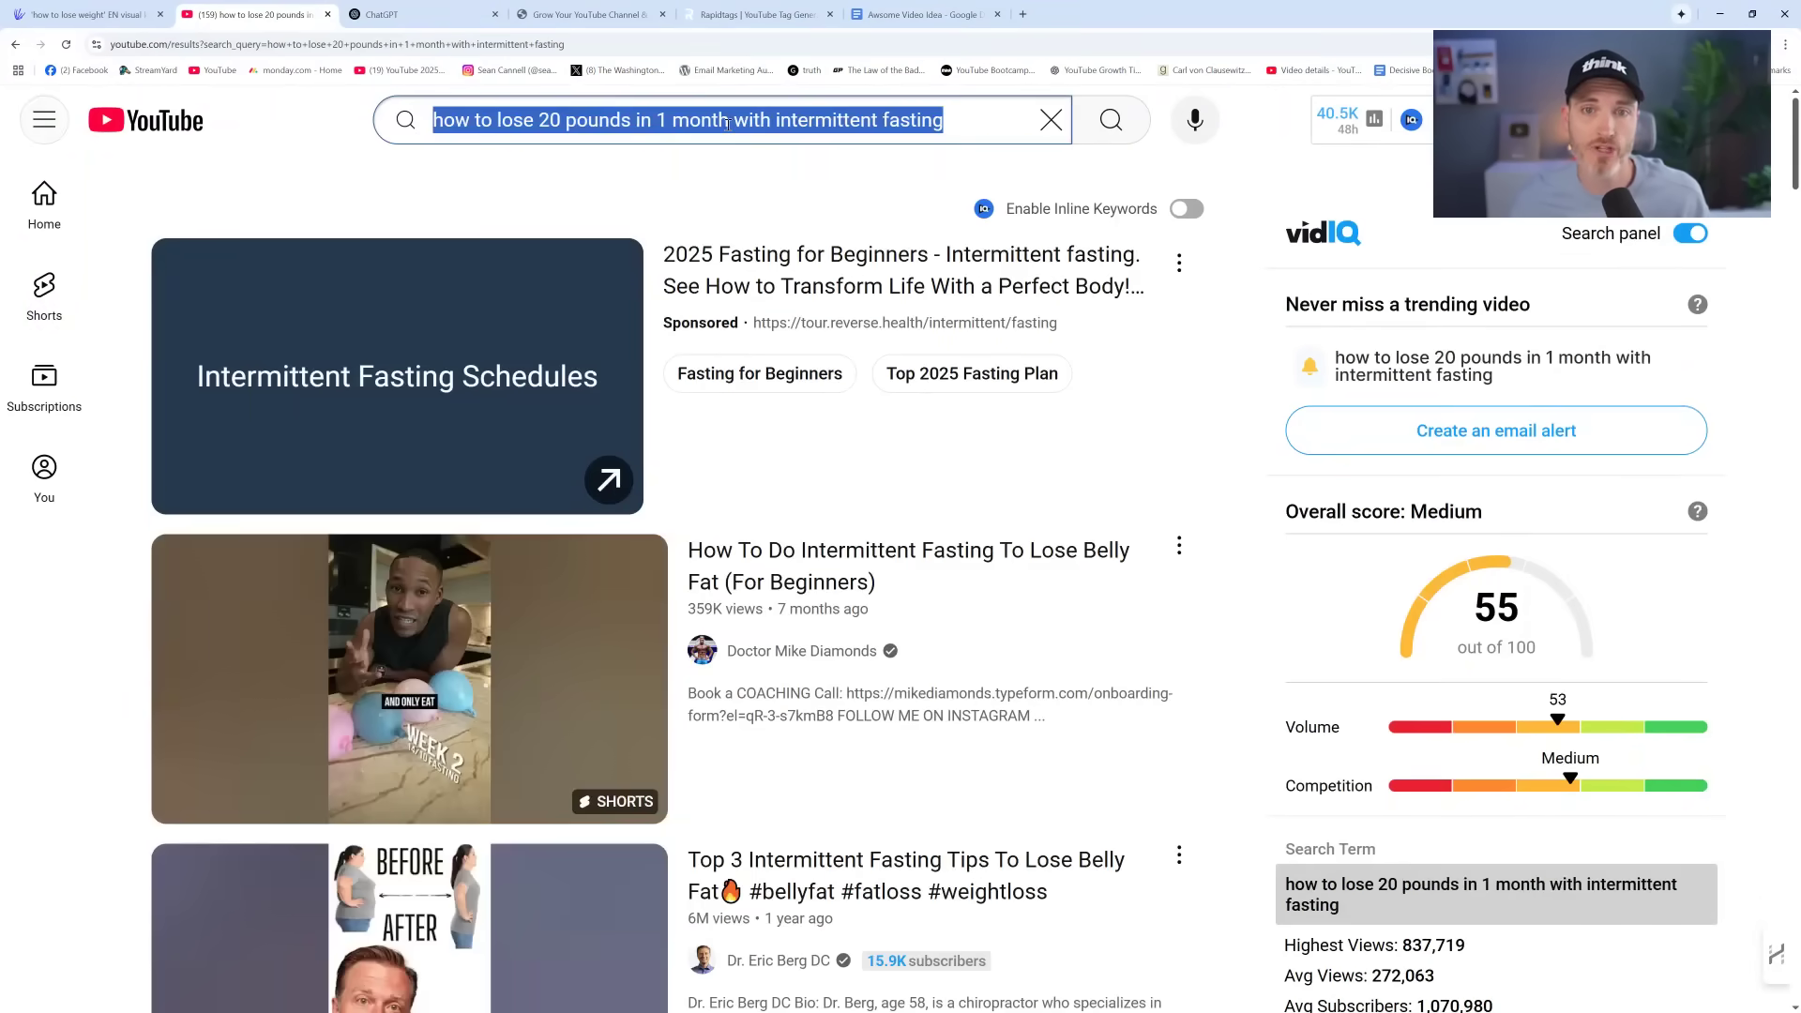
Paste 'how to lose 20 pounds in 1 month with intermittent fasting' into the doc as Heading 1
left_click(919, 14)
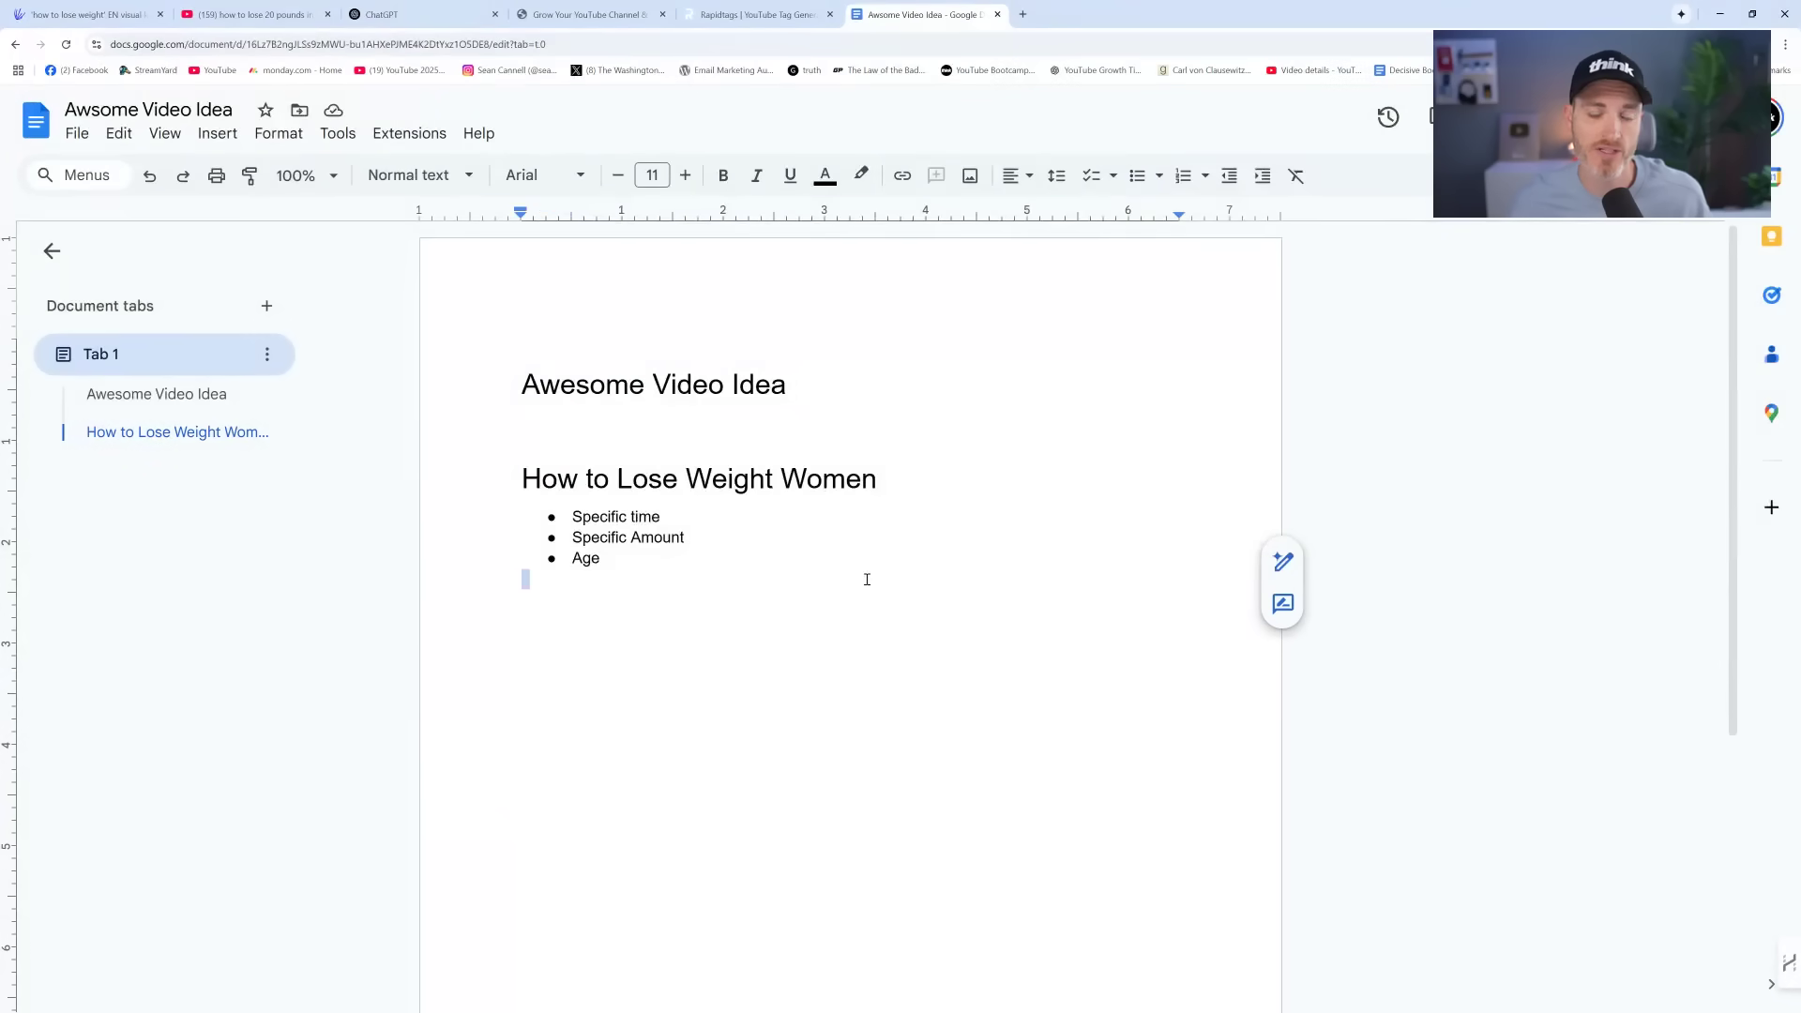
key("ctrl+v")
key("shift+Home")
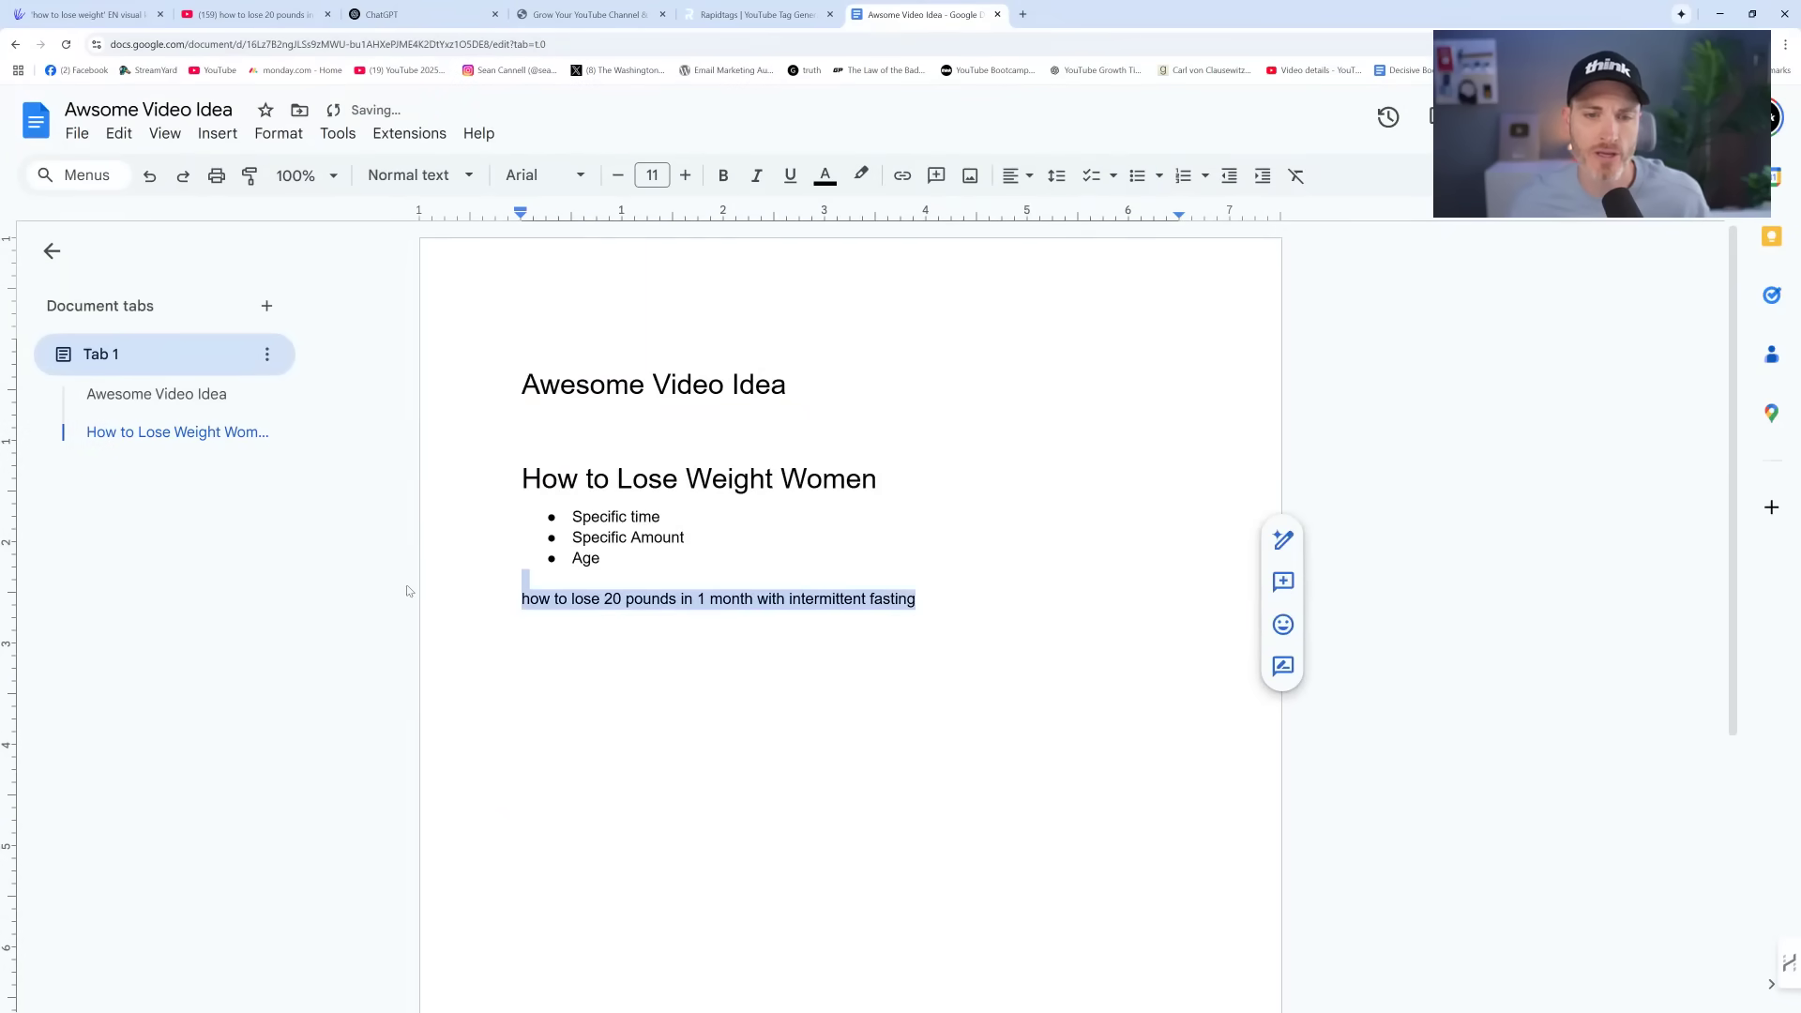
left_click(419, 175)
left_click(475, 469)
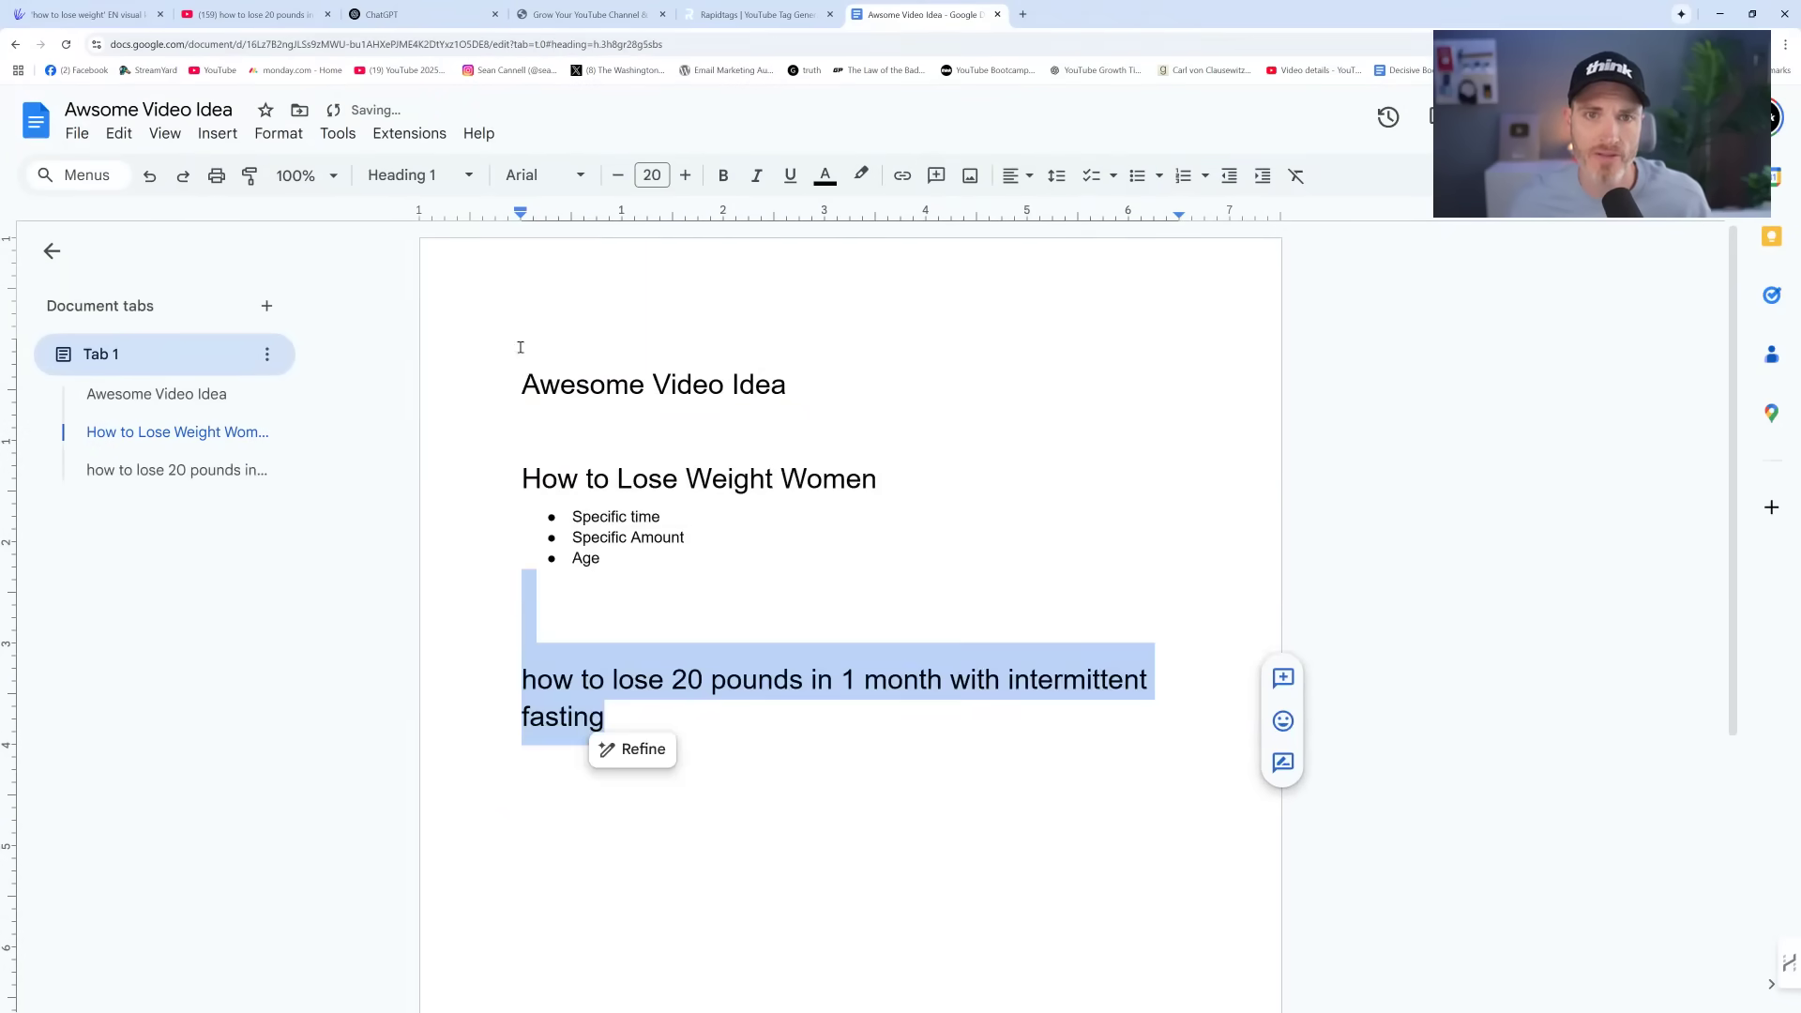
left_click(253, 14)
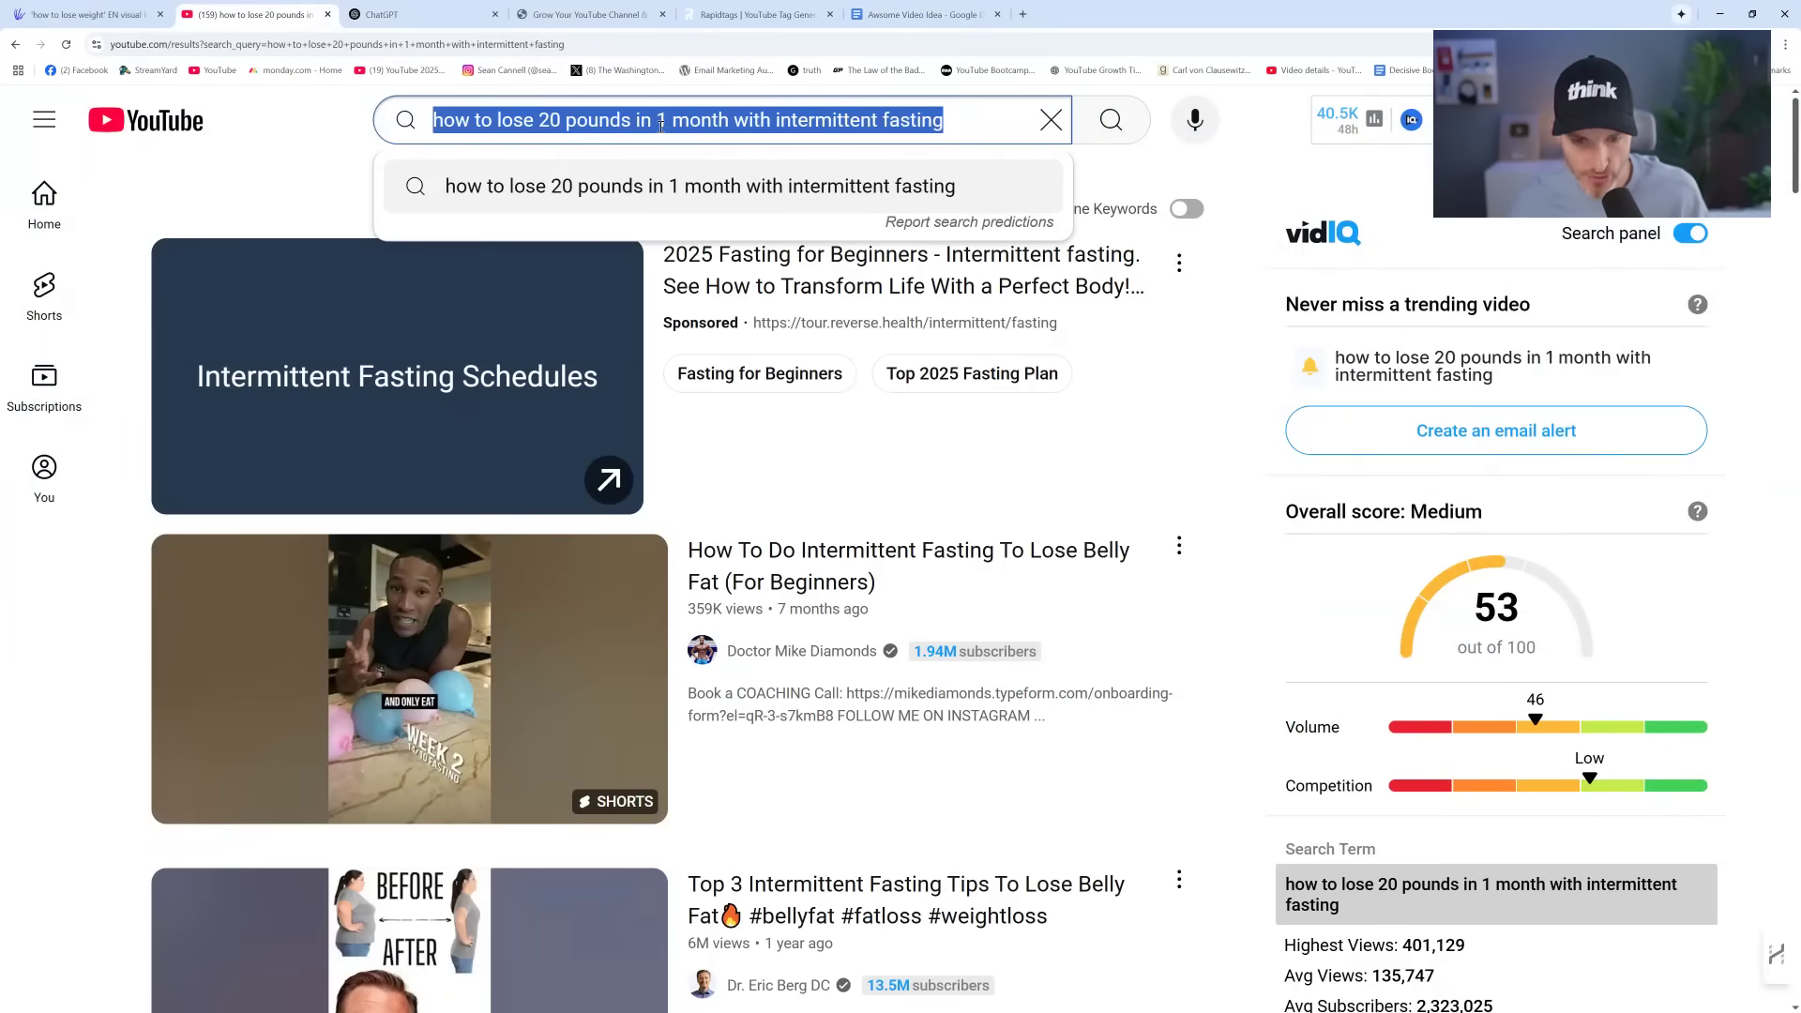
Search YouTube for 'weight loss for women over 40'
type("weight ")
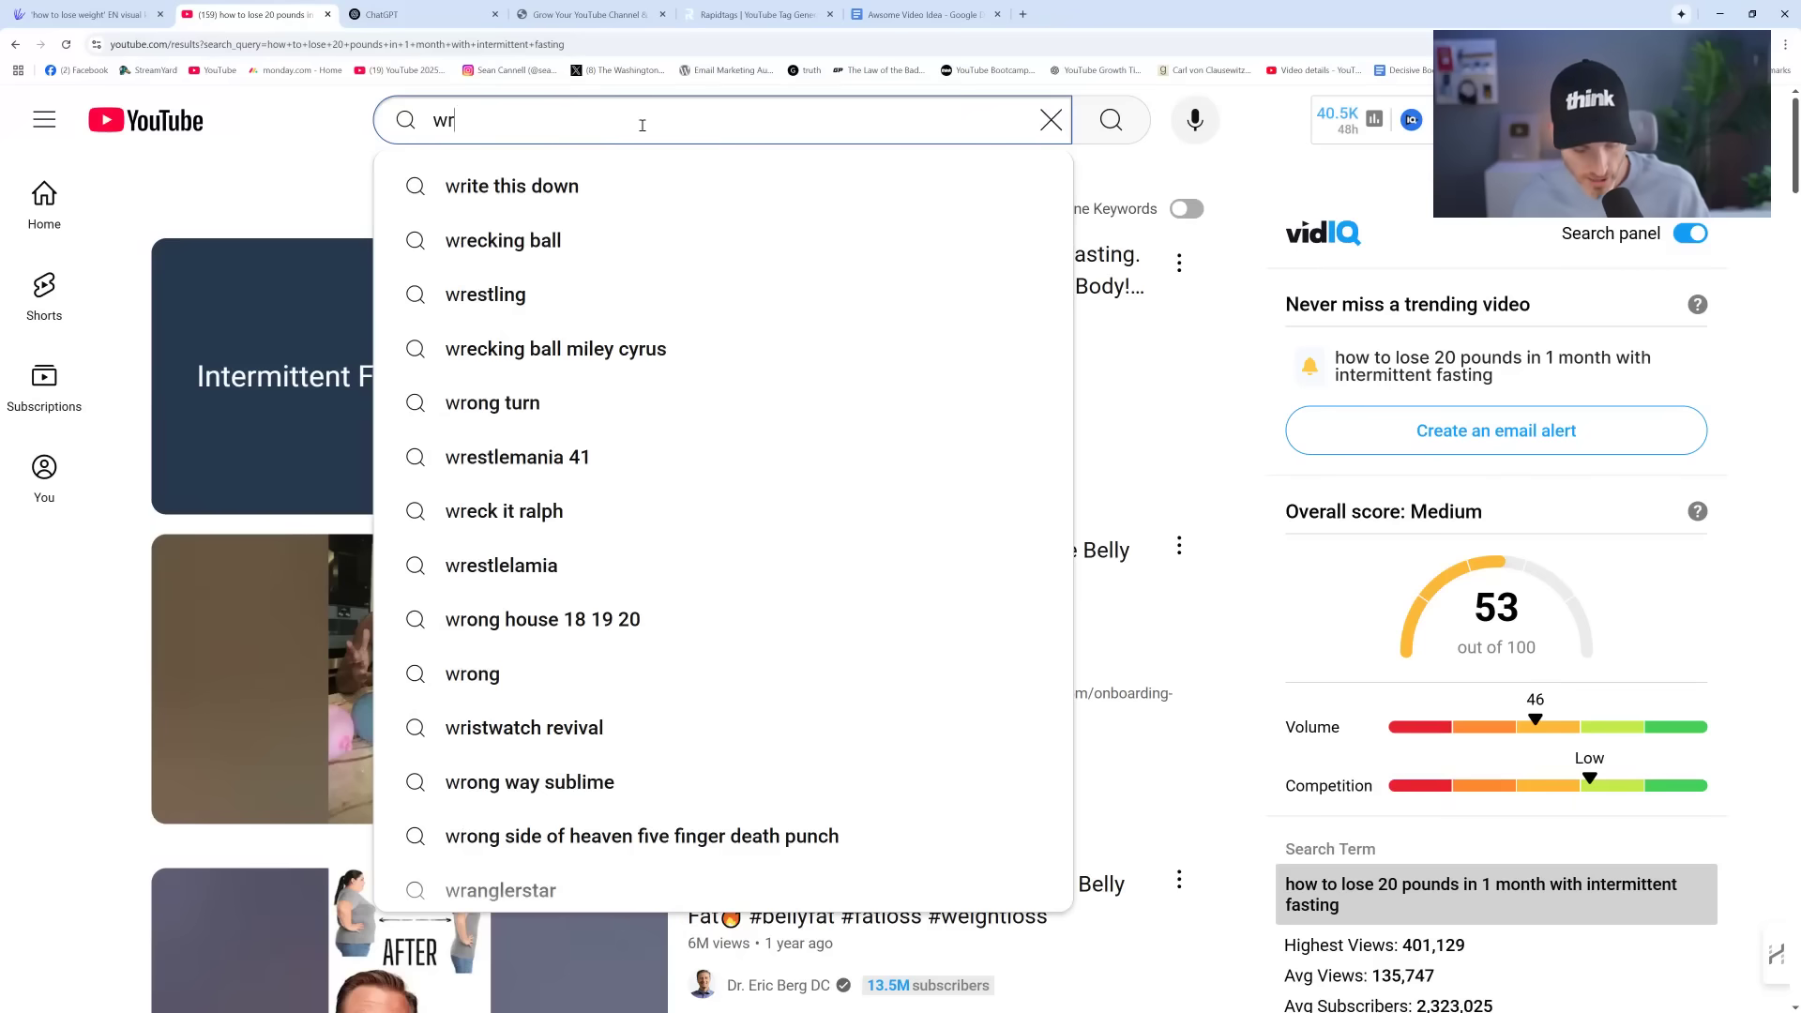
type("women")
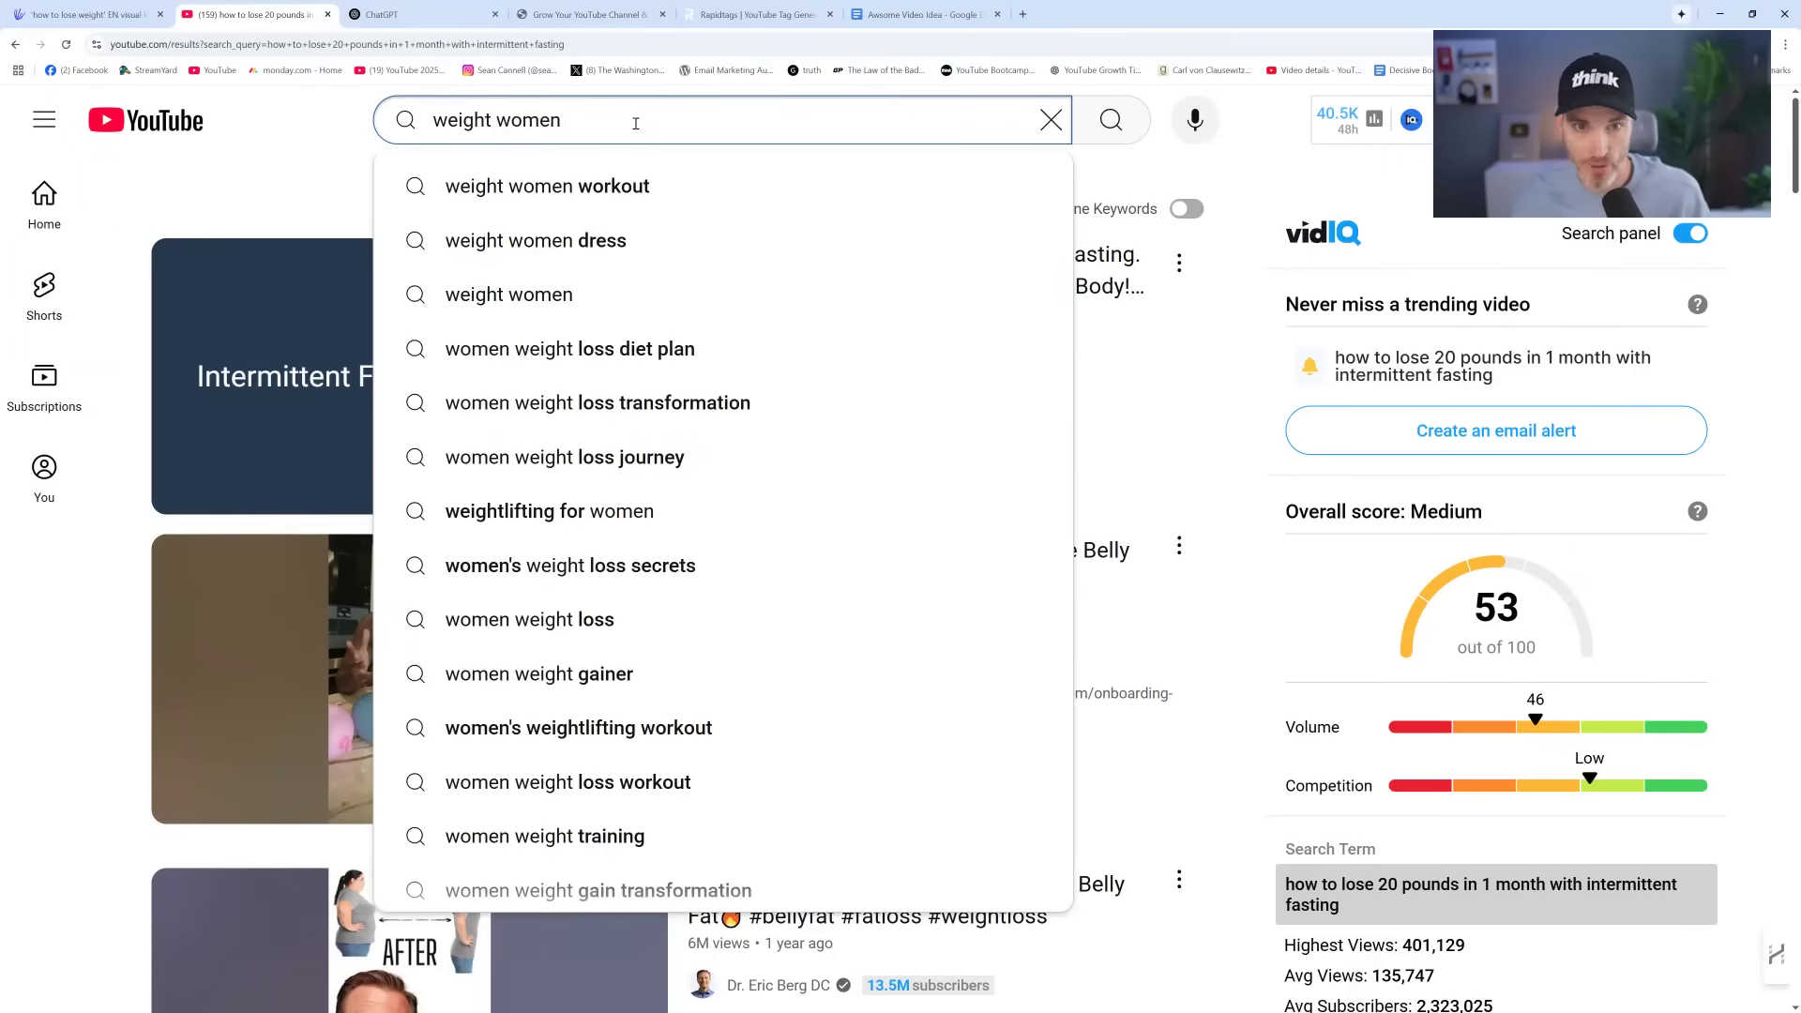
key("BackSpace")
key("BackSpace")
key("BackSpace")
key("BackSpace")
key("BackSpace")
key("BackSpace")
key("BackSpace")
type("lost for women")
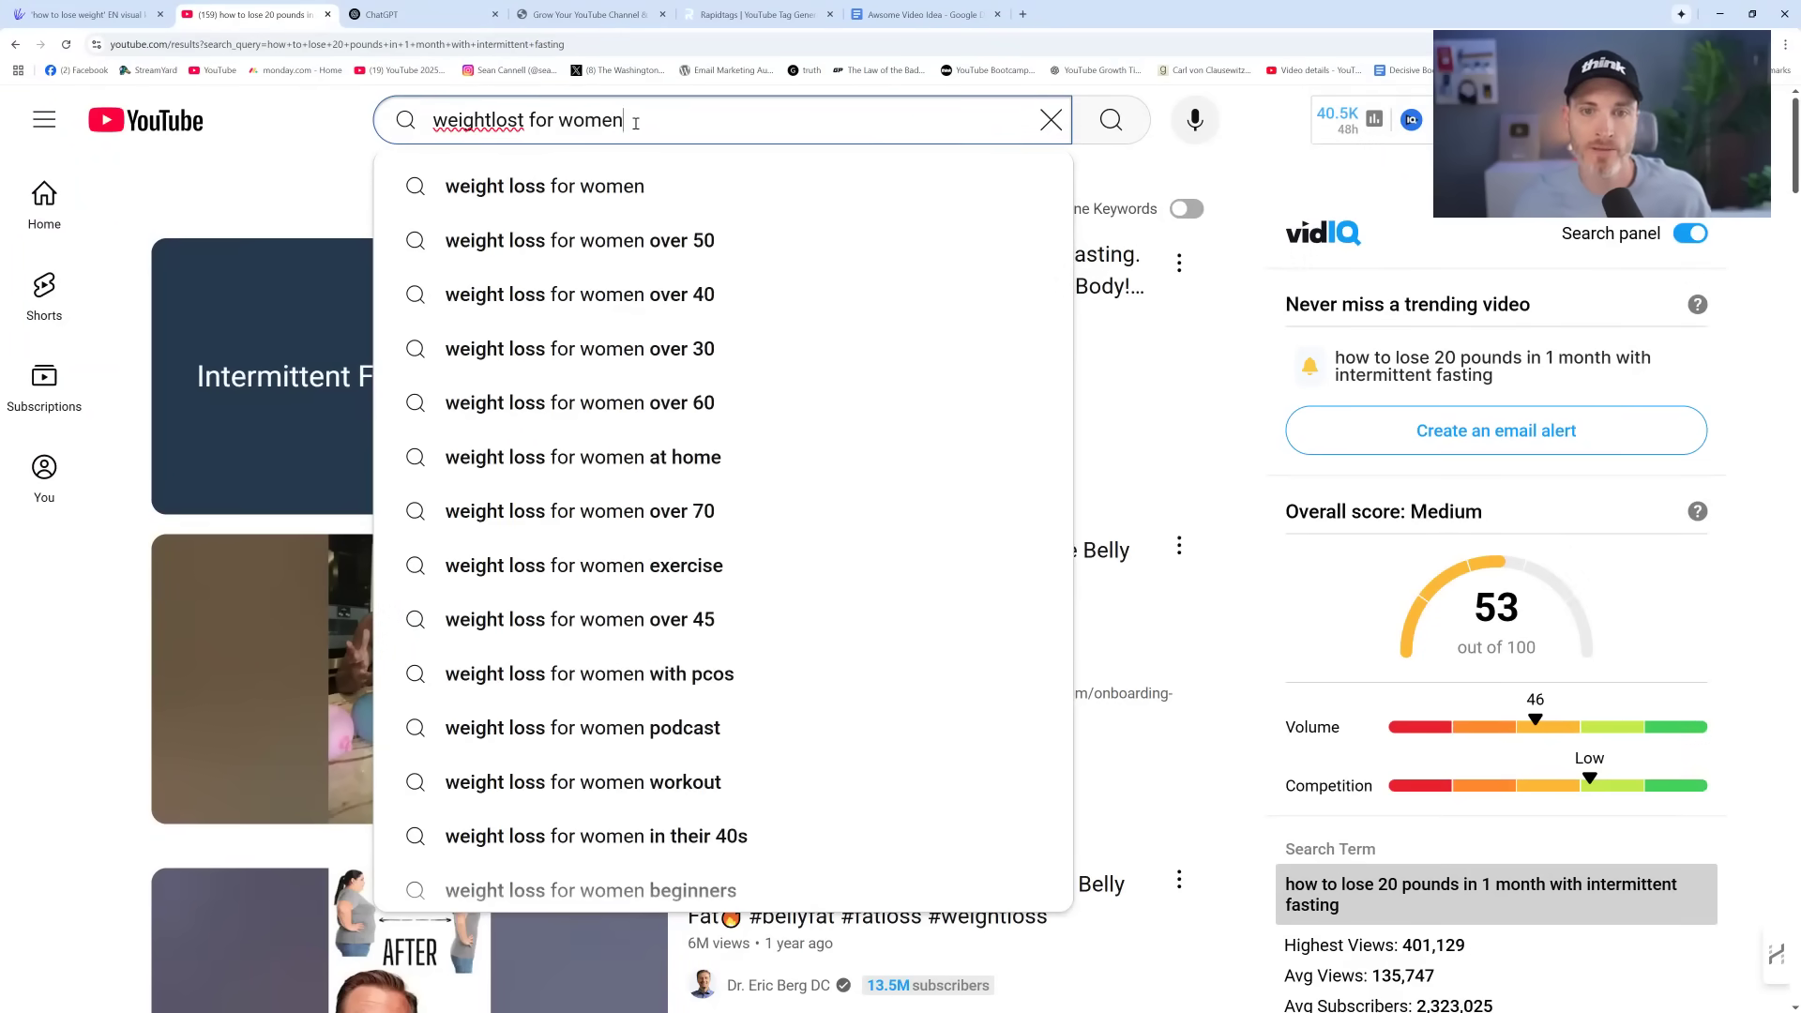
key("Down")
key("Down")
key("BackSpace")
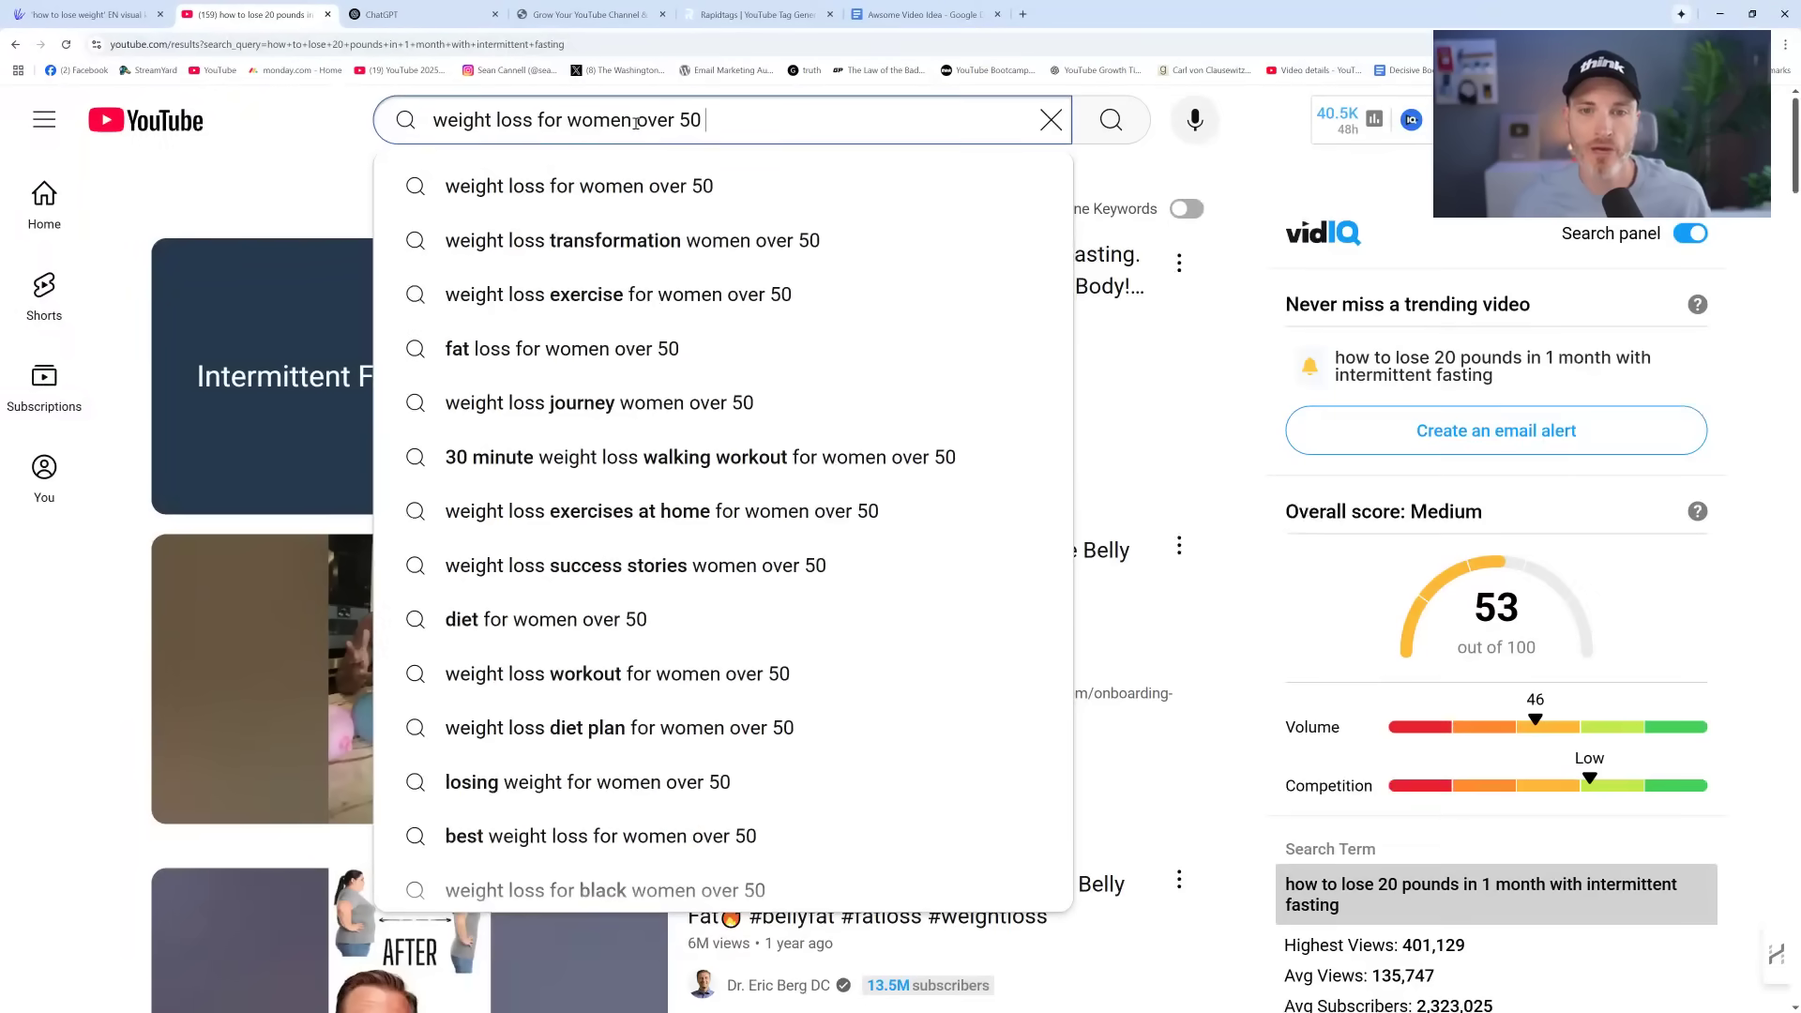
key("BackSpace")
type("40")
key("Return")
Scroll the results and check the vidIQ outlier scores on the top videos
scroll(768, 401, "down", 2)
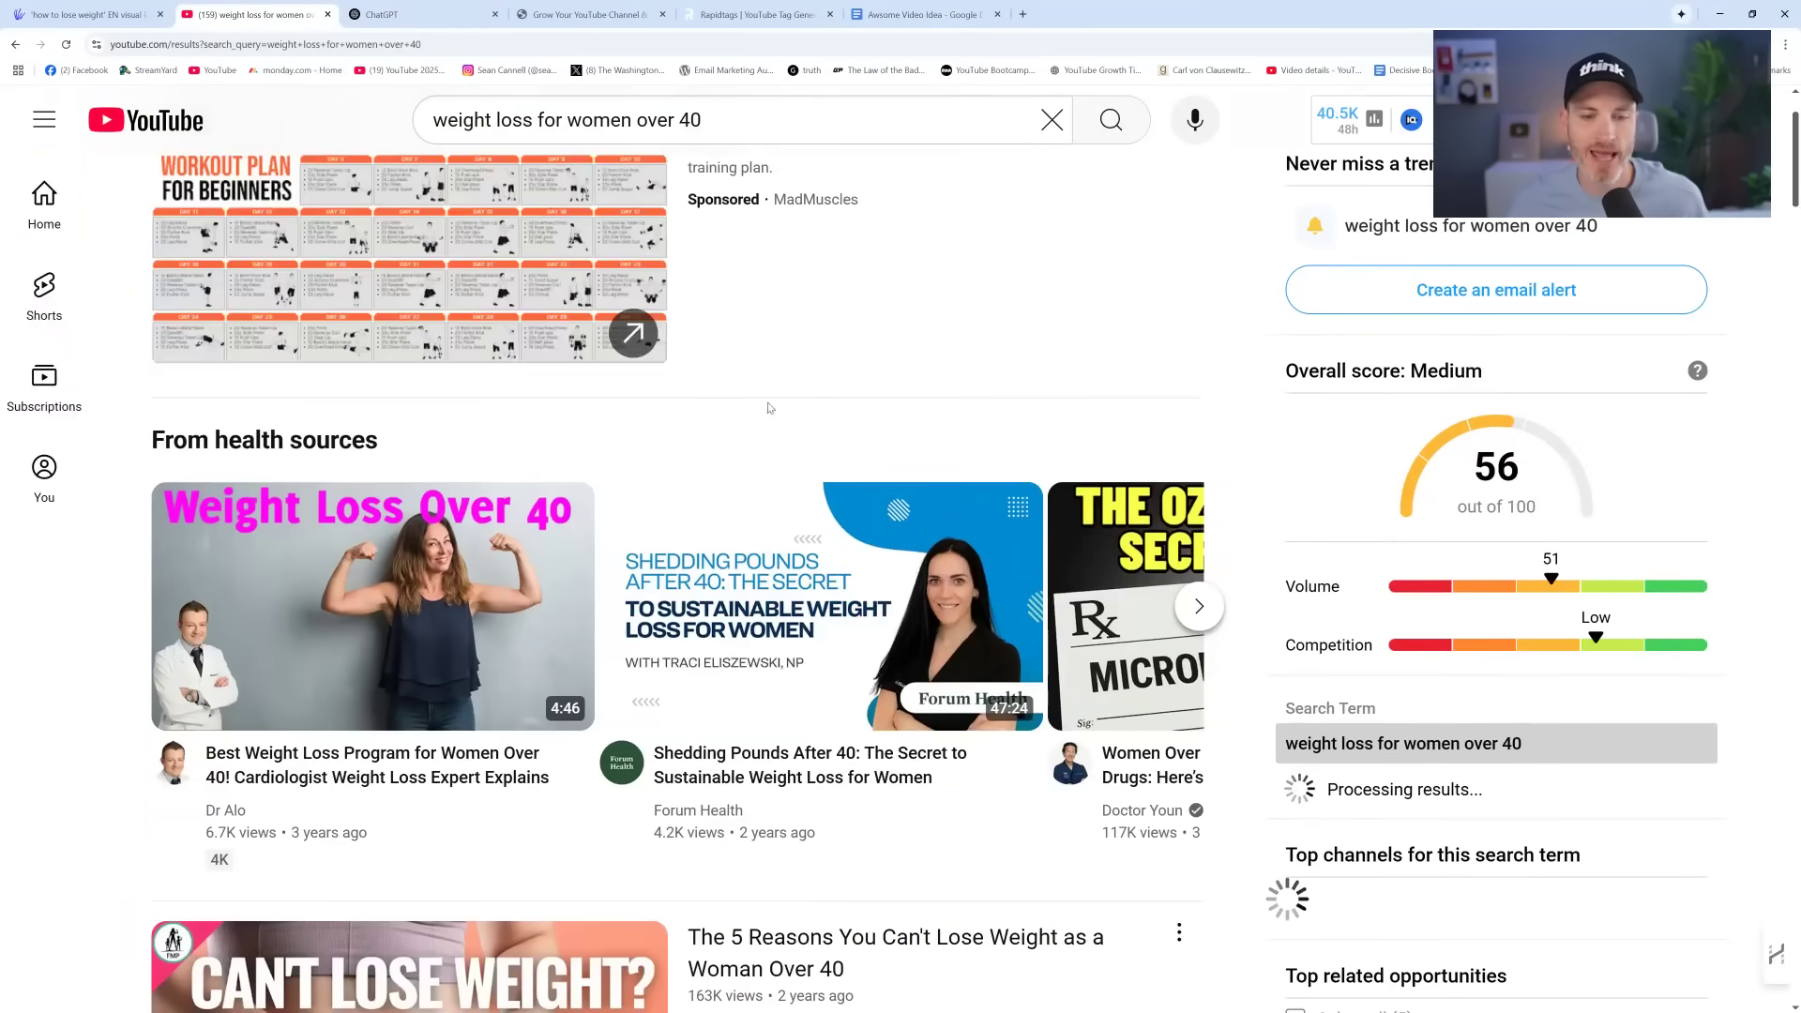
scroll(932, 403, "down", 2)
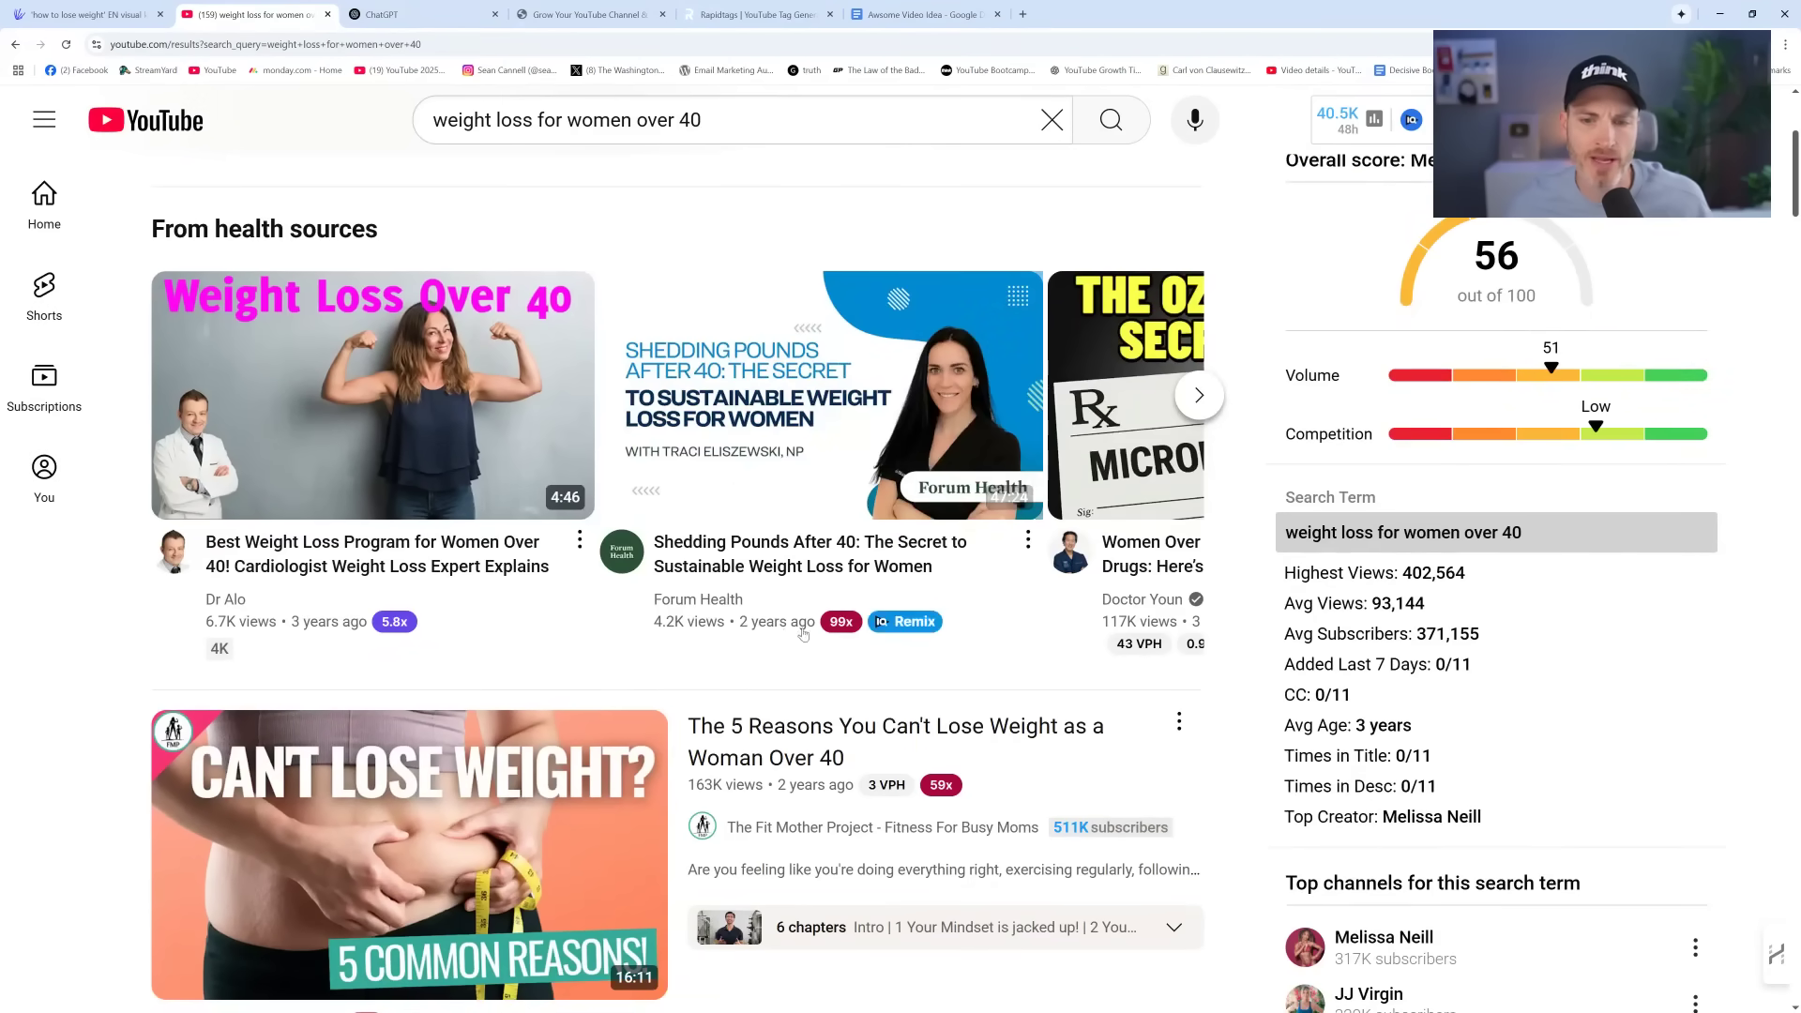
mouse_move(1136, 608)
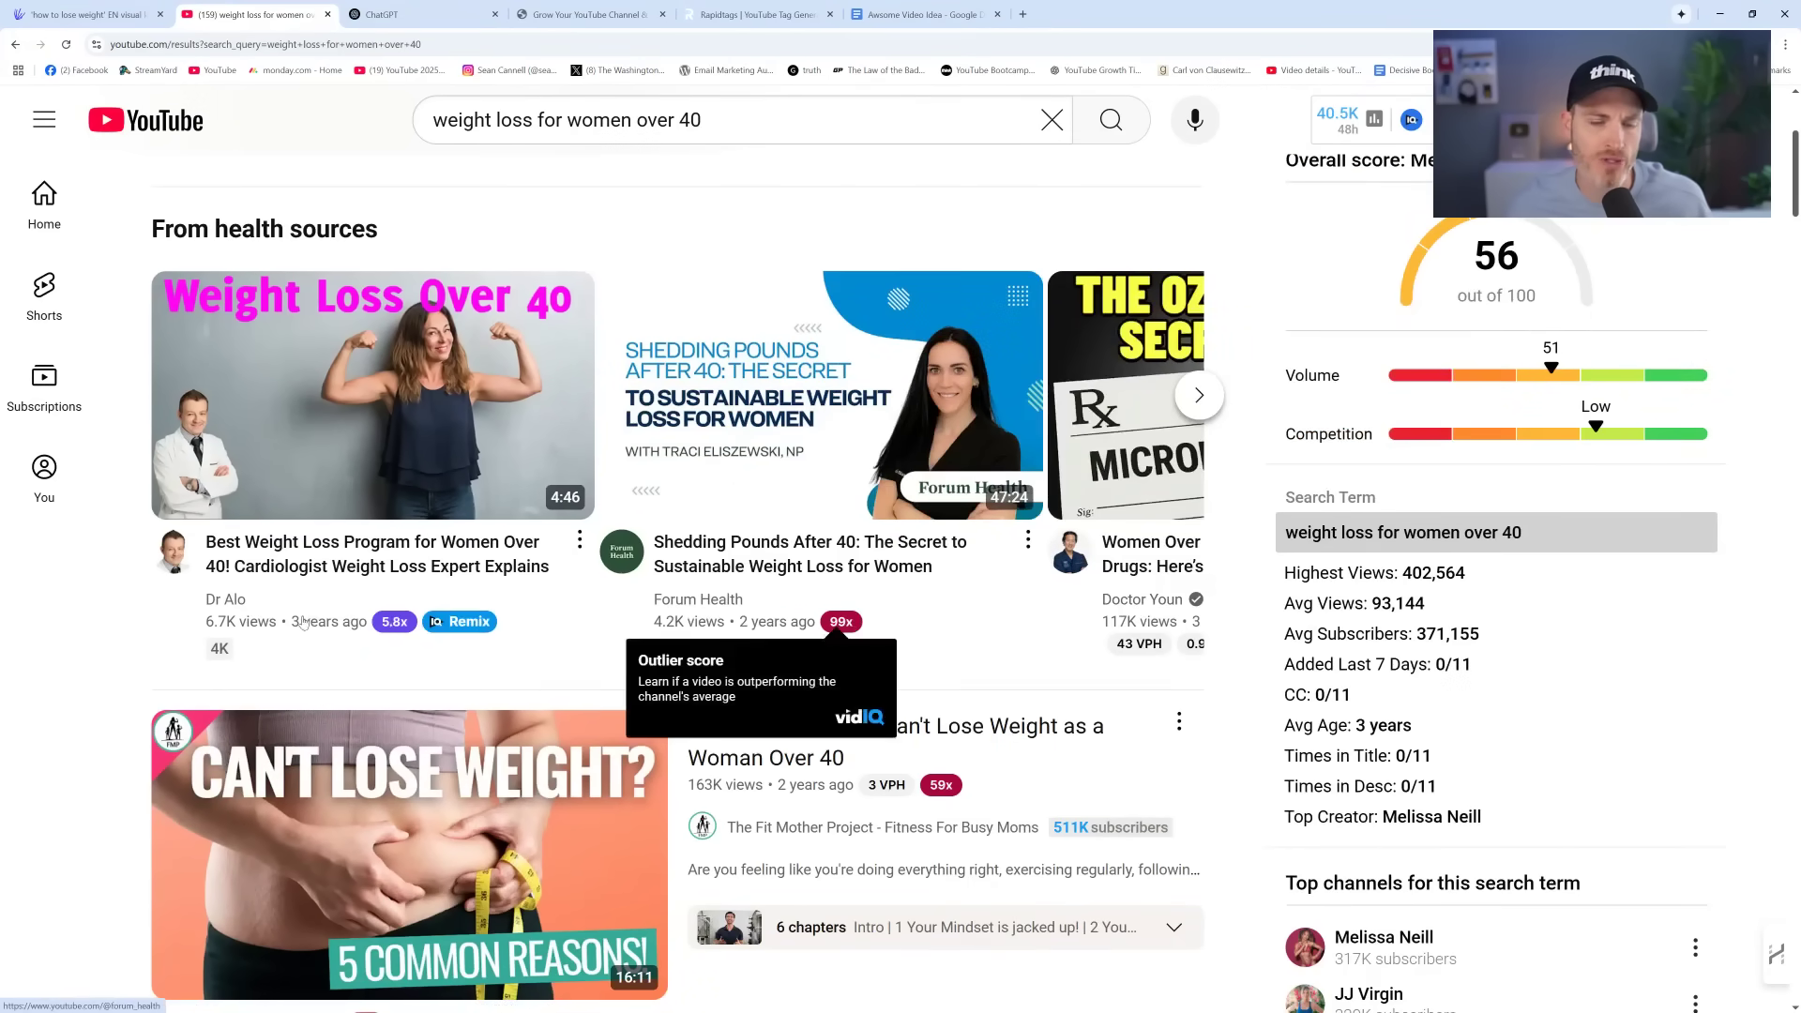
mouse_move(411, 593)
scroll(411, 594, "down", 4)
mouse_move(878, 301)
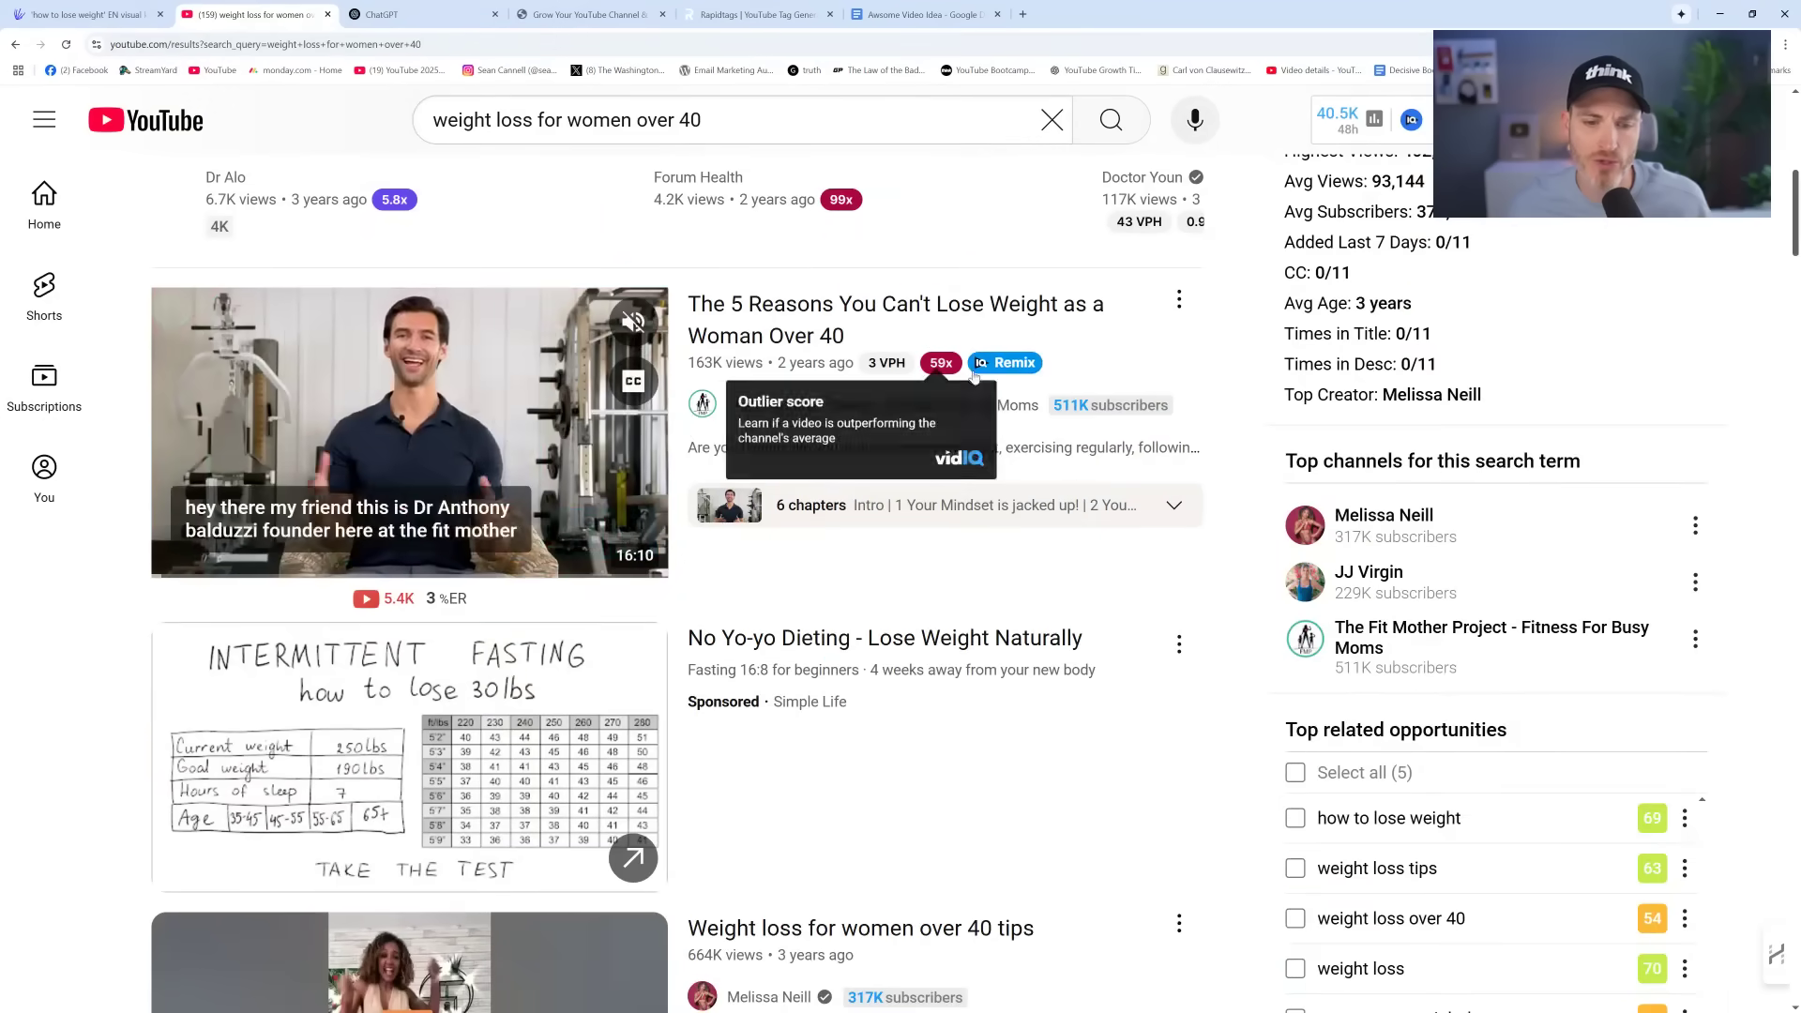
scroll(770, 430, "down", 3)
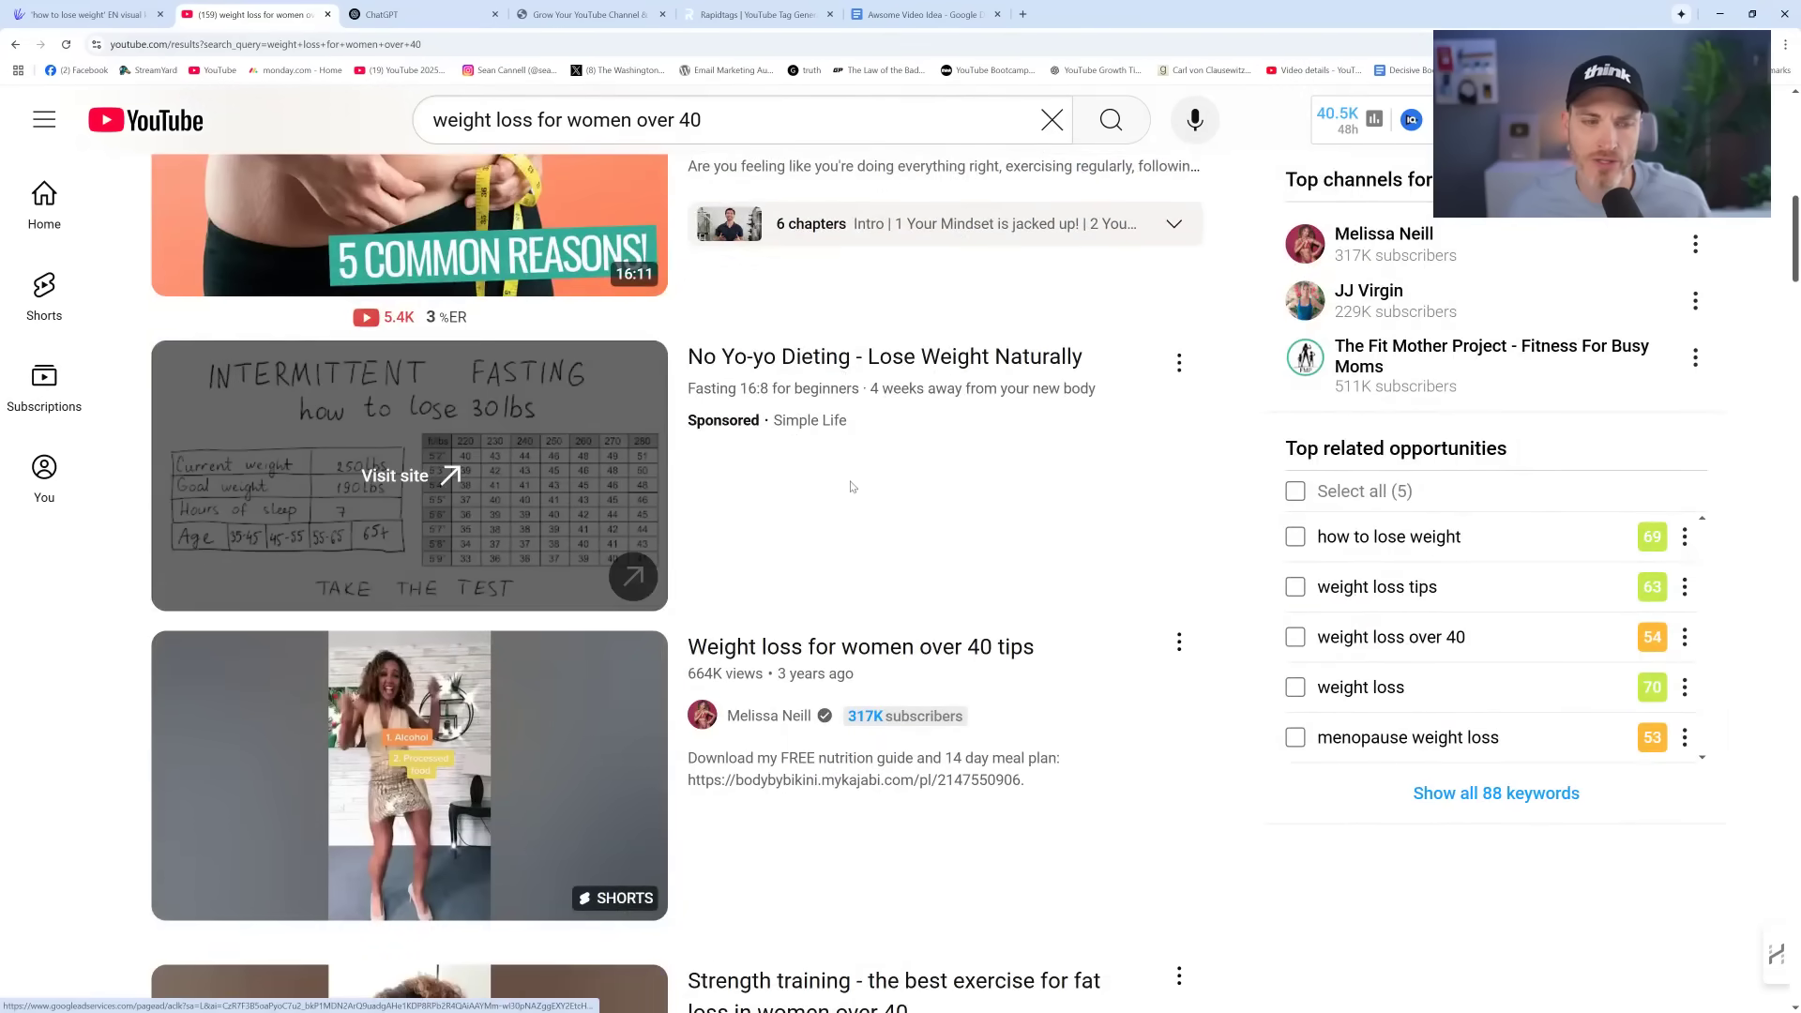
scroll(844, 441, "down", 3)
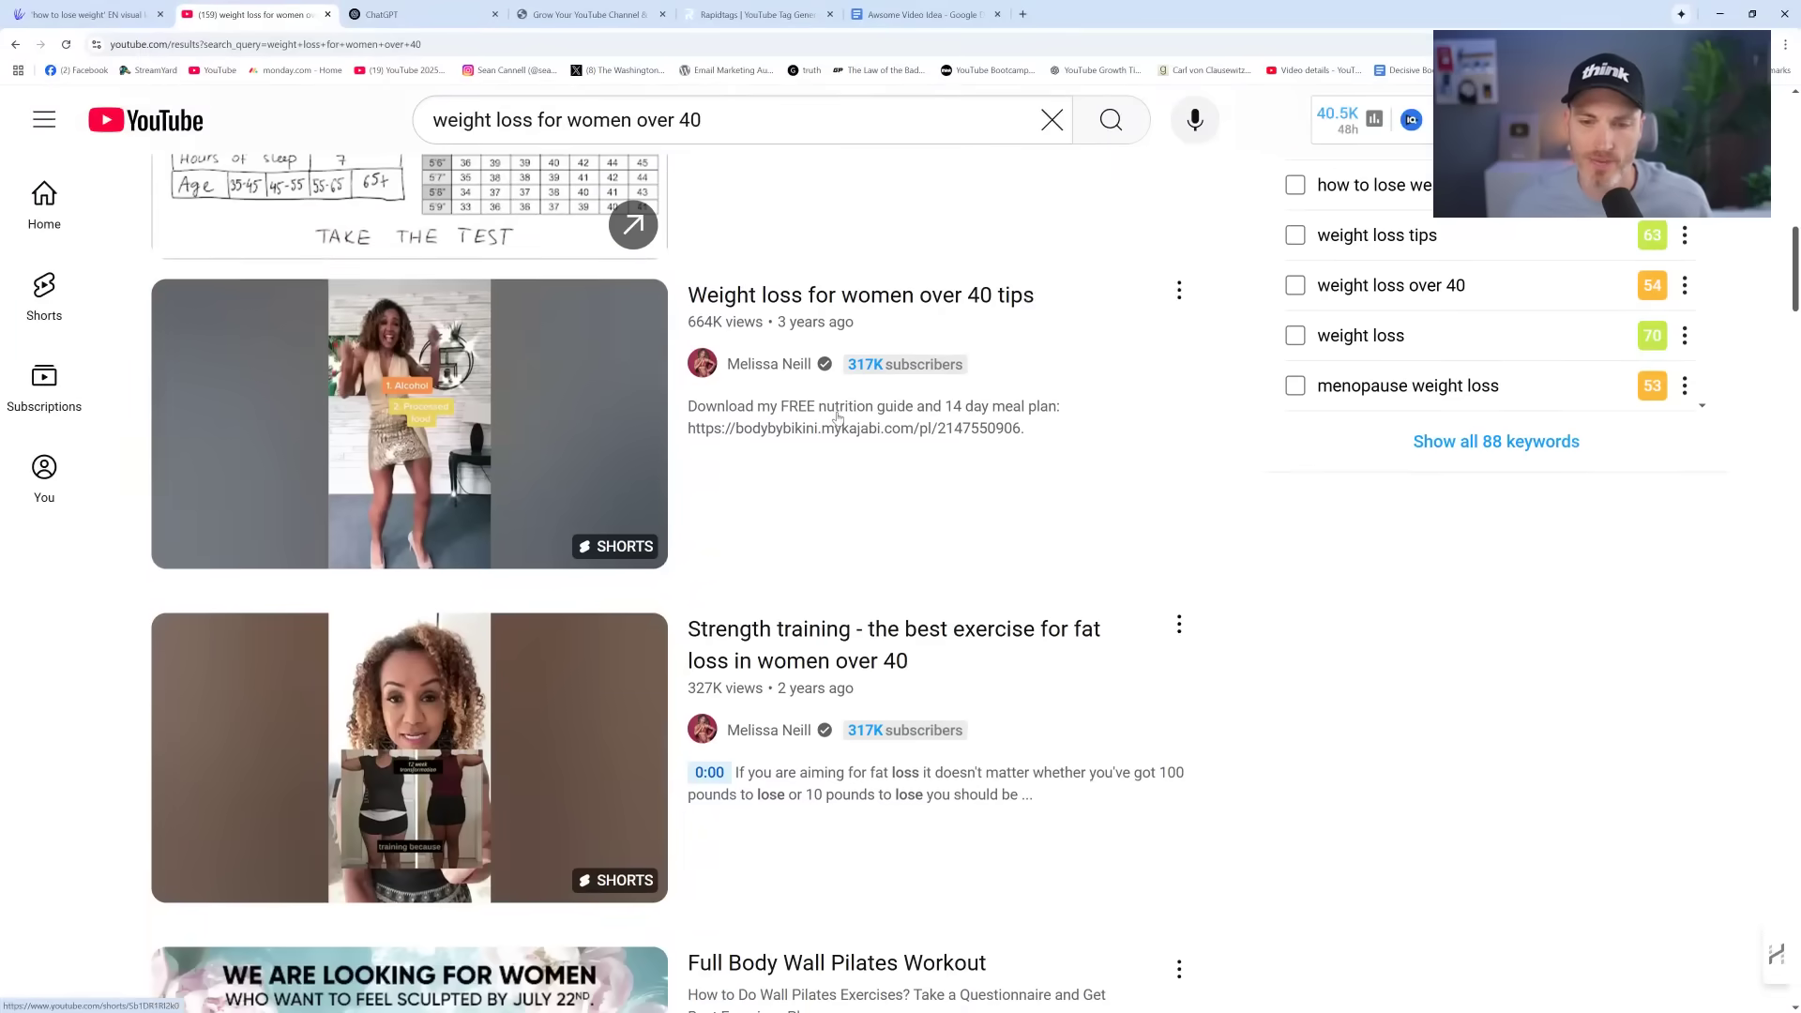
scroll(838, 417, "down", 7)
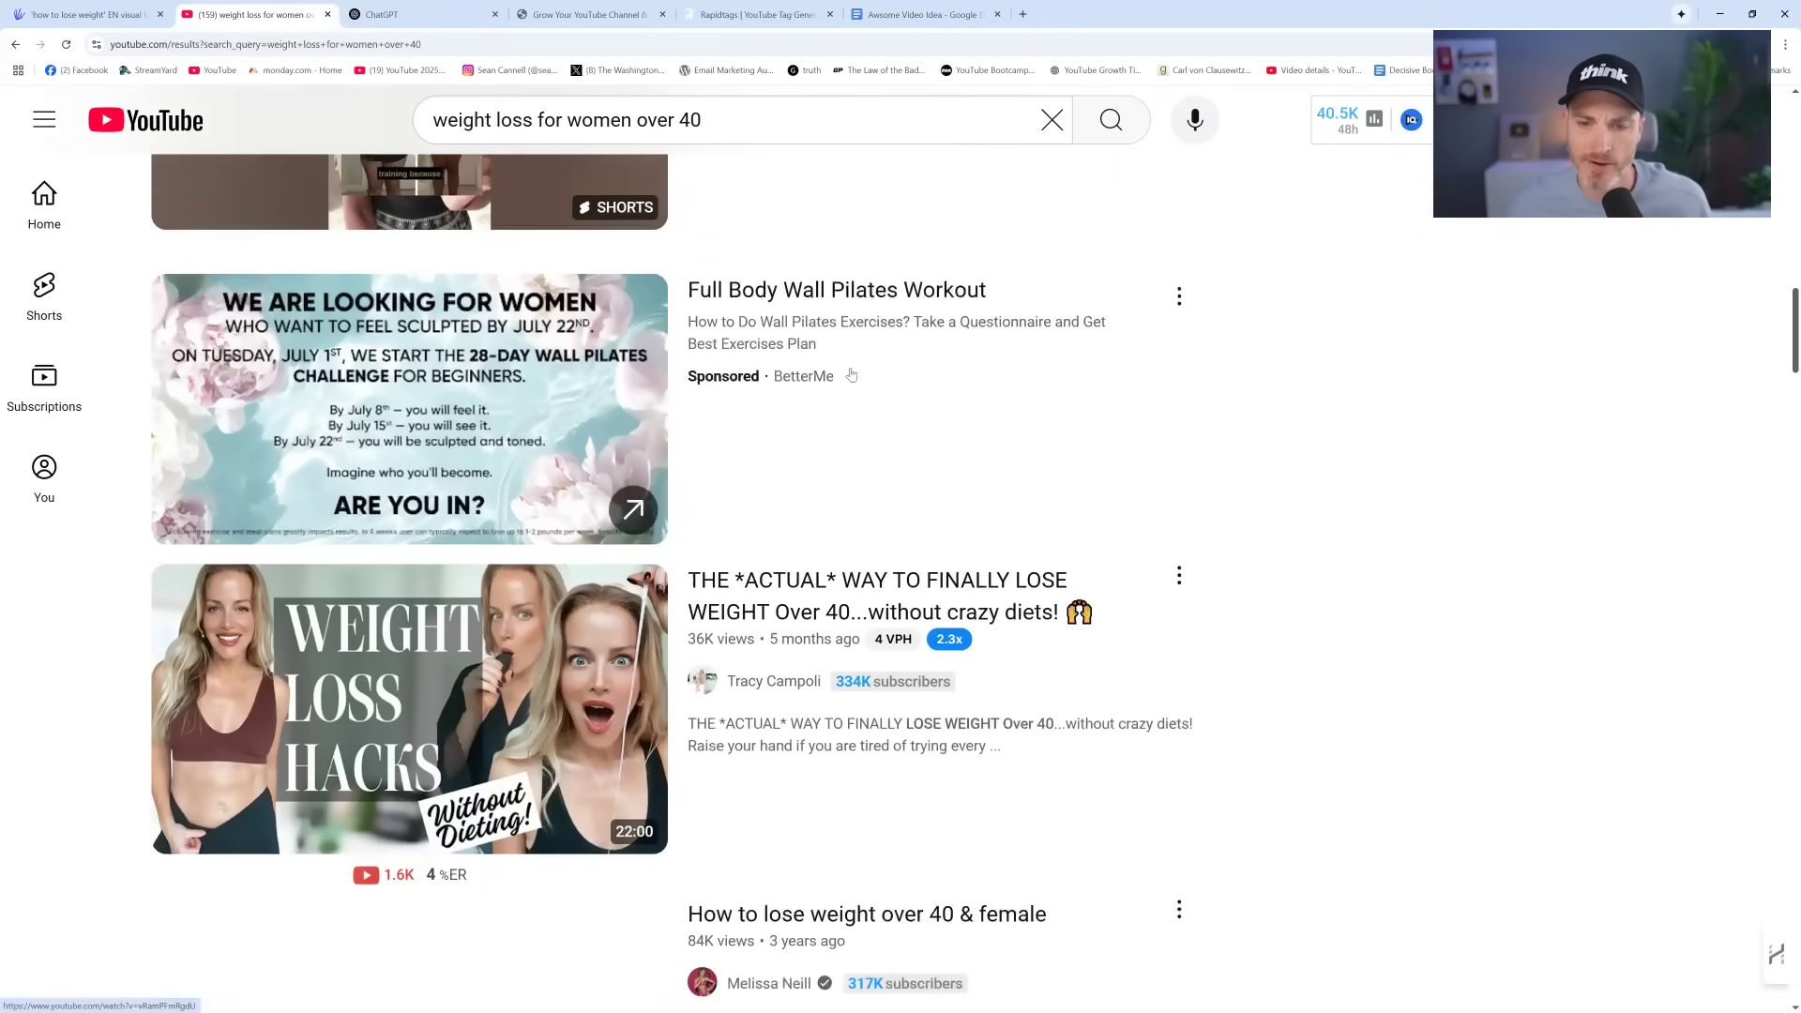
mouse_move(950, 611)
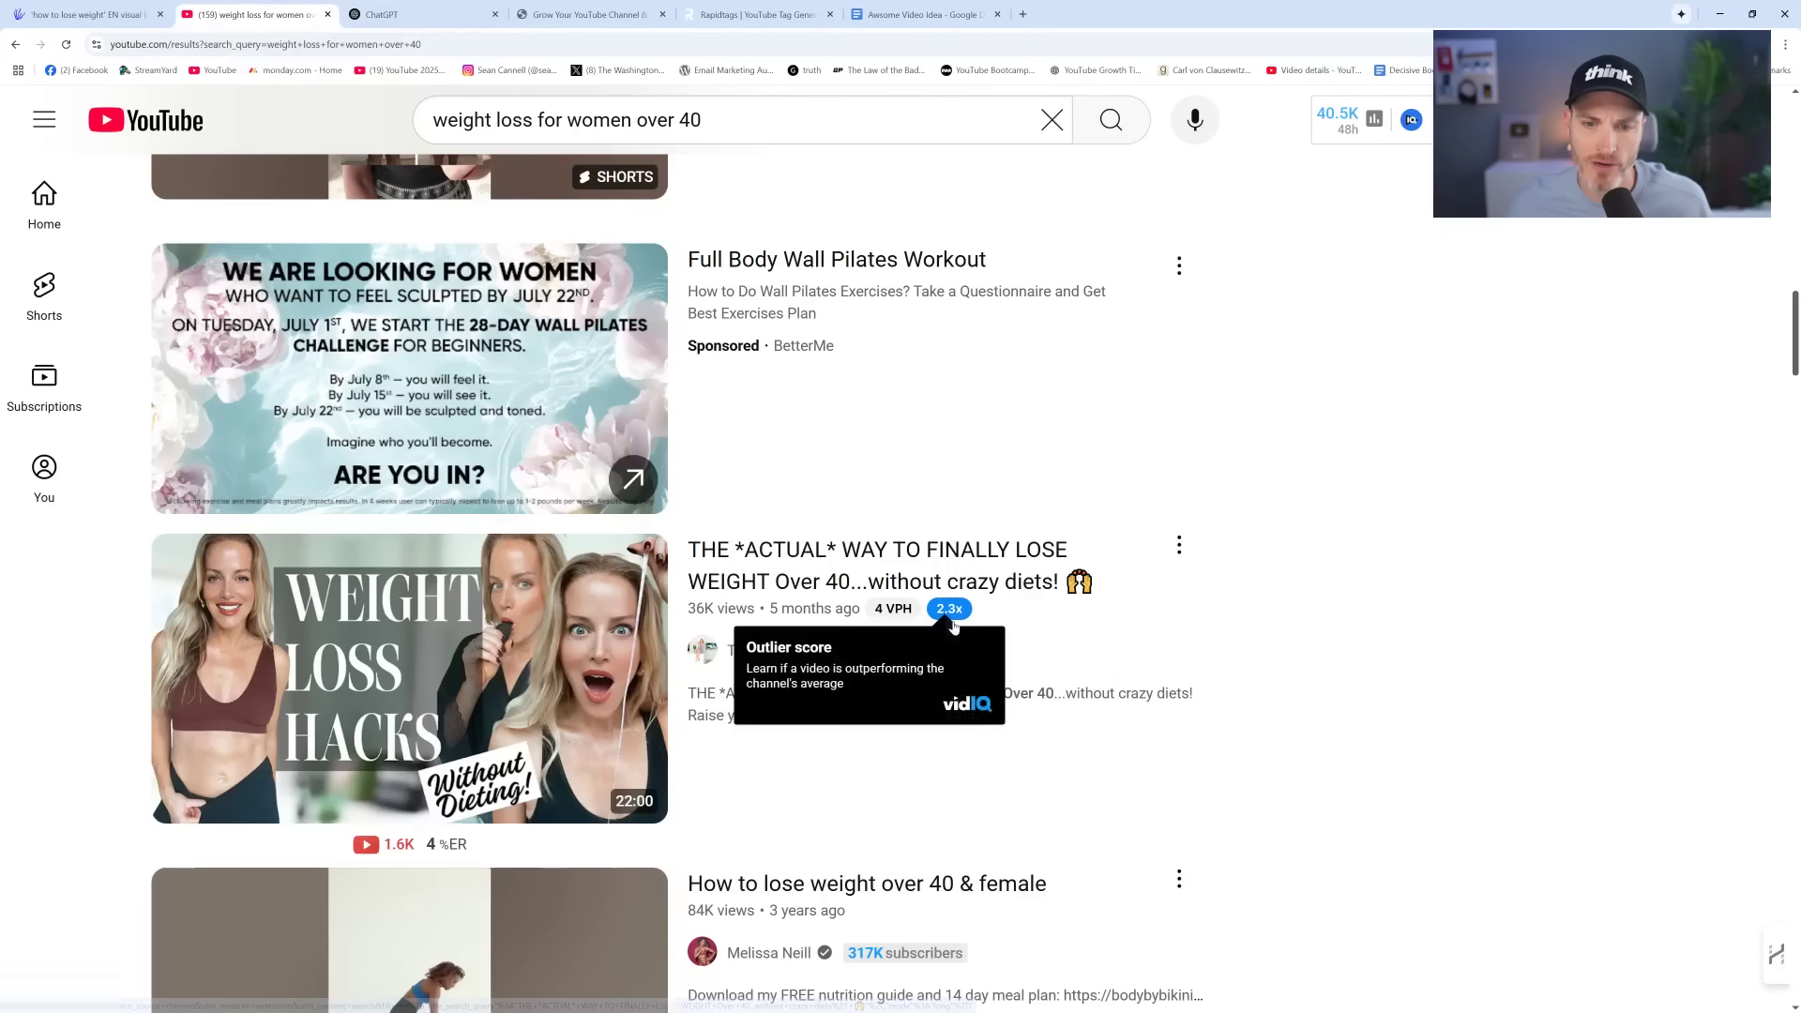
mouse_move(554, 610)
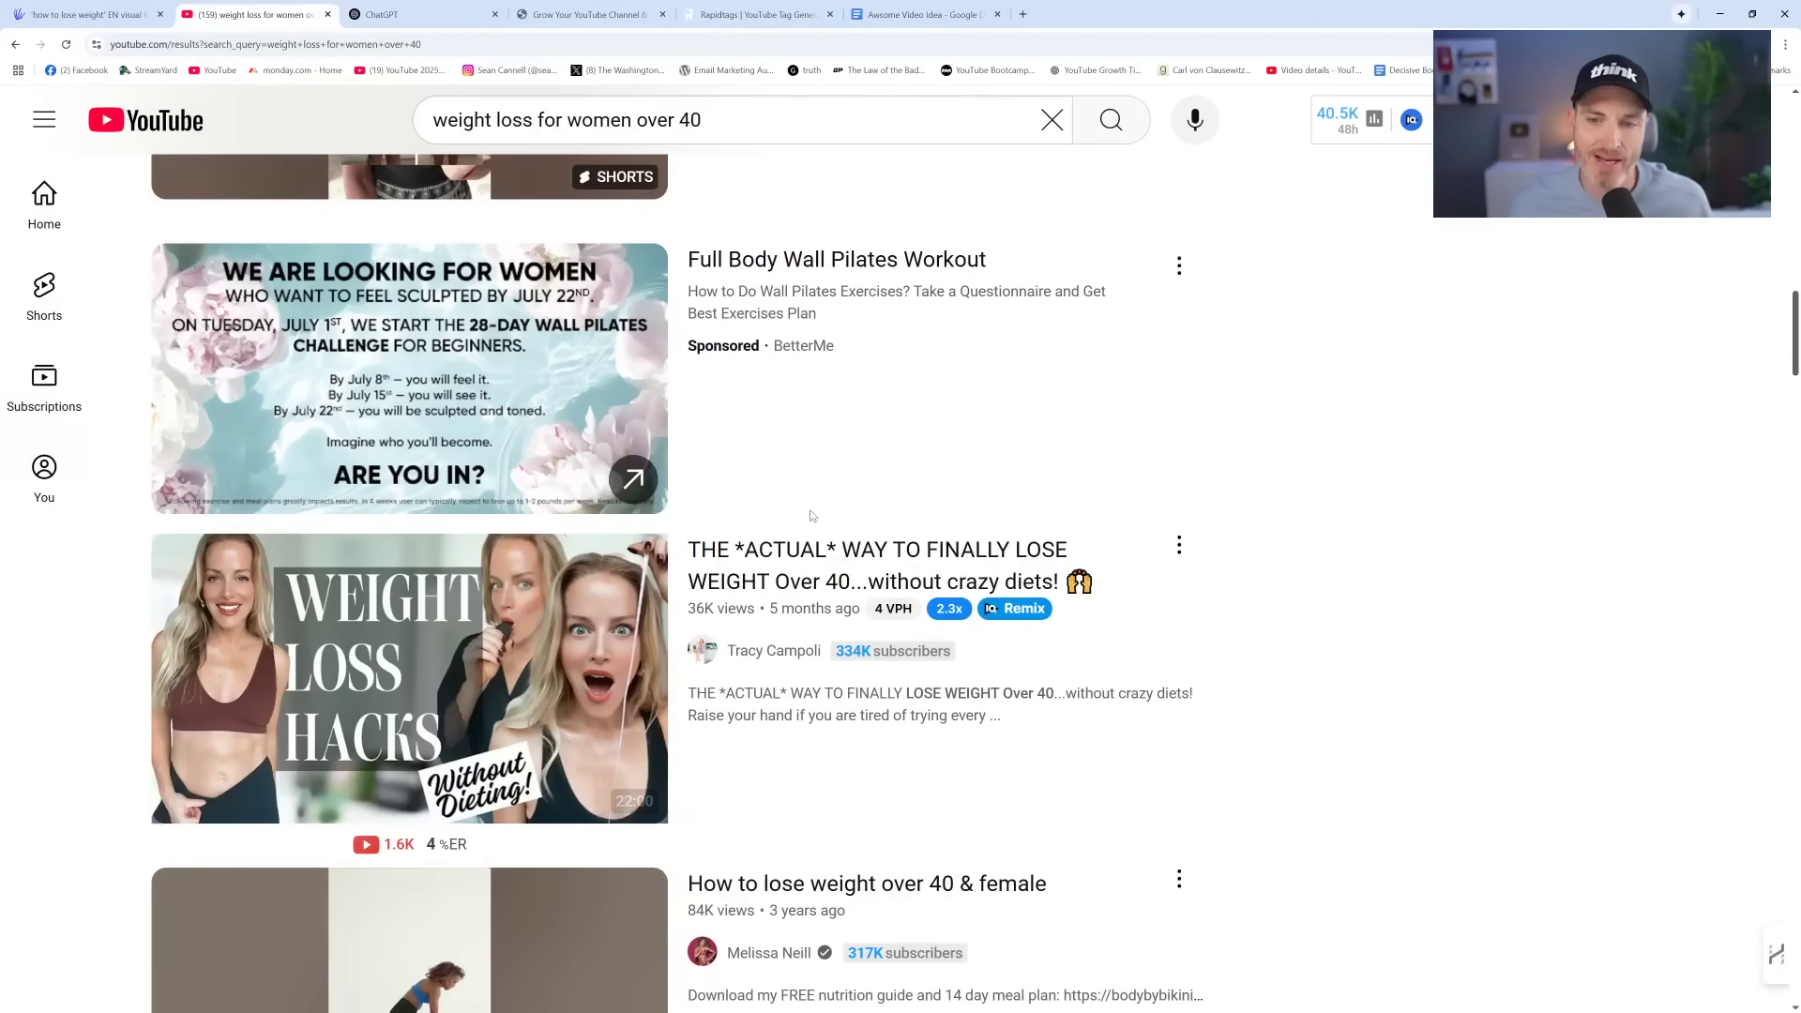
mouse_move(1055, 798)
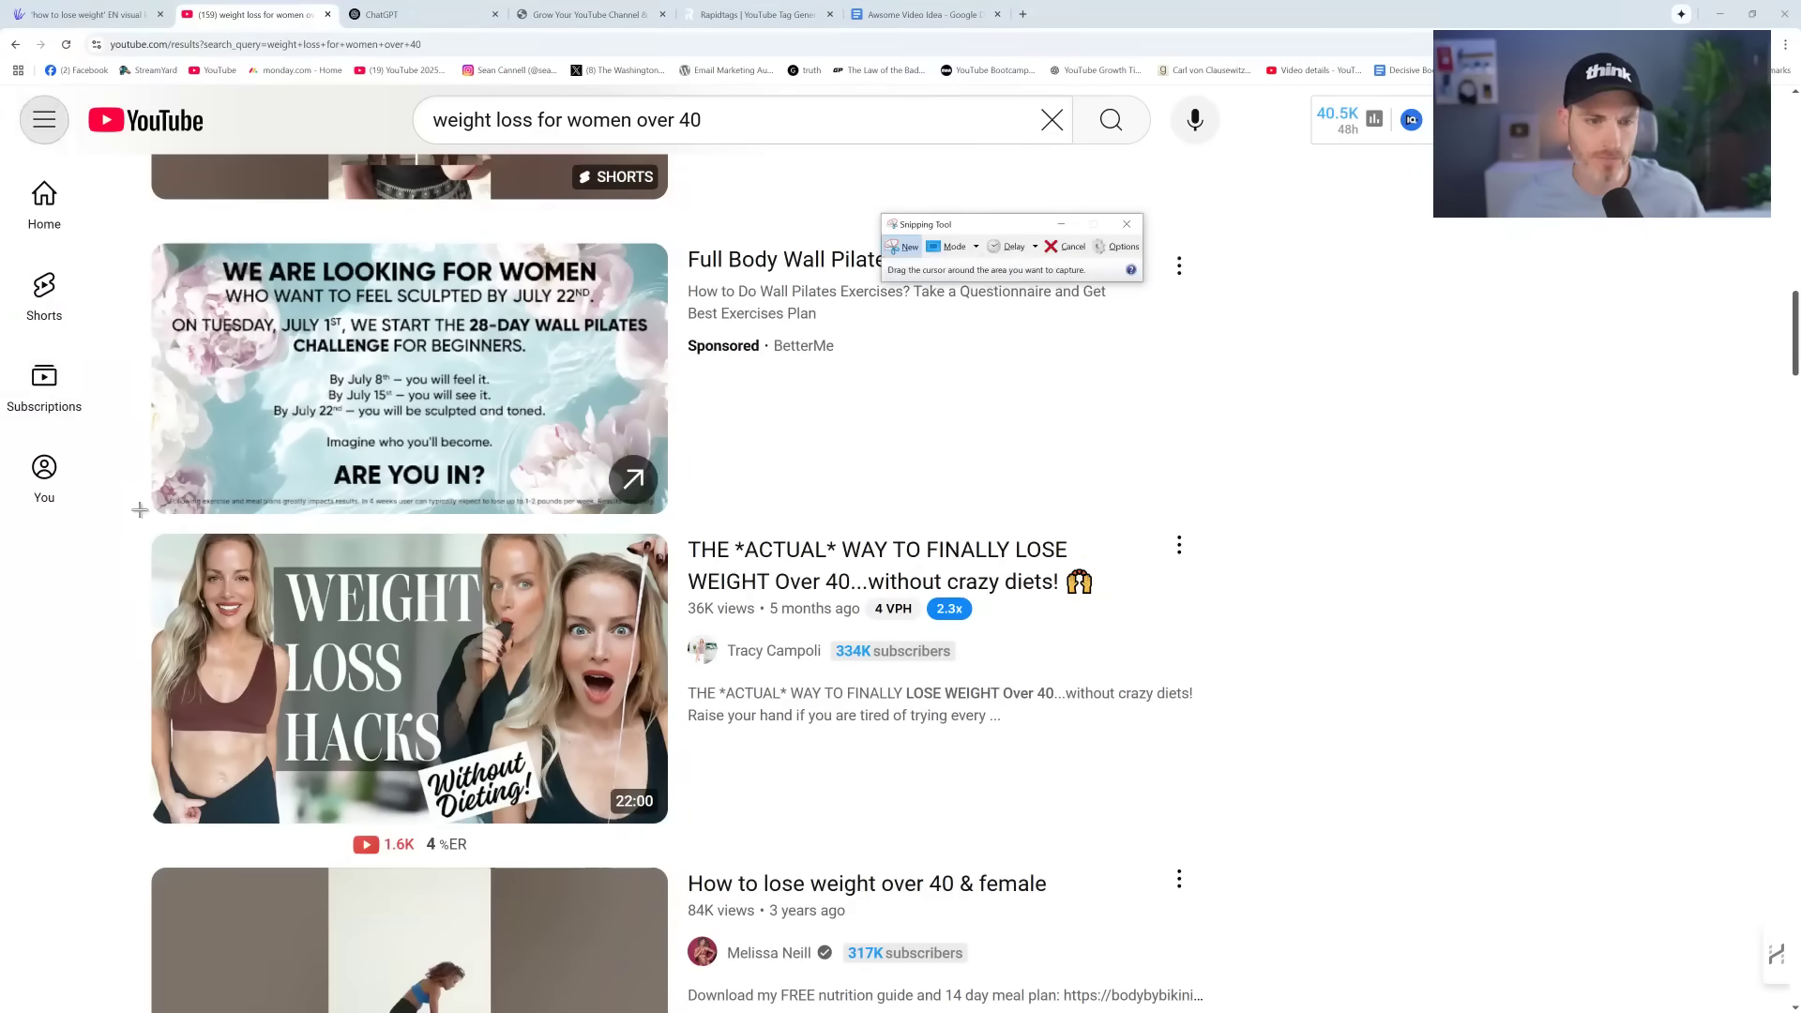
Snip the Weight Loss Hacks video result and paste the screenshot below the fasting heading
left_click(906, 247)
left_click_drag(133, 516, 1220, 852)
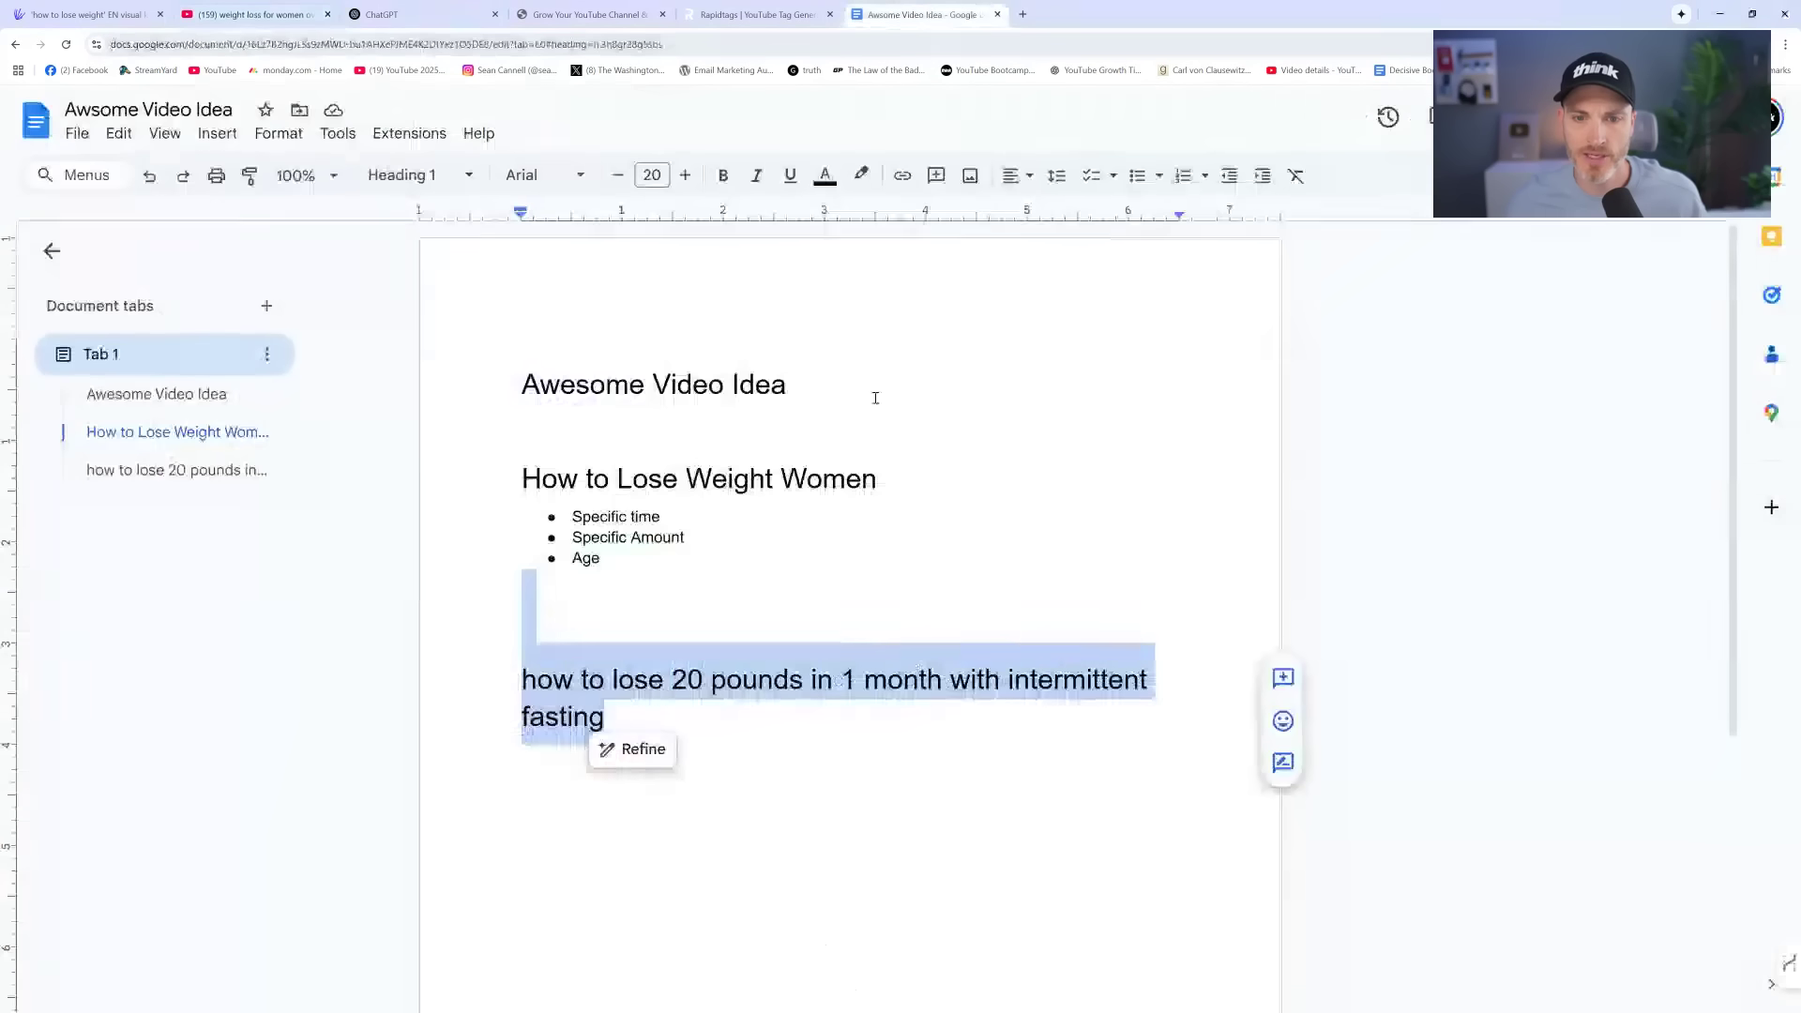
left_click(954, 711)
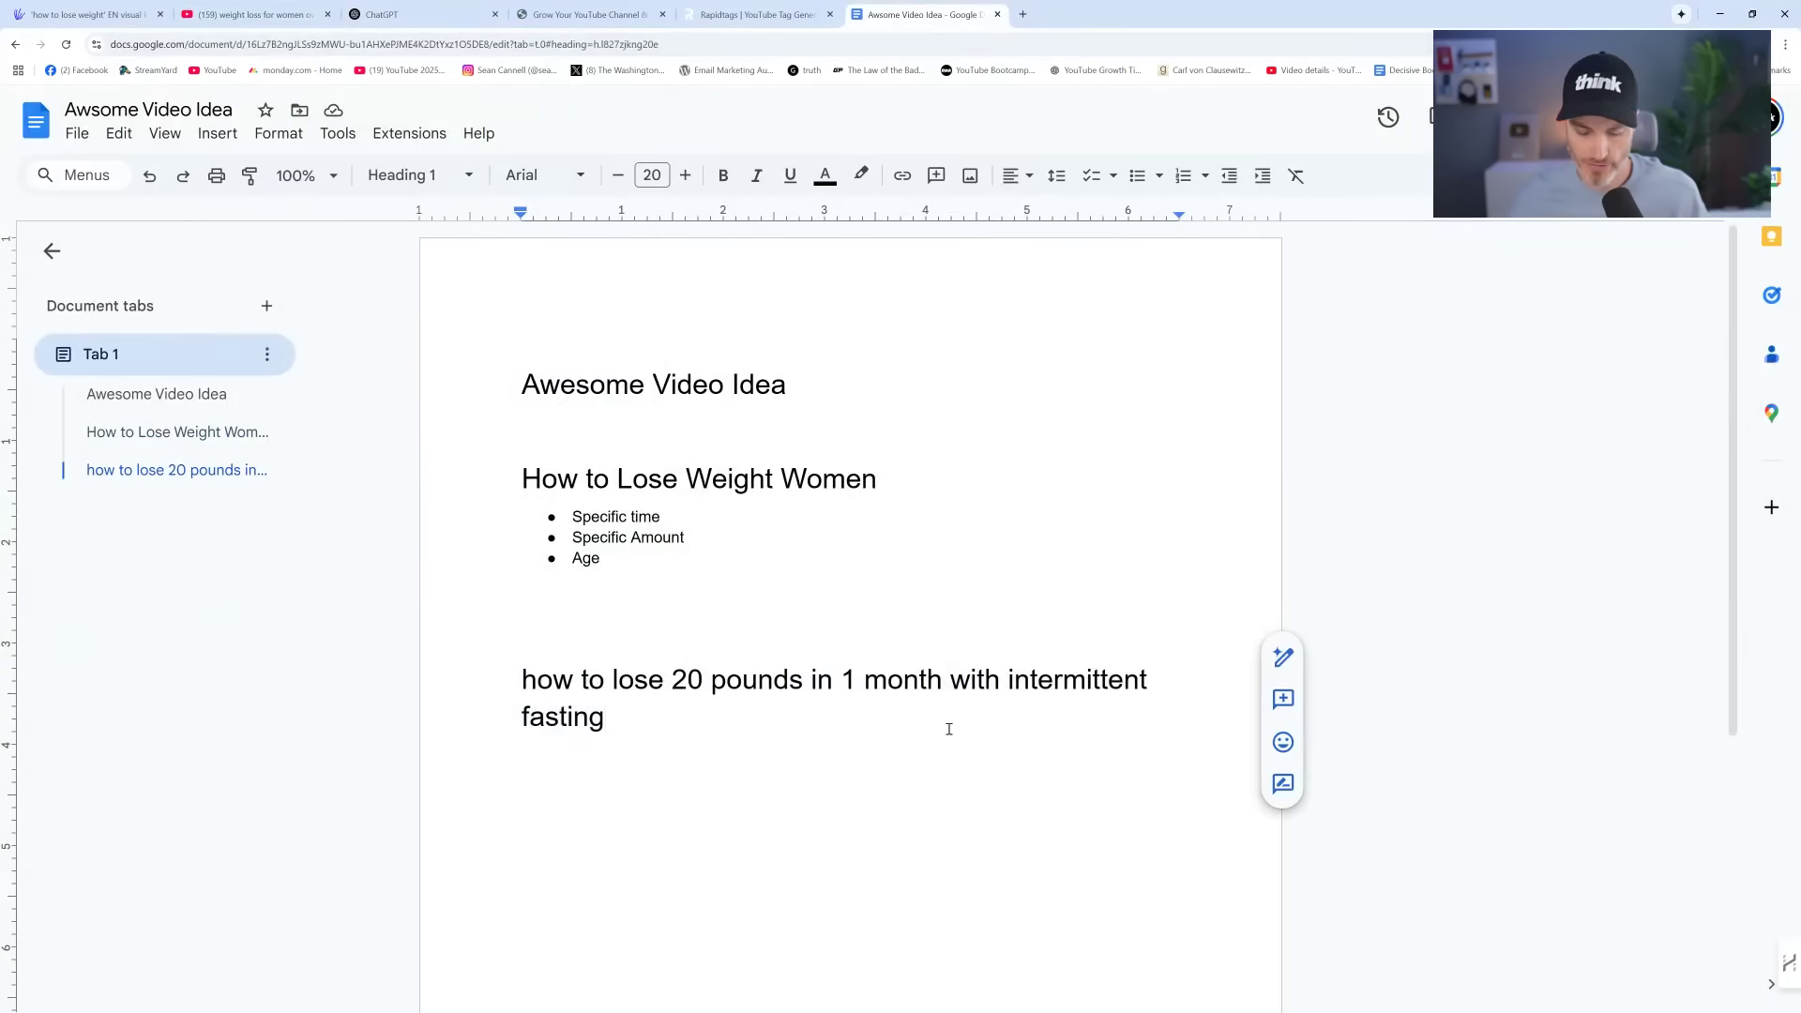
key("Return")
key("ctrl+v")
scroll(781, 534, "down", 3)
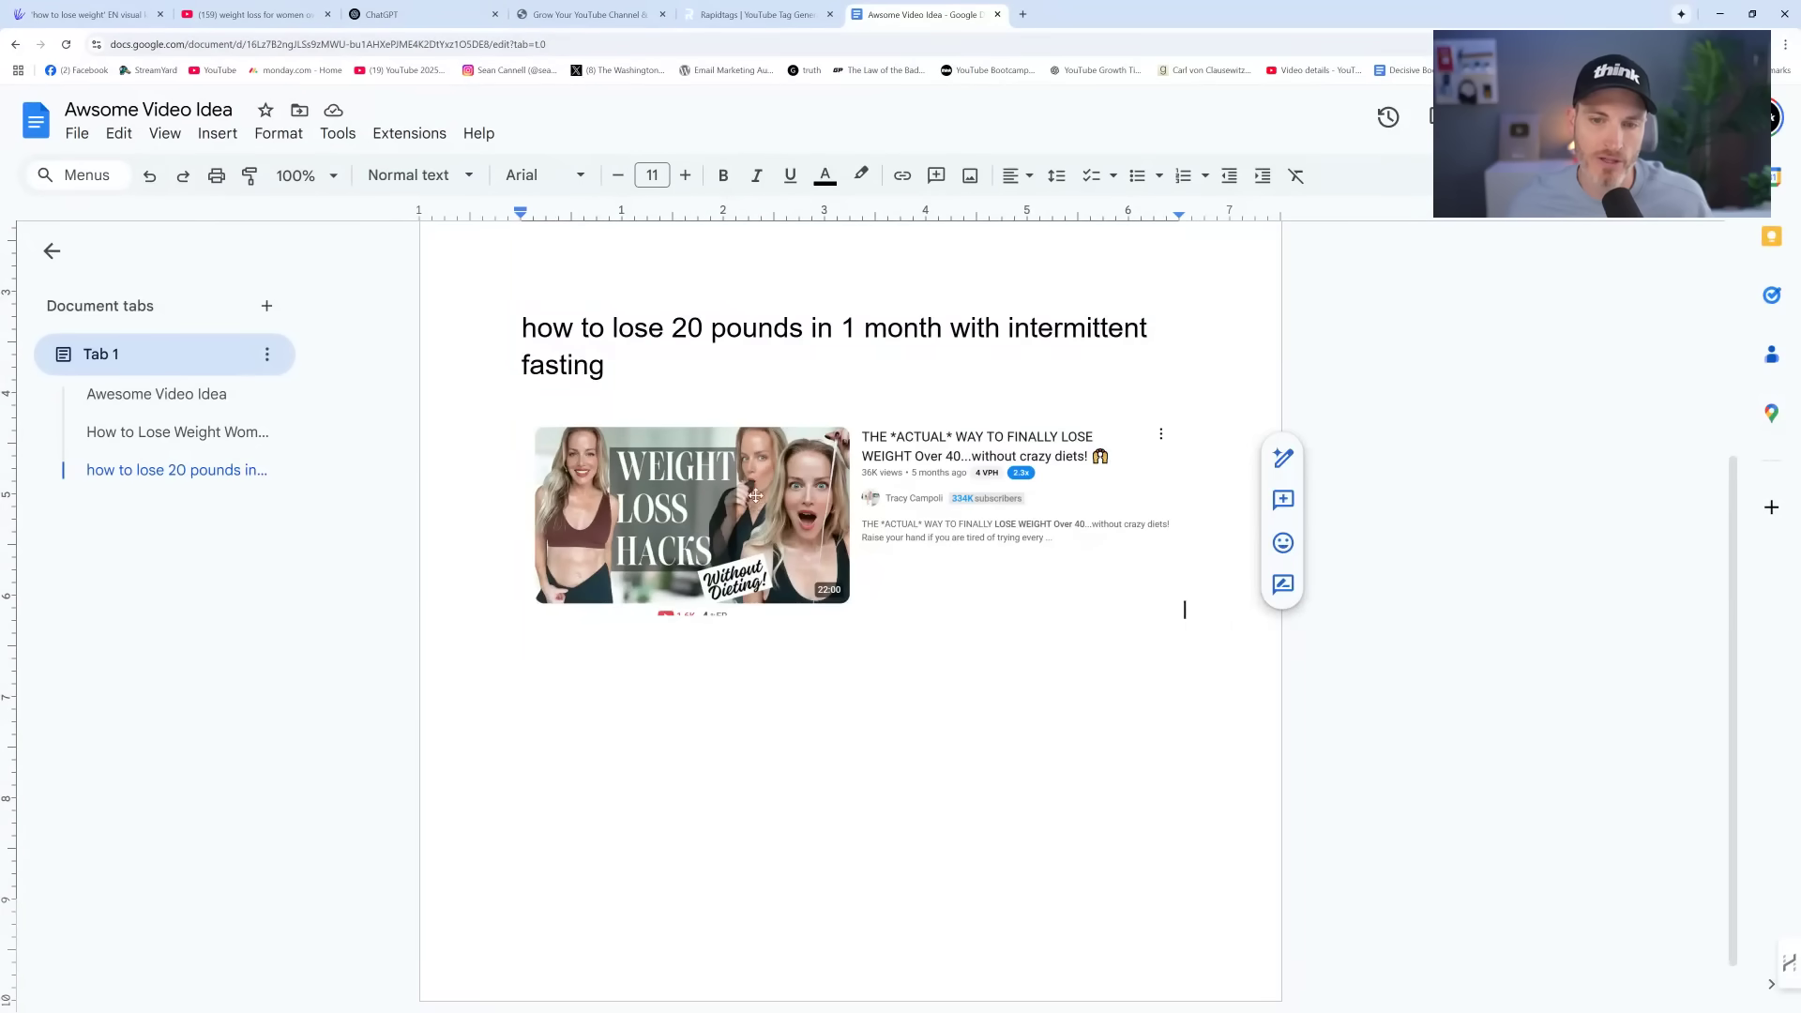
key("shift+Left")
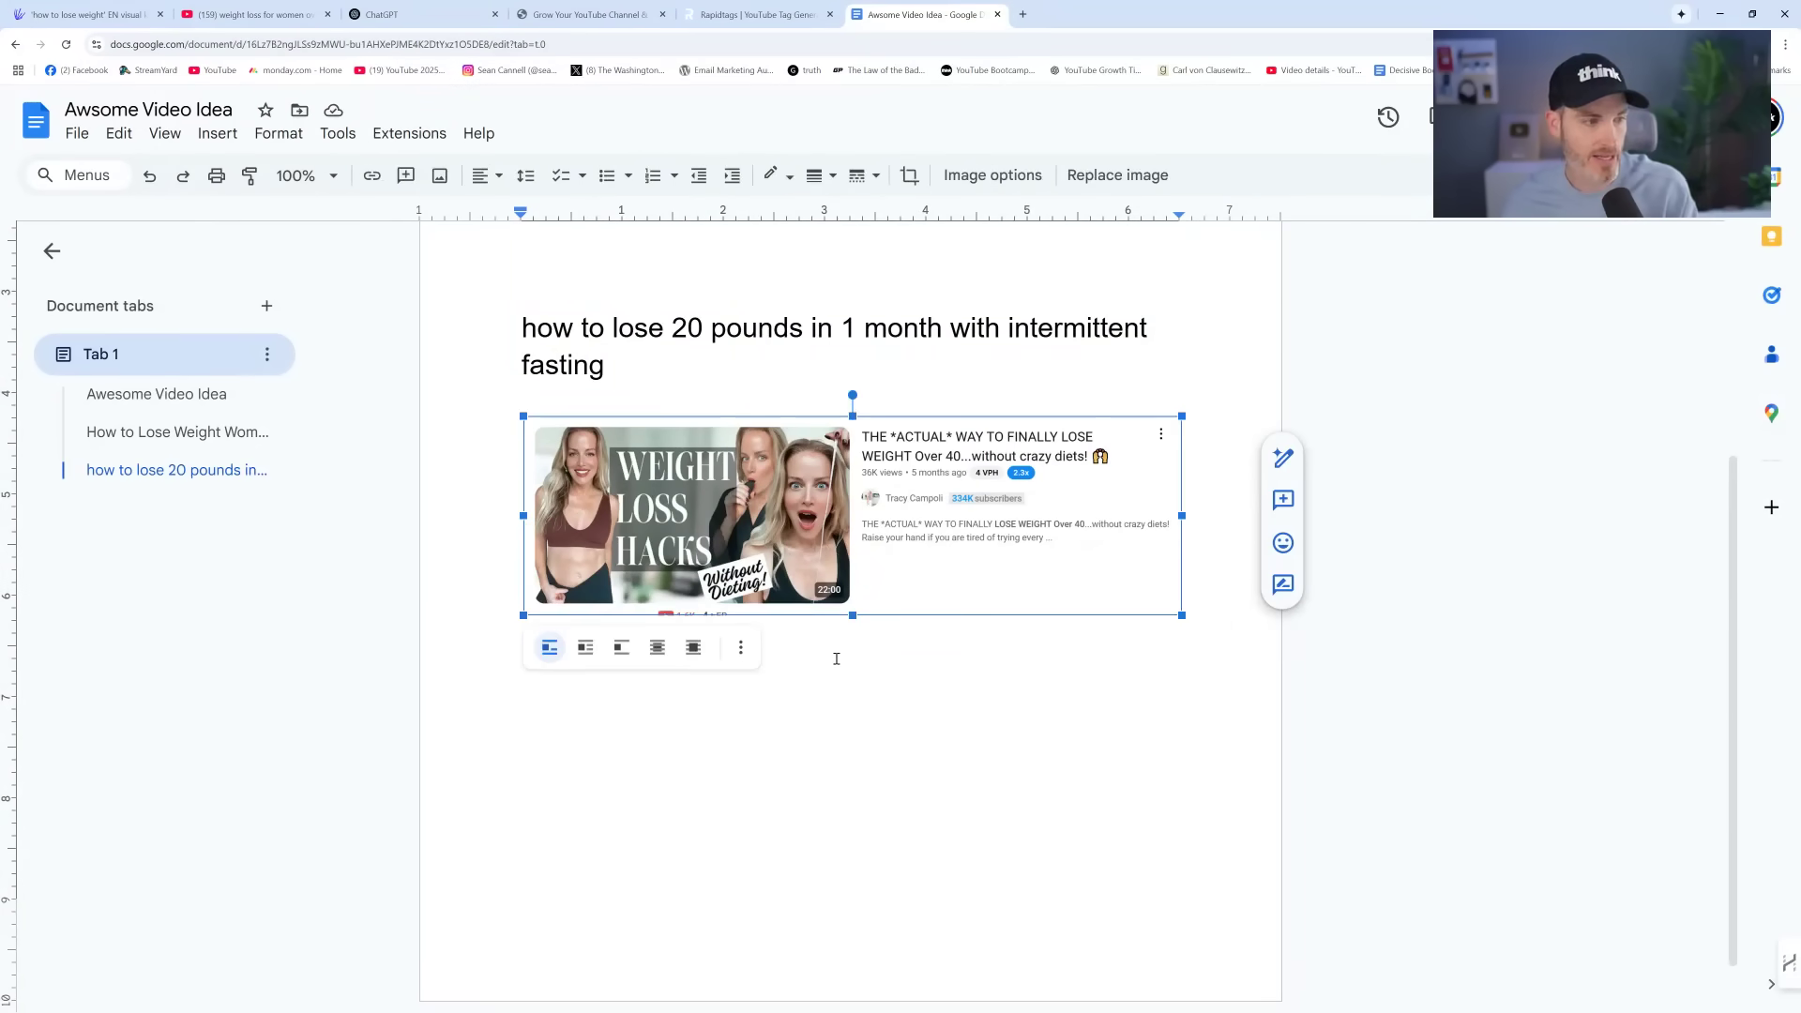
scroll(893, 686, "up", 1)
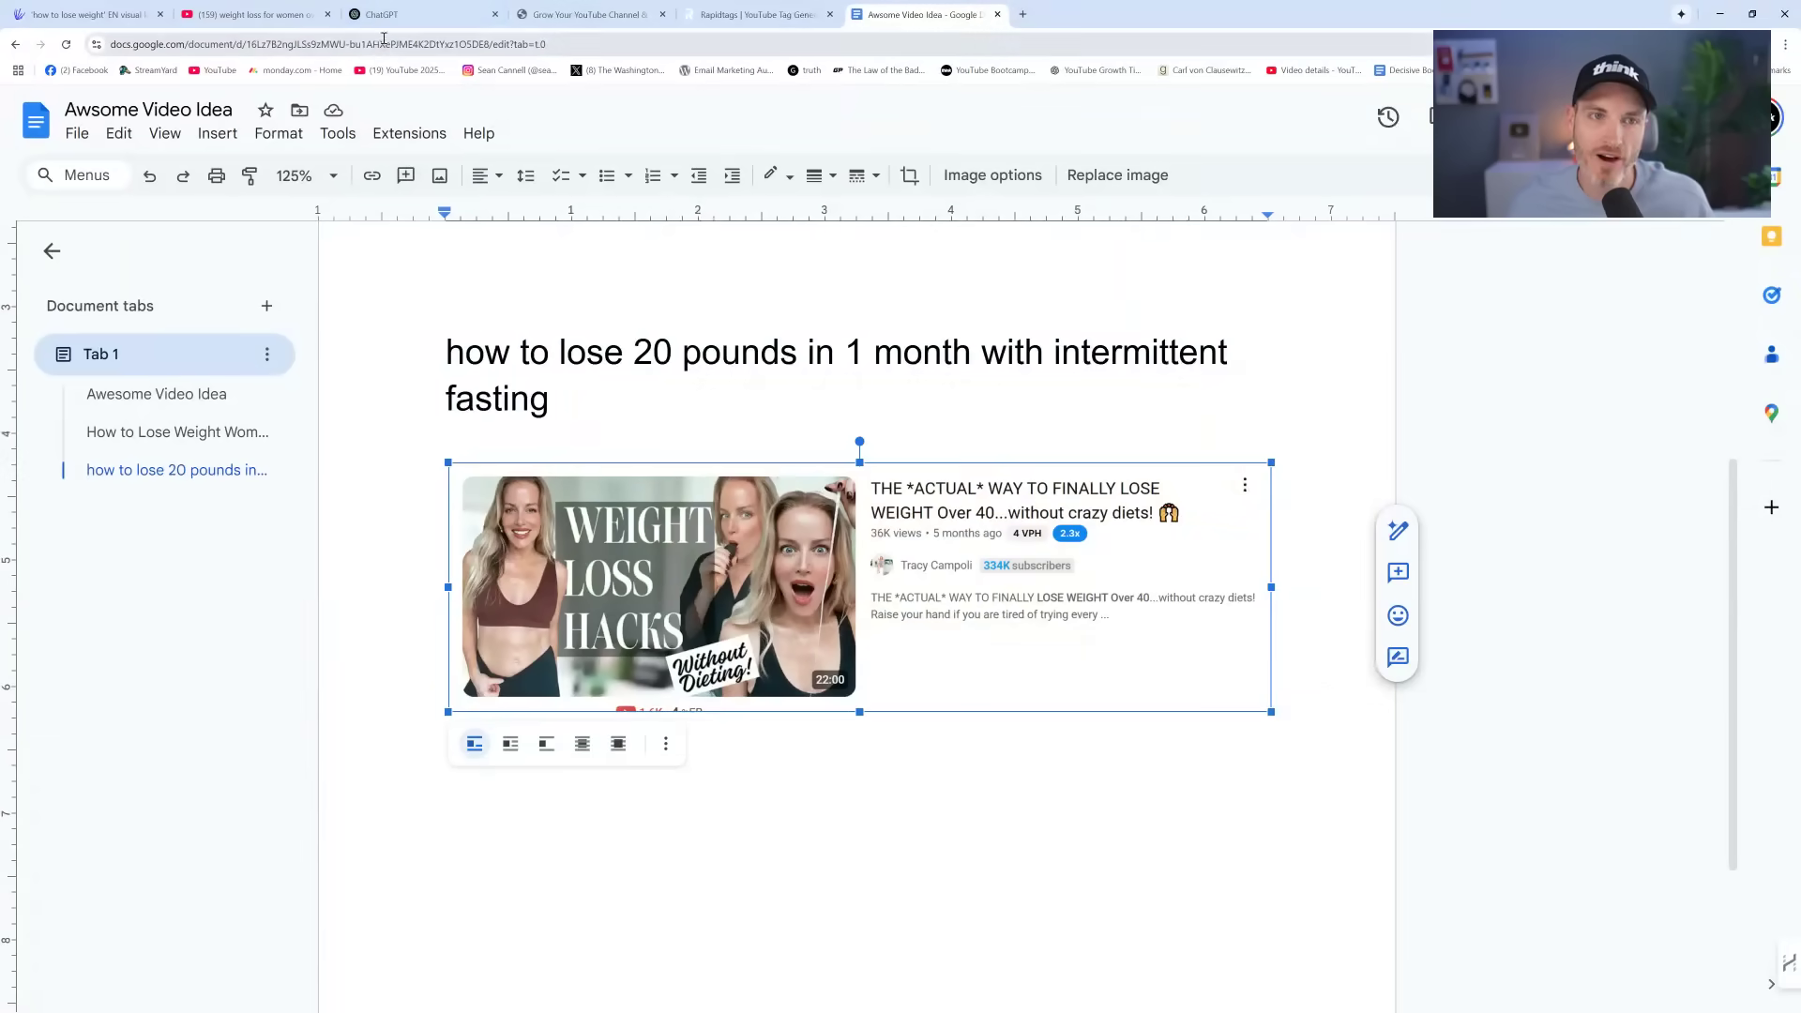
left_click(253, 14)
Scroll down and snip the 'How I Lost 90 Pounds (Weight Loss Over 40)' result
scroll(345, 459, "down", 4)
scroll(346, 465, "down", 3)
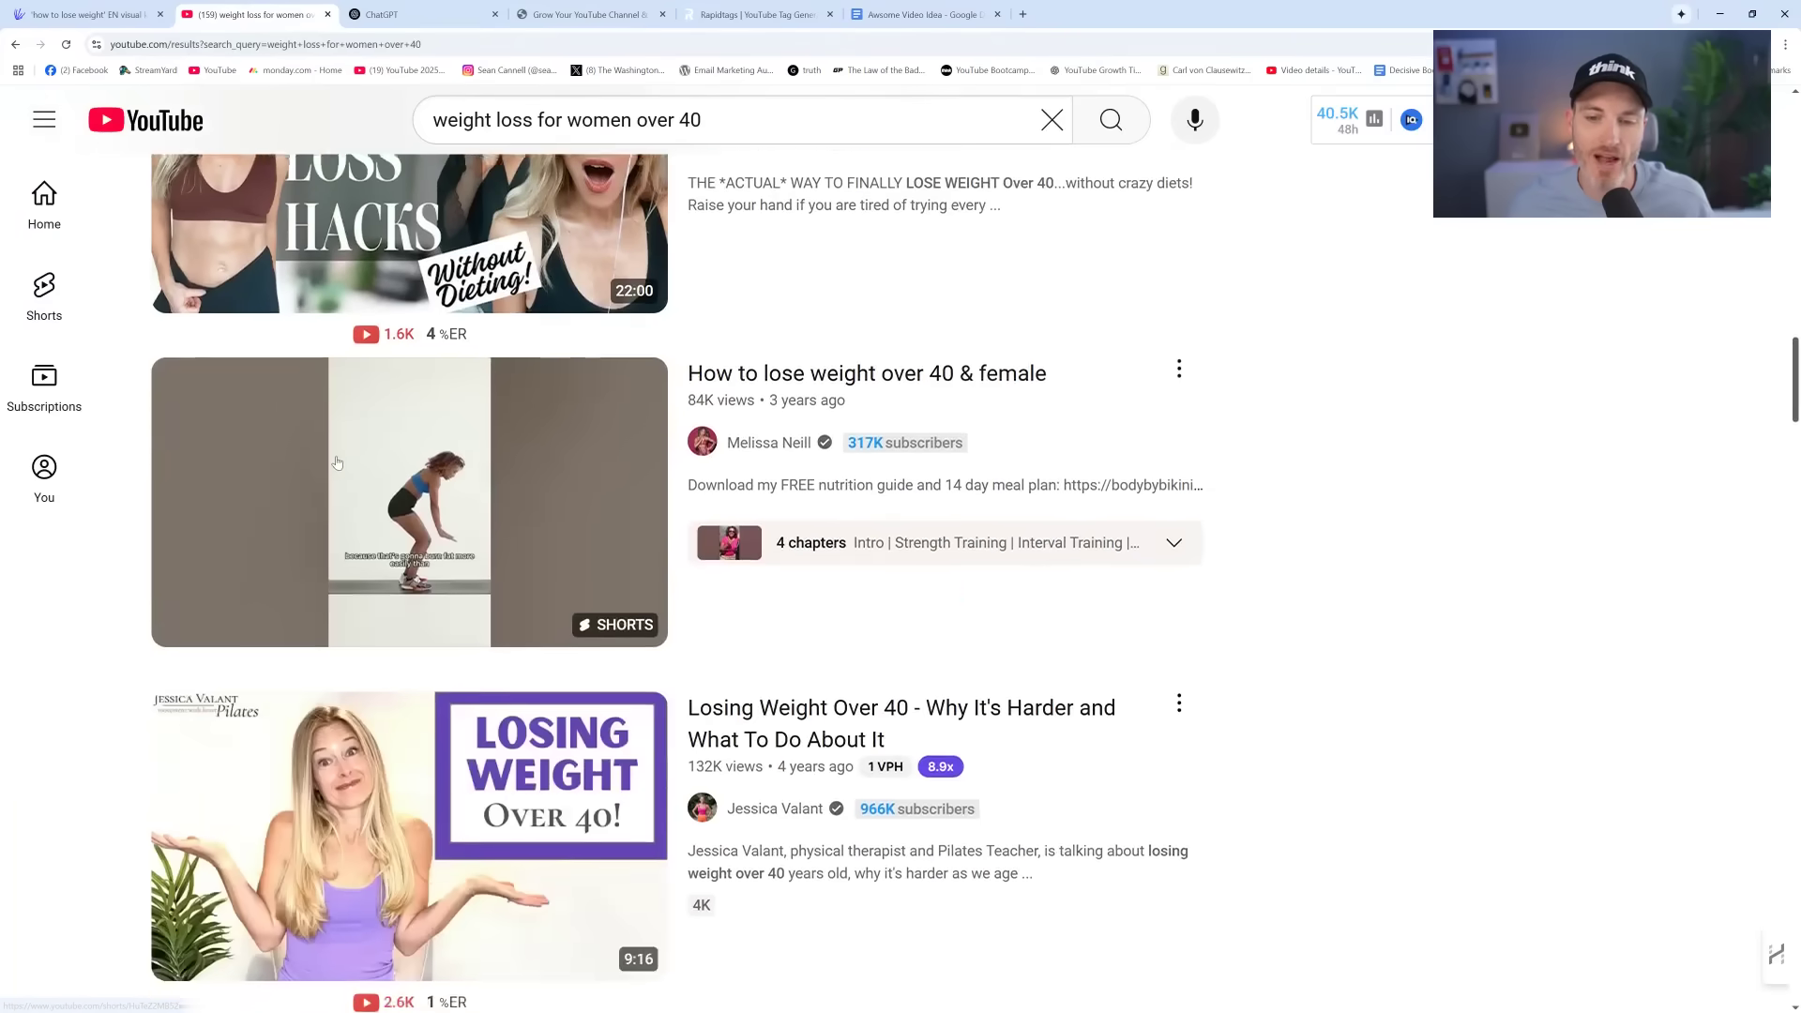
scroll(1037, 581, "down", 4)
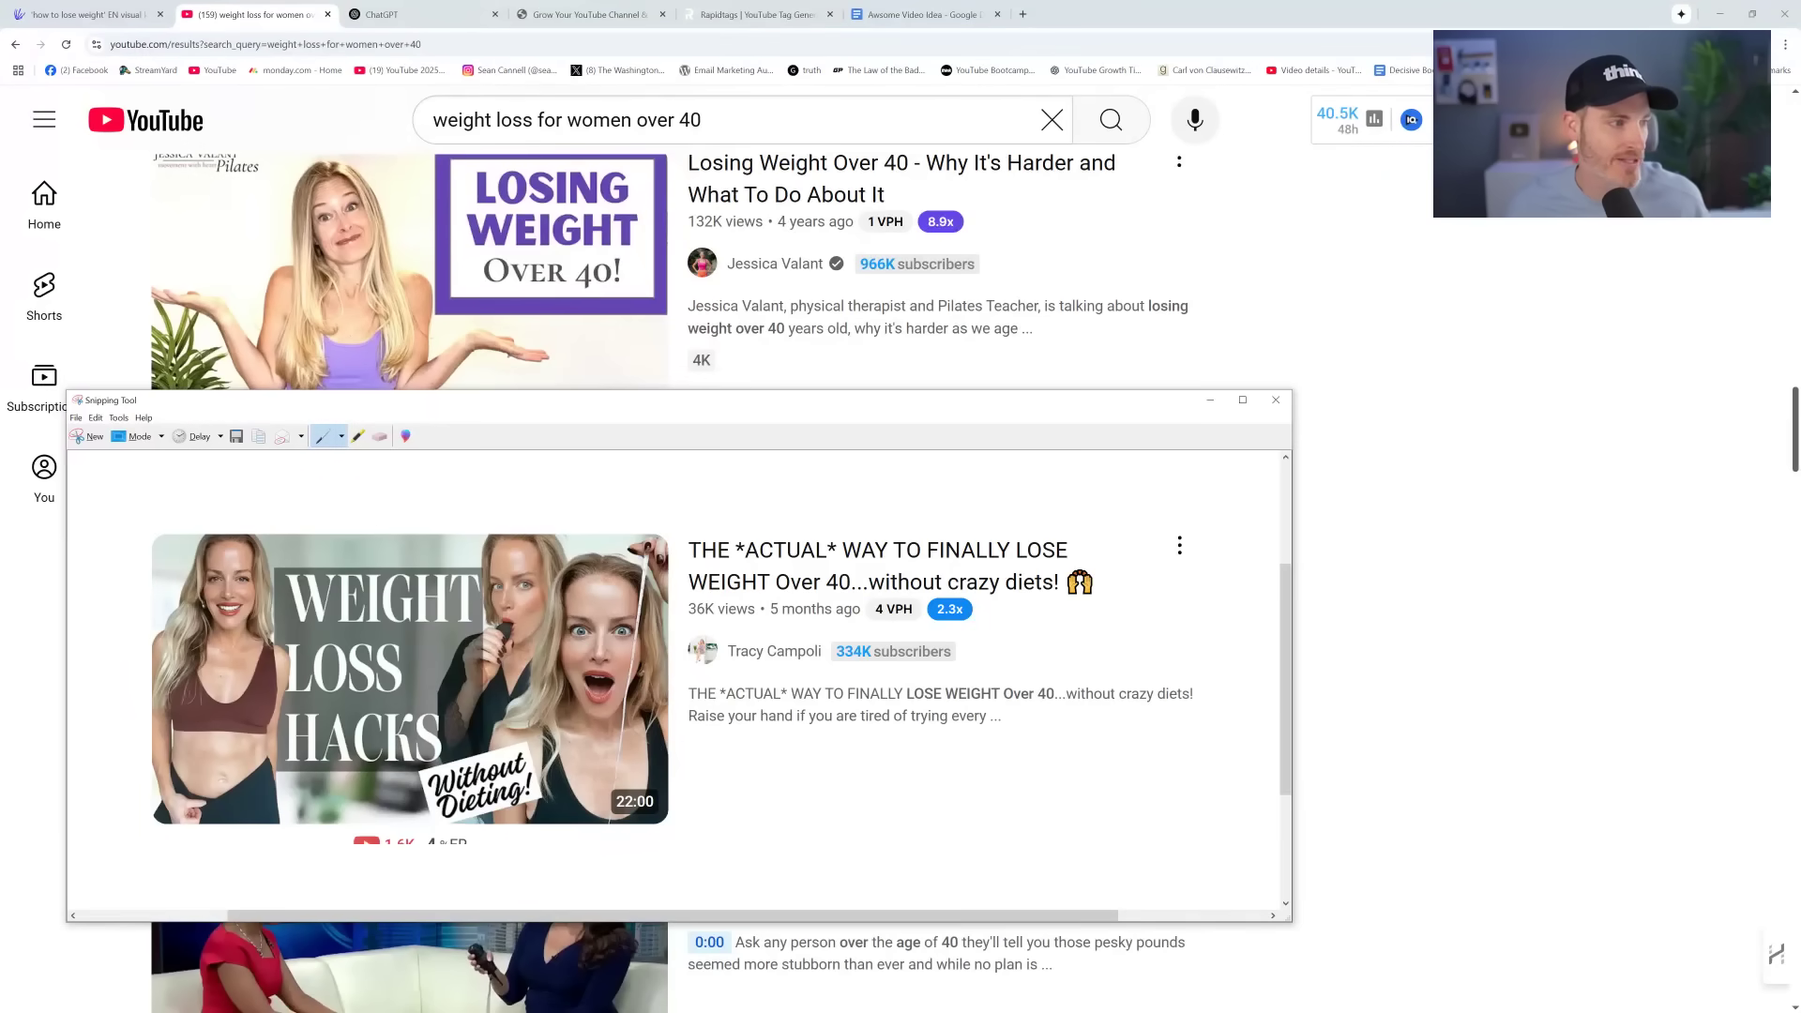
left_click(94, 438)
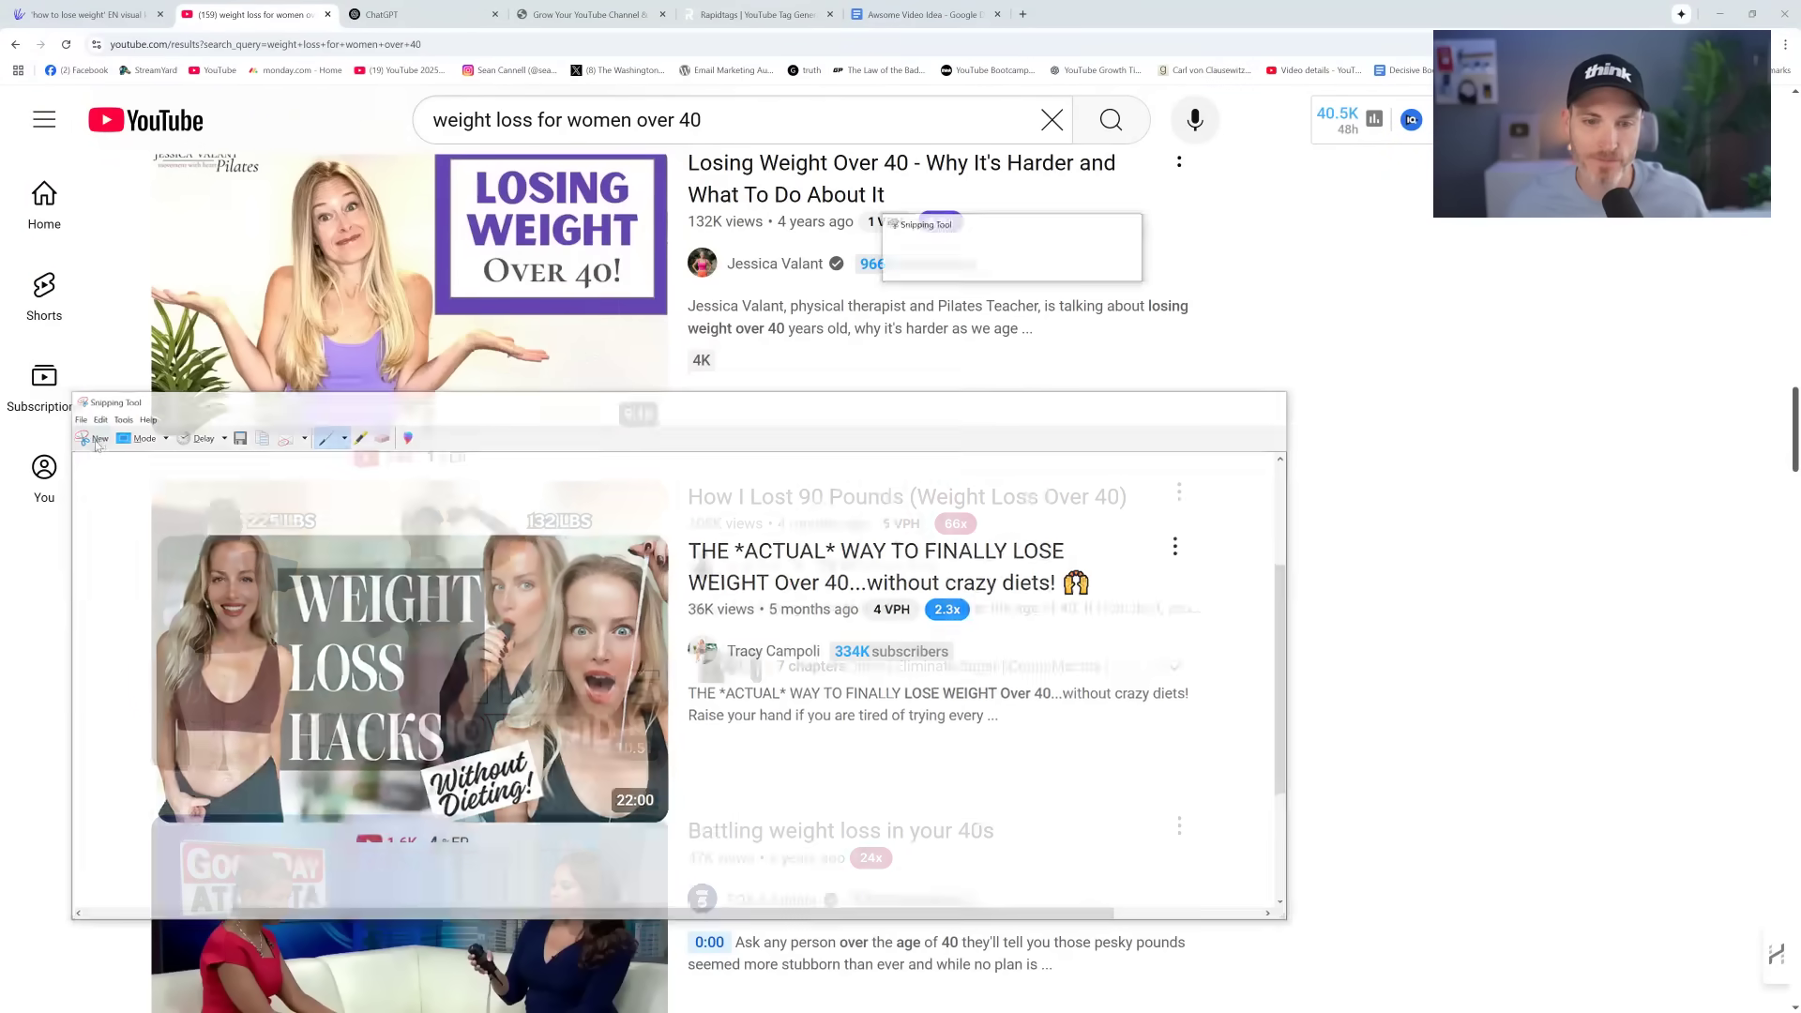
left_click_drag(128, 451, 1236, 802)
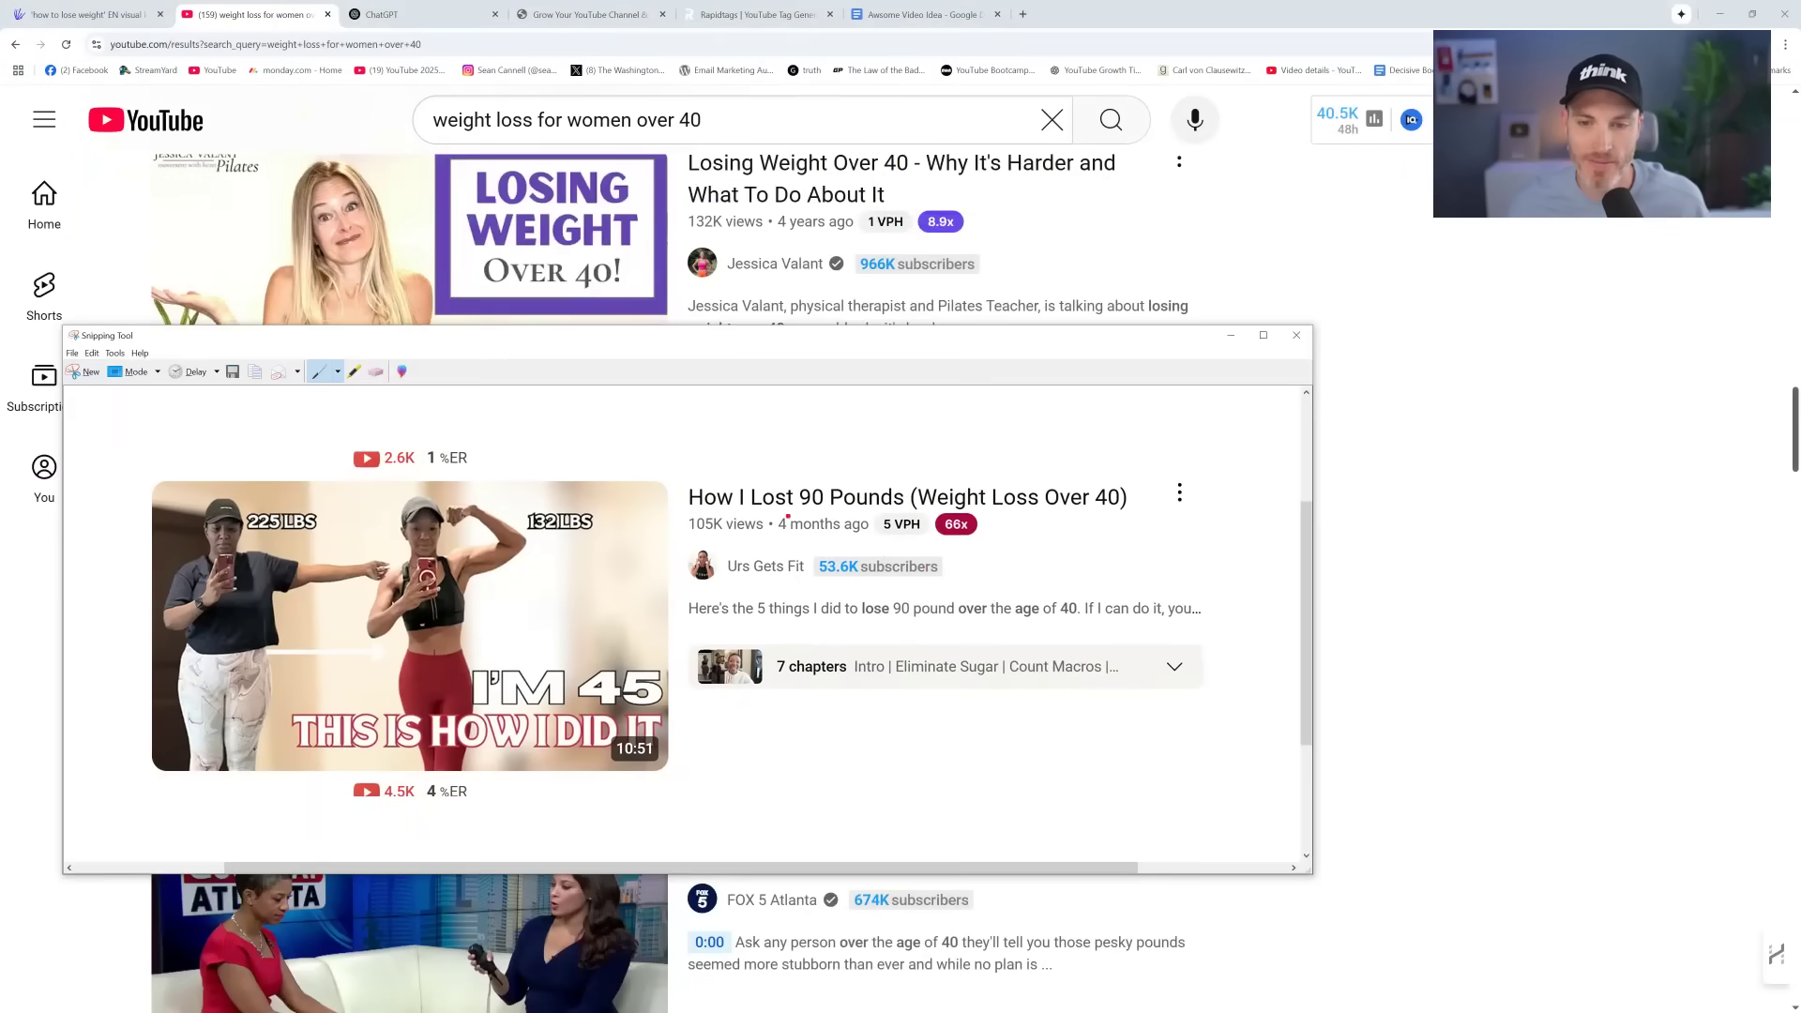
Underline '90 Pounds' and '(Weight Loss Over 40)' in red and add an arrow at the before photo
left_click_drag(800, 512, 885, 519)
left_click_drag(995, 515, 1240, 528)
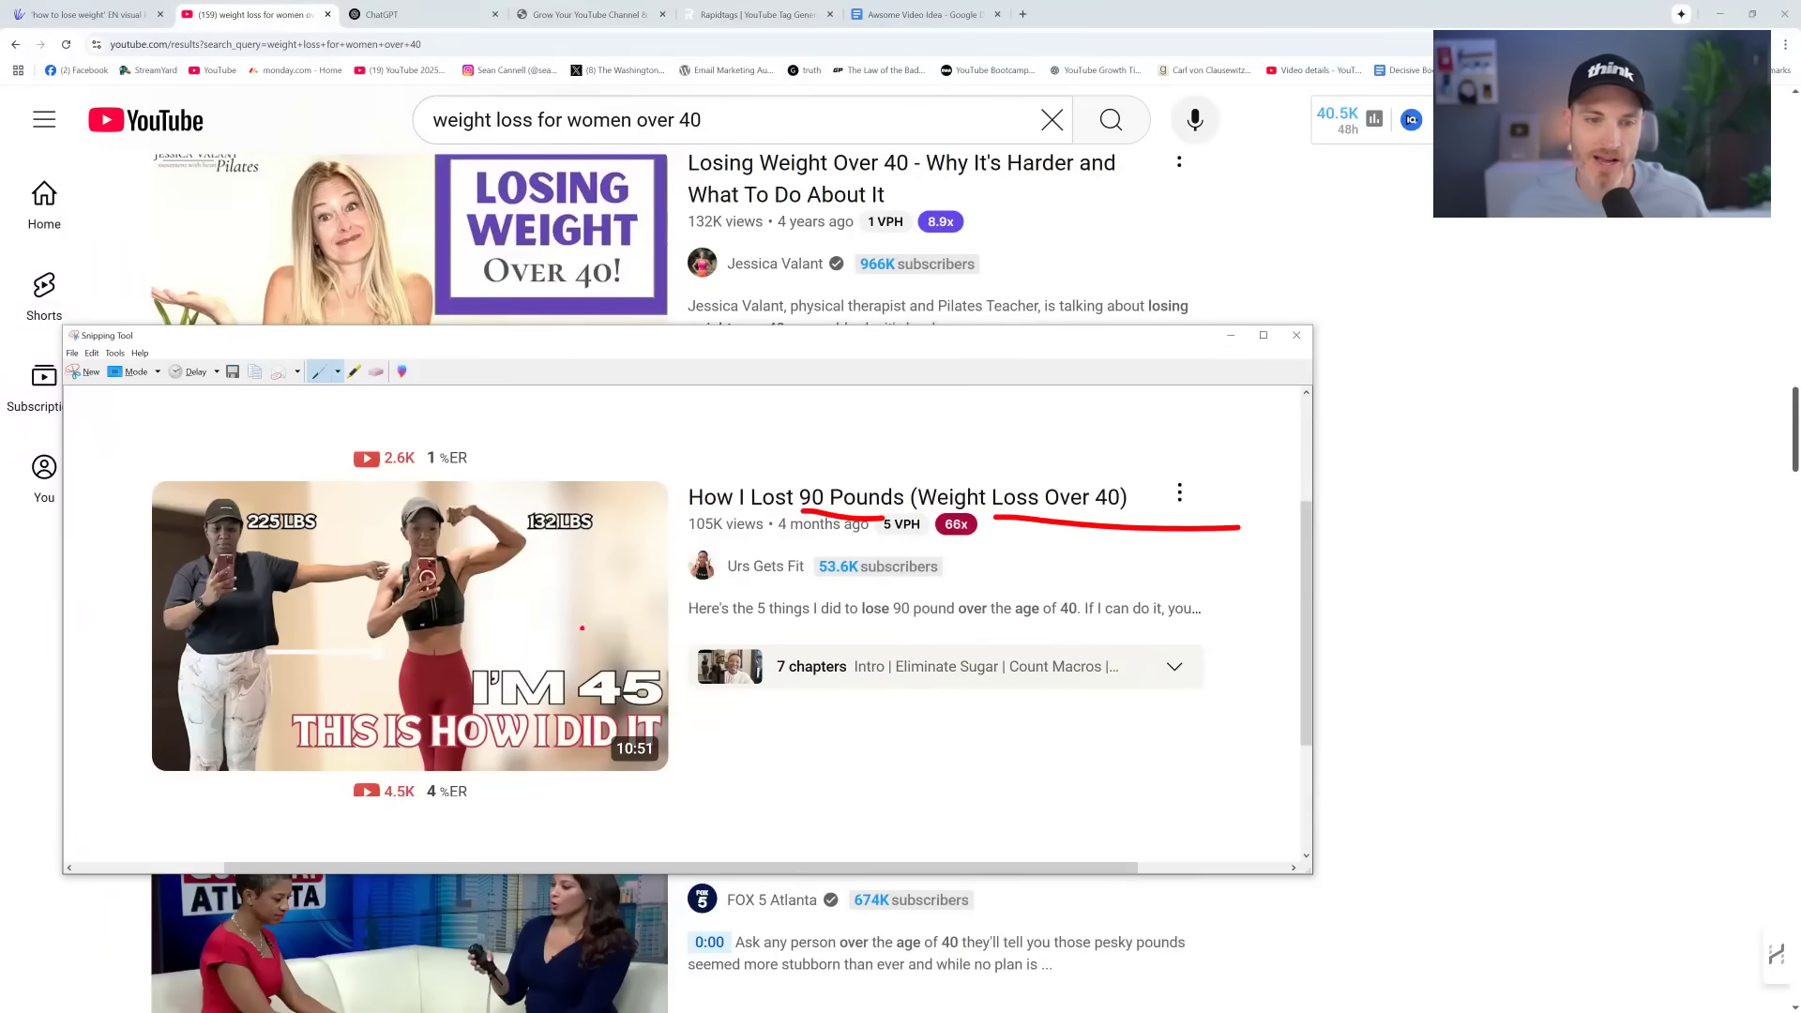
left_click_drag(203, 420, 243, 477)
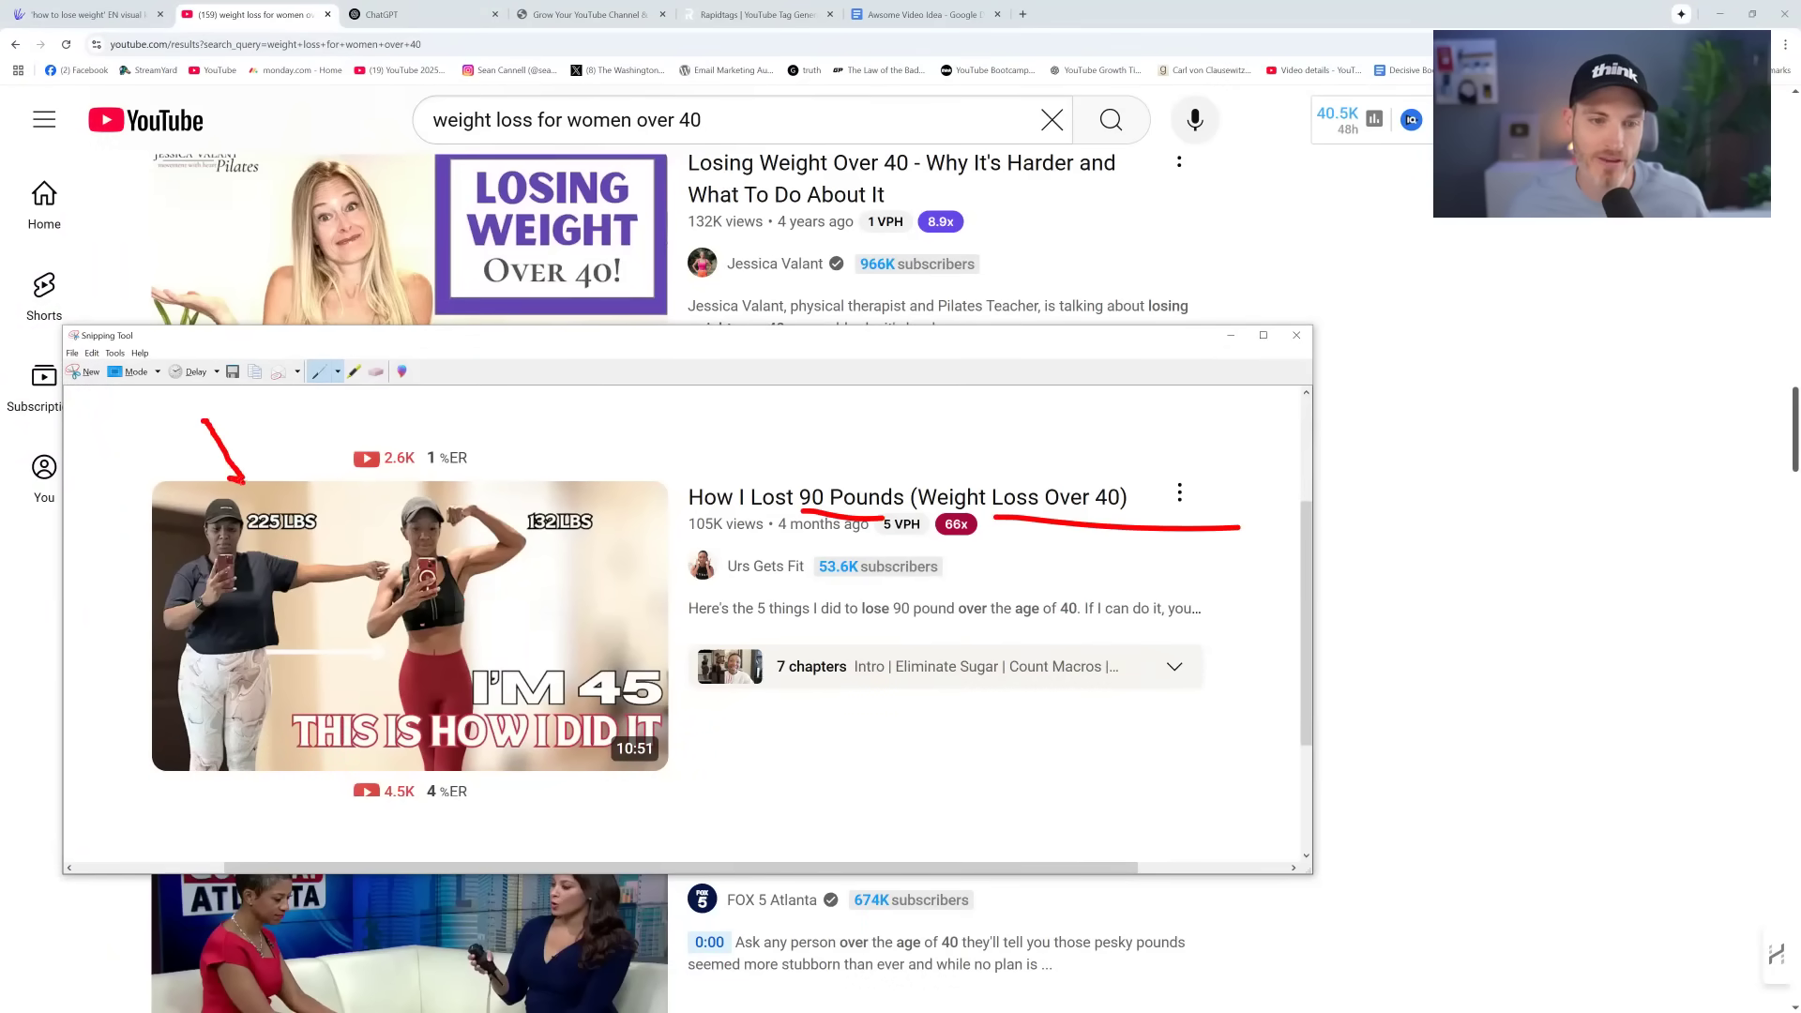
Paste the red-annotated 'How I Lost 90 Pounds' screenshot beneath the first image in the document
left_click(924, 15)
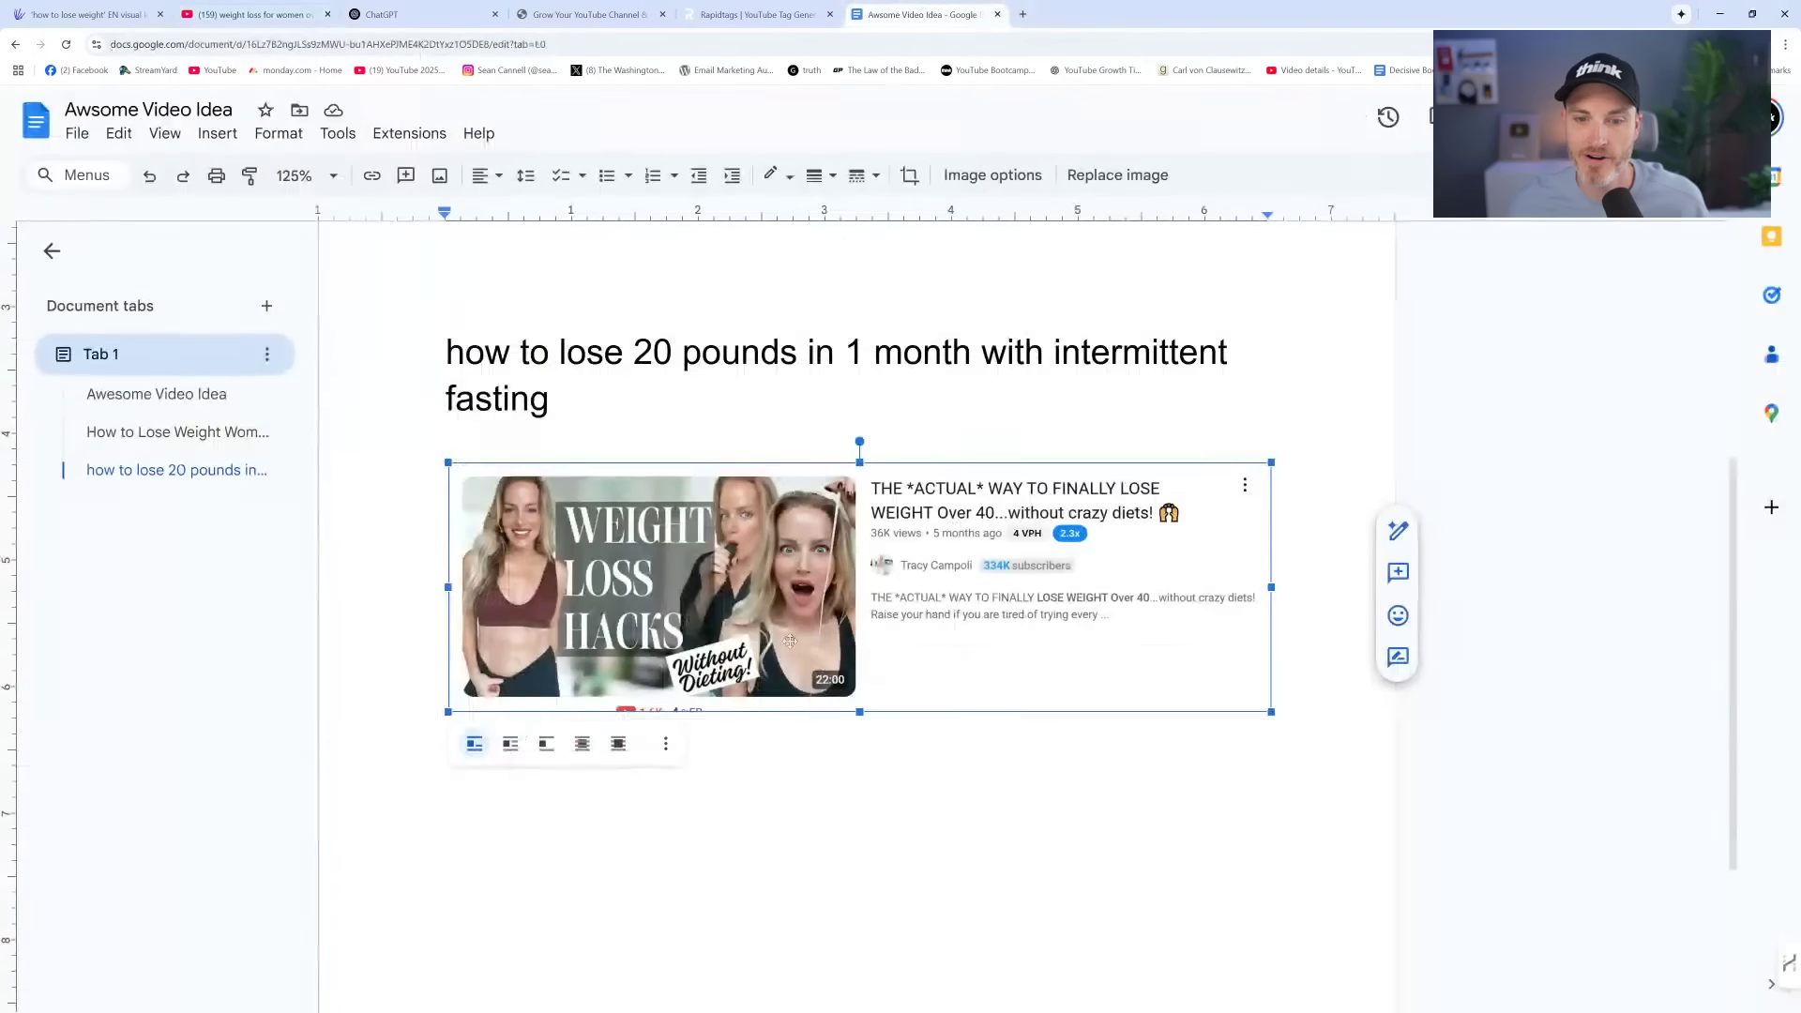
left_click(1336, 744)
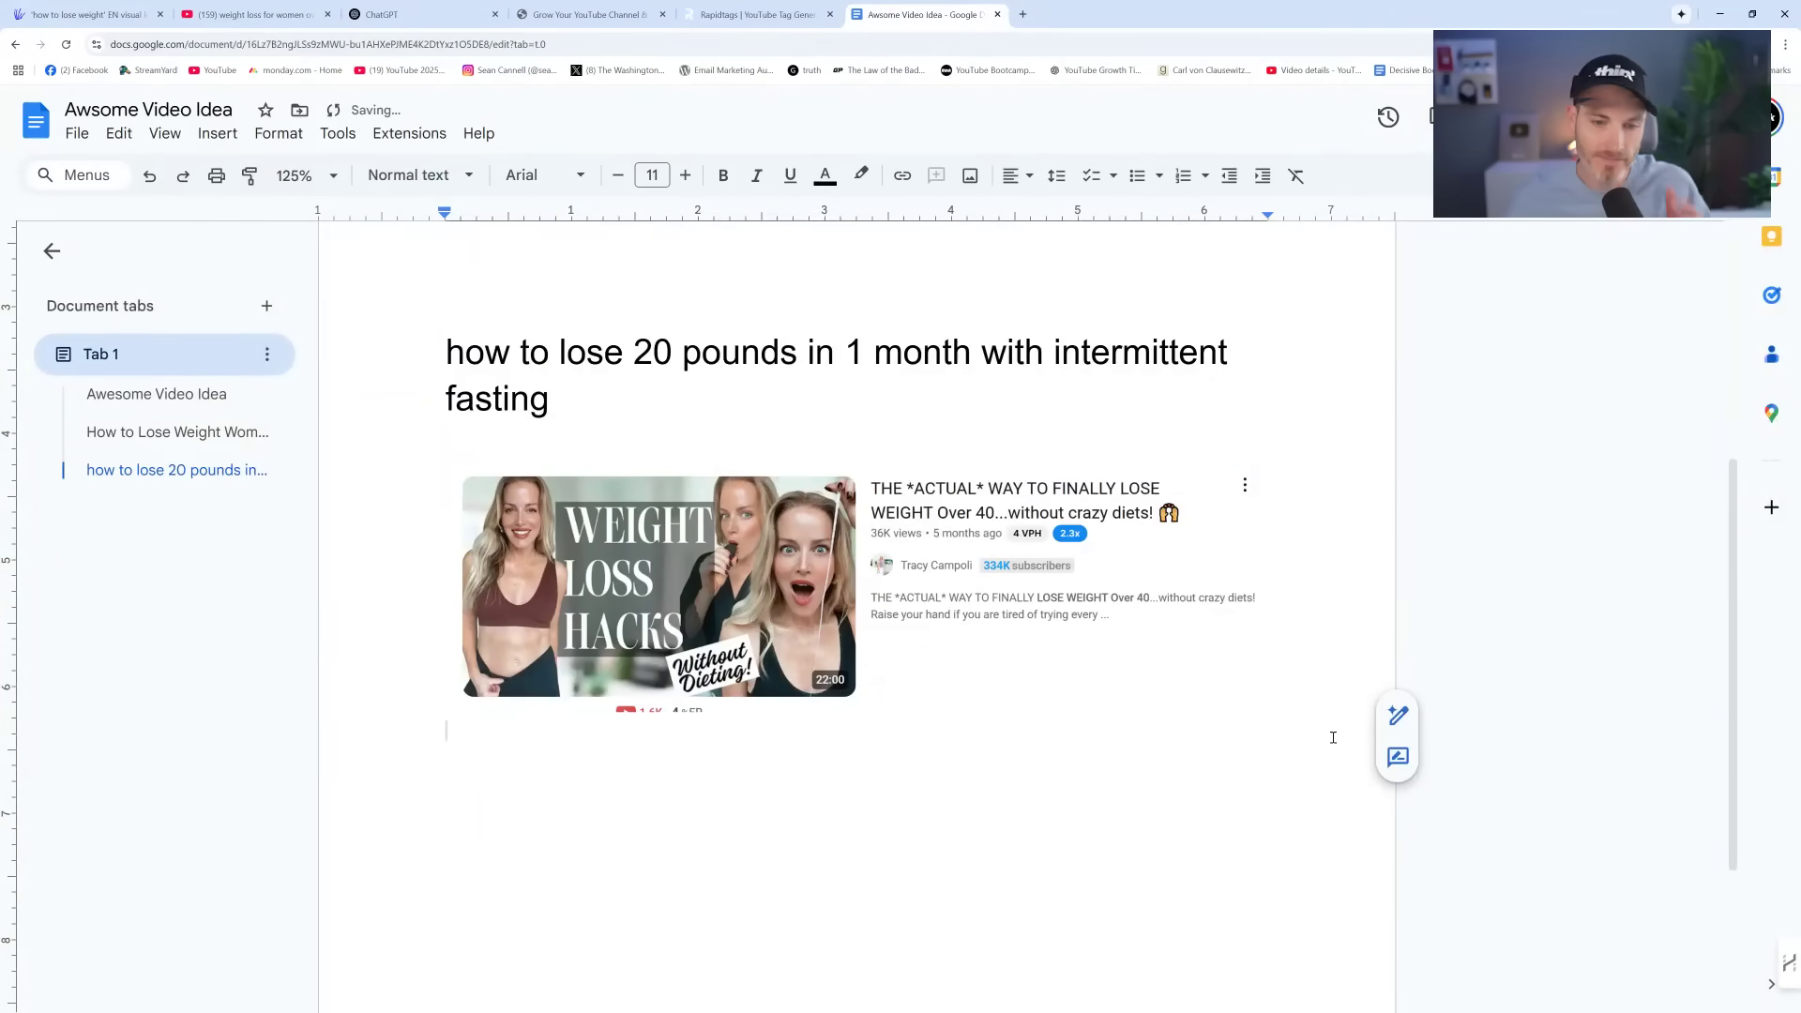
key("ctrl+v")
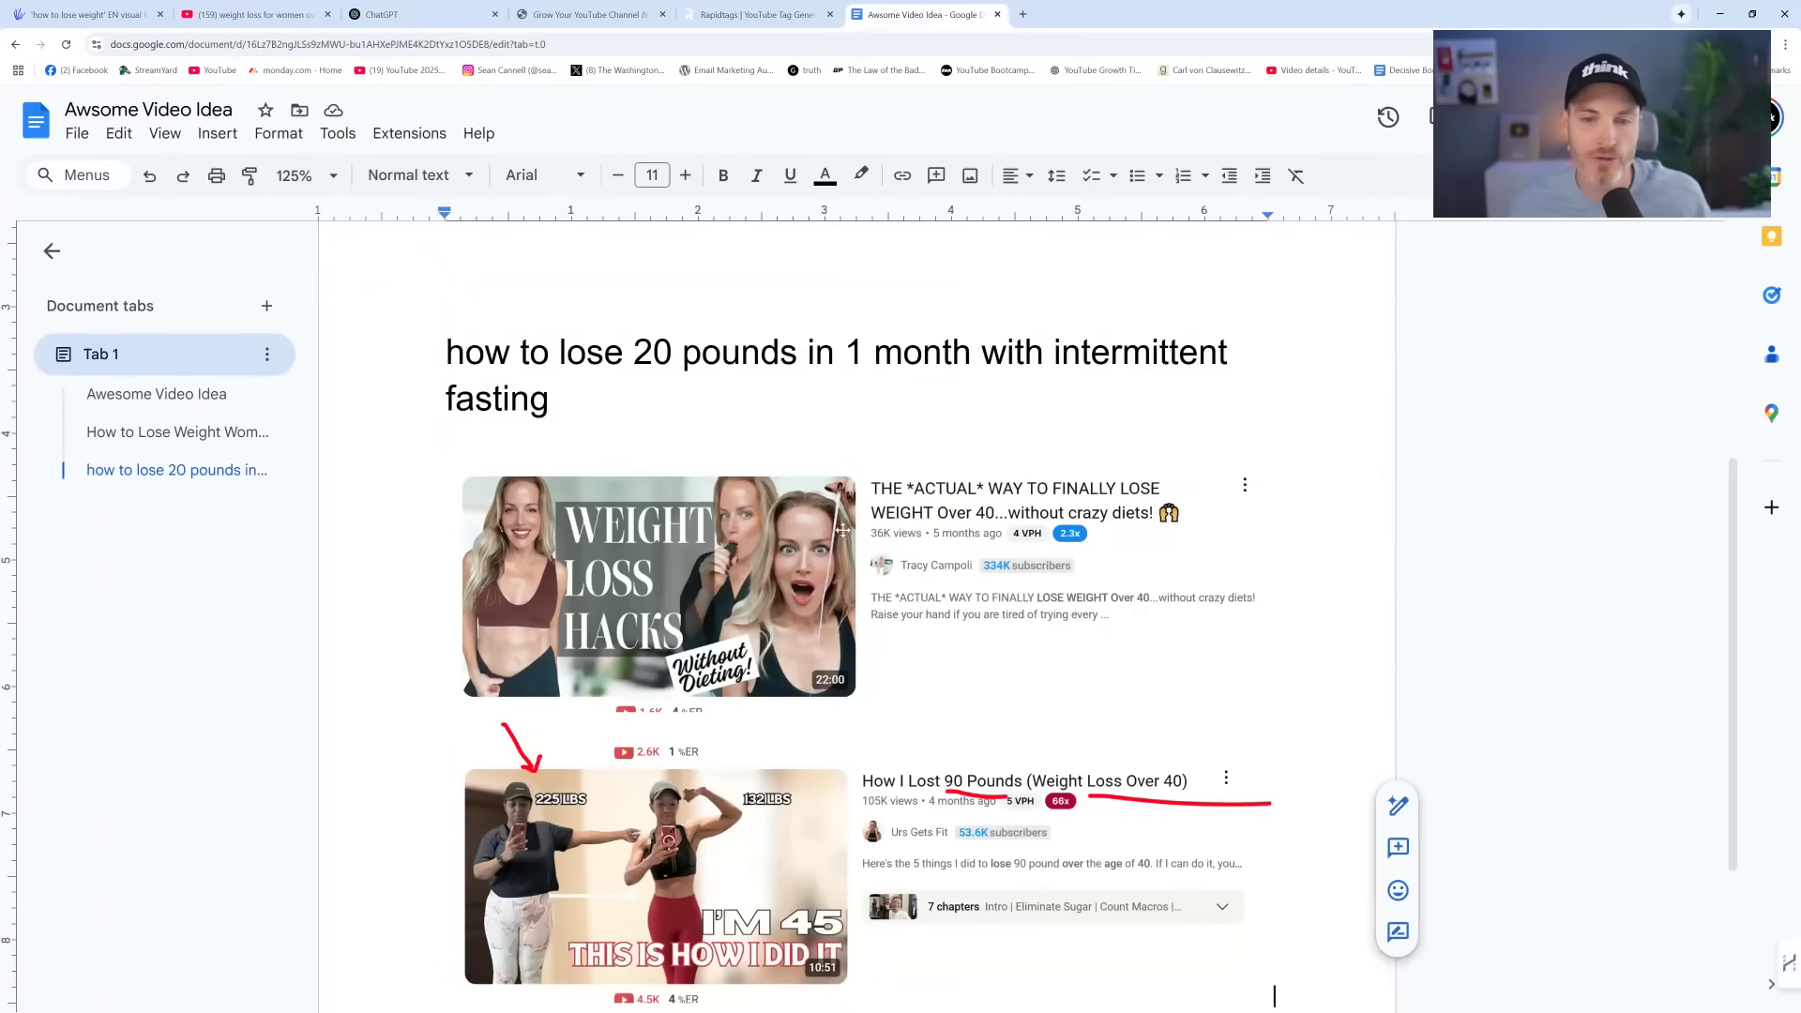
scroll(819, 438, "up", 4)
left_click(419, 19)
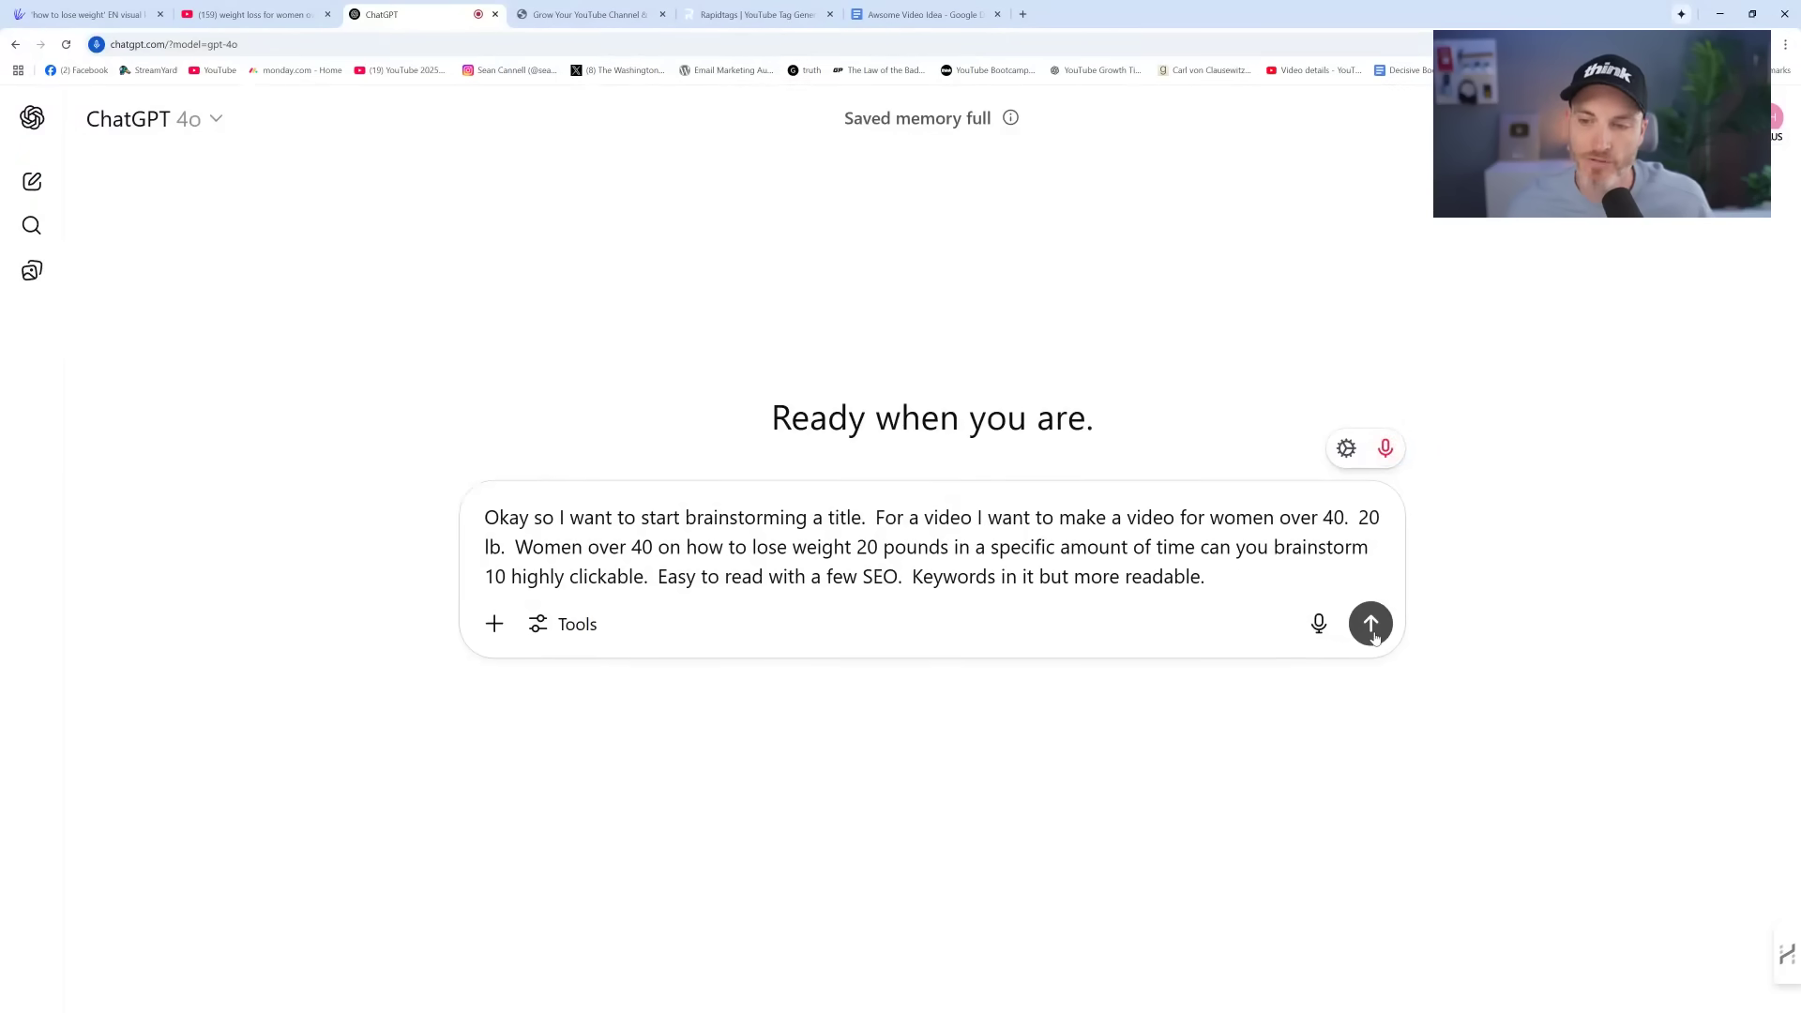
Send the title brainstorm request and copy the YouTube Title Brainstorm heading with all ten titles
left_click(1373, 637)
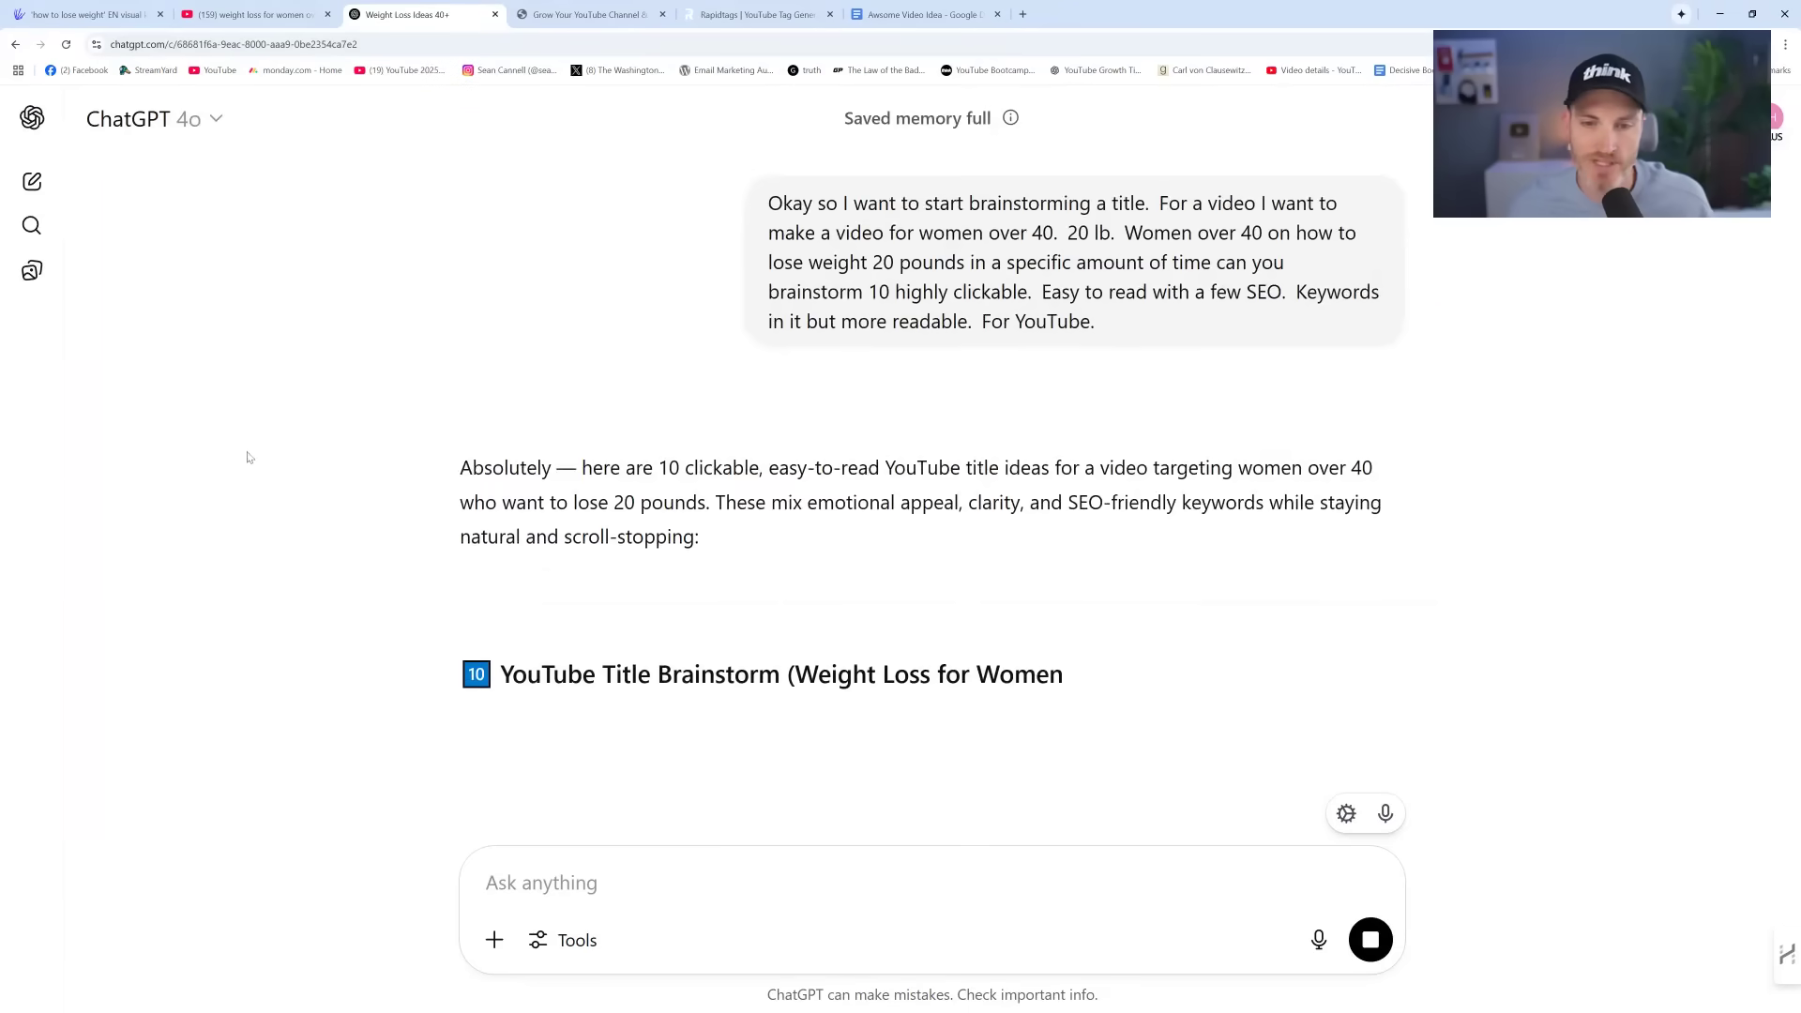
scroll(240, 415, "down", 3)
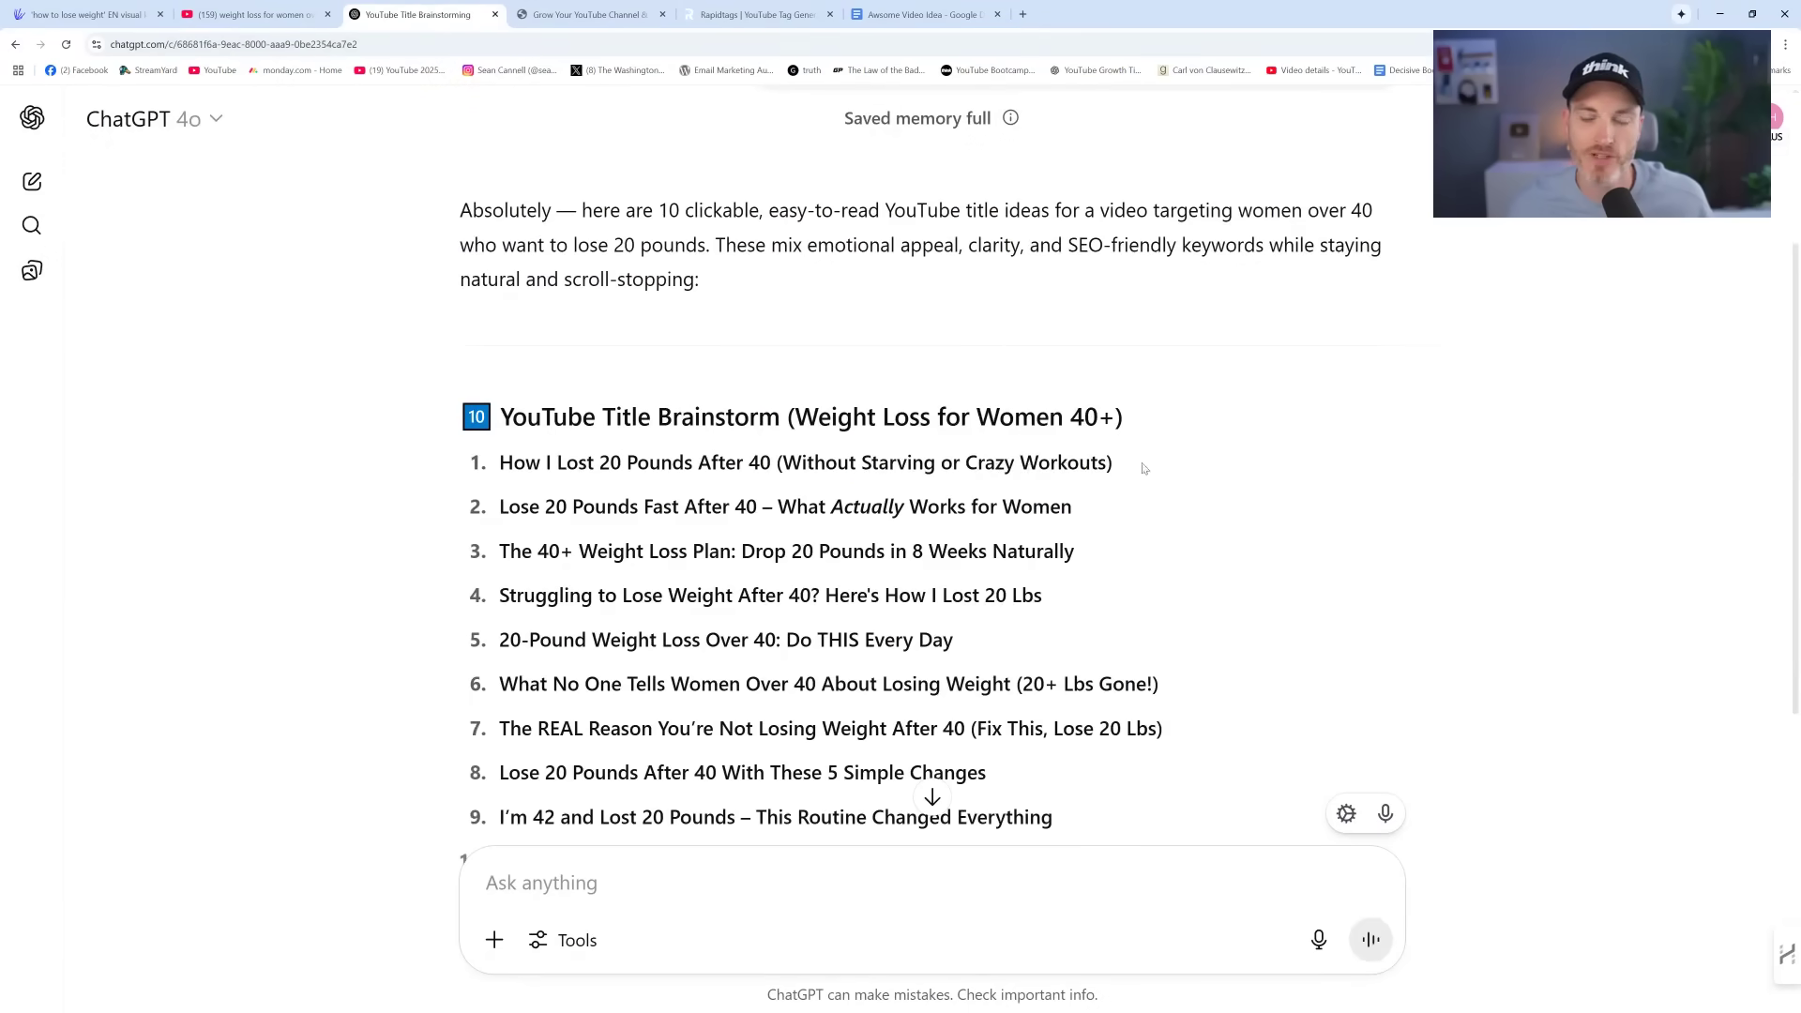
left_click_drag(1146, 469, 498, 466)
left_click(687, 512)
scroll(587, 532, "down", 2)
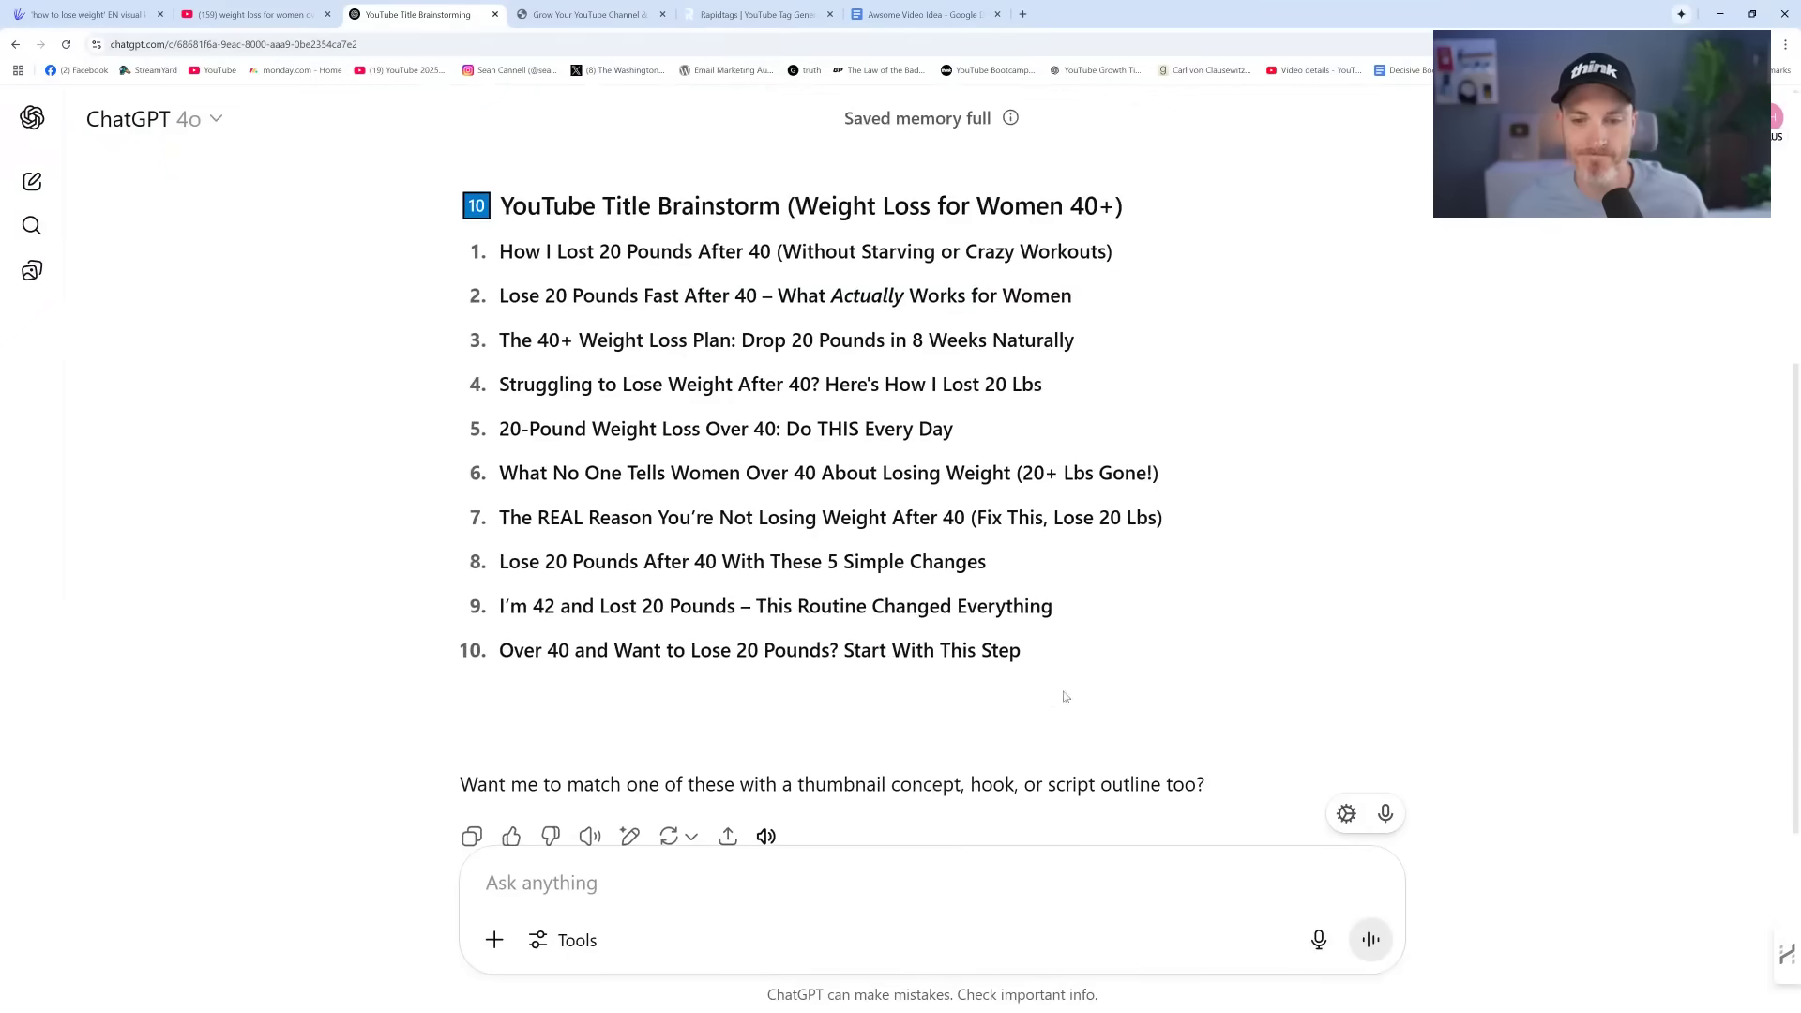
left_click_drag(1024, 651, 463, 204)
key("ctrl+c")
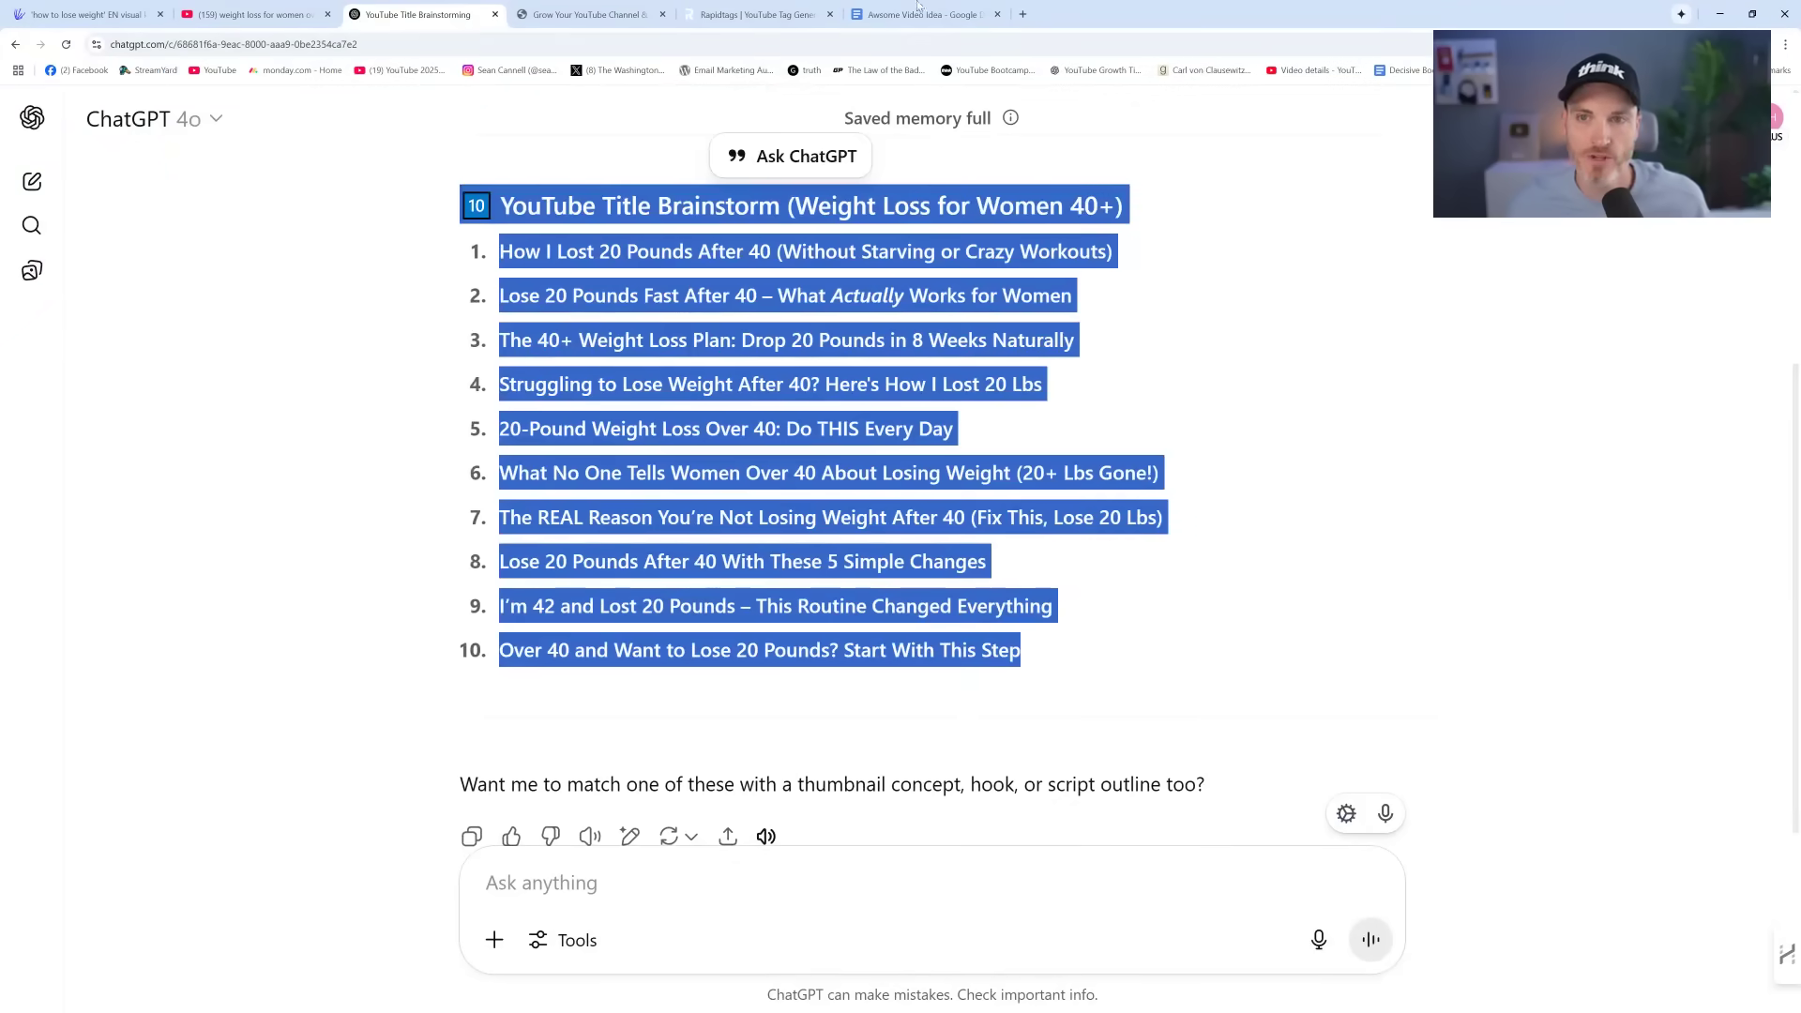
left_click(925, 14)
Paste the ten-title brainstorm list on a new line below the screenshots
left_click(1309, 710)
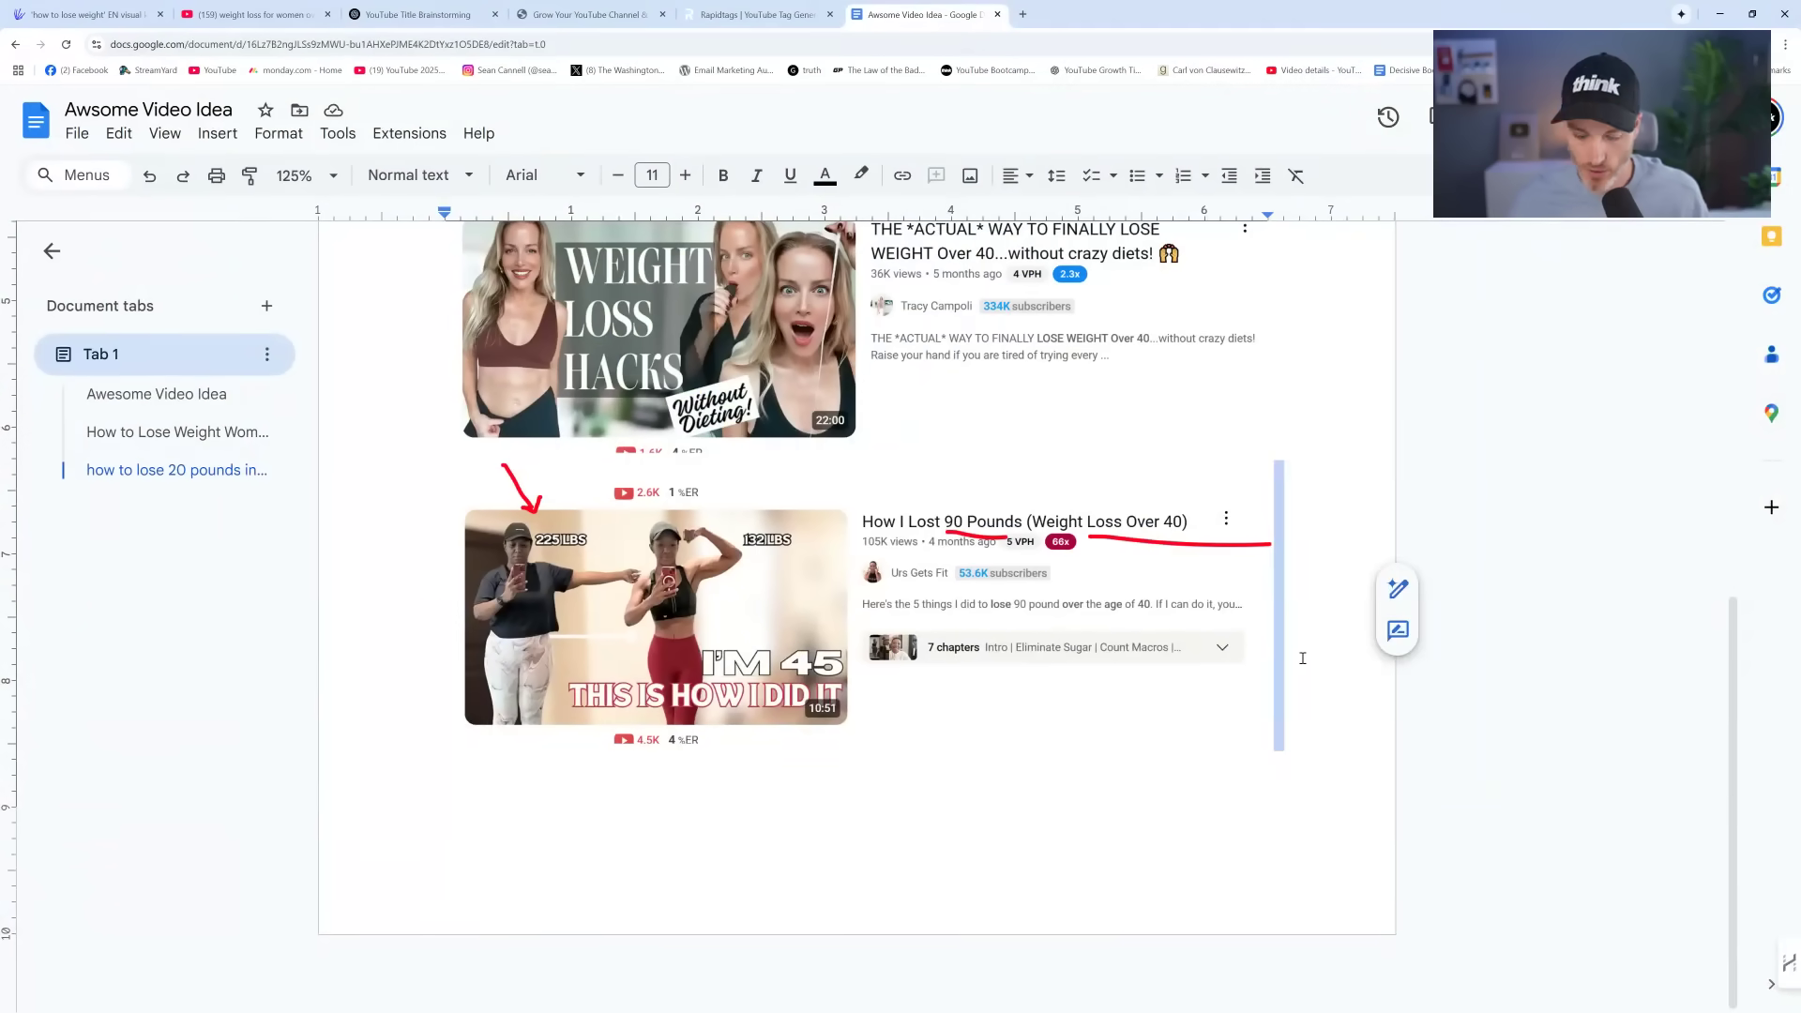
key("Return")
key("ctrl+v")
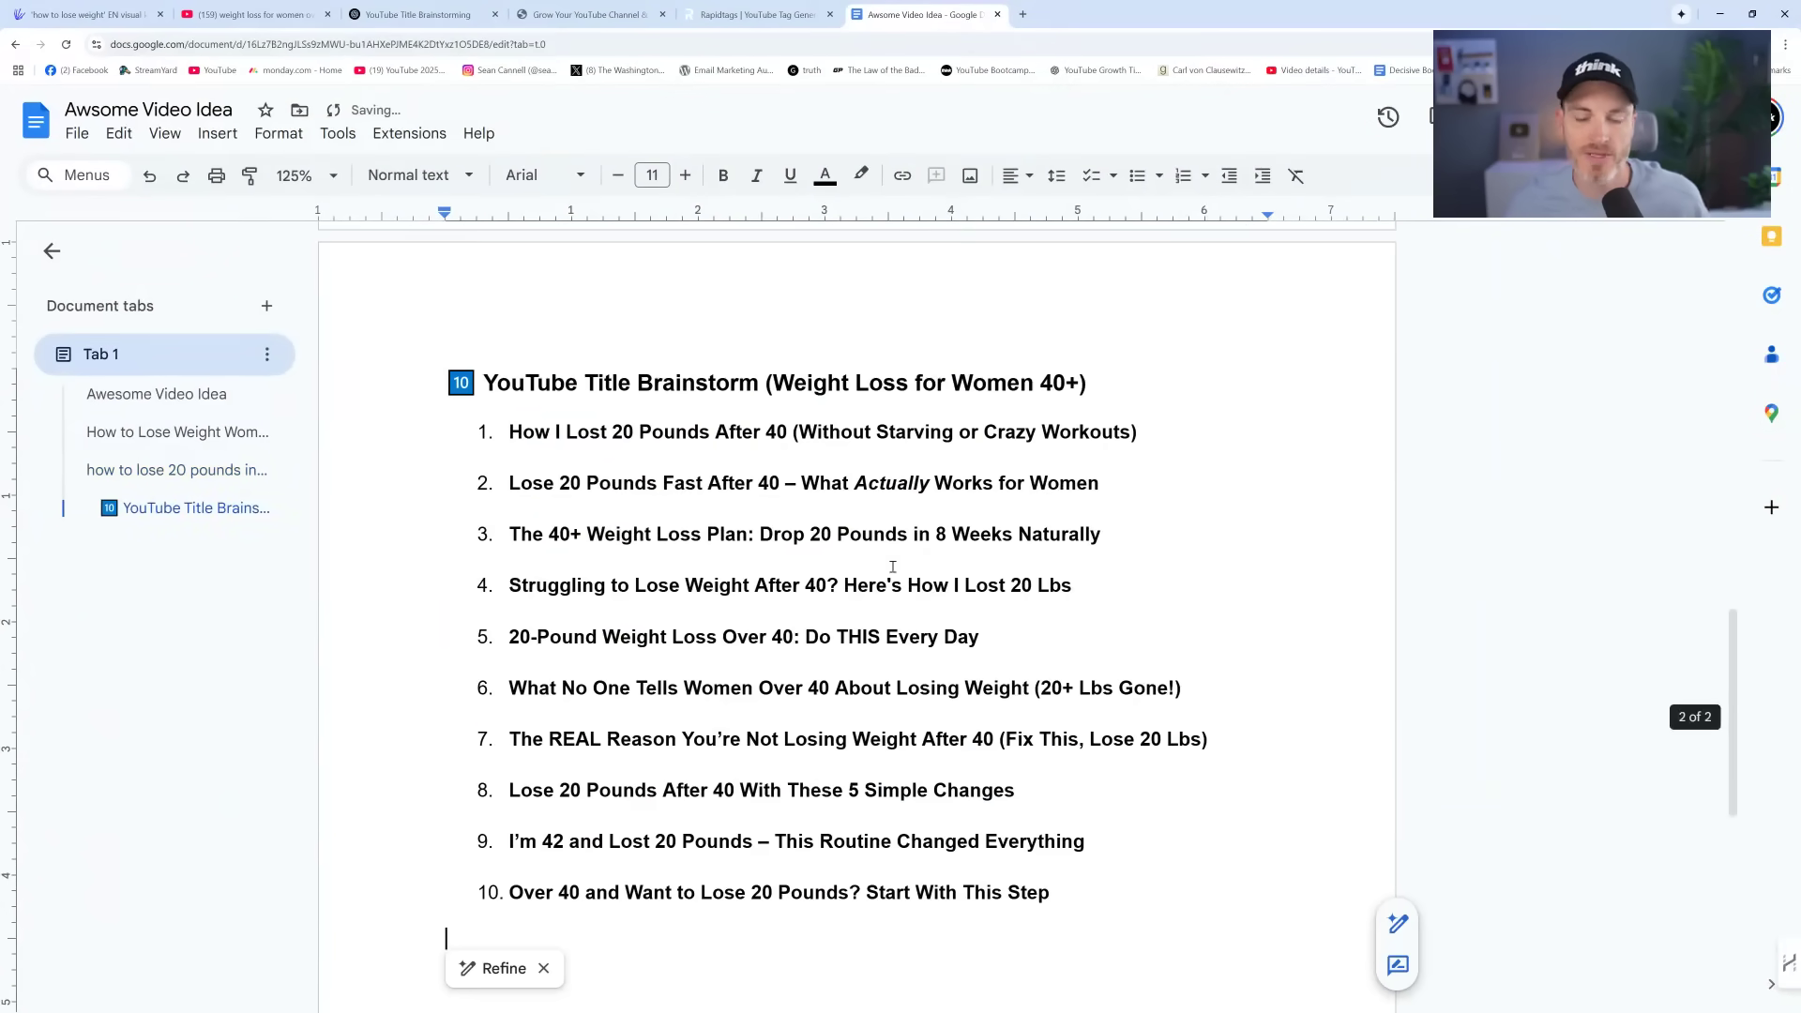
scroll(469, 579, "down", 1)
scroll(469, 579, "down", 3)
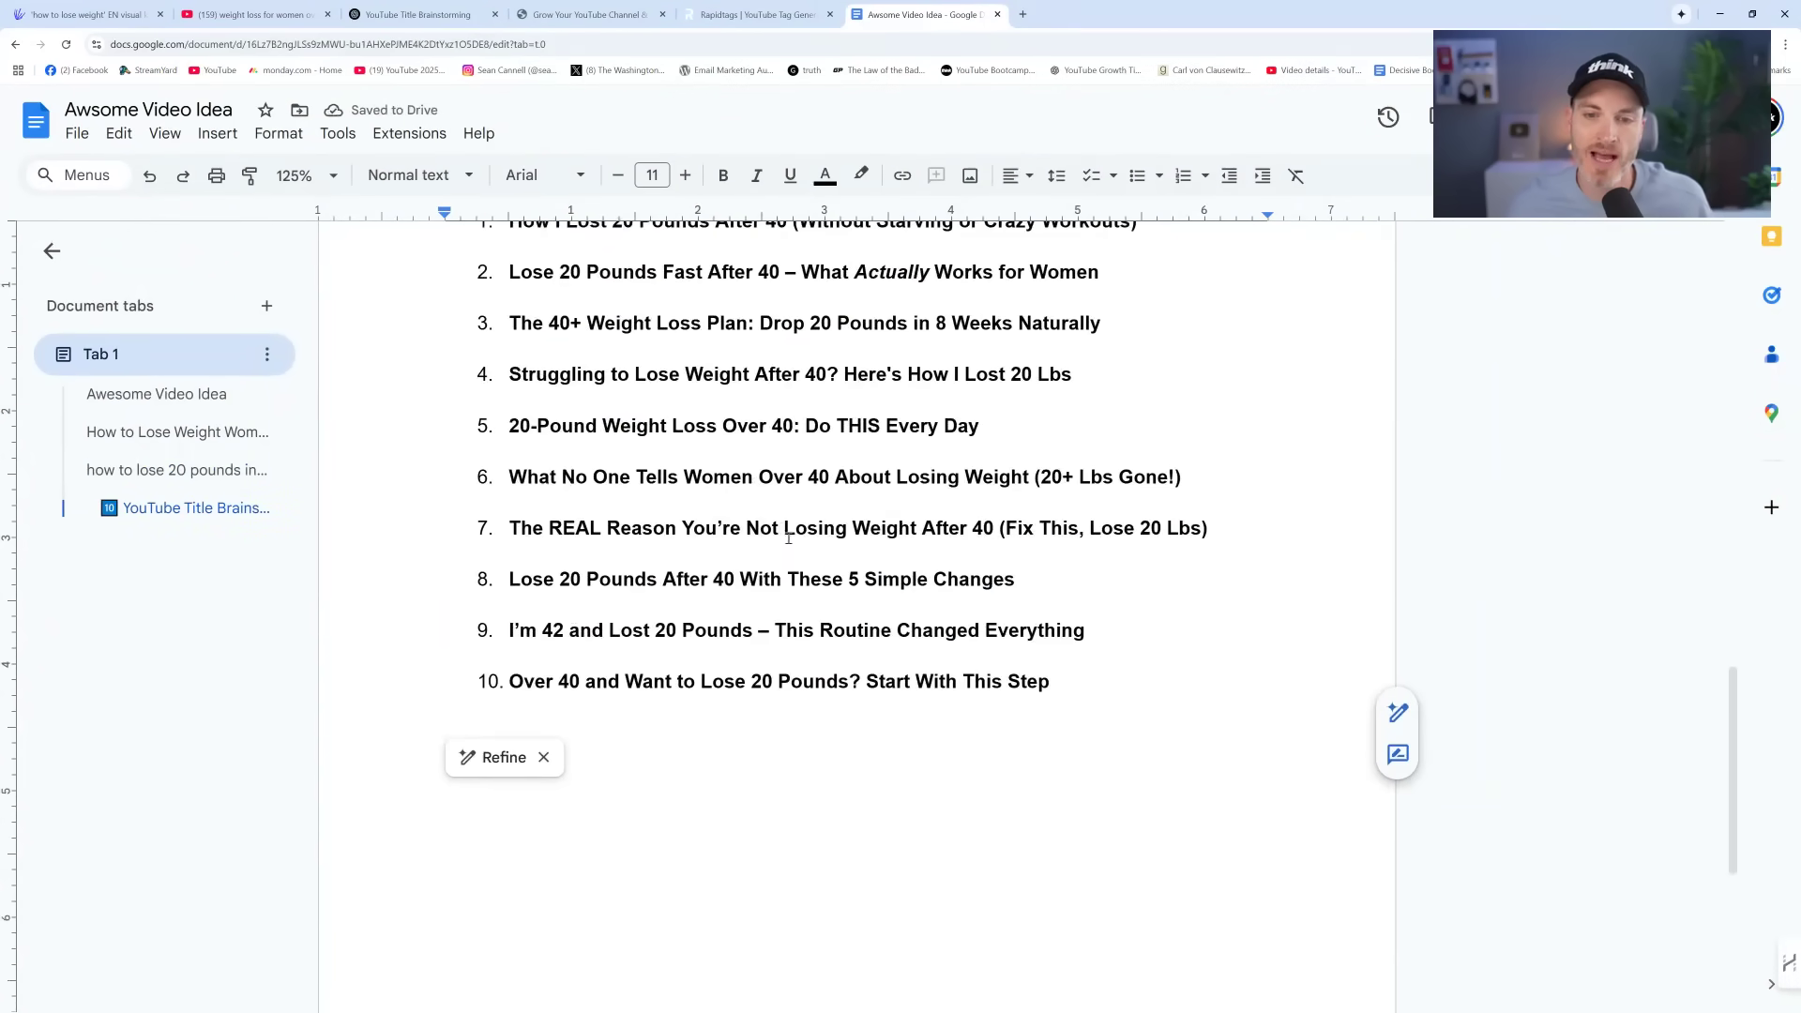
scroll(657, 573, "up", 3)
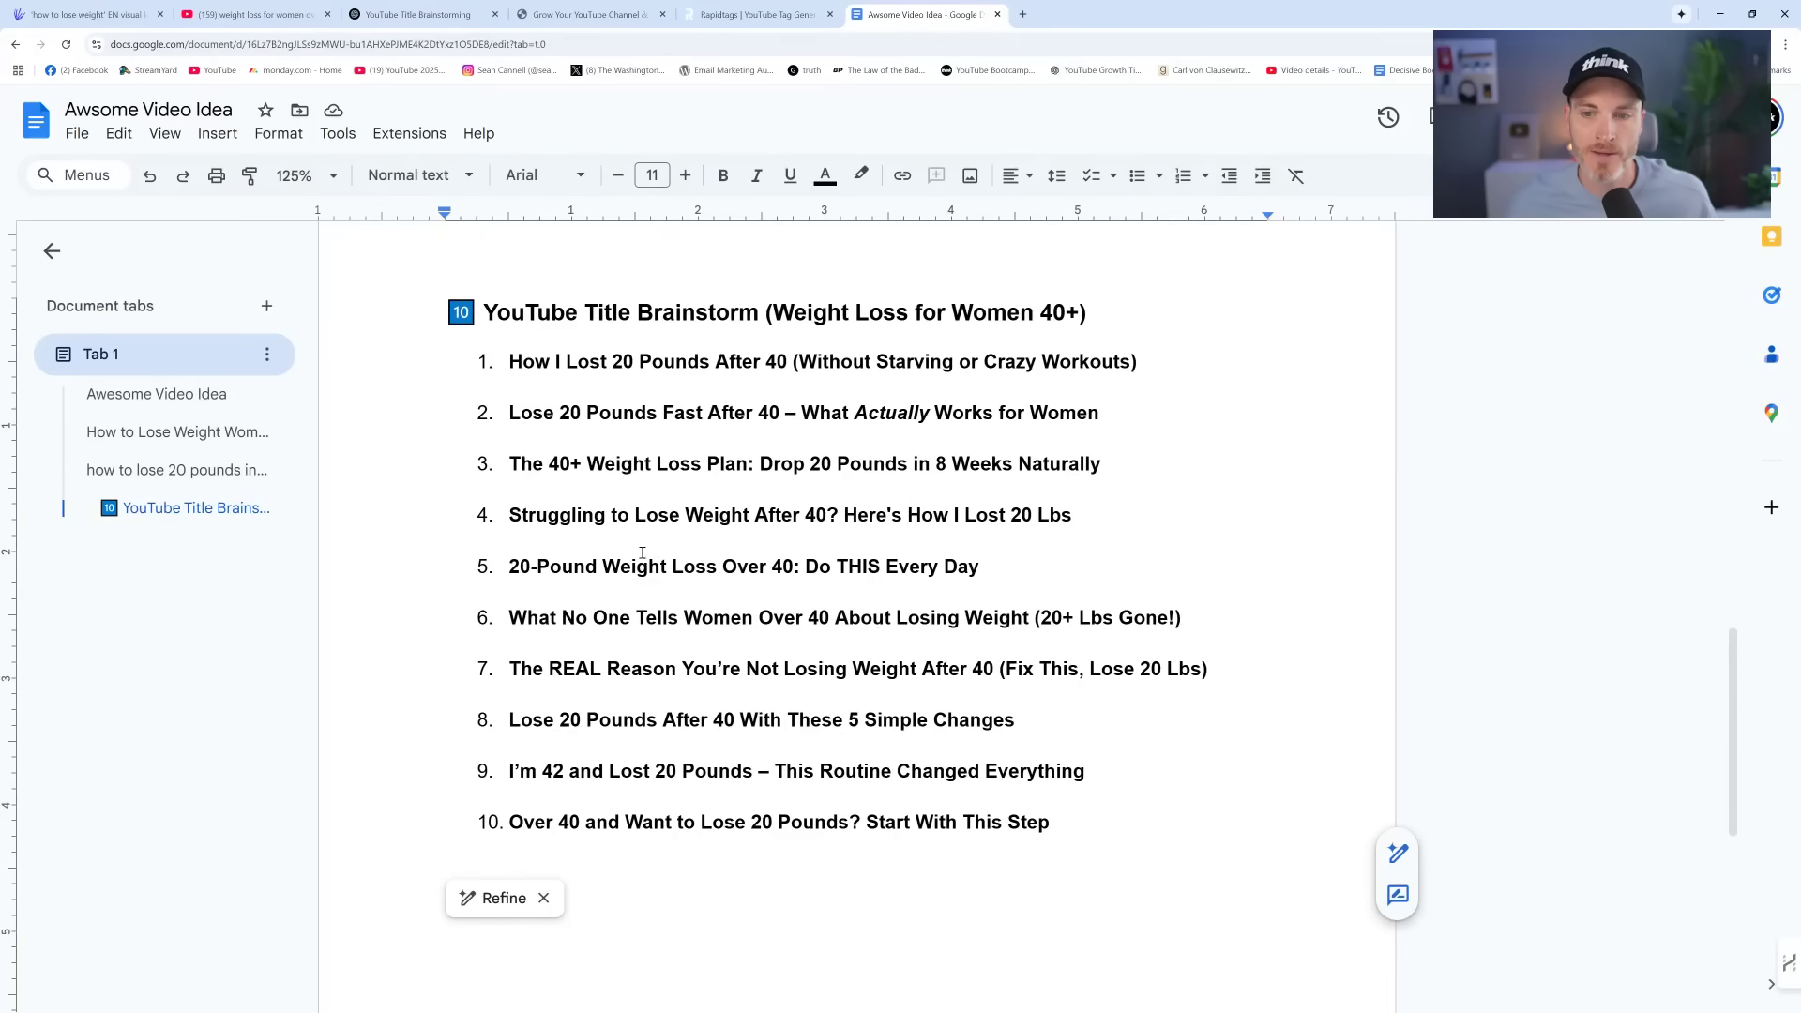
Change title 3 to 'Drop 20 Pounds in 3 Weeks Naturally' by replacing the 8 with 3
left_click_drag(507, 774, 1093, 776)
left_click(1096, 773)
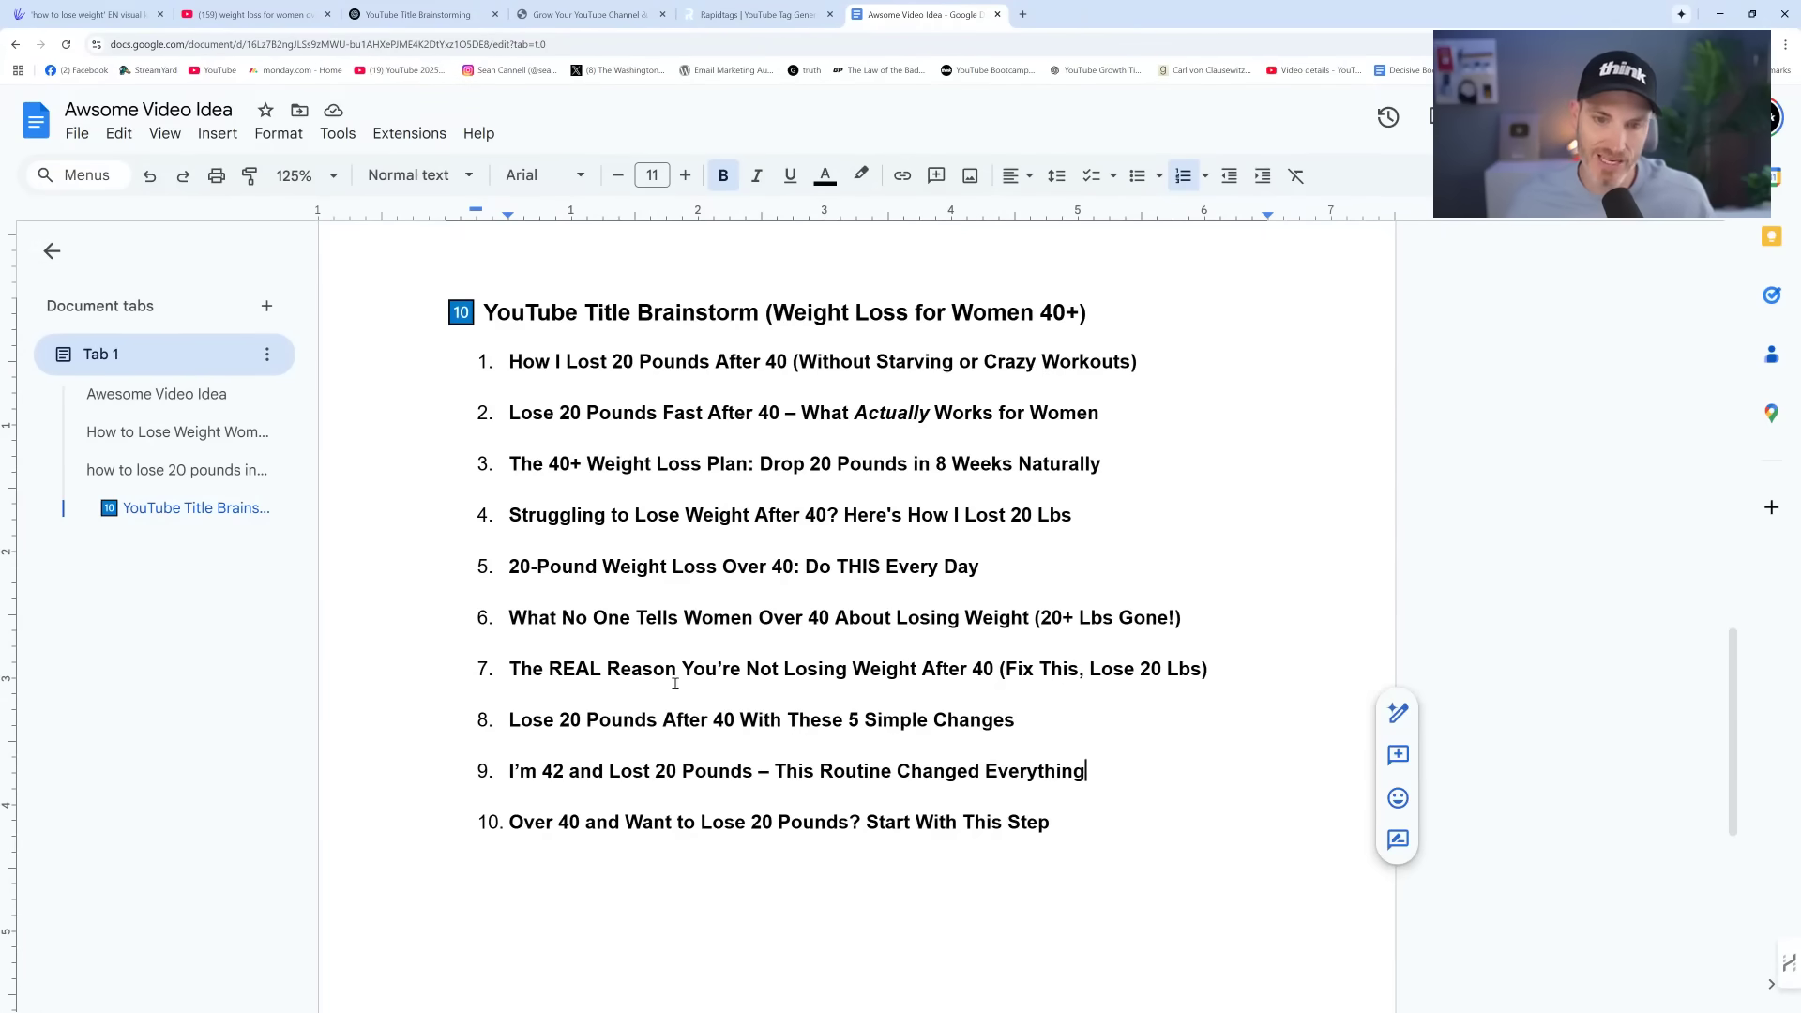
triple_click(584, 770)
left_click(1000, 772)
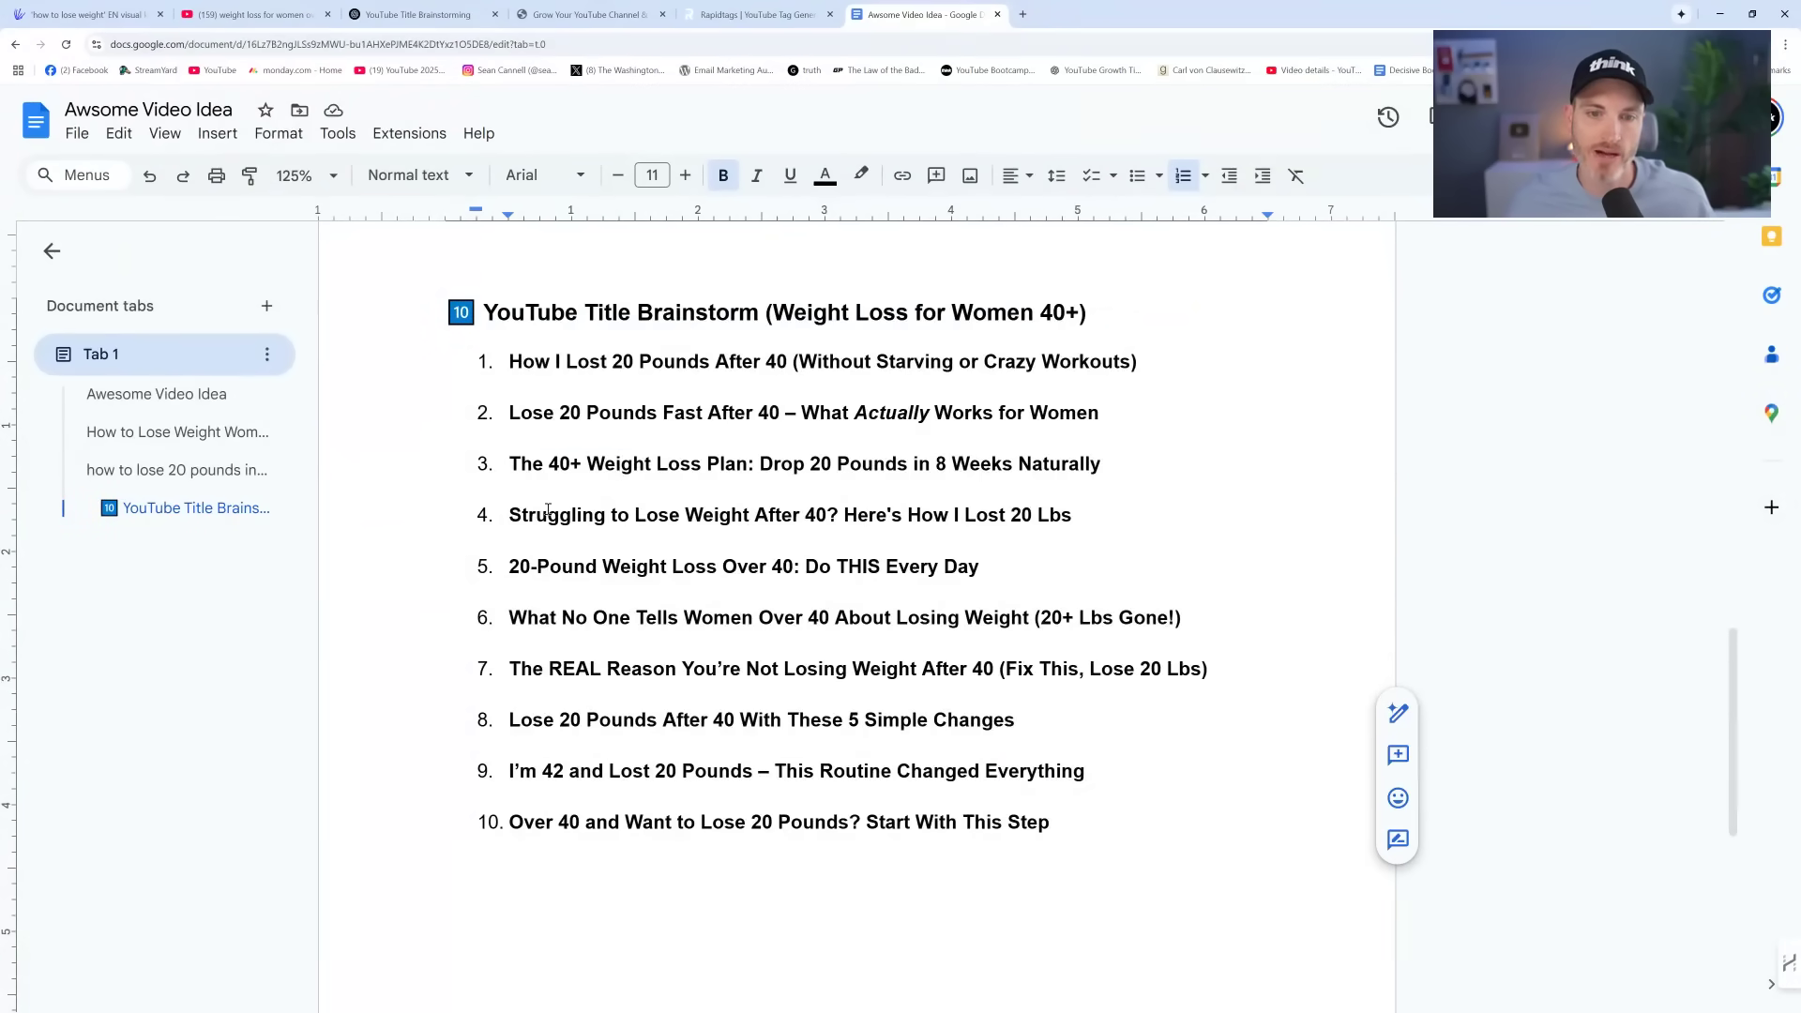
left_click_drag(509, 463, 1099, 463)
left_click(775, 469)
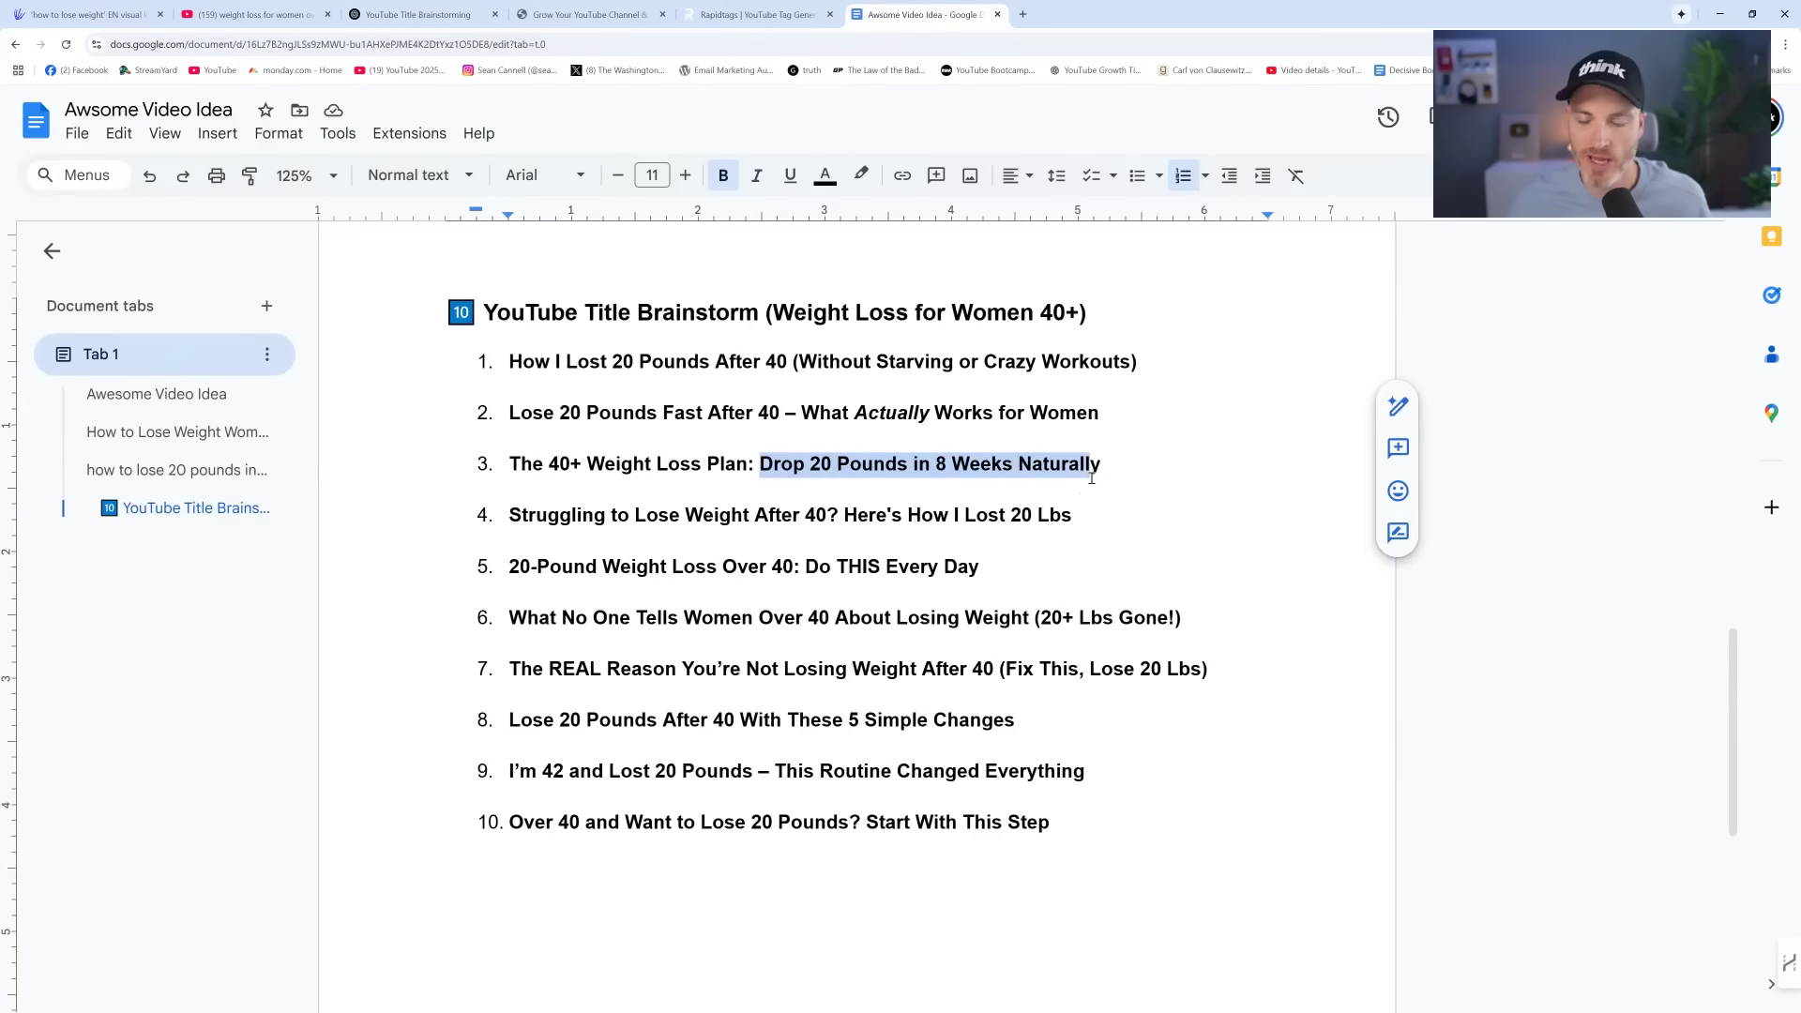
left_click(950, 463)
key("BackSpace")
type("3")
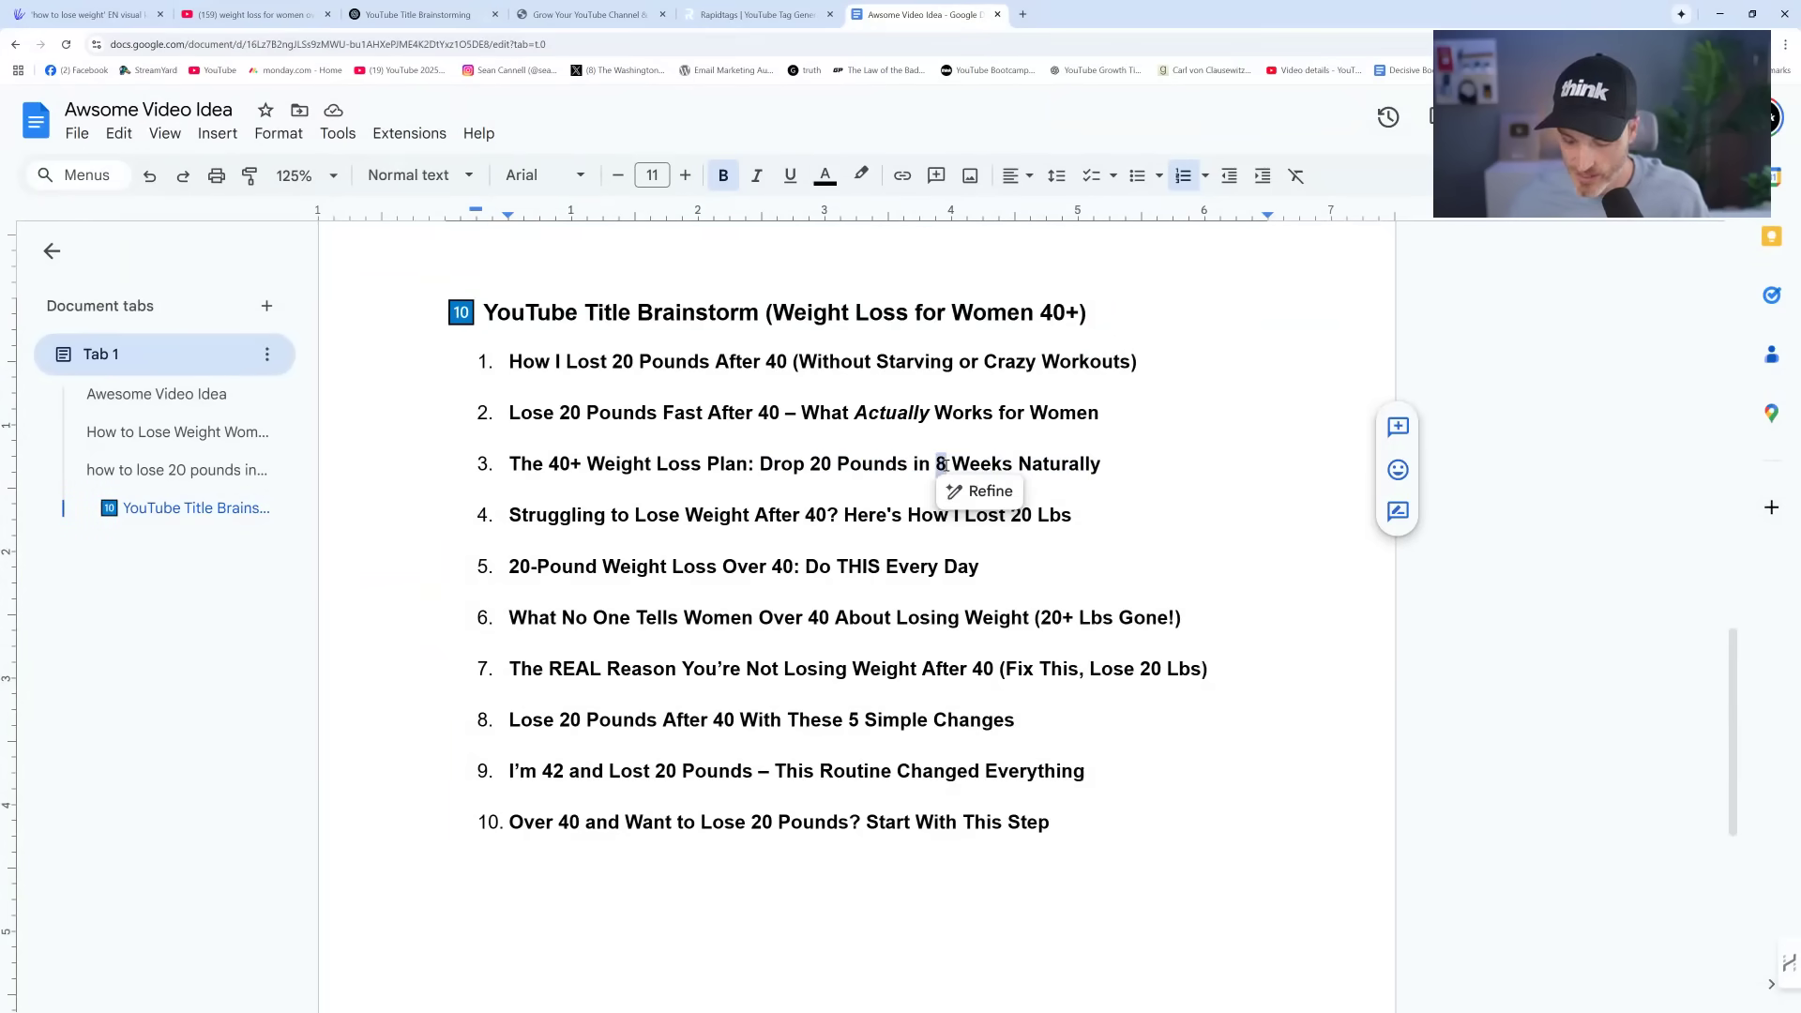
Try a yellow highlight on title 3, then remove it again
left_click_drag(1100, 462, 507, 463)
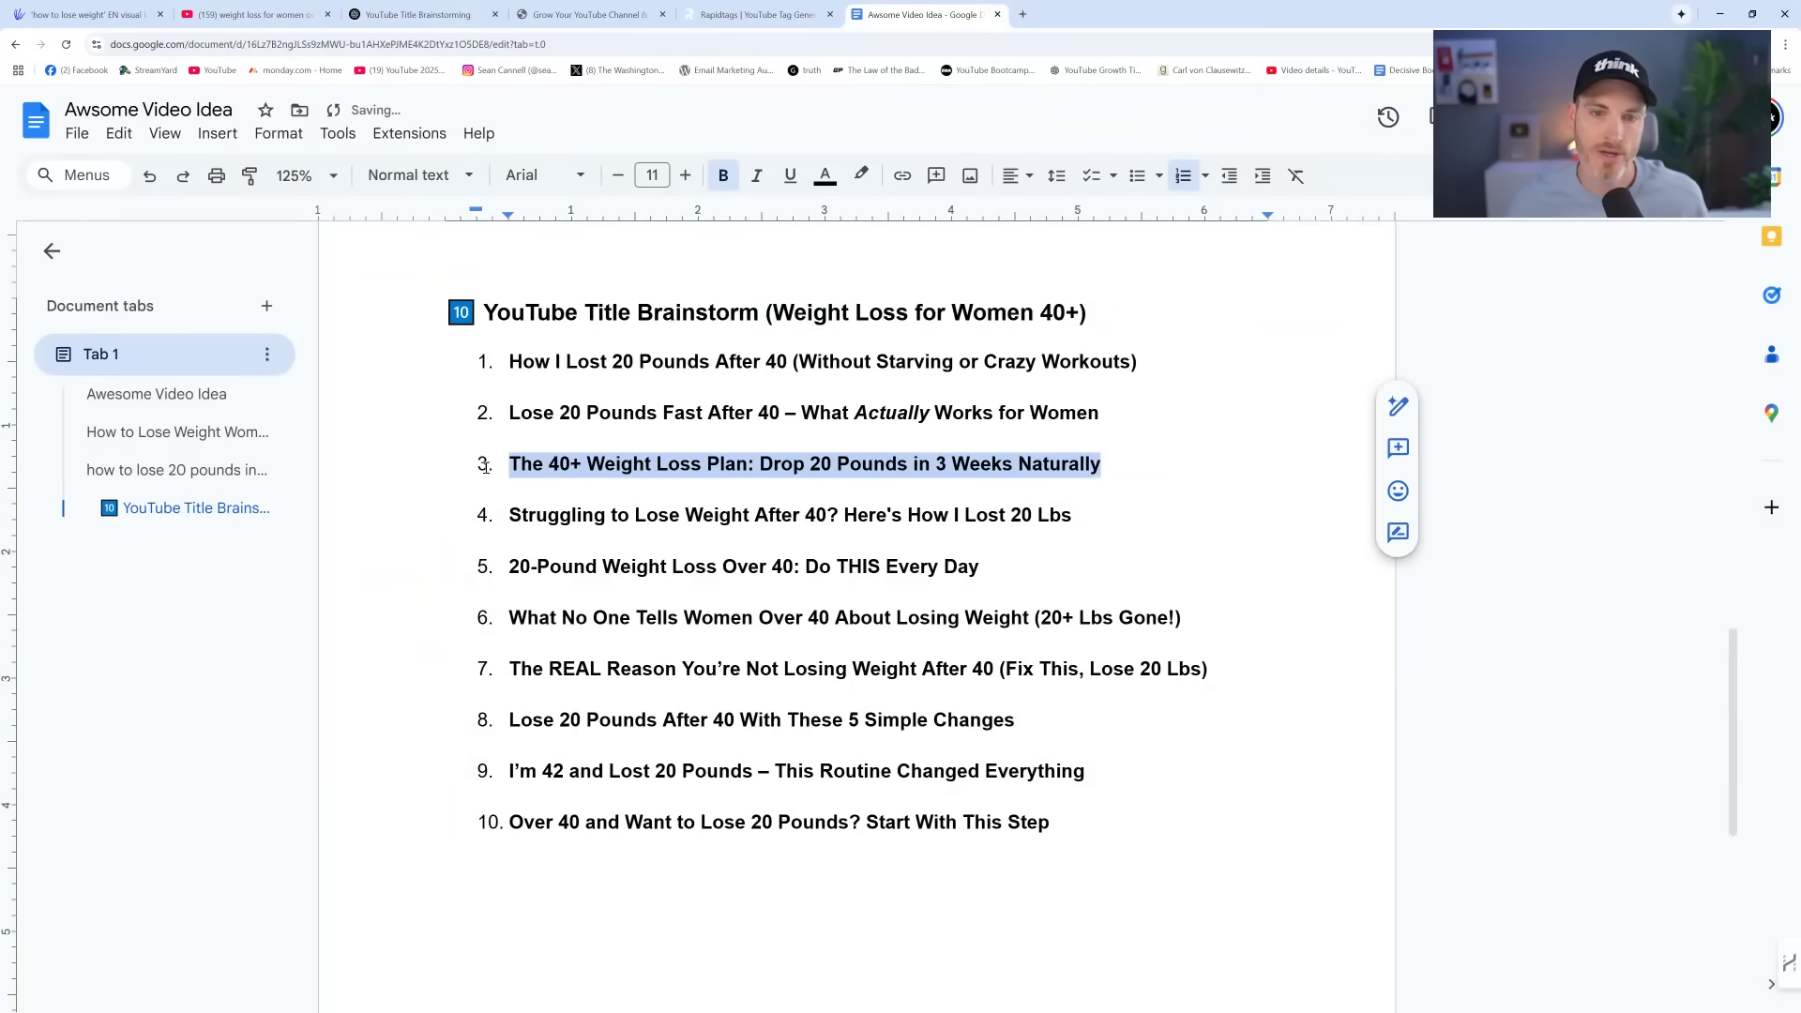
left_click(861, 175)
left_click(937, 273)
left_click(644, 519)
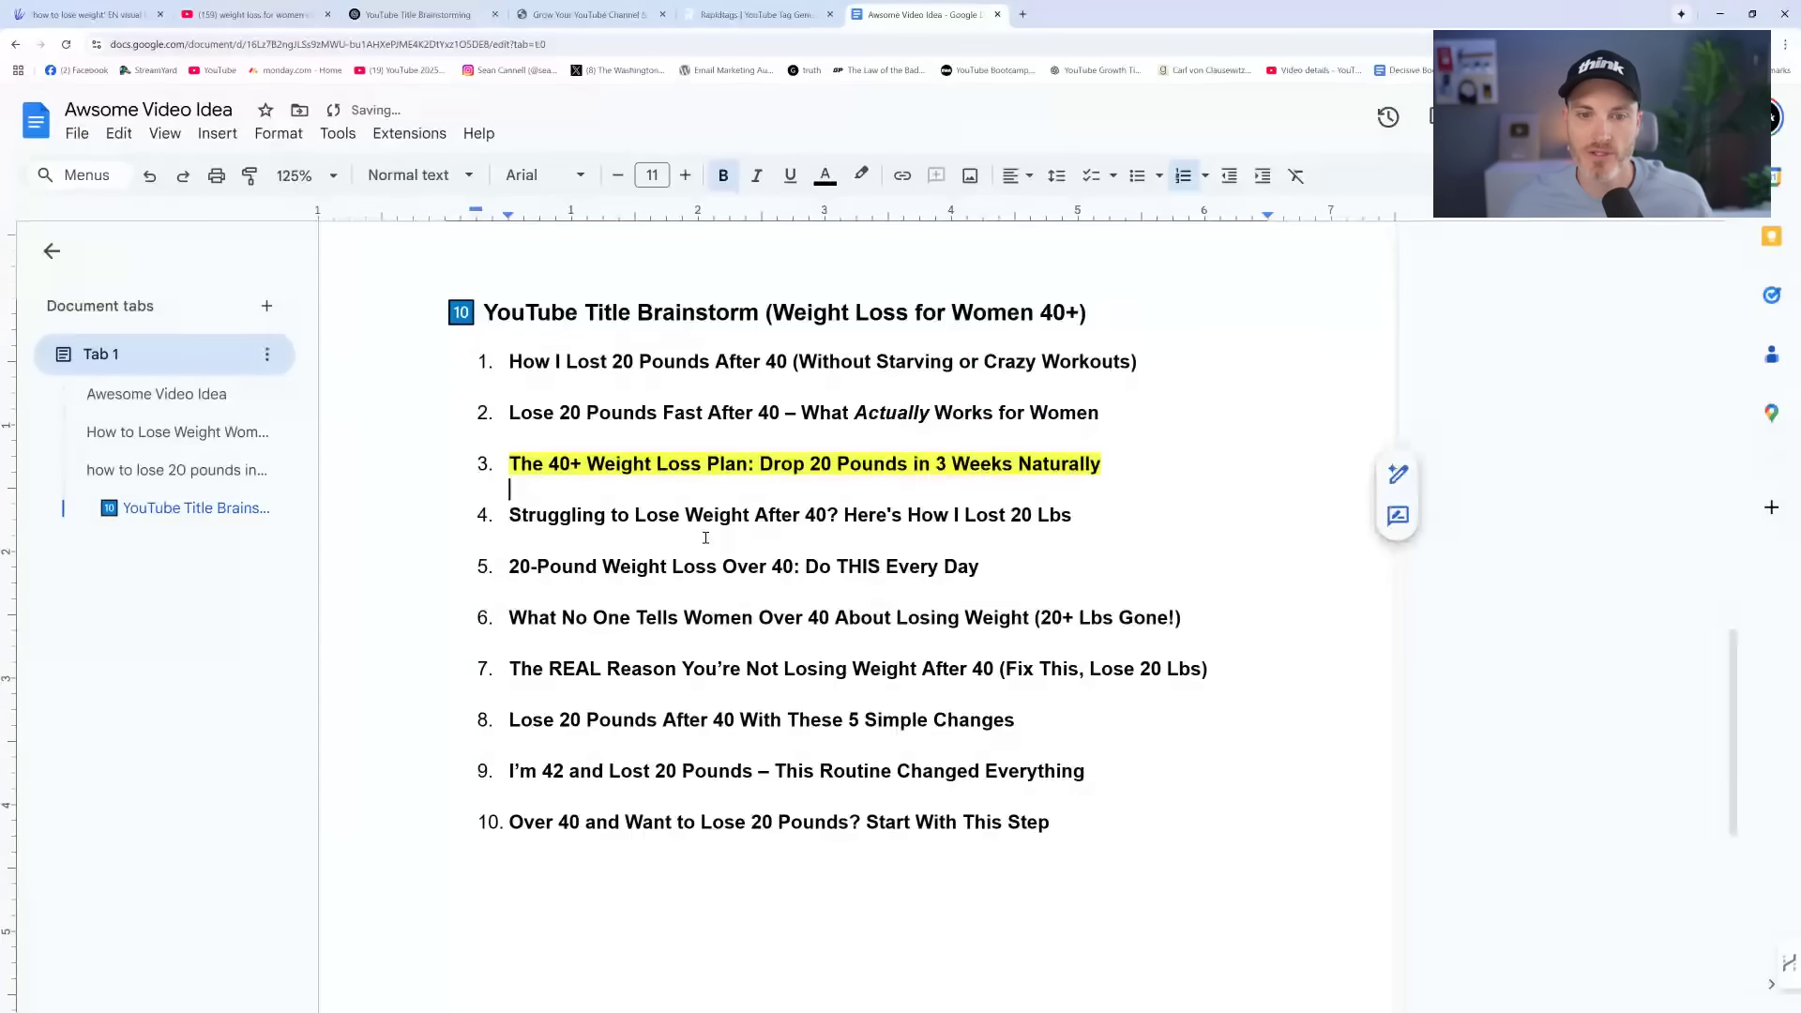
left_click_drag(1101, 463, 507, 463)
left_click(861, 175)
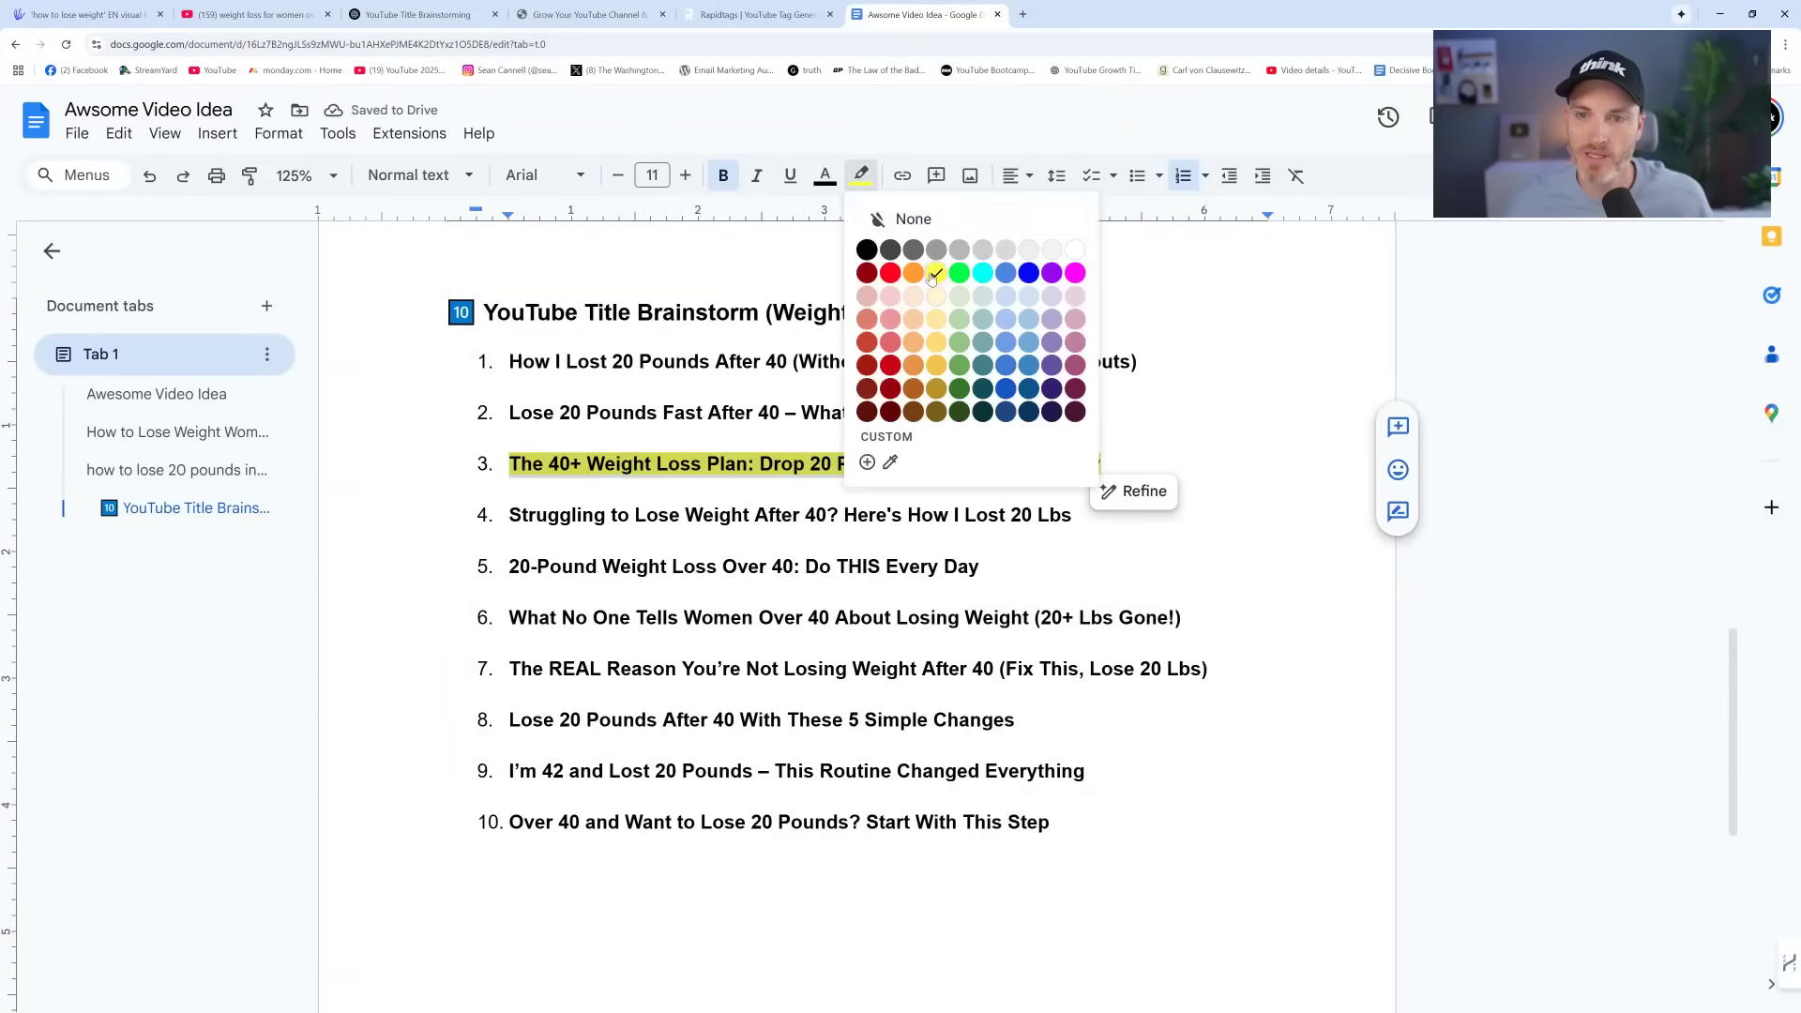
left_click(909, 216)
left_click(831, 566)
Dictate a question asking which title is strongest for click-through and review ChatGPT's recommended pick
left_click(418, 14)
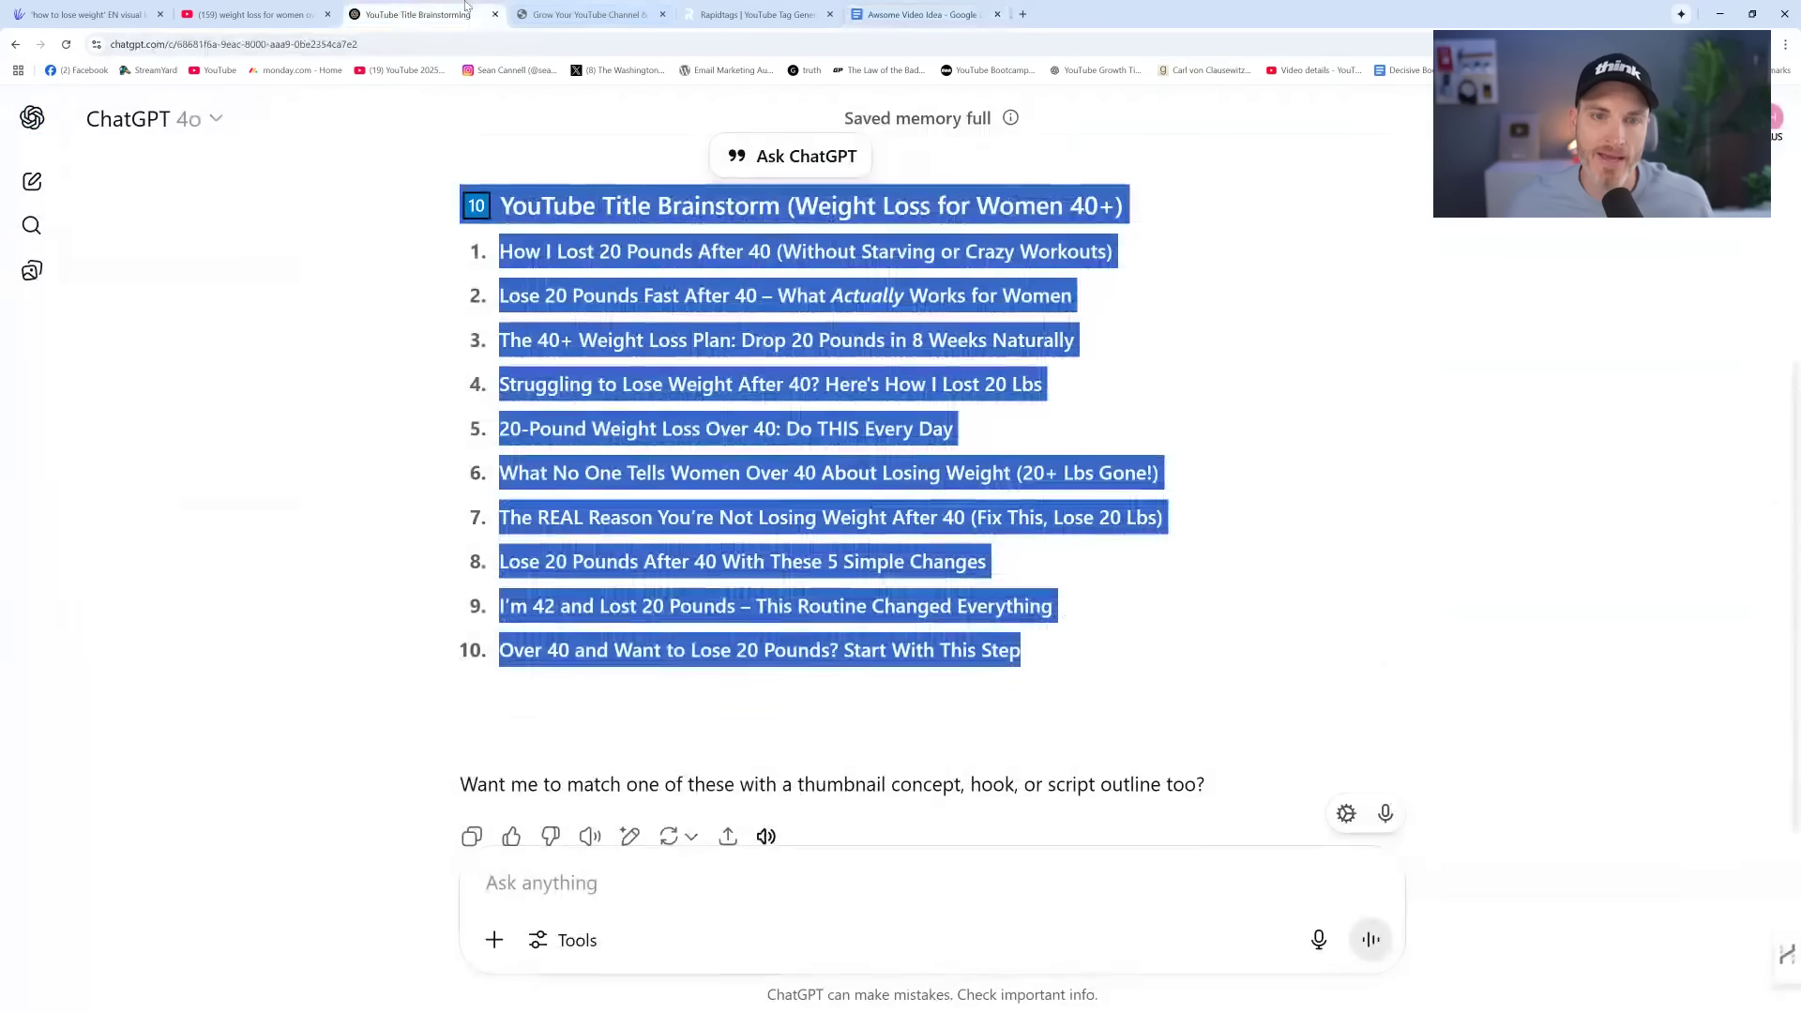
left_click(793, 888)
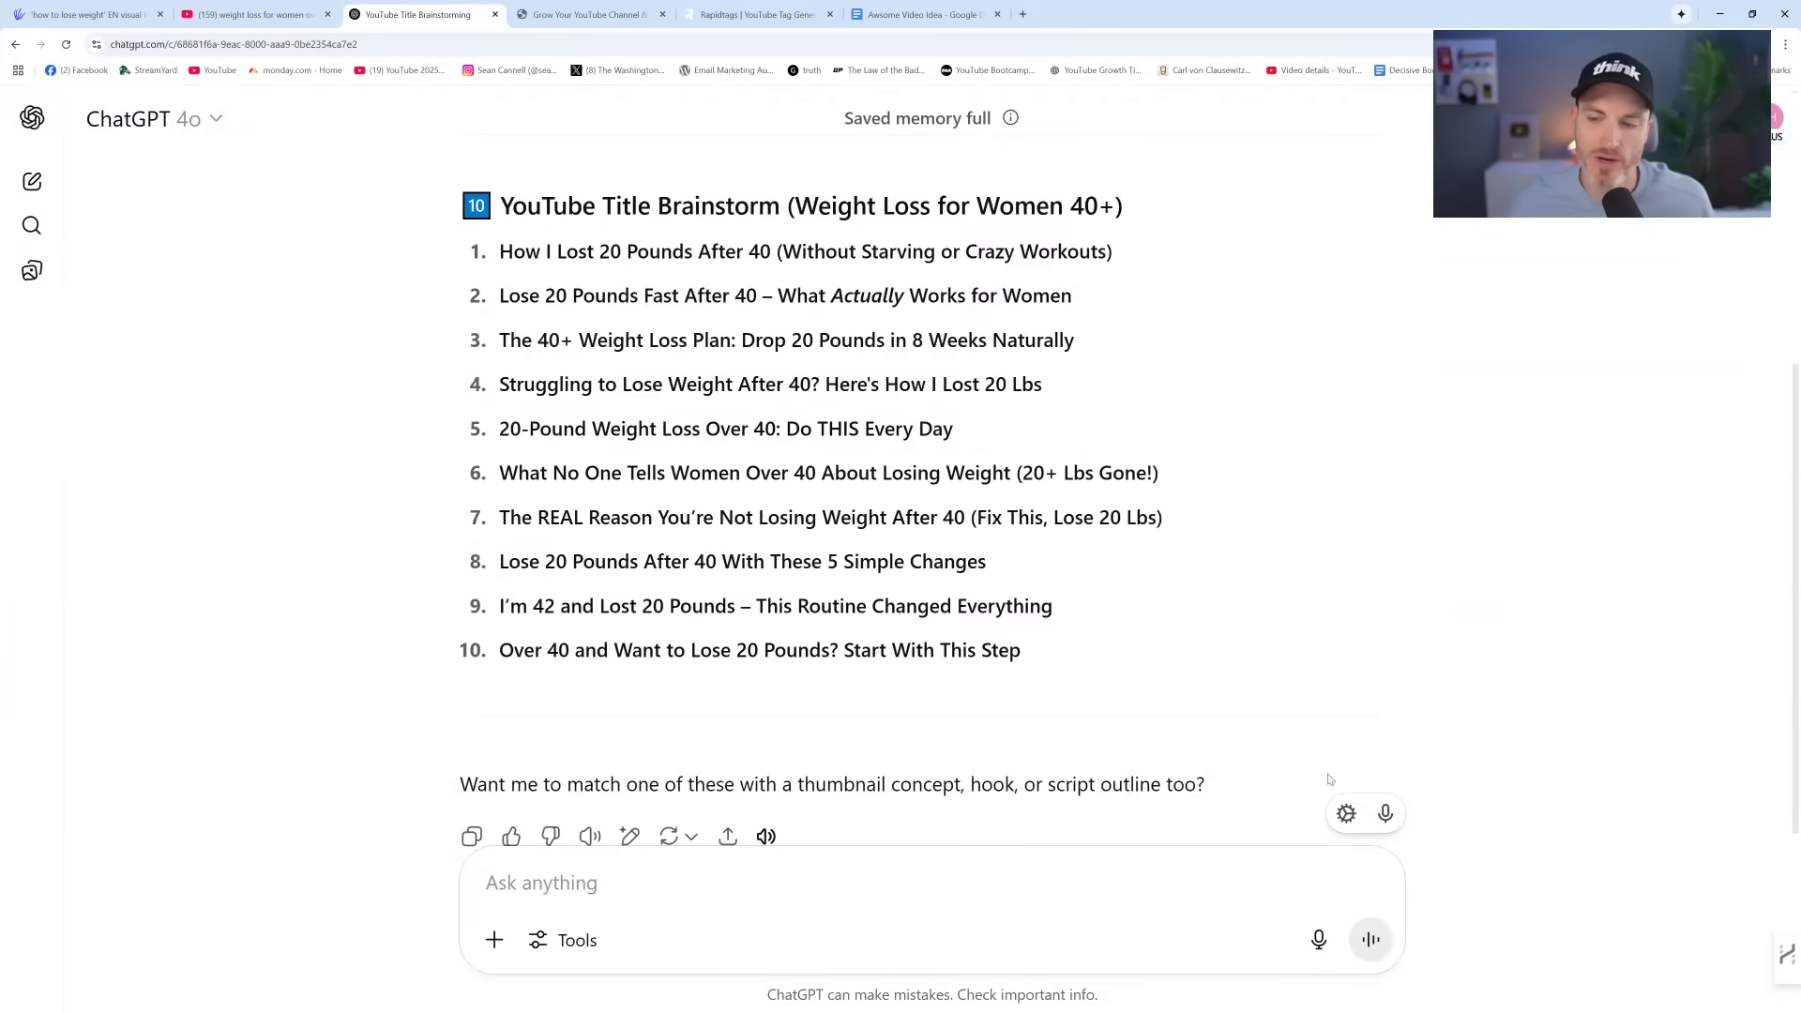
left_click(1381, 815)
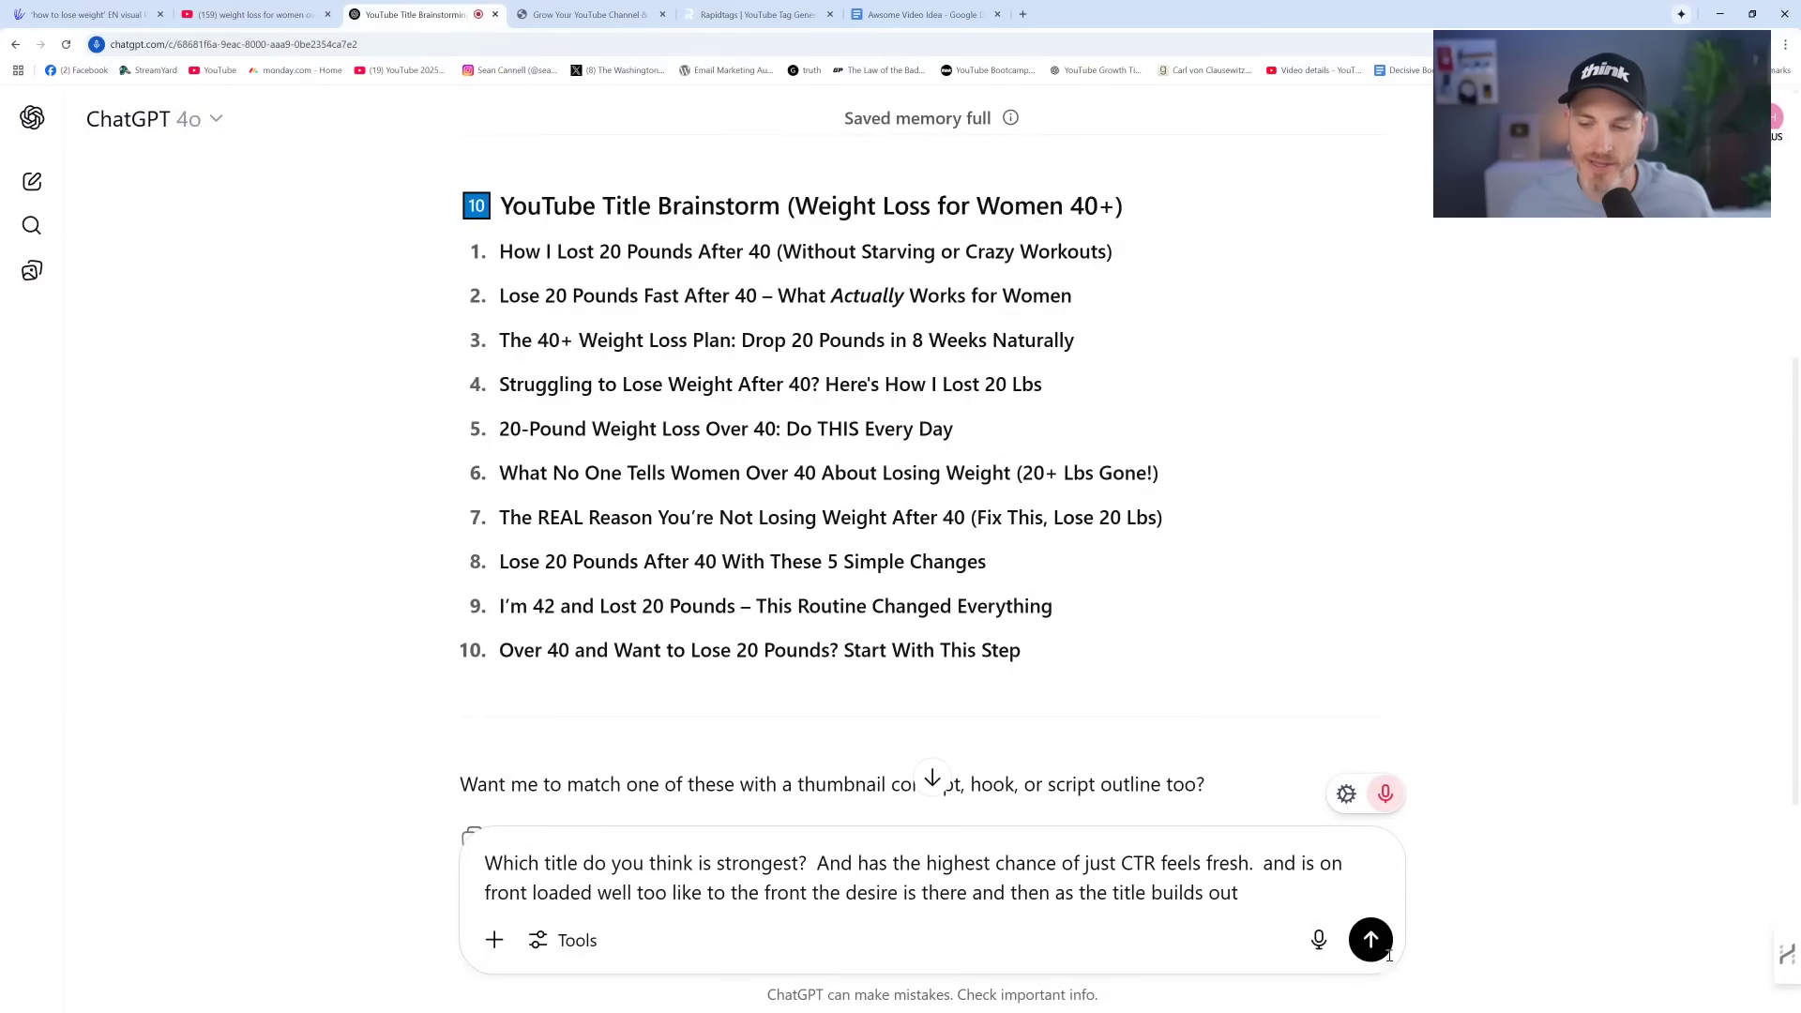
left_click(1371, 941)
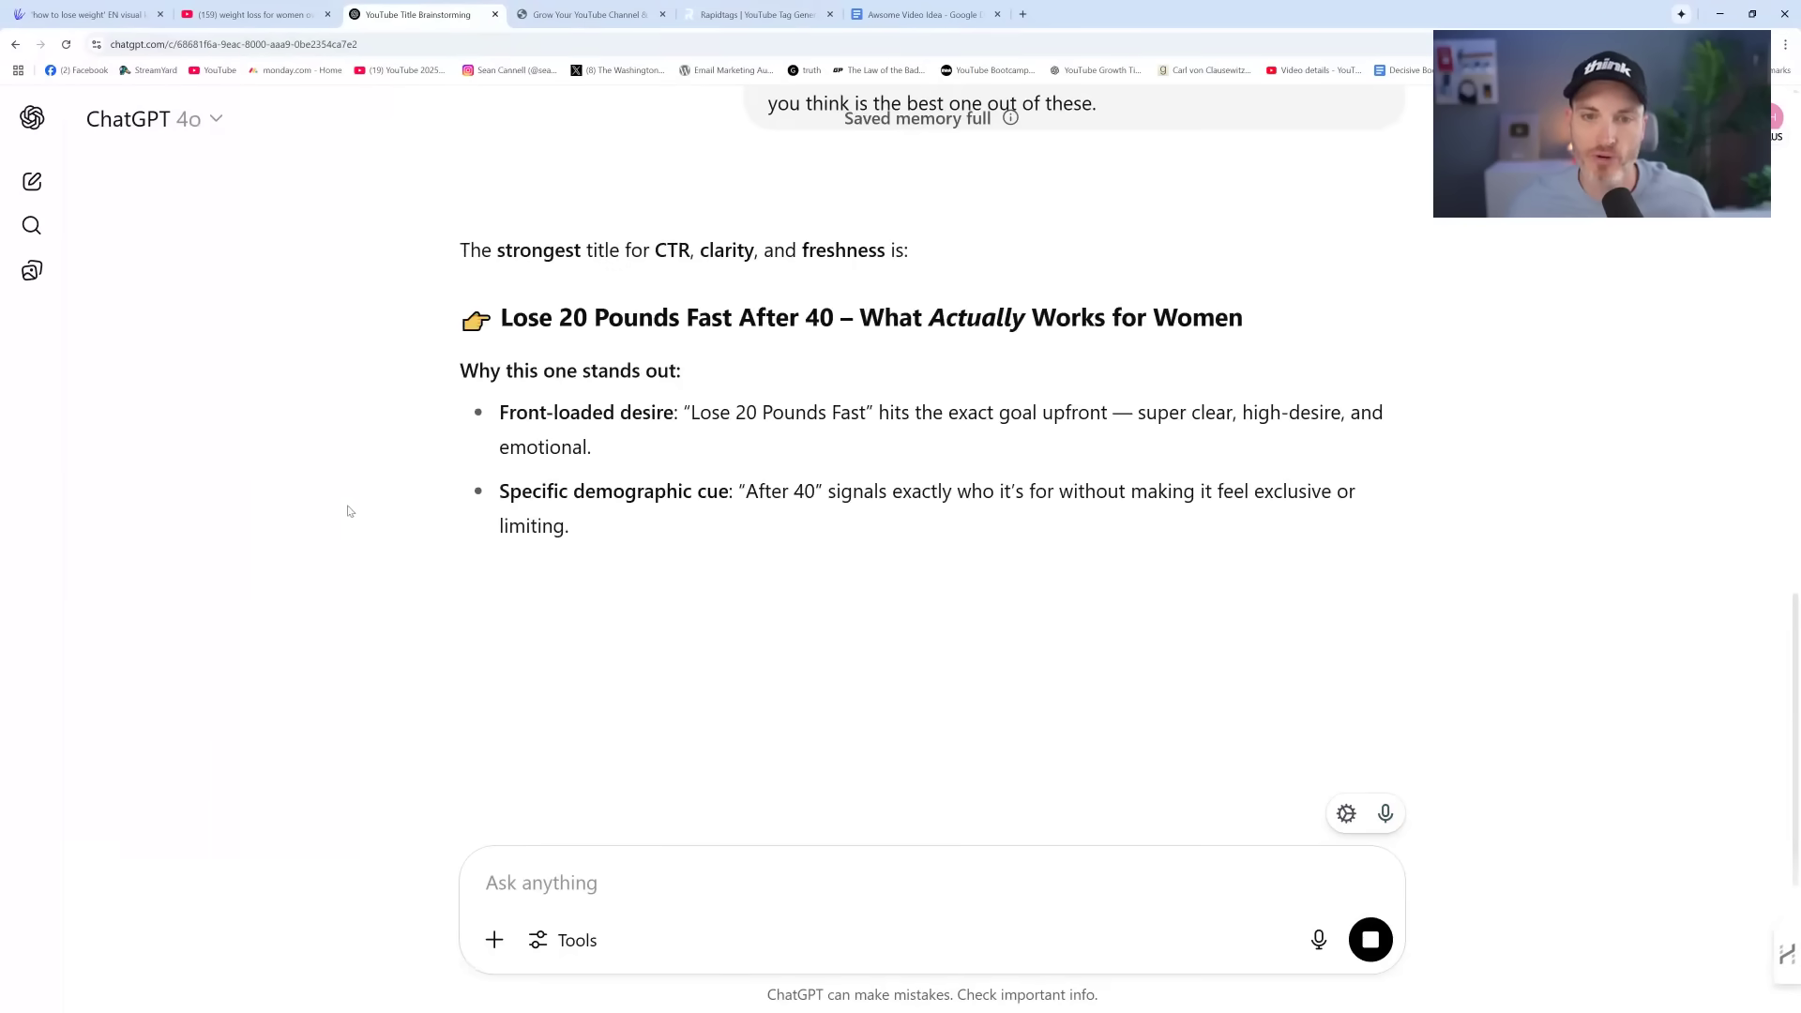
triple_click(715, 308)
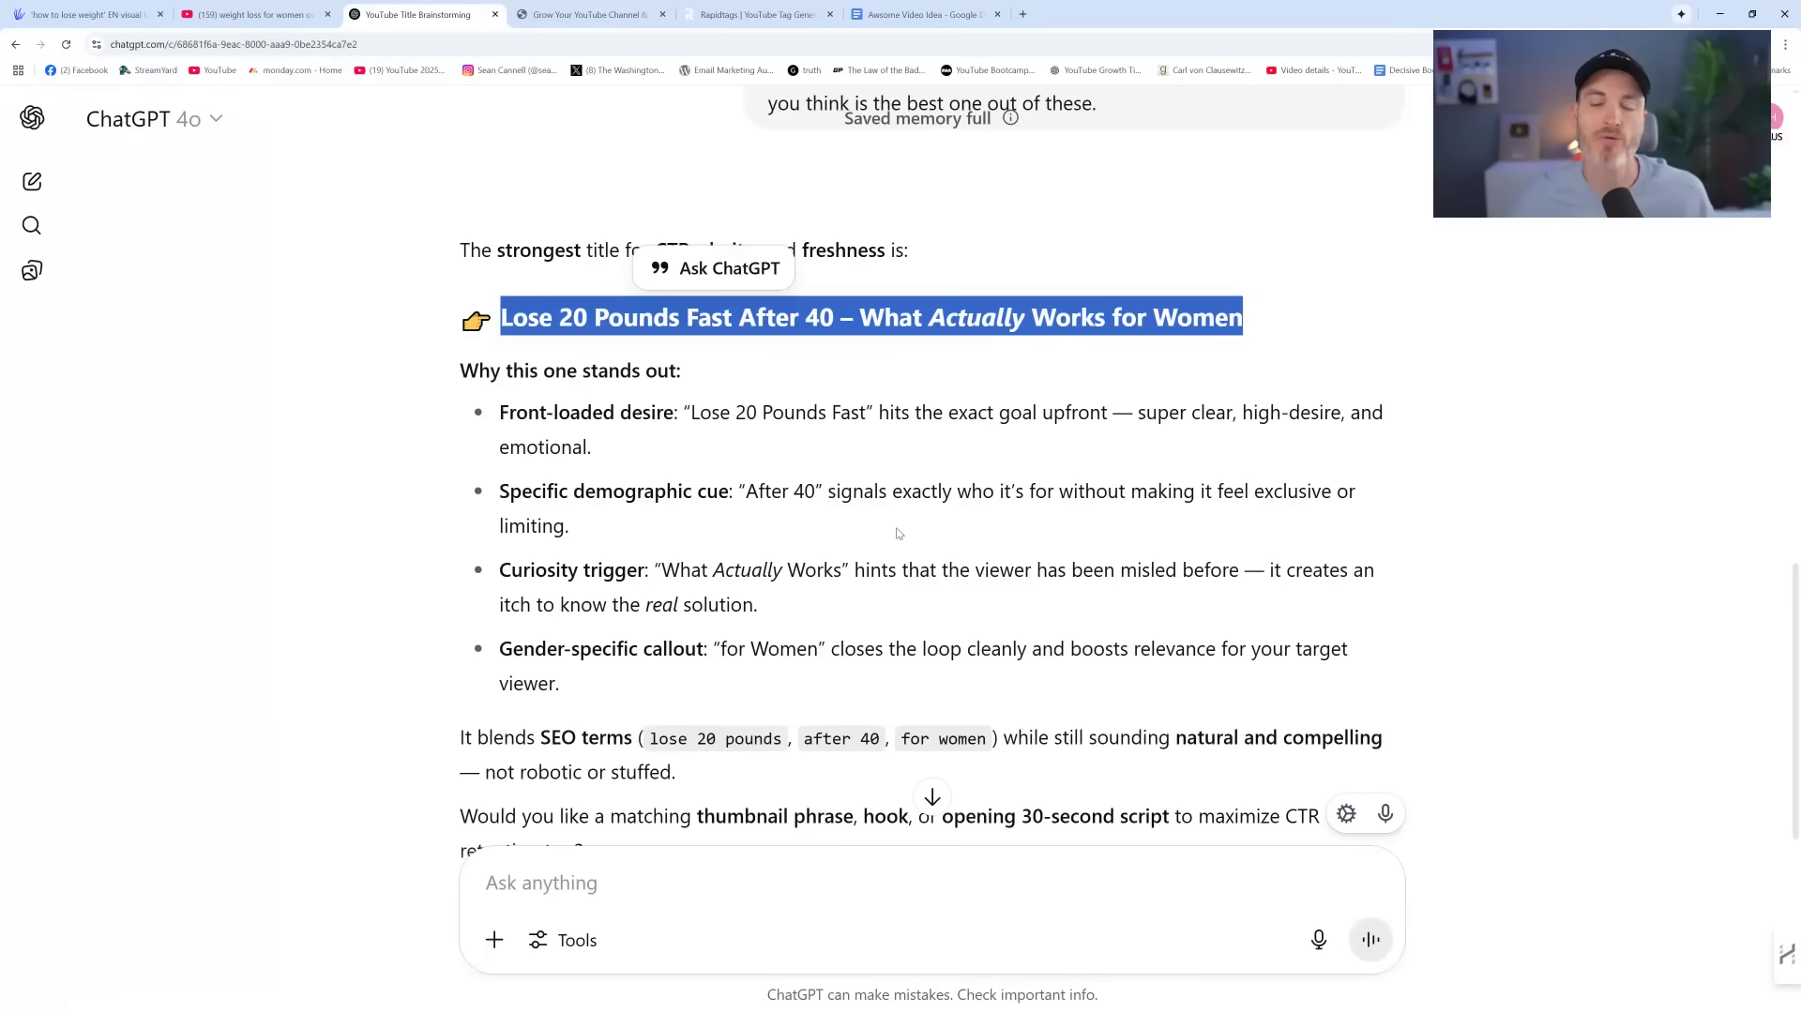
left_click(805, 459)
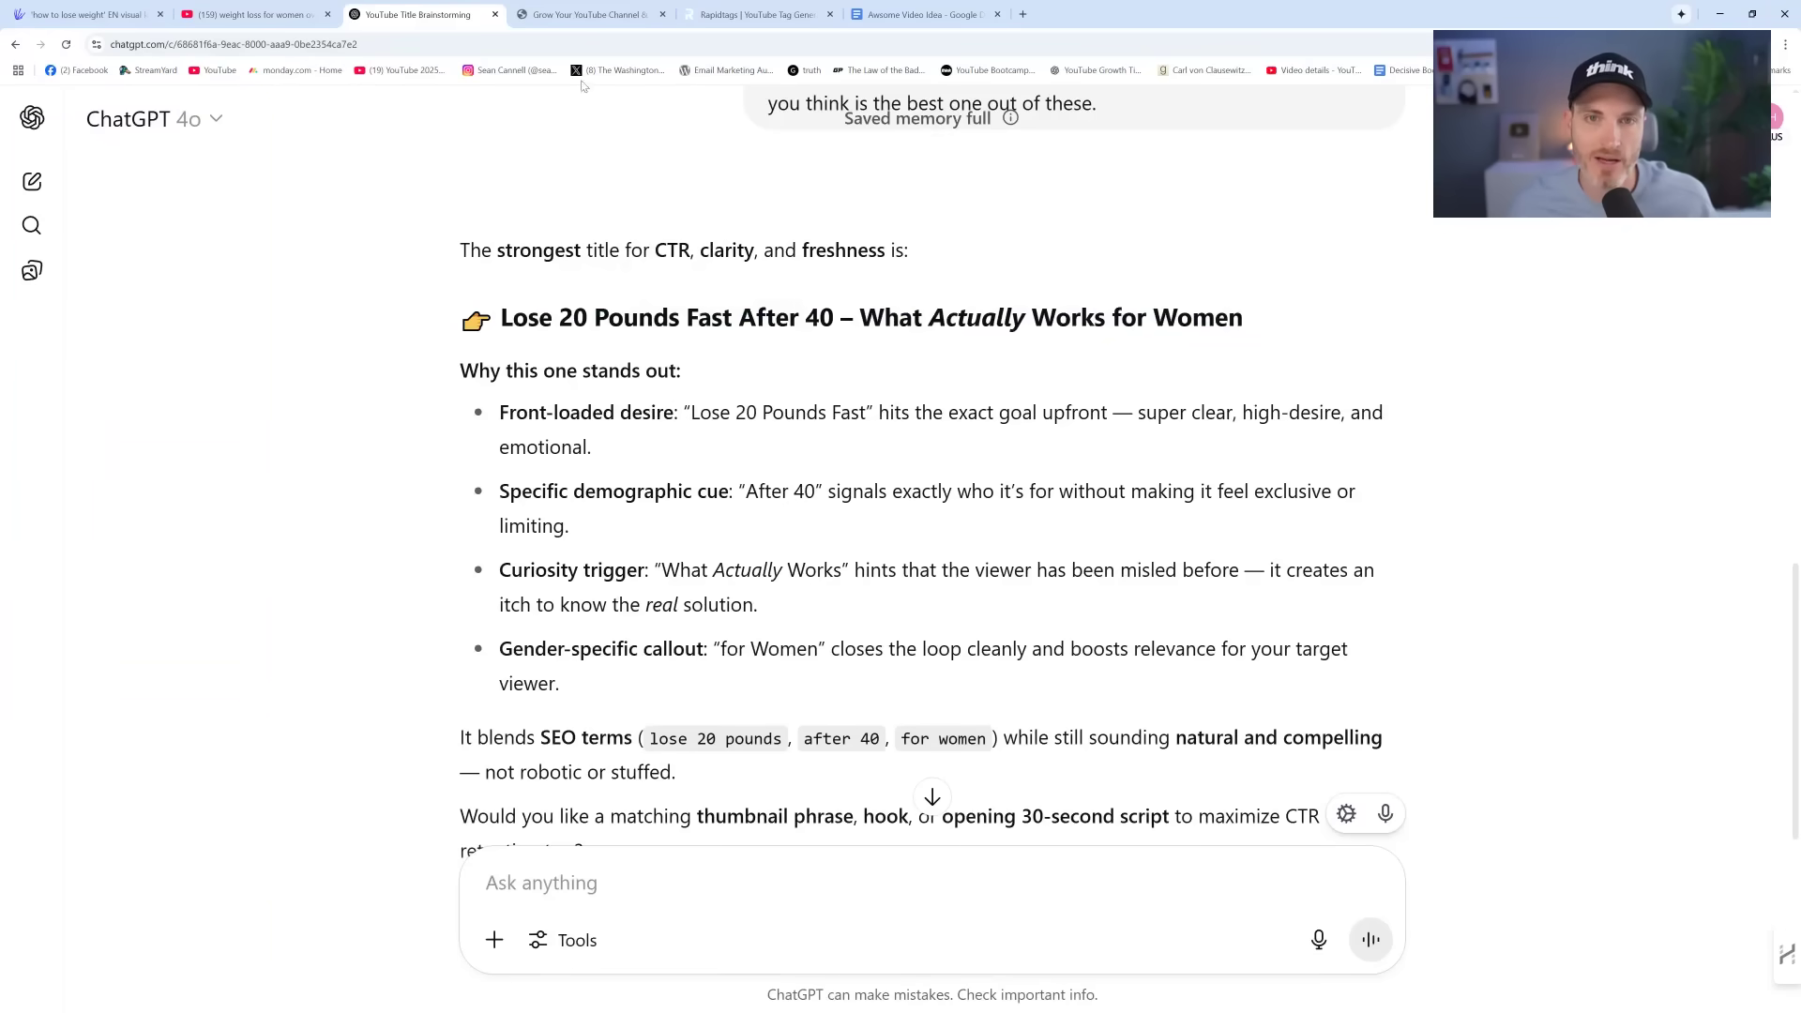
left_click(586, 14)
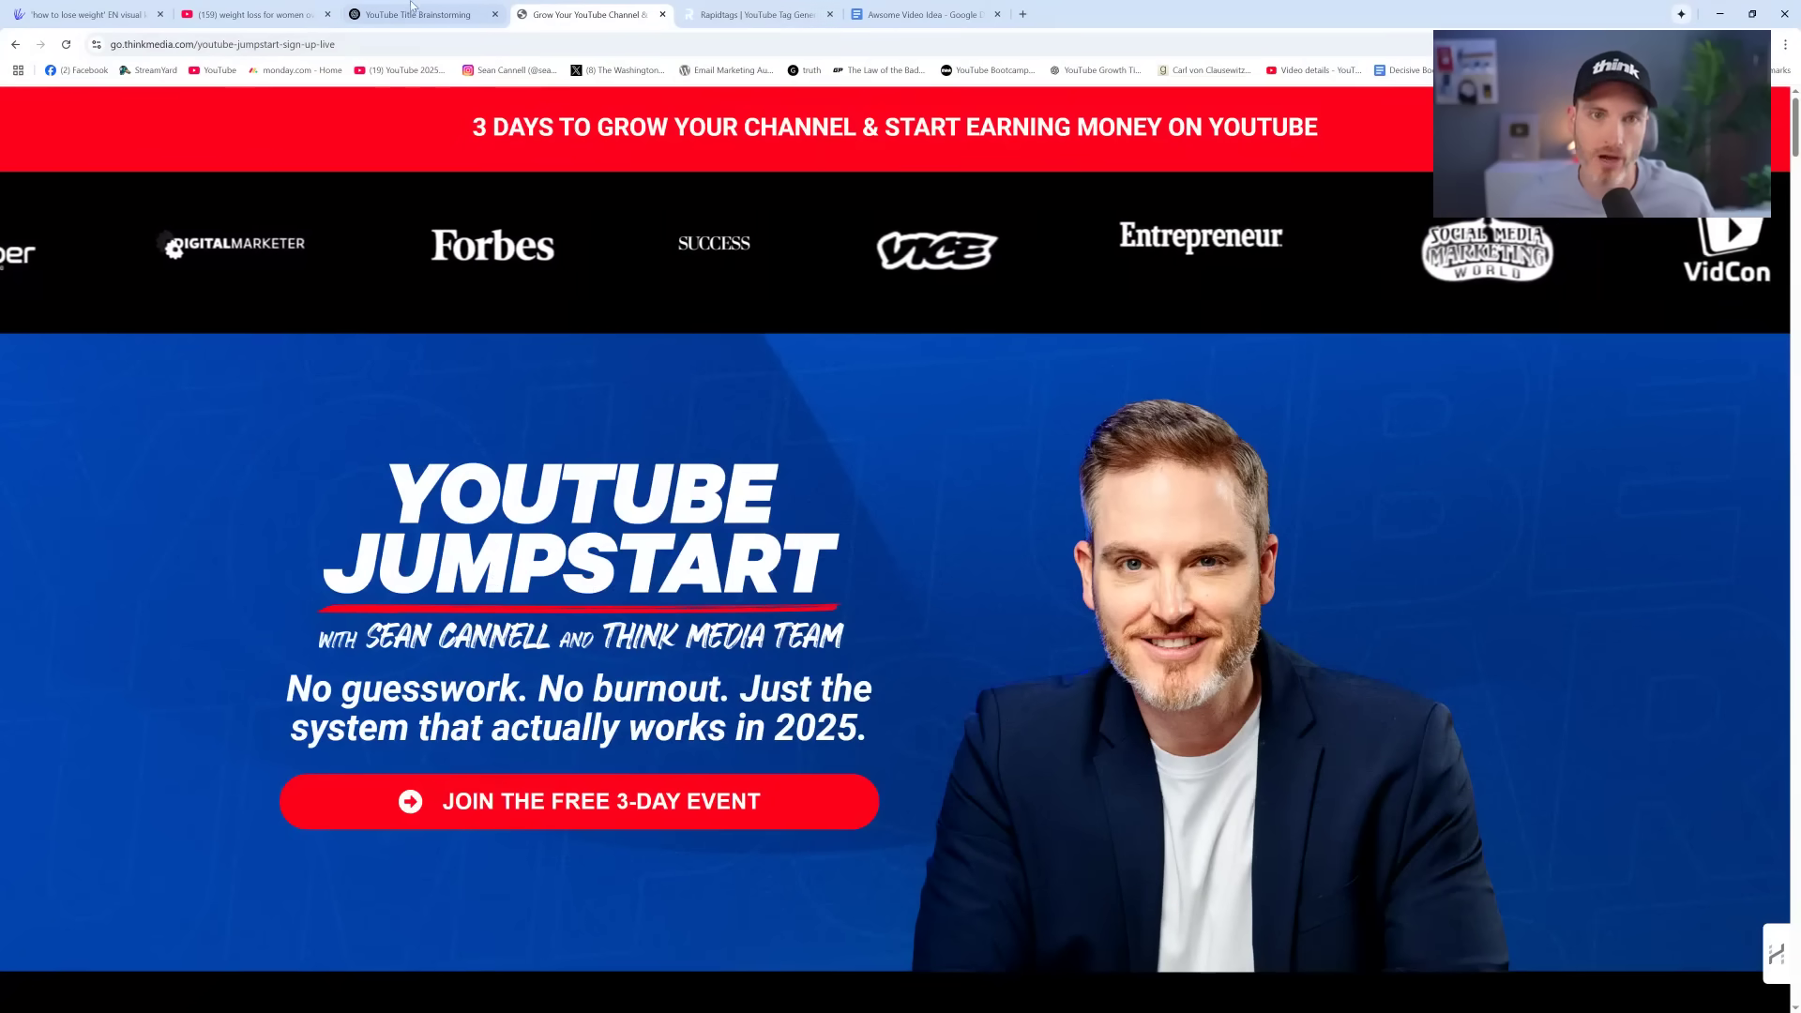
left_click(412, 11)
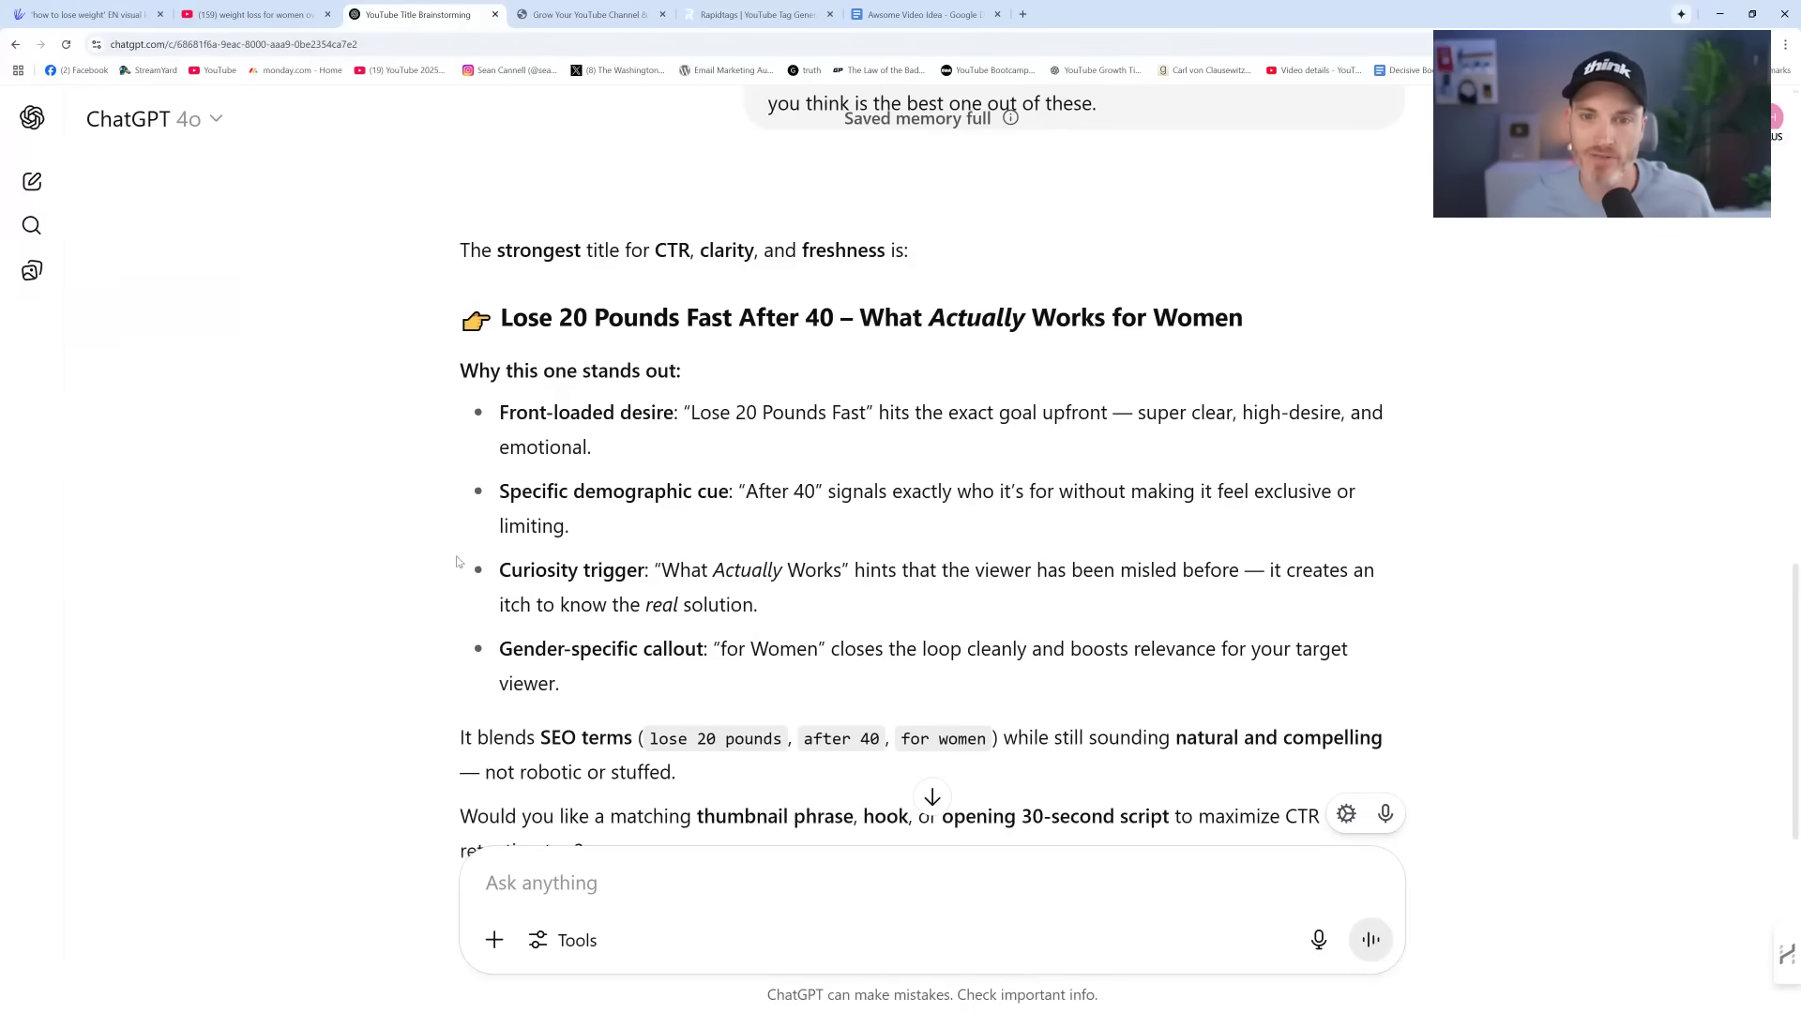
Review the reasons for the pick and select 'Lose 20 Pounds Fast After 40 – What Actually Works for Women'
scroll(372, 479, "down", 1)
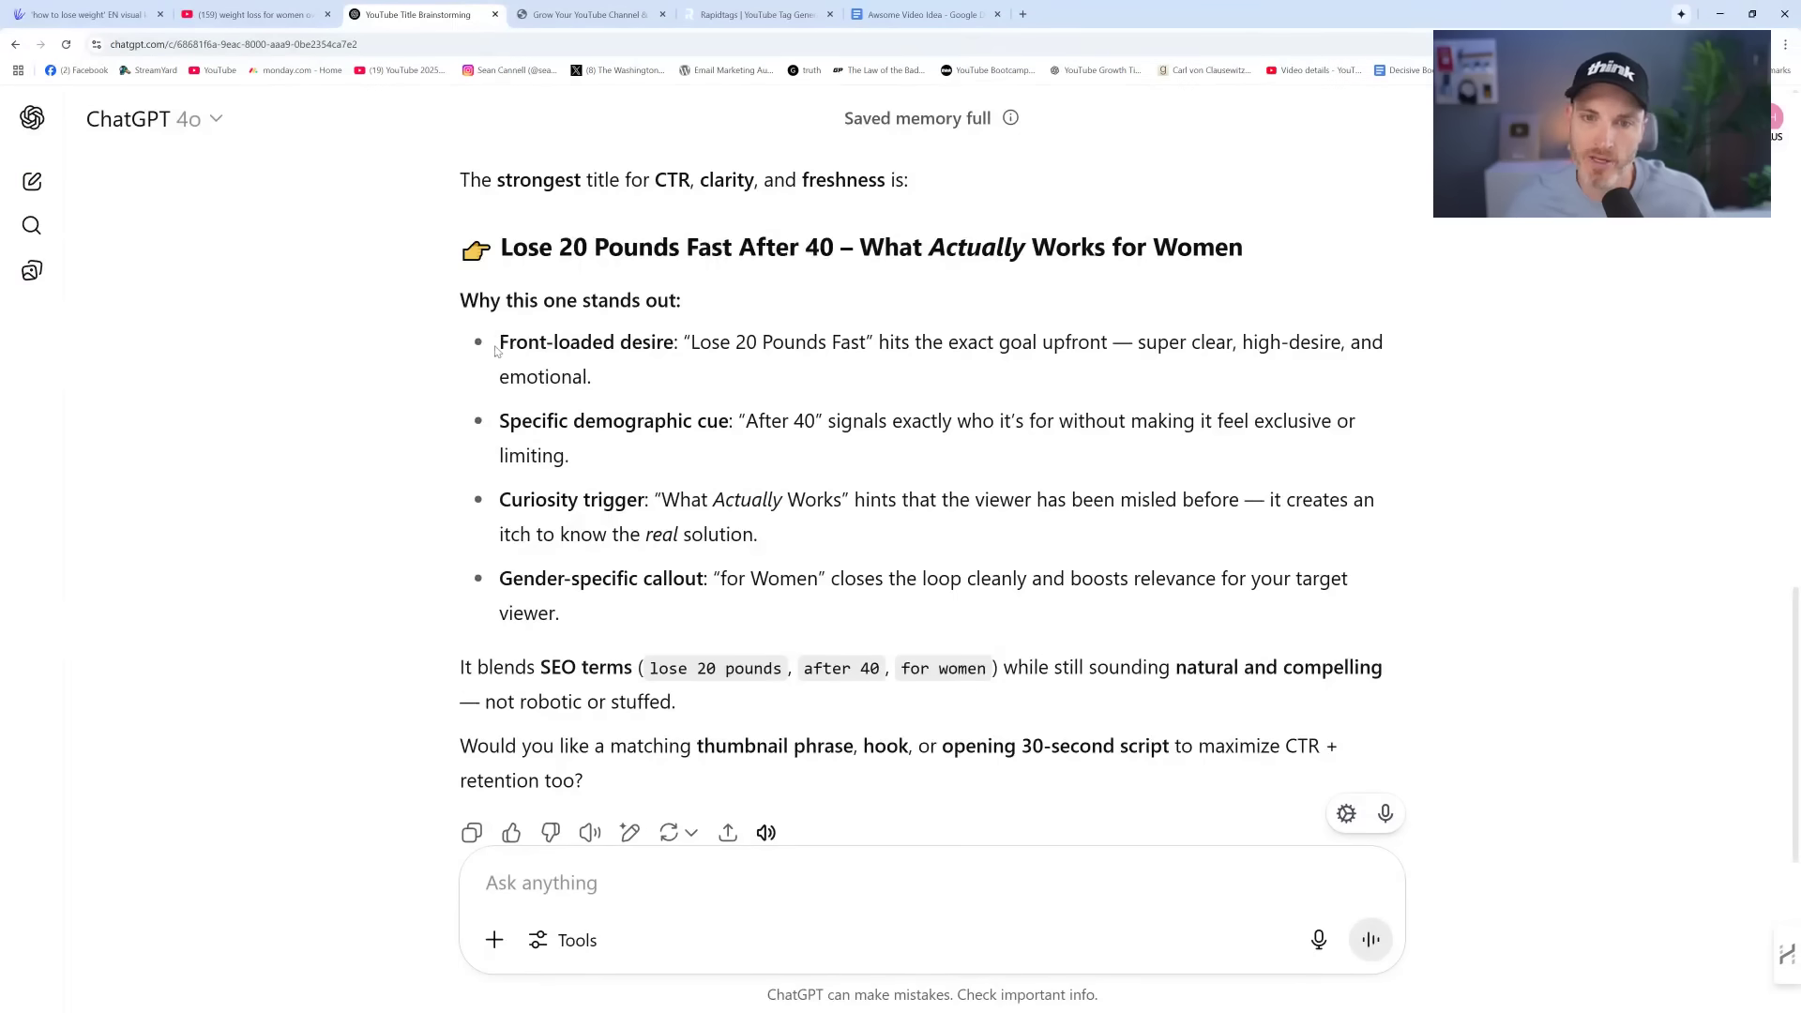
left_click_drag(502, 248, 834, 250)
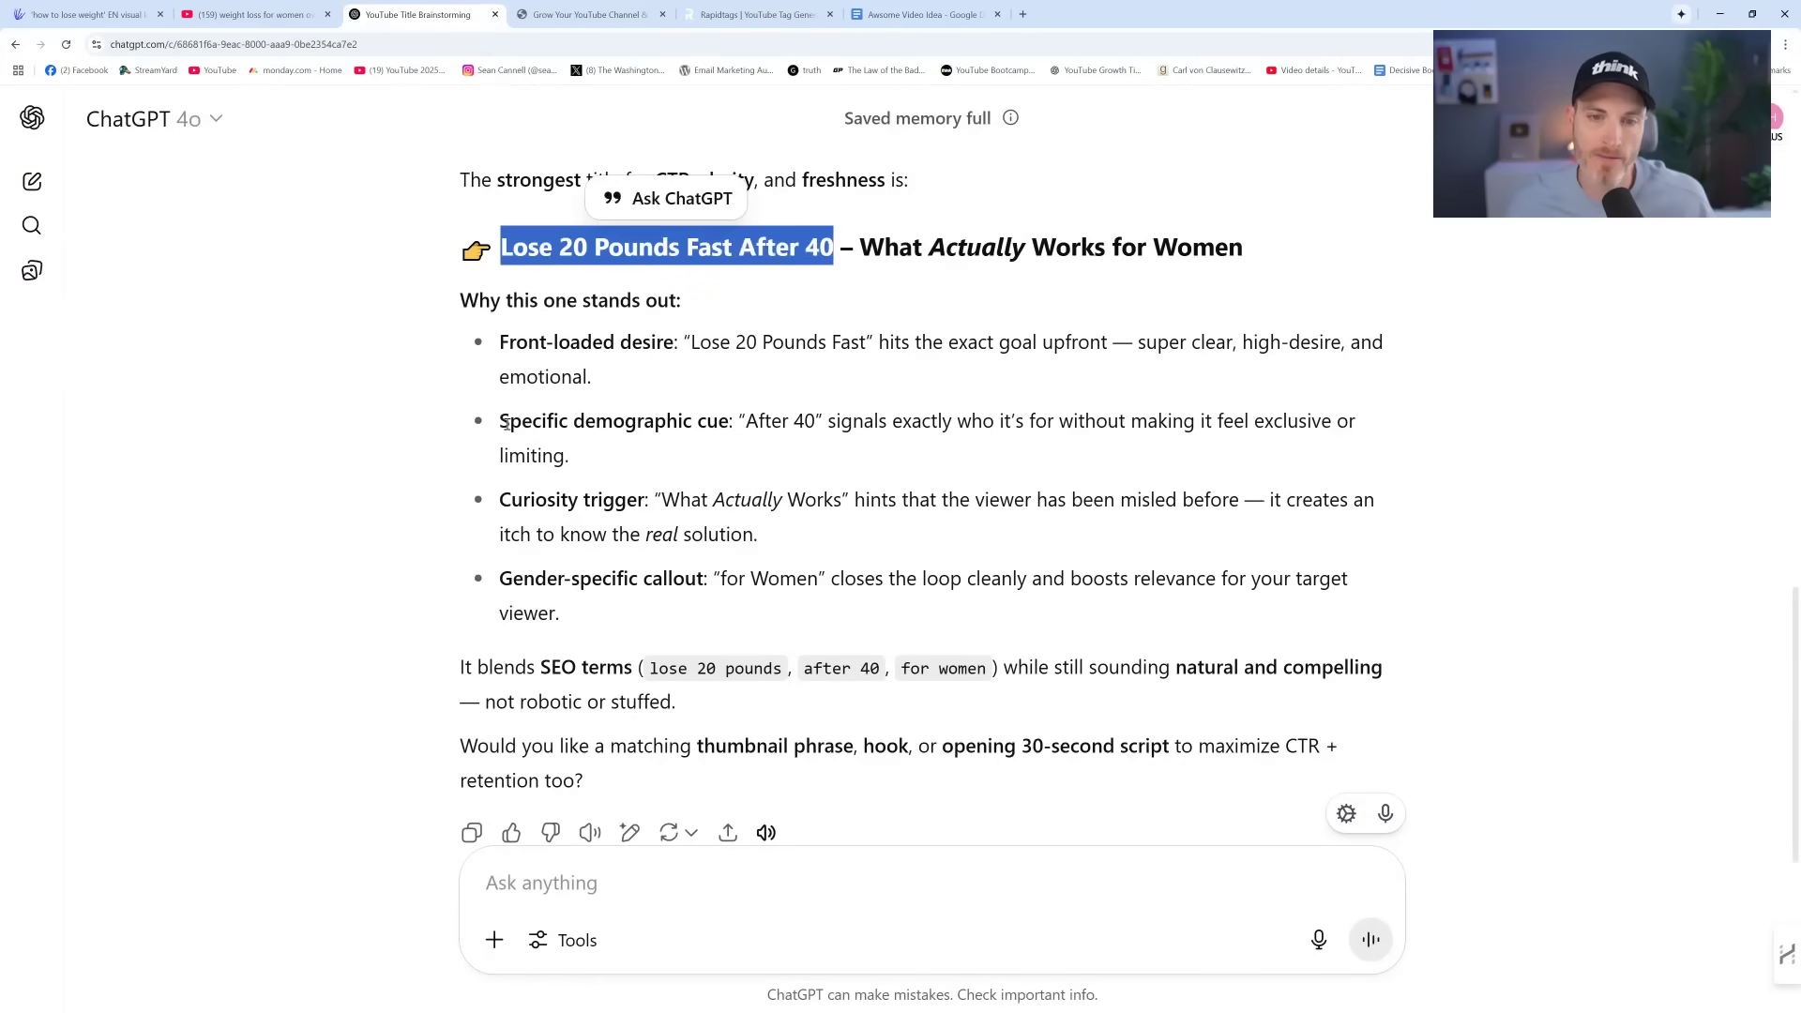
left_click_drag(502, 422, 730, 423)
left_click_drag(500, 500, 648, 504)
left_click_drag(510, 574, 713, 579)
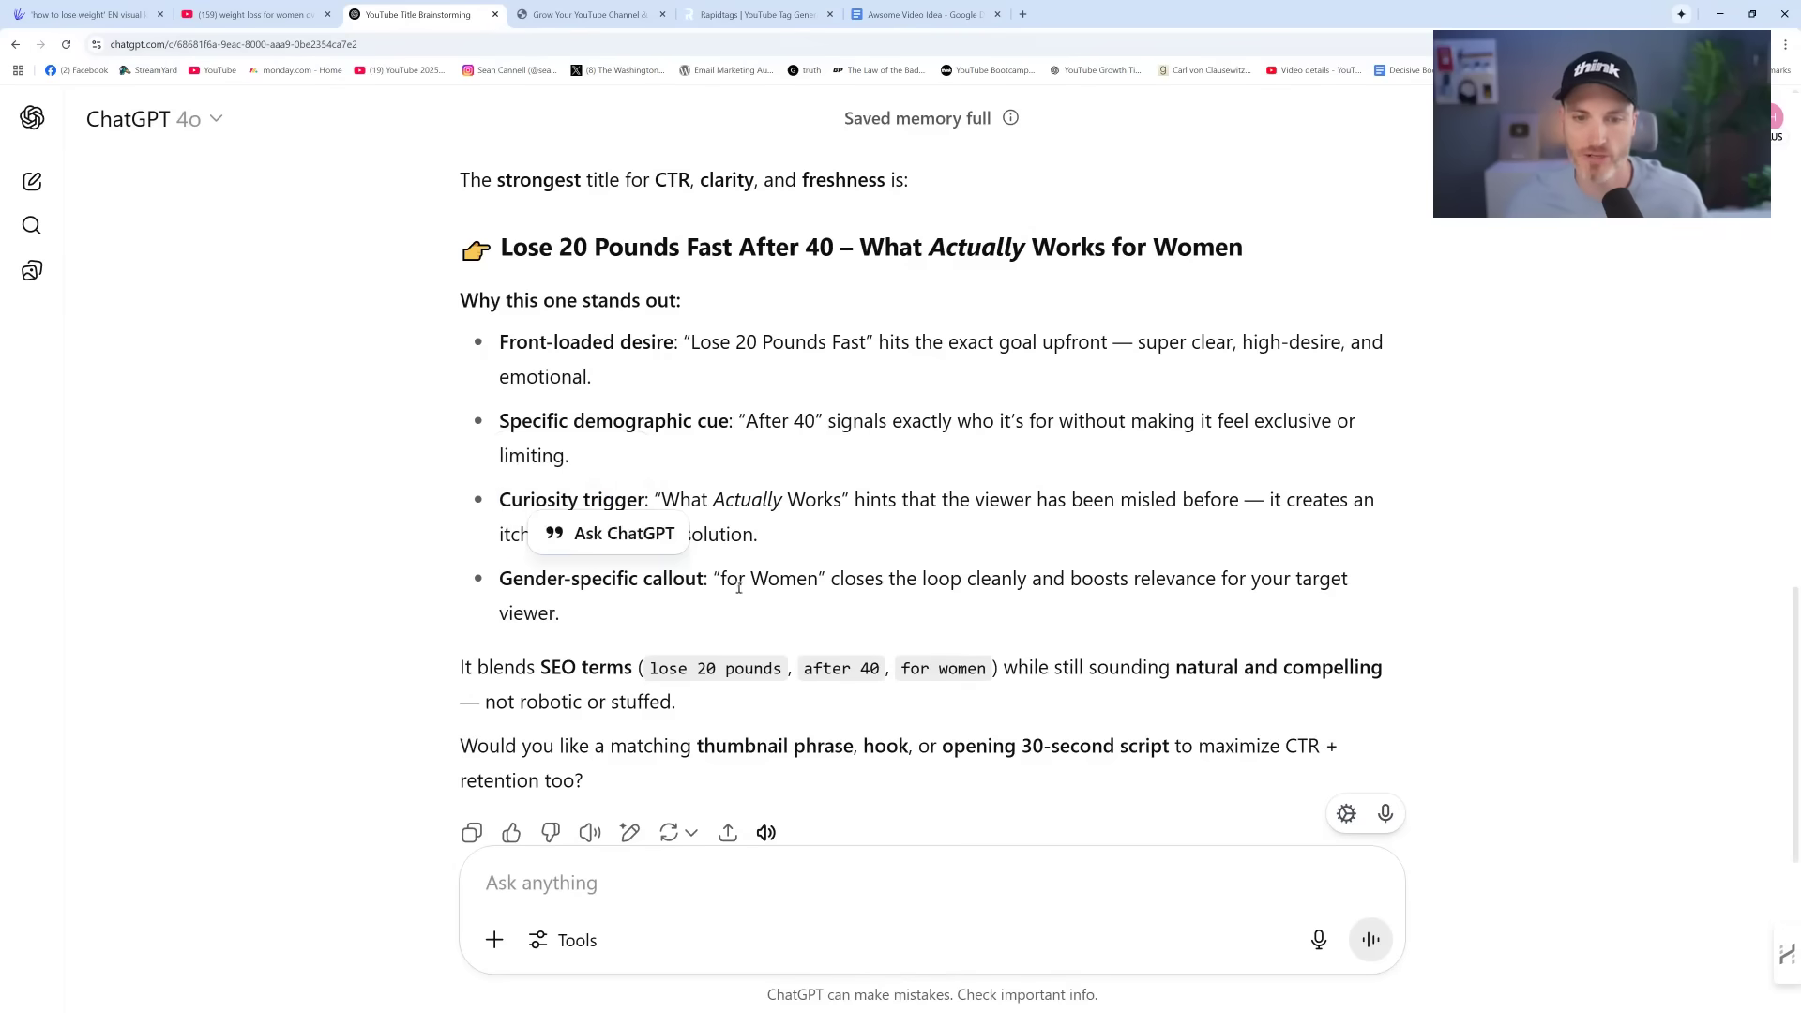
left_click(927, 473)
left_click_drag(447, 674, 1136, 683)
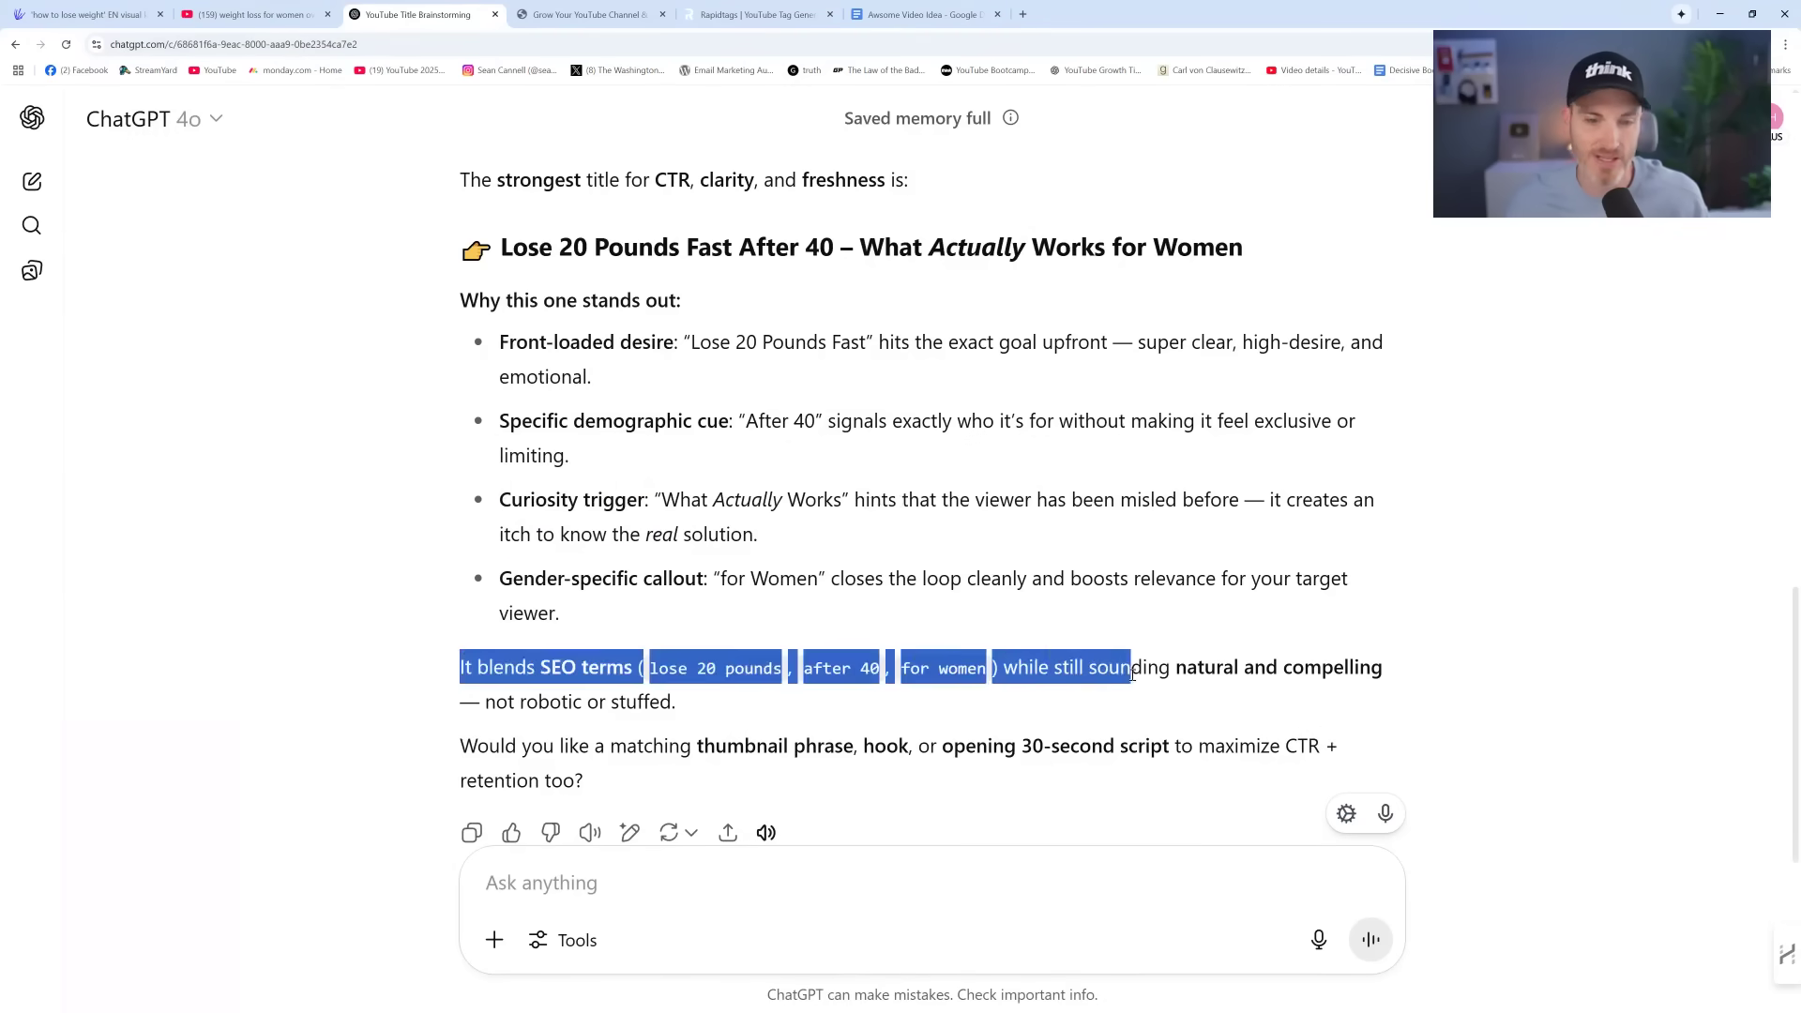
left_click(1134, 689)
left_click_drag(1170, 251, 497, 250)
key("ctrl+c")
Paste the chosen title below title 10 as a yellow-highlighted Heading 1
left_click(865, 14)
left_click(1101, 835)
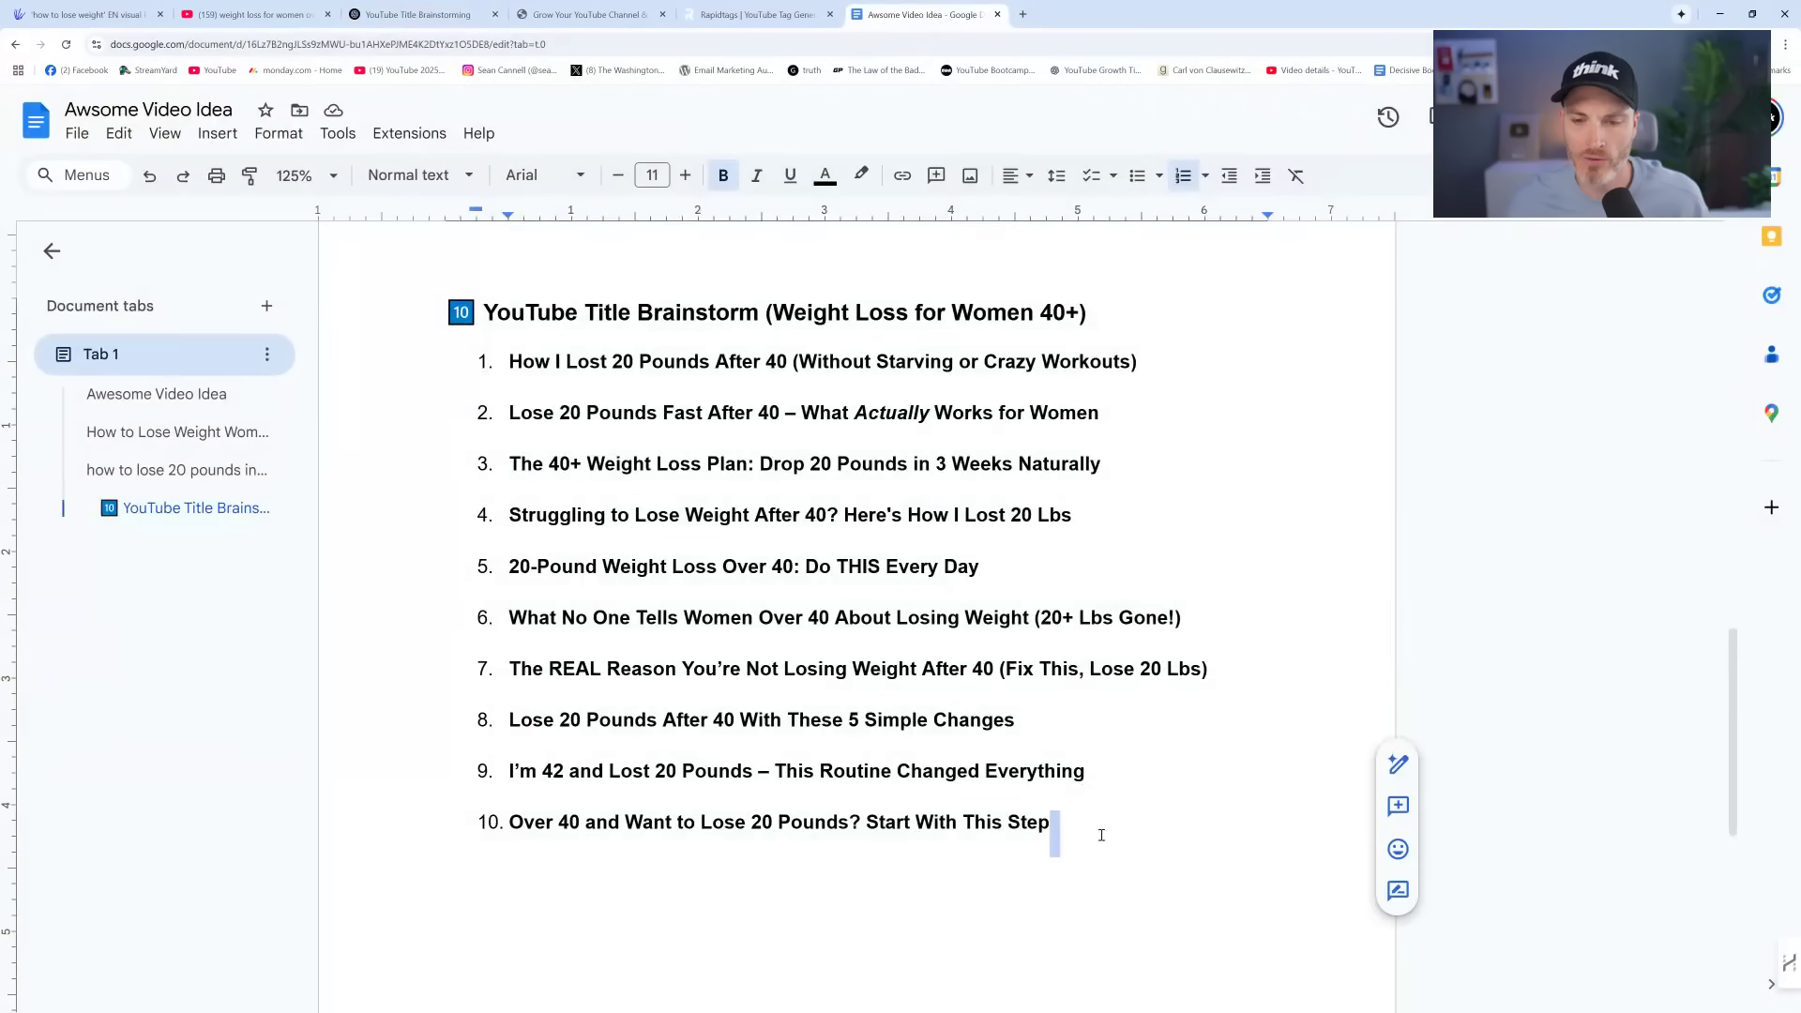
key("Return")
key("Return")
key("ctrl+v")
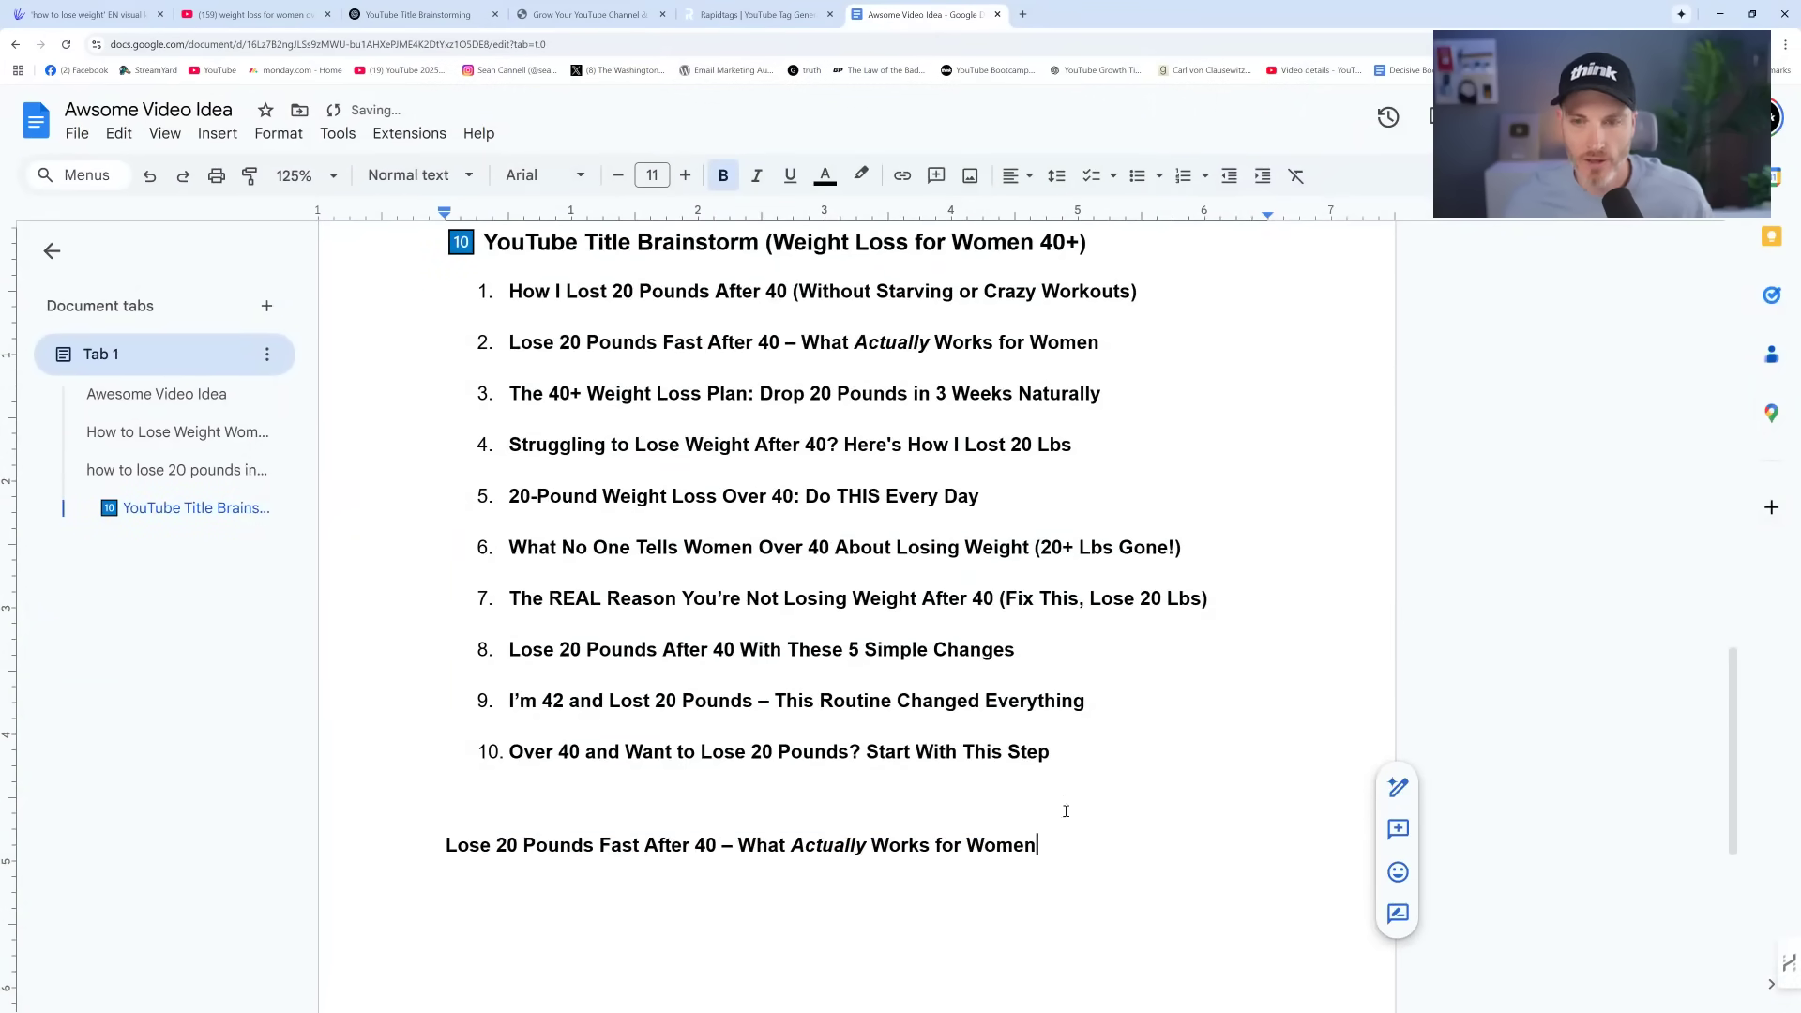
left_click_drag(1091, 848, 451, 802)
left_click(418, 176)
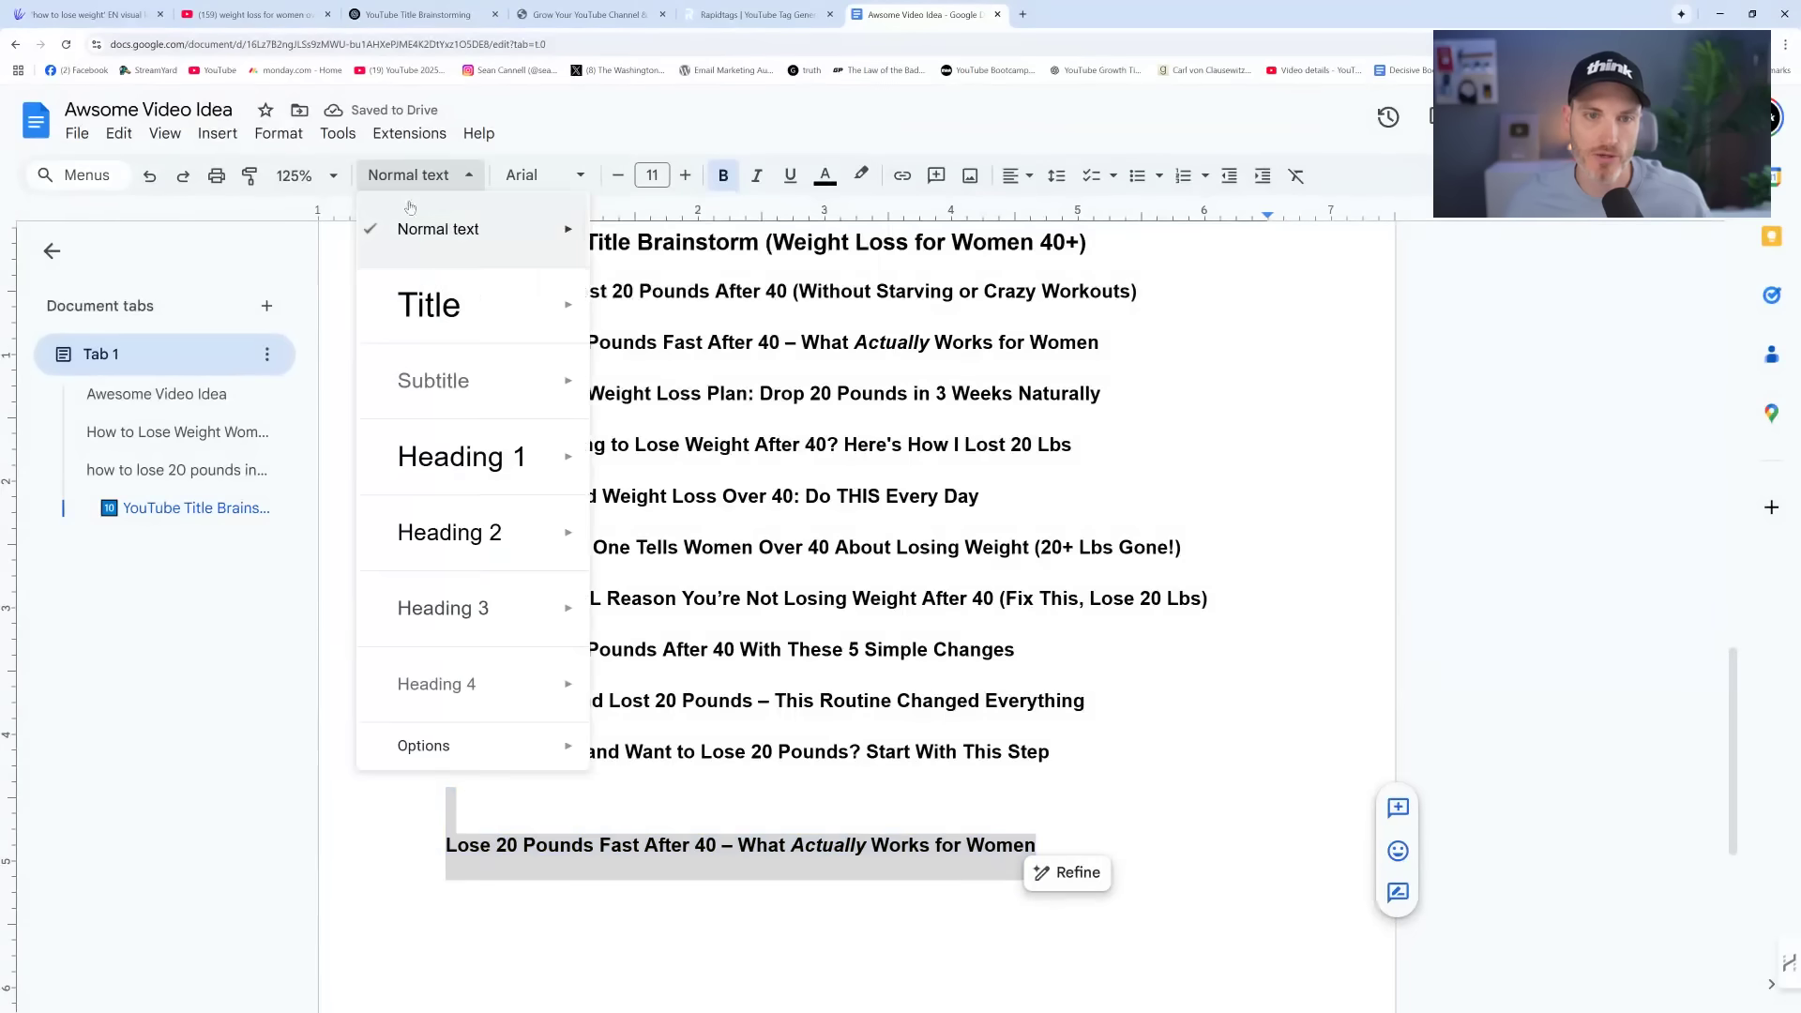
left_click(459, 484)
left_click(861, 176)
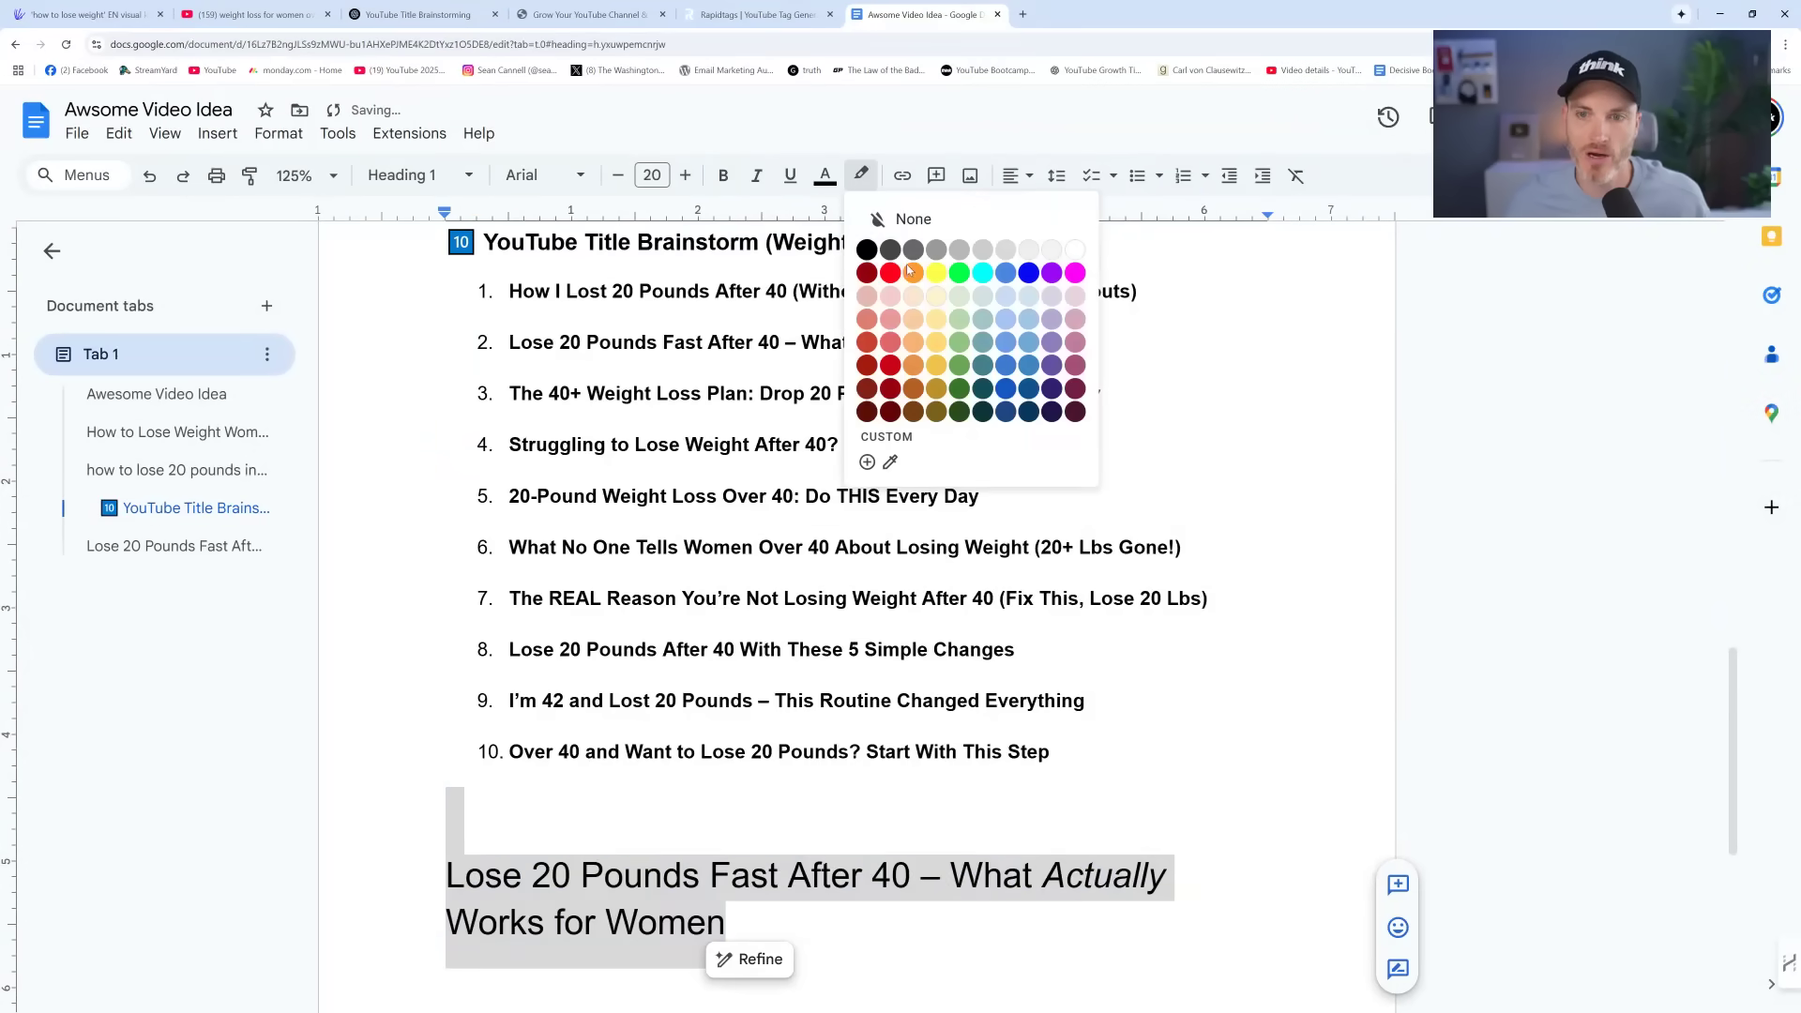
left_click(934, 279)
left_click(647, 649)
Add an empty line below the chosen title heading
scroll(528, 699, "down", 2)
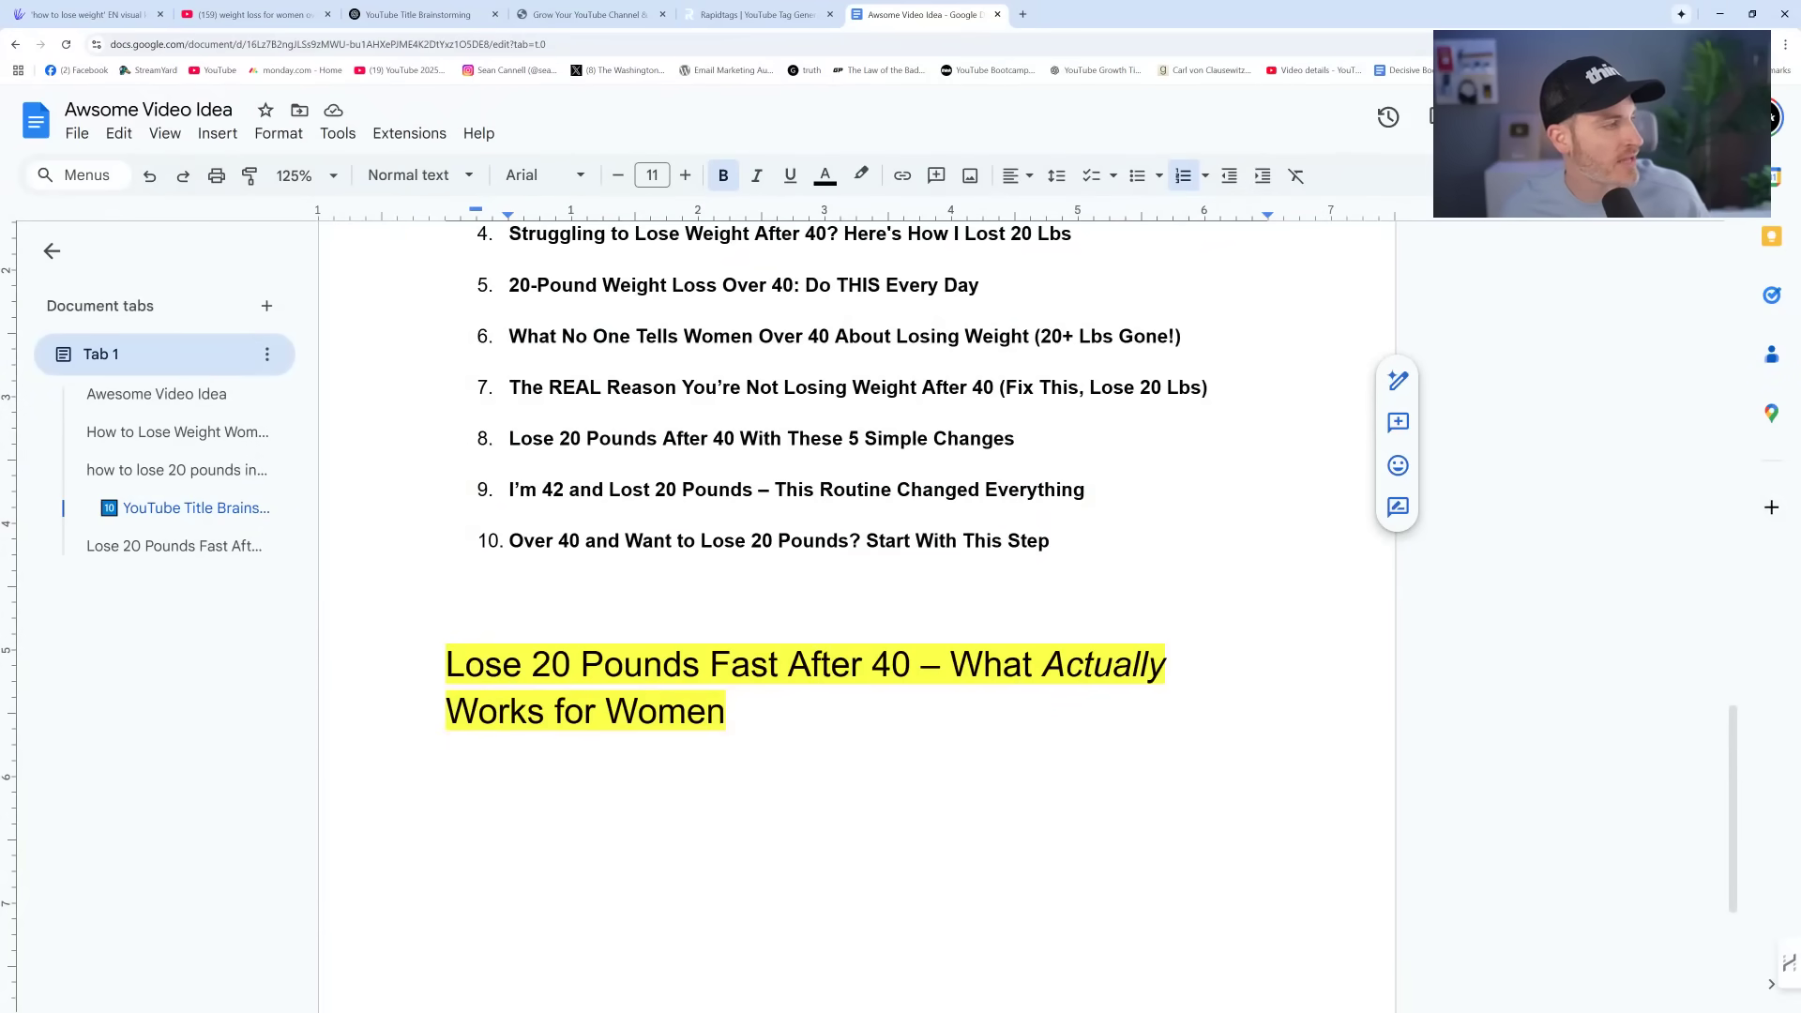
left_click(899, 725)
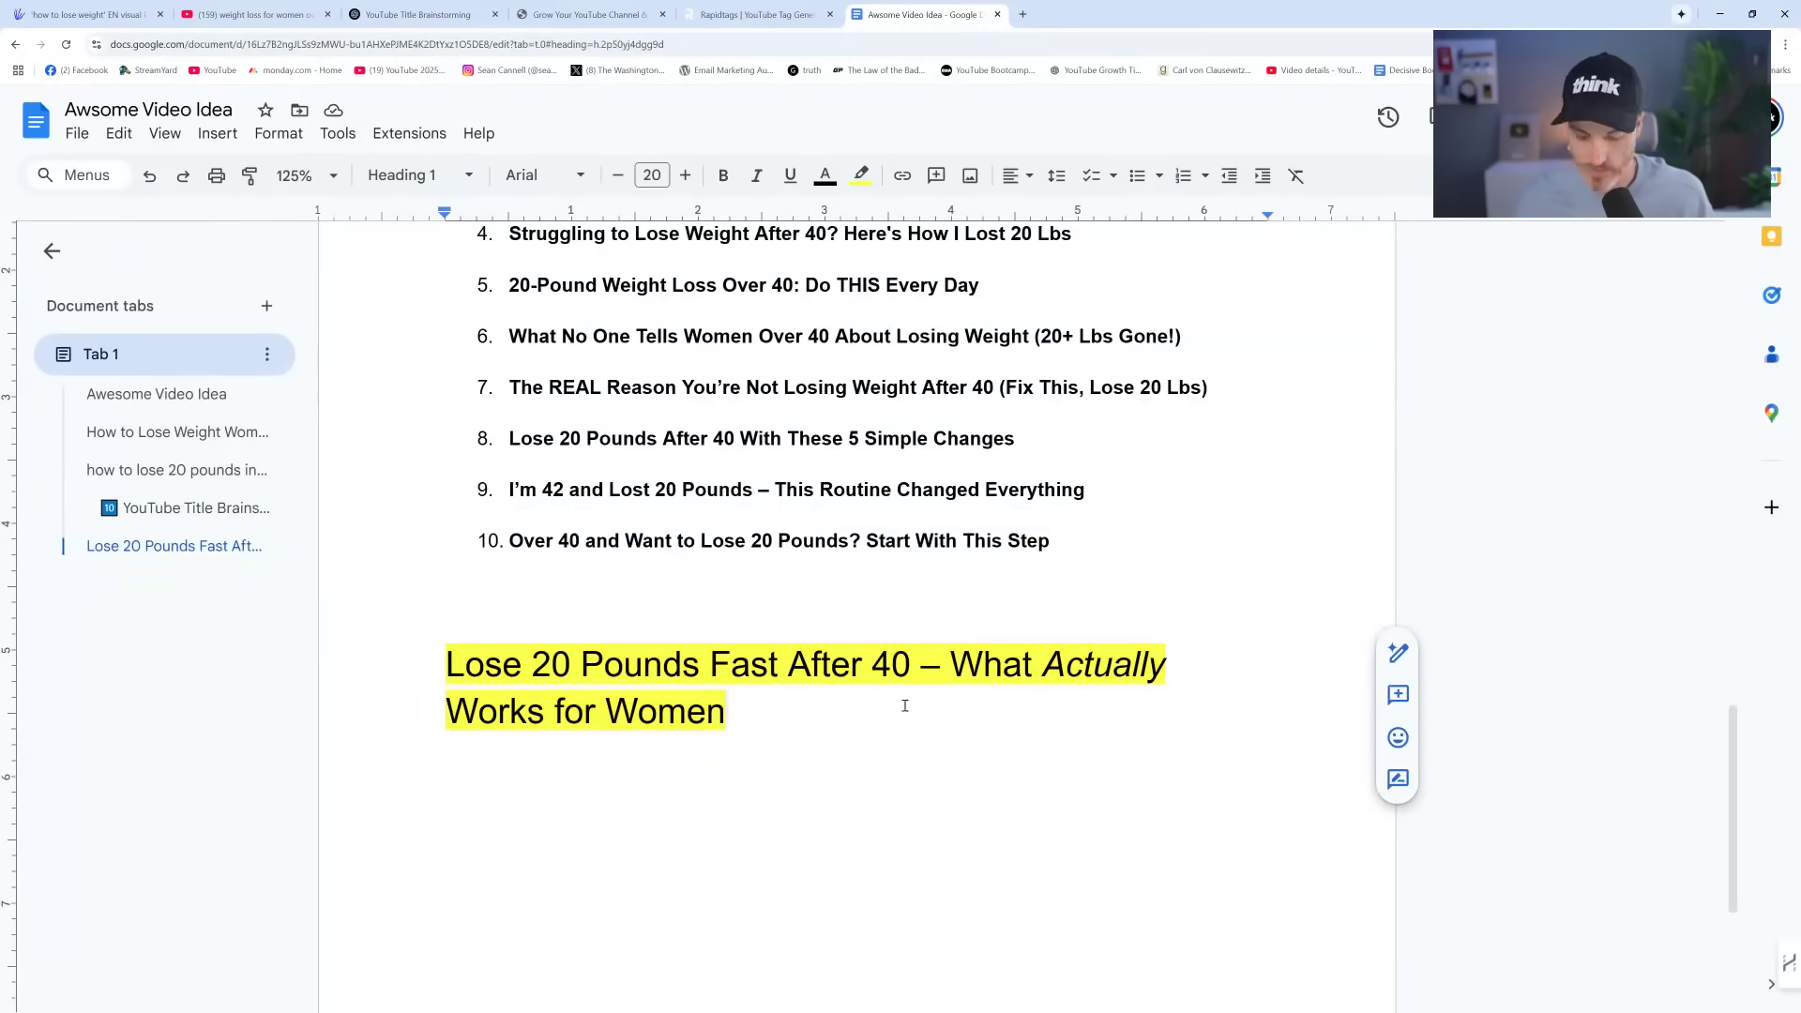
key("Return")
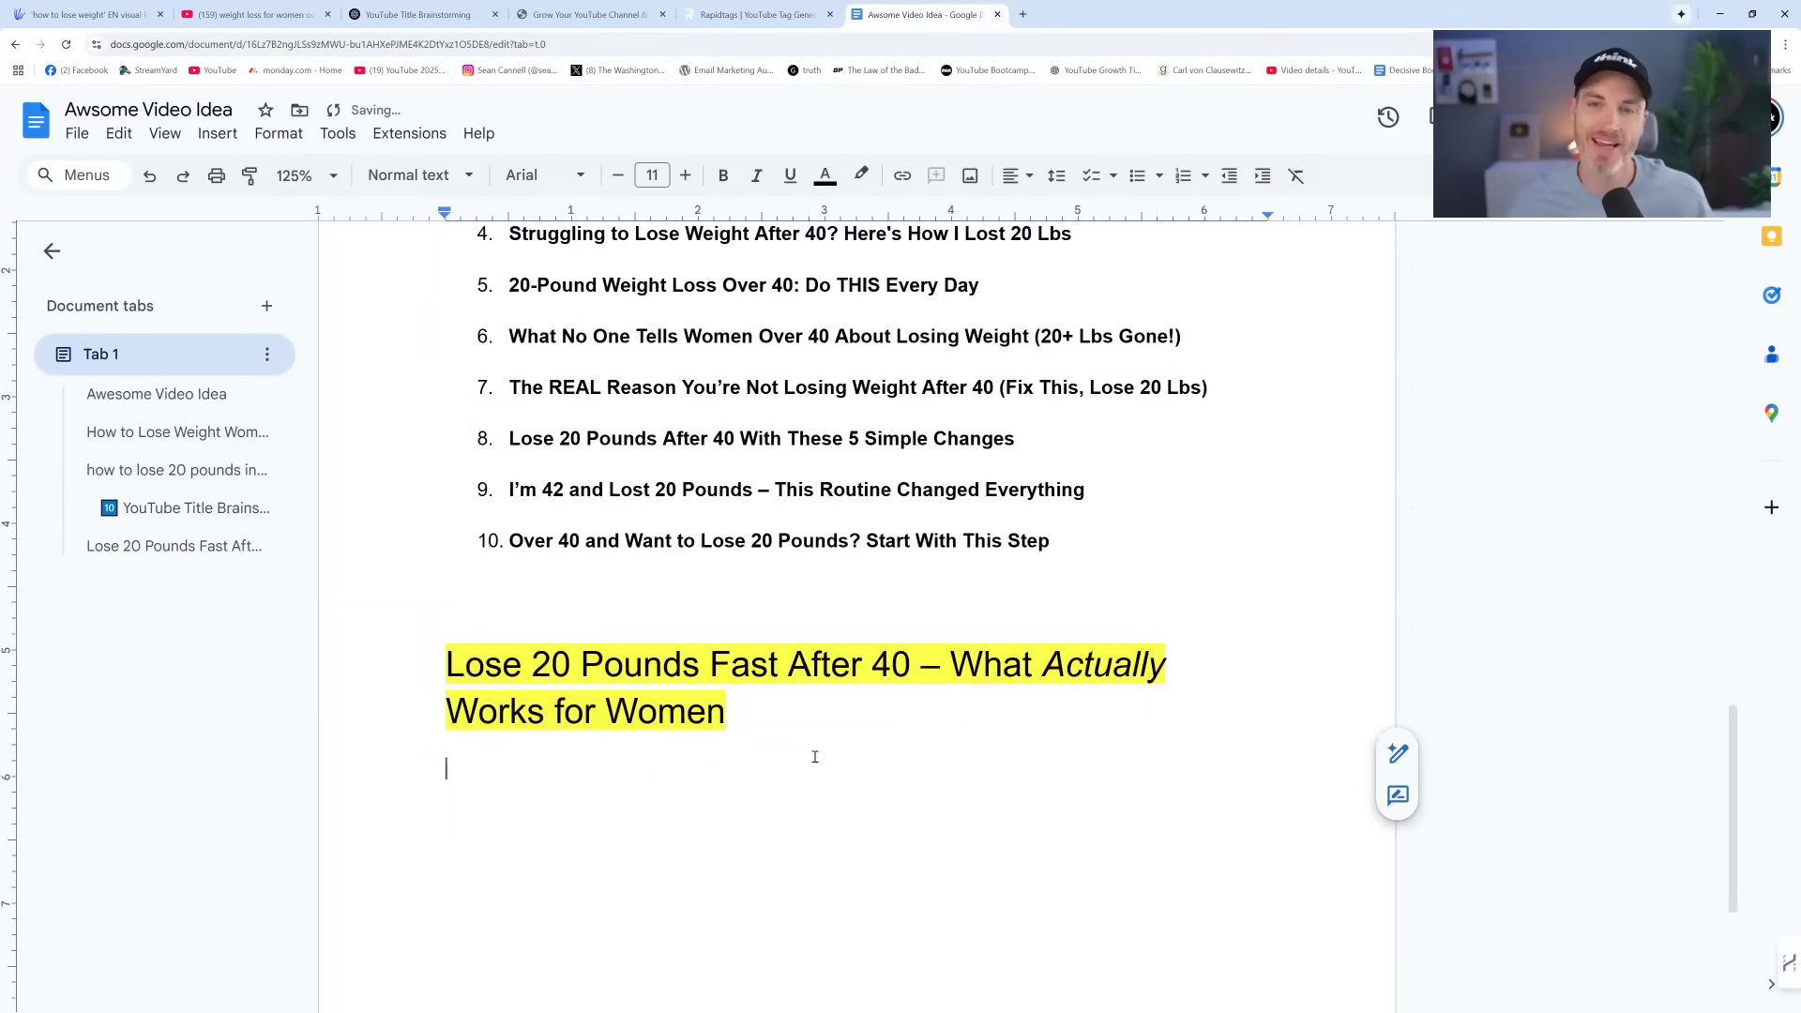
scroll(863, 657, "down", 2)
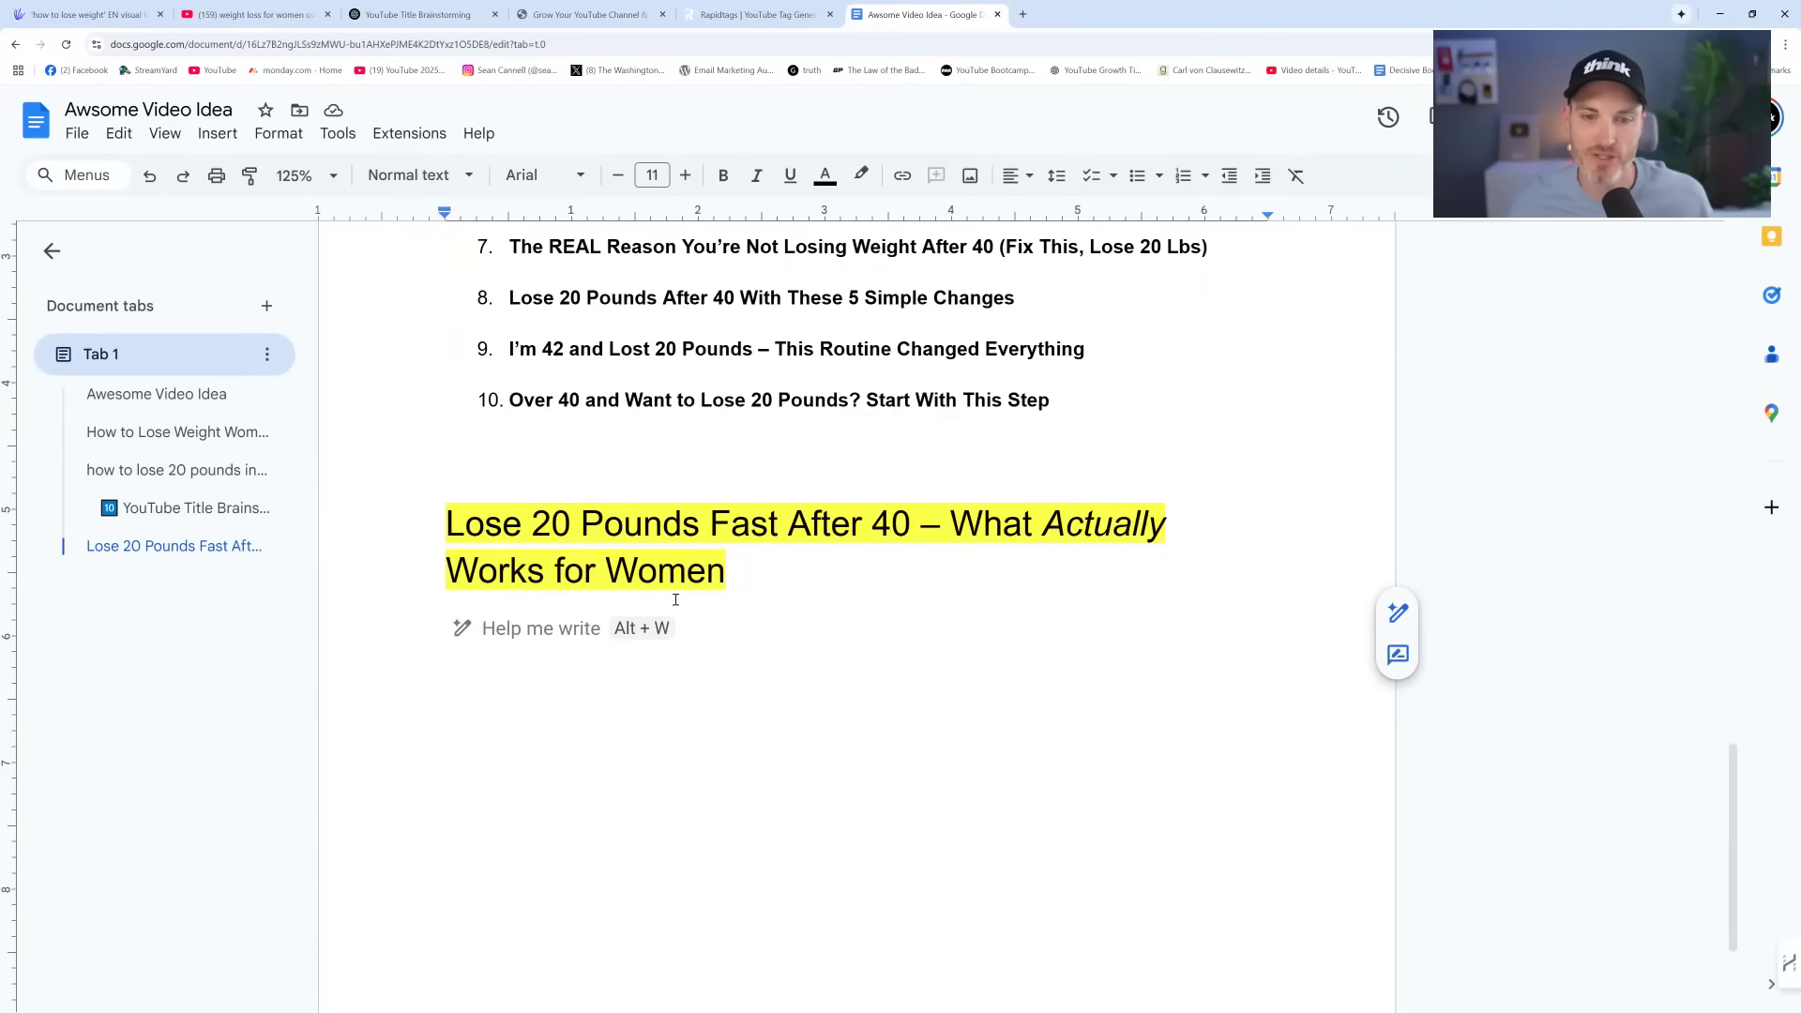
left_click_drag(776, 572, 776, 615)
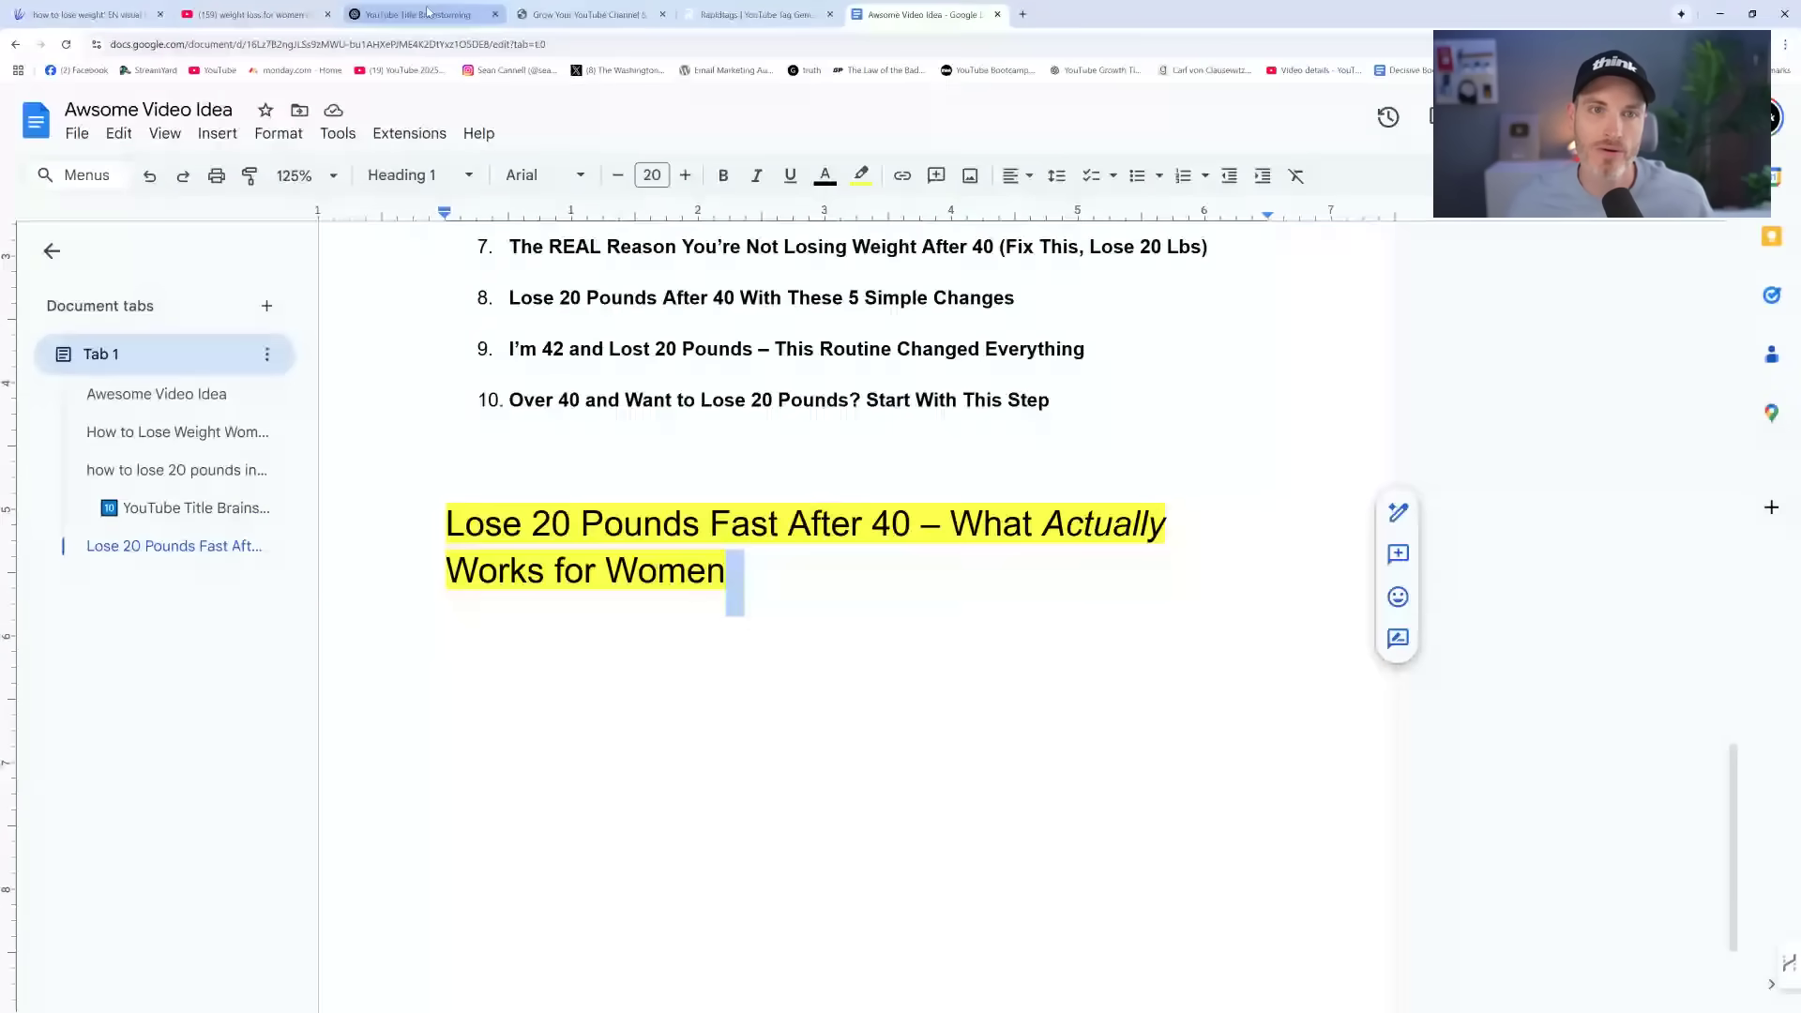
Dictate a request for 2025 comma-separated tags under 500 characters and review the 498-character result
left_click(426, 11)
left_click(1392, 870)
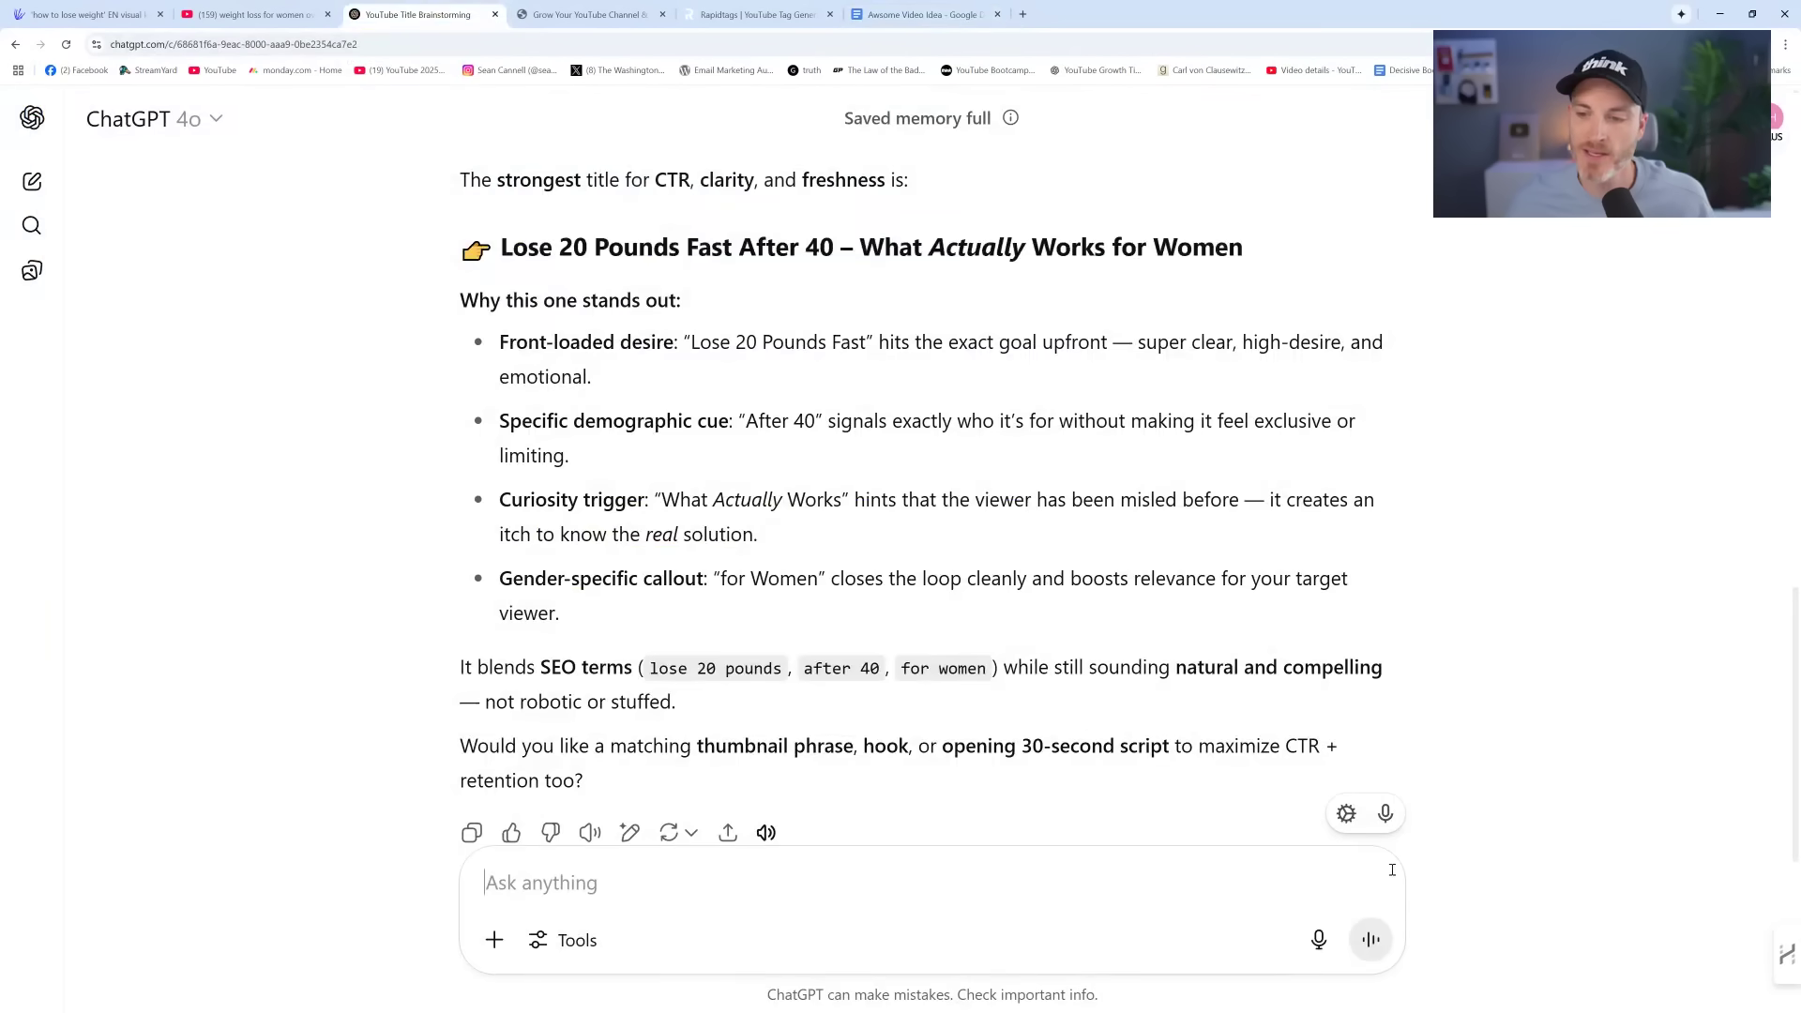
left_click(1386, 814)
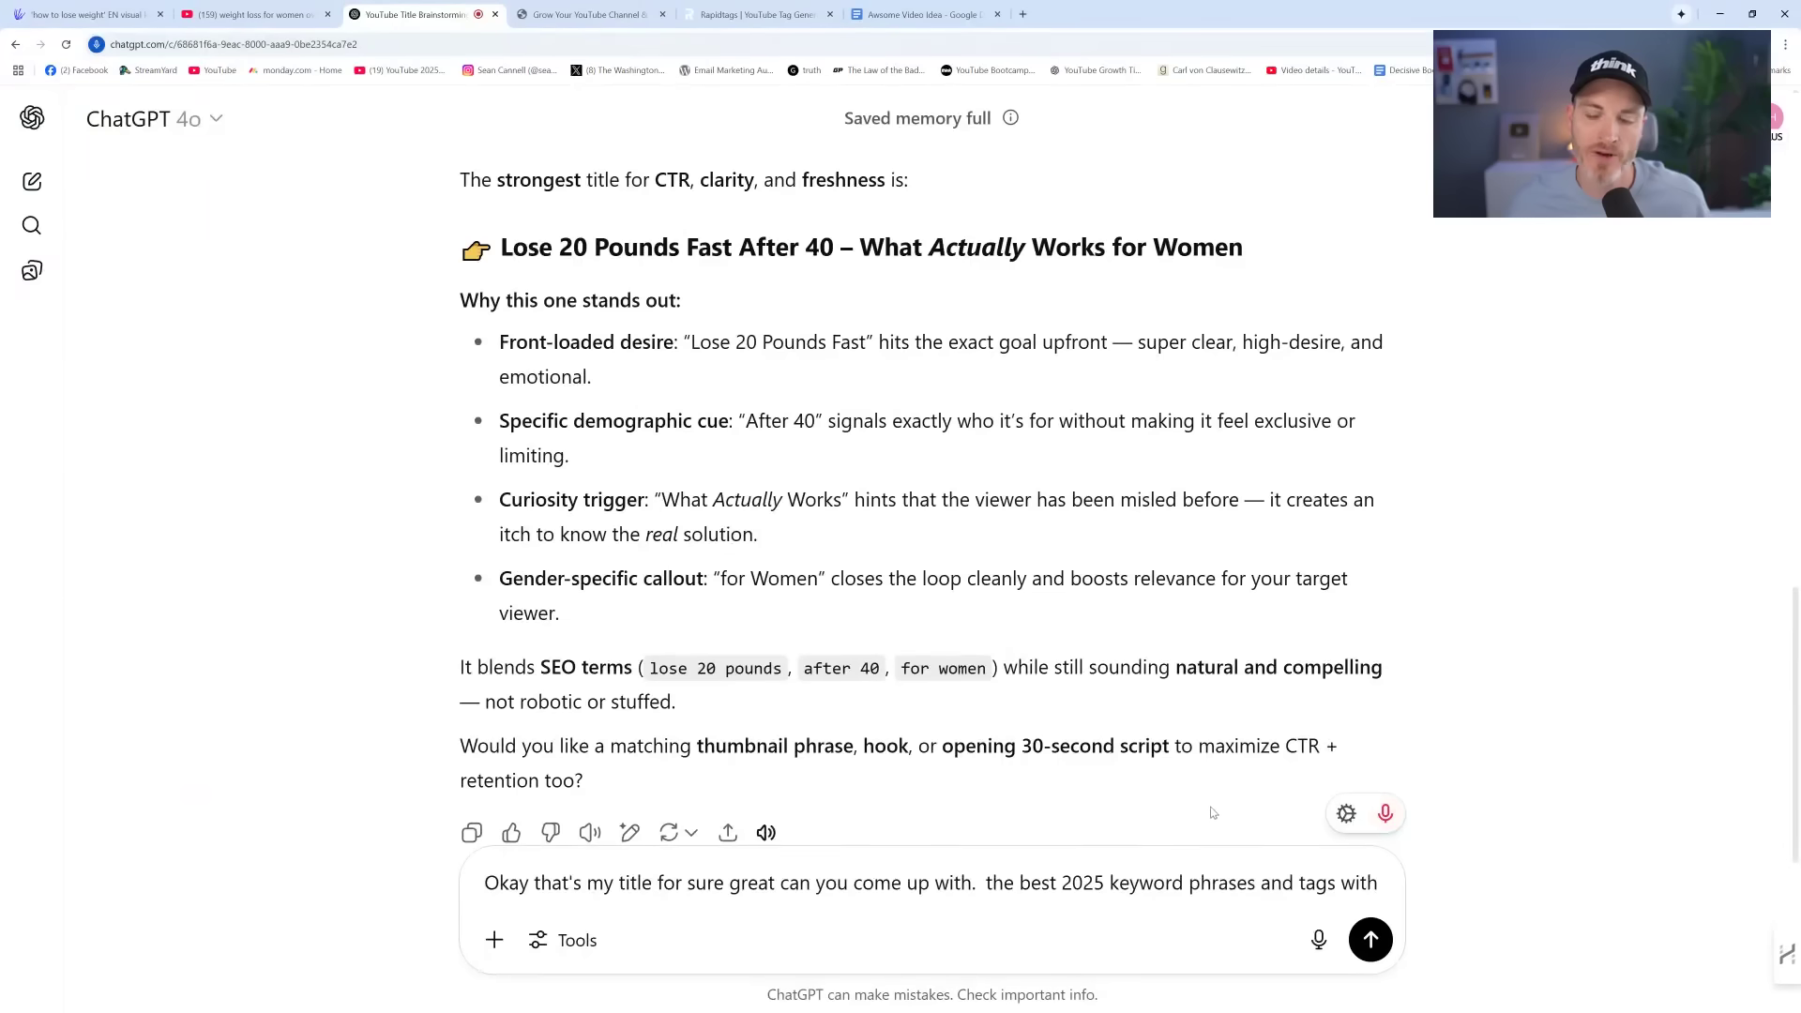
key("Return")
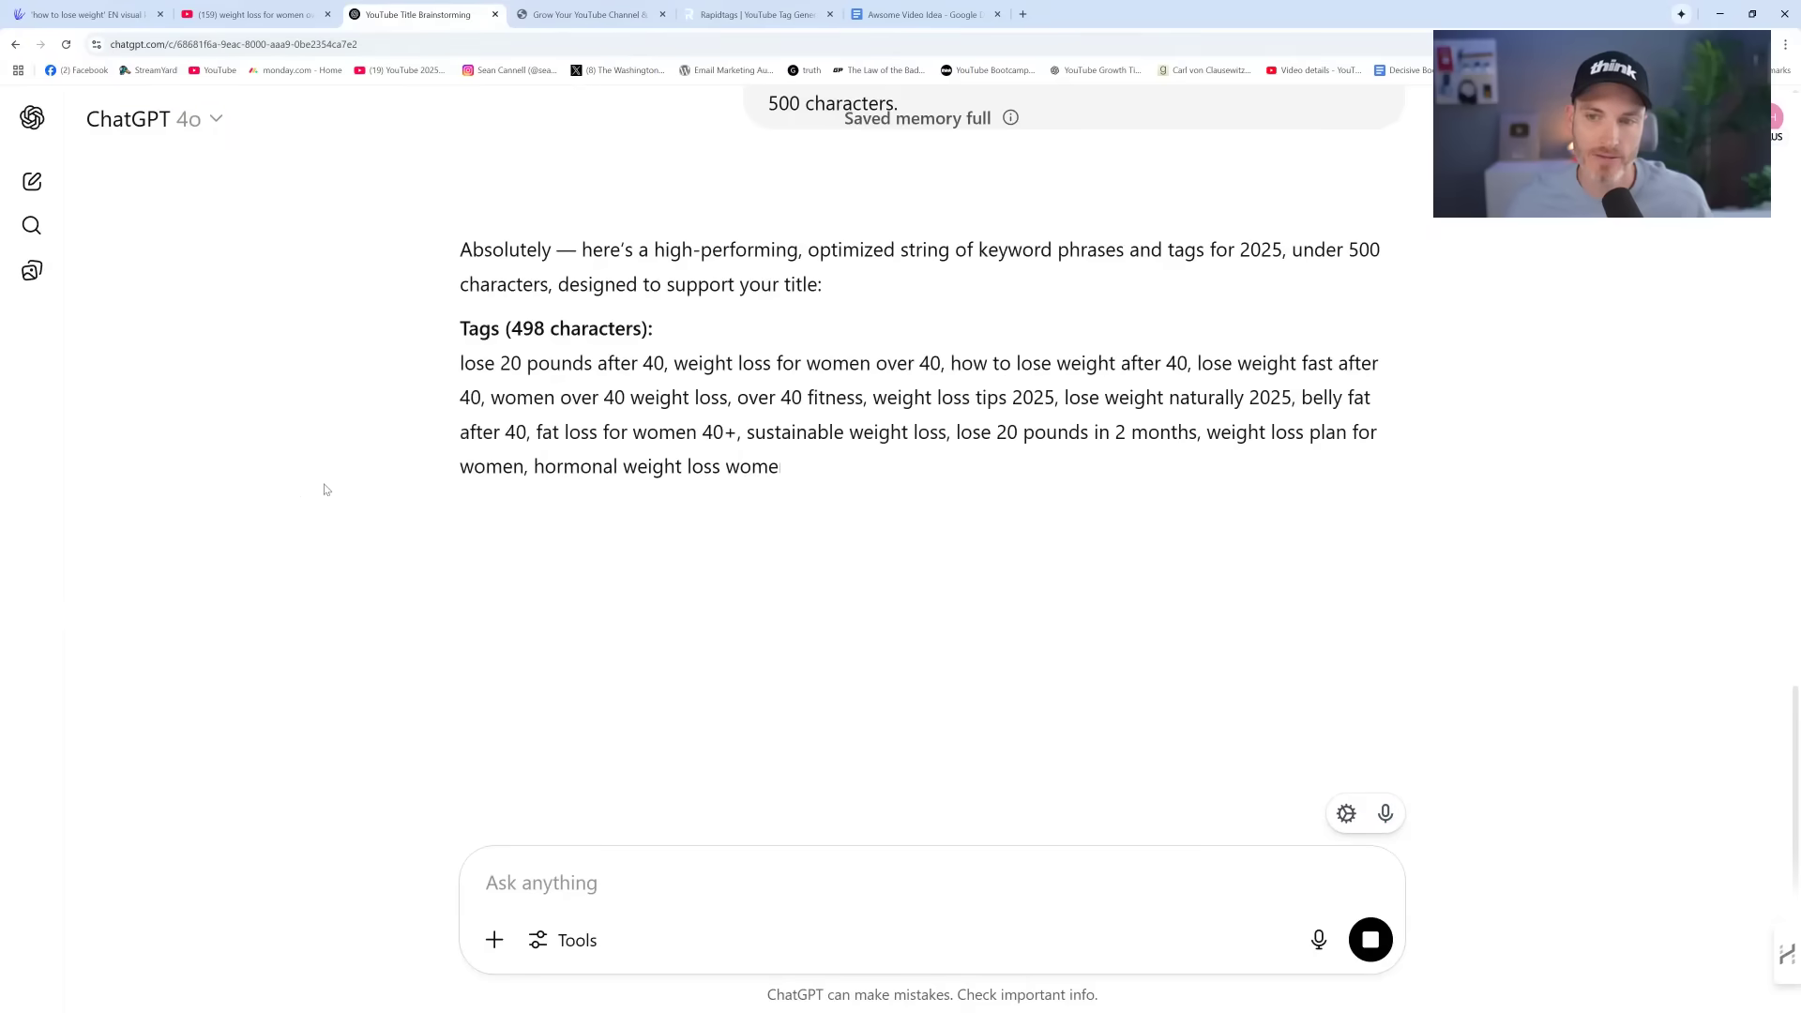
left_click_drag(492, 329, 654, 329)
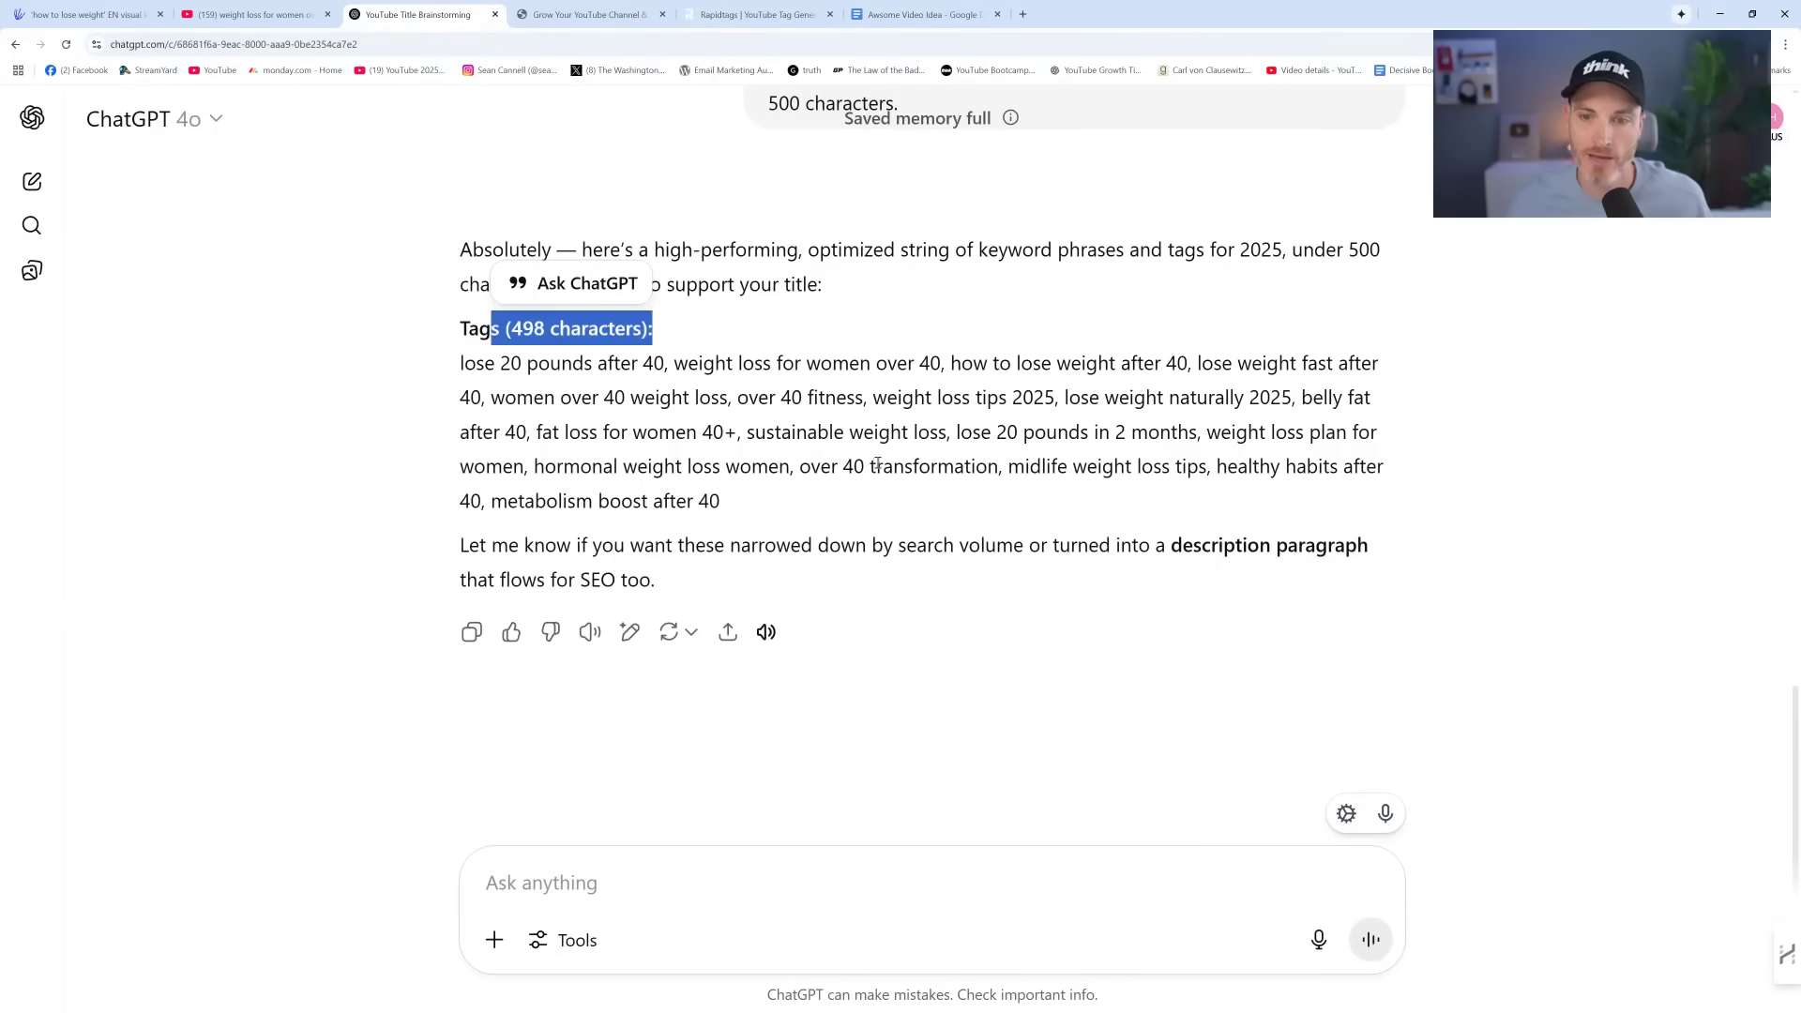
left_click_drag(850, 497, 461, 363)
left_click(557, 366)
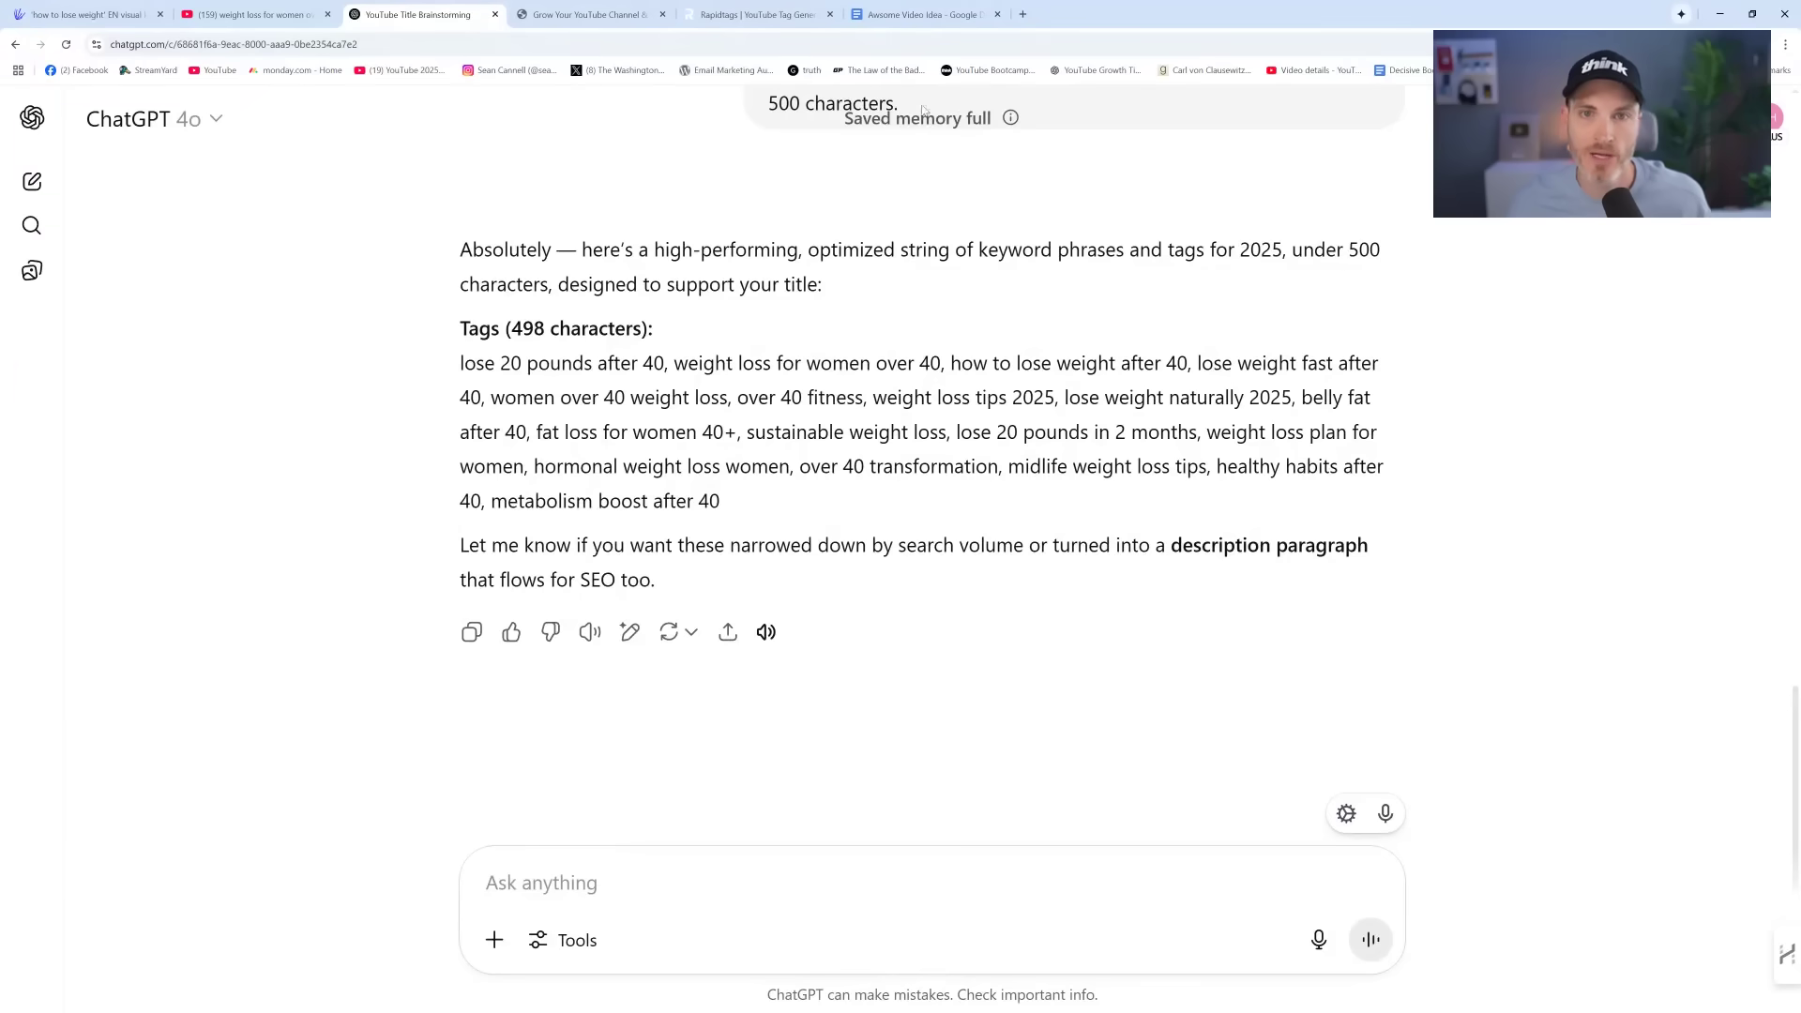
Select the chosen title in ChatGPT's answer to copy it
scroll(620, 375, "up", 10)
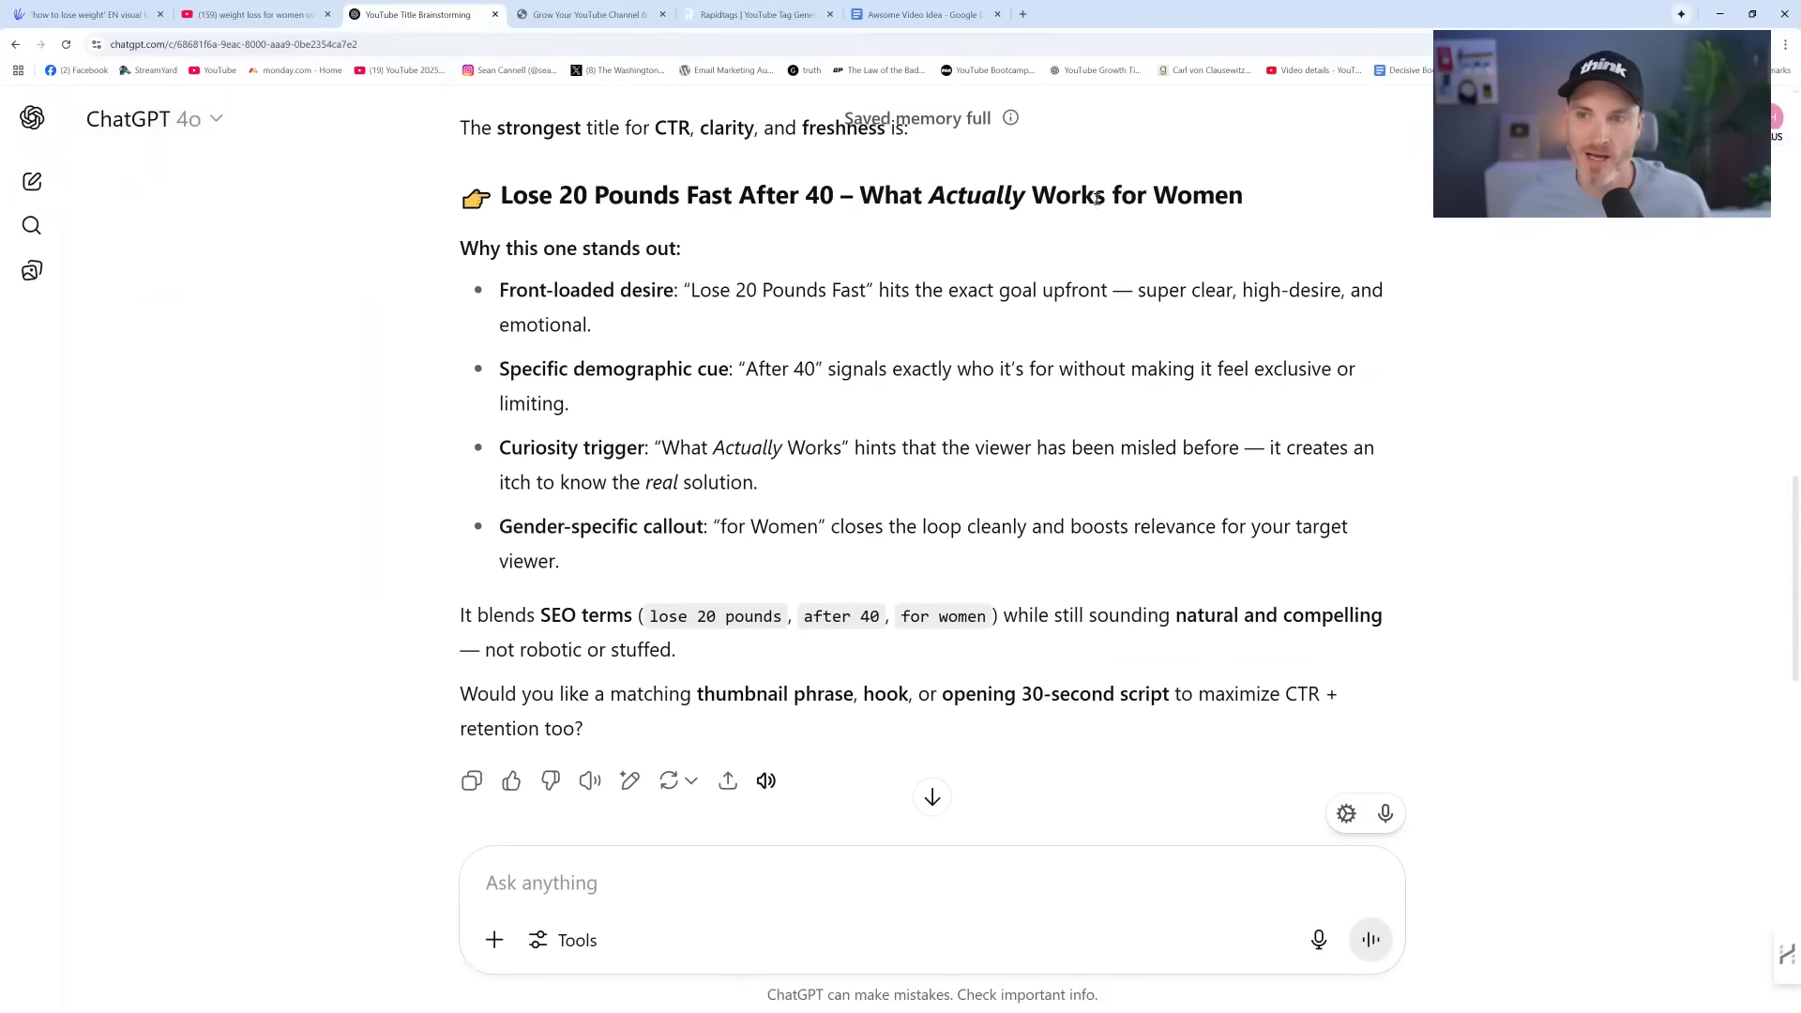
left_click_drag(1244, 197, 498, 197)
key("ctrl+c")
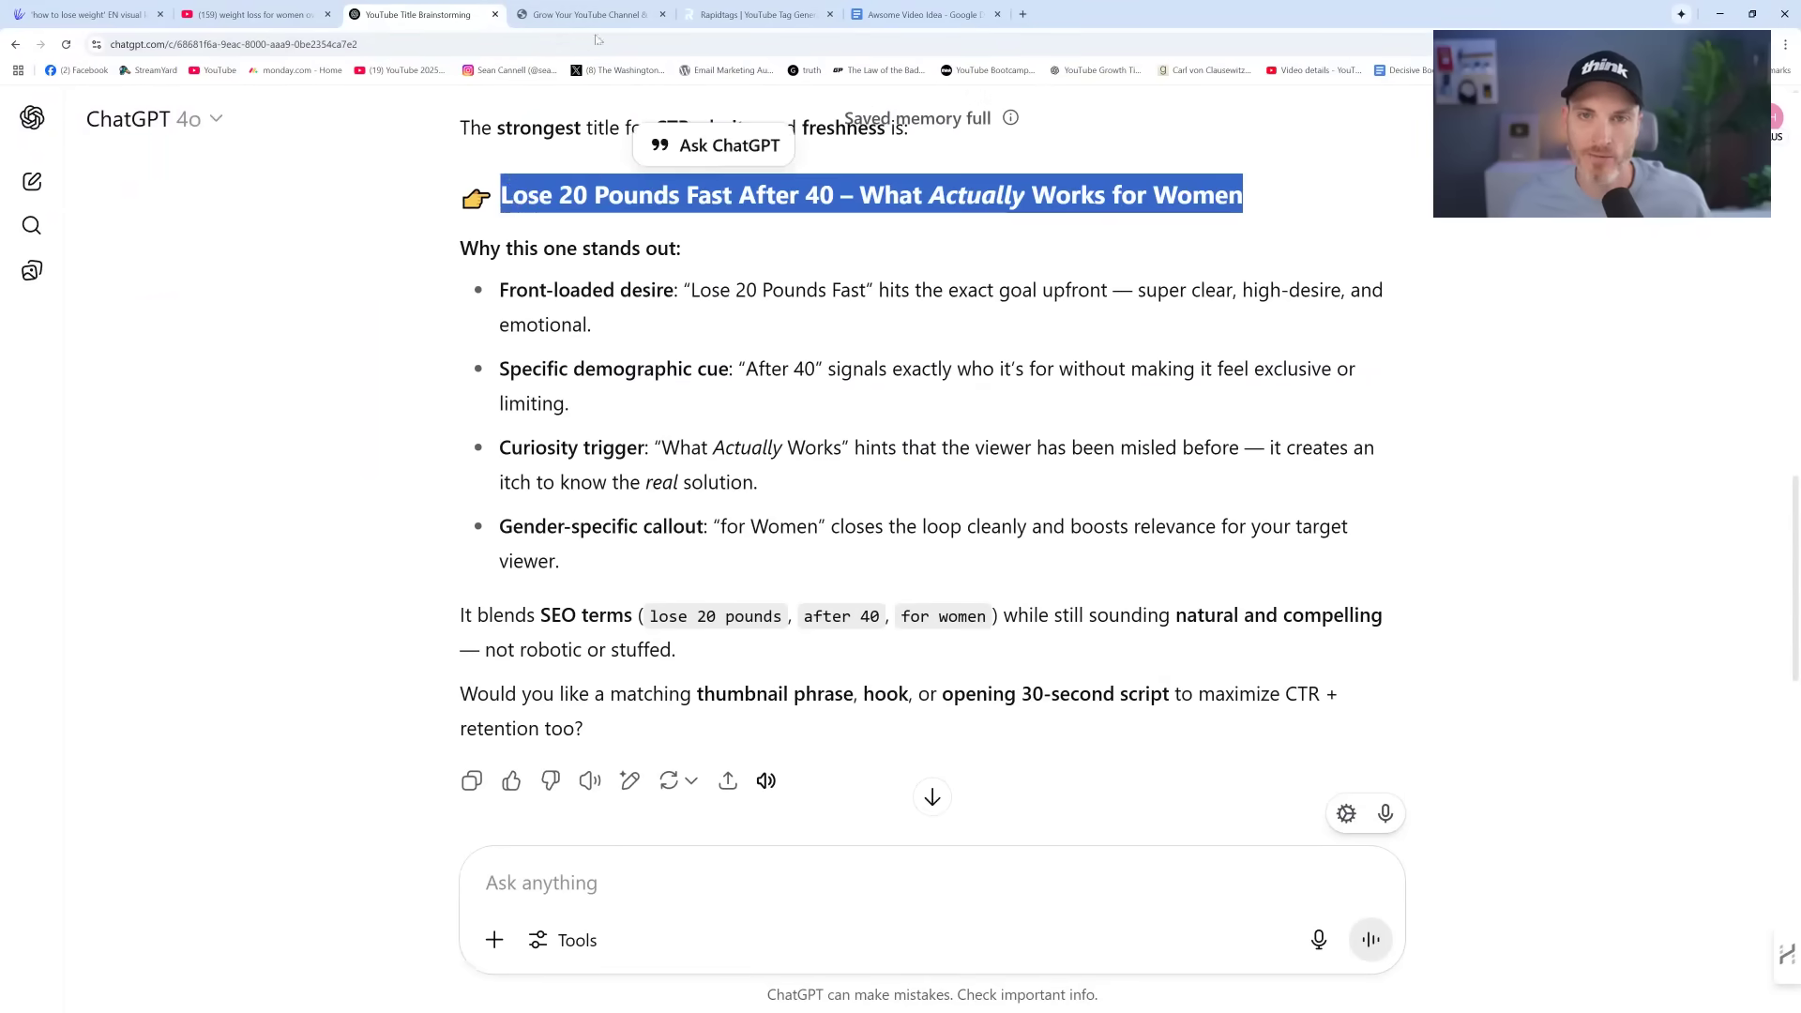
left_click(758, 14)
Generate RapidTags tags from the pasted chosen title, giving a 461/500-character tag set
left_click(732, 507)
key("ctrl+v")
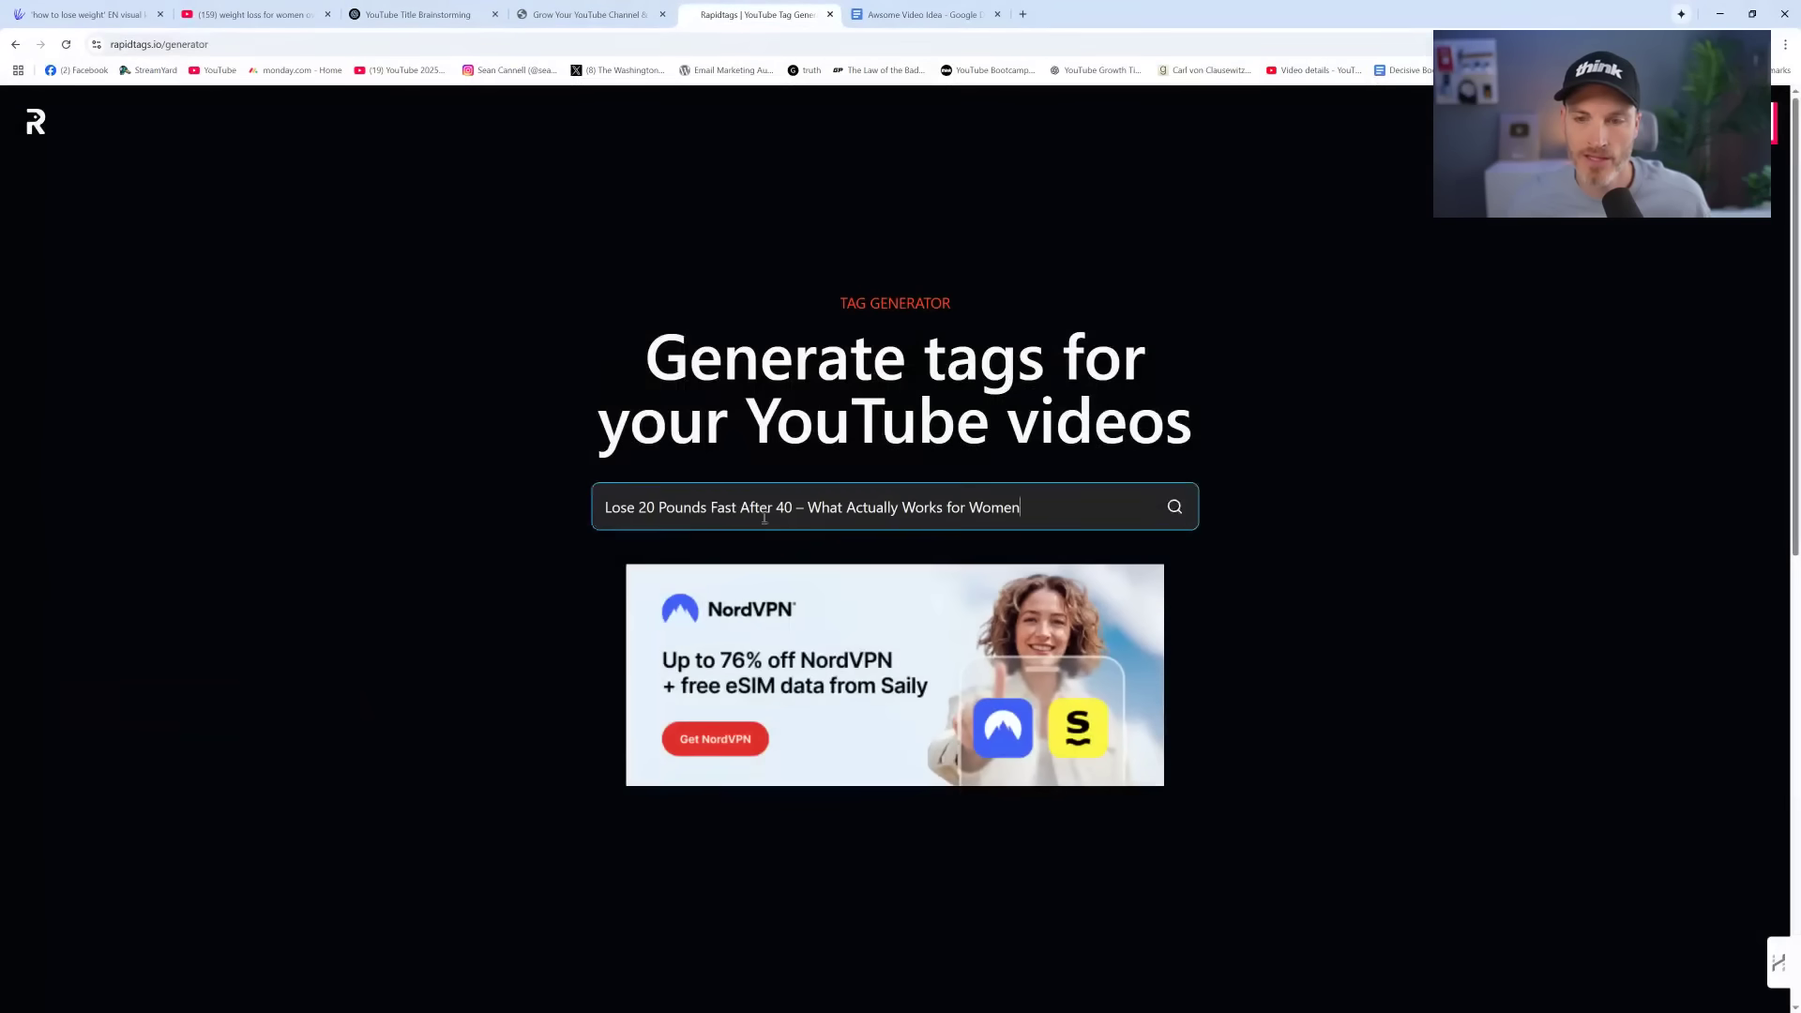
left_click(1173, 507)
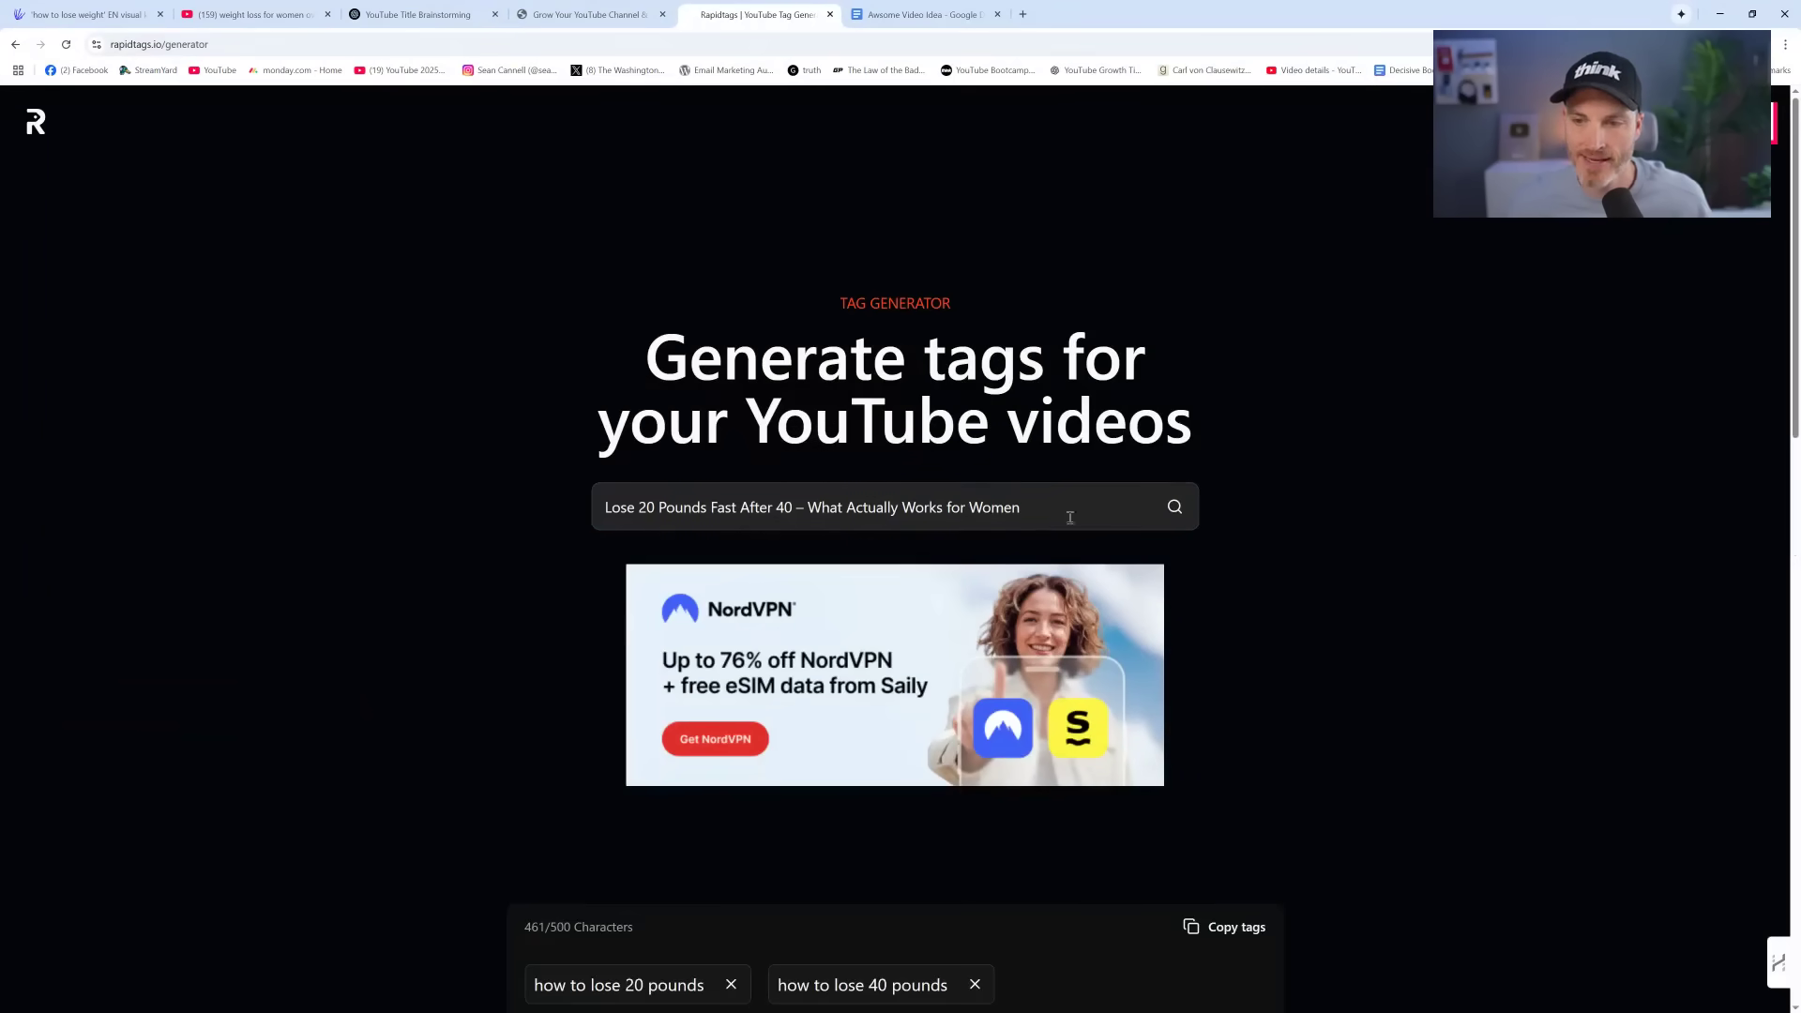
scroll(455, 433, "down", 5)
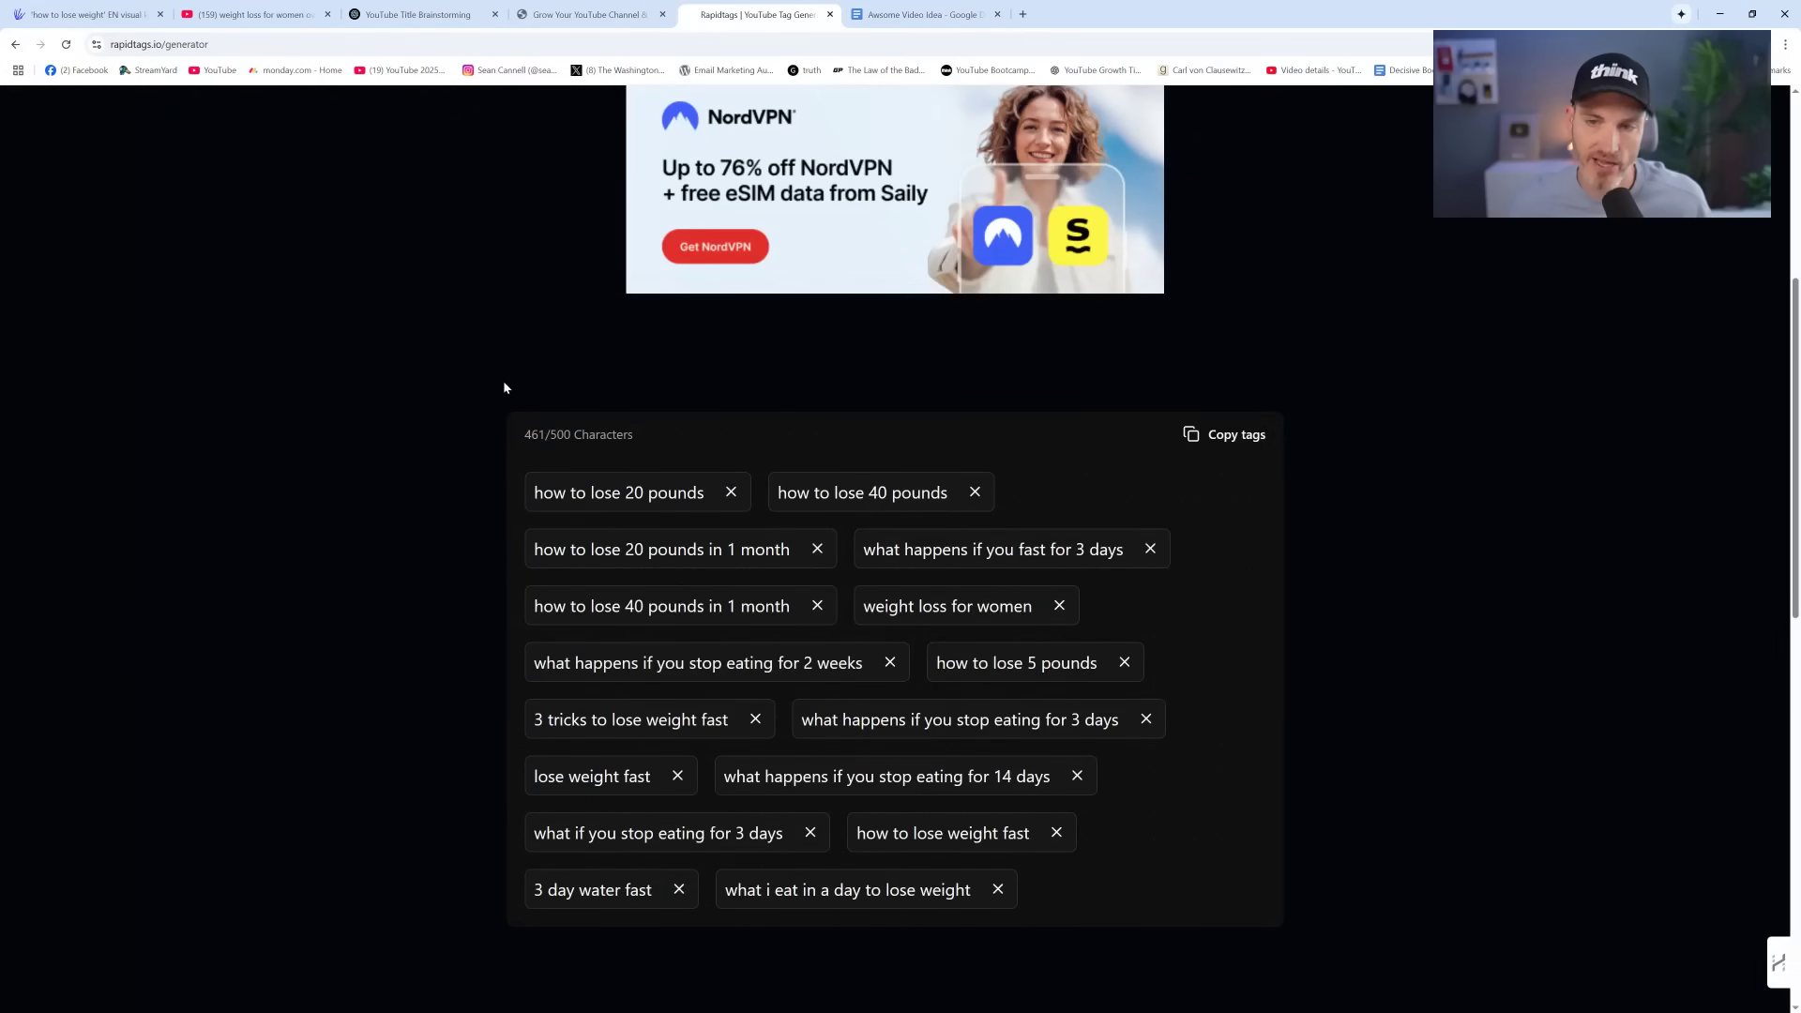
Back in ChatGPT, start dictating a question about the RapidTags tags
left_click(587, 14)
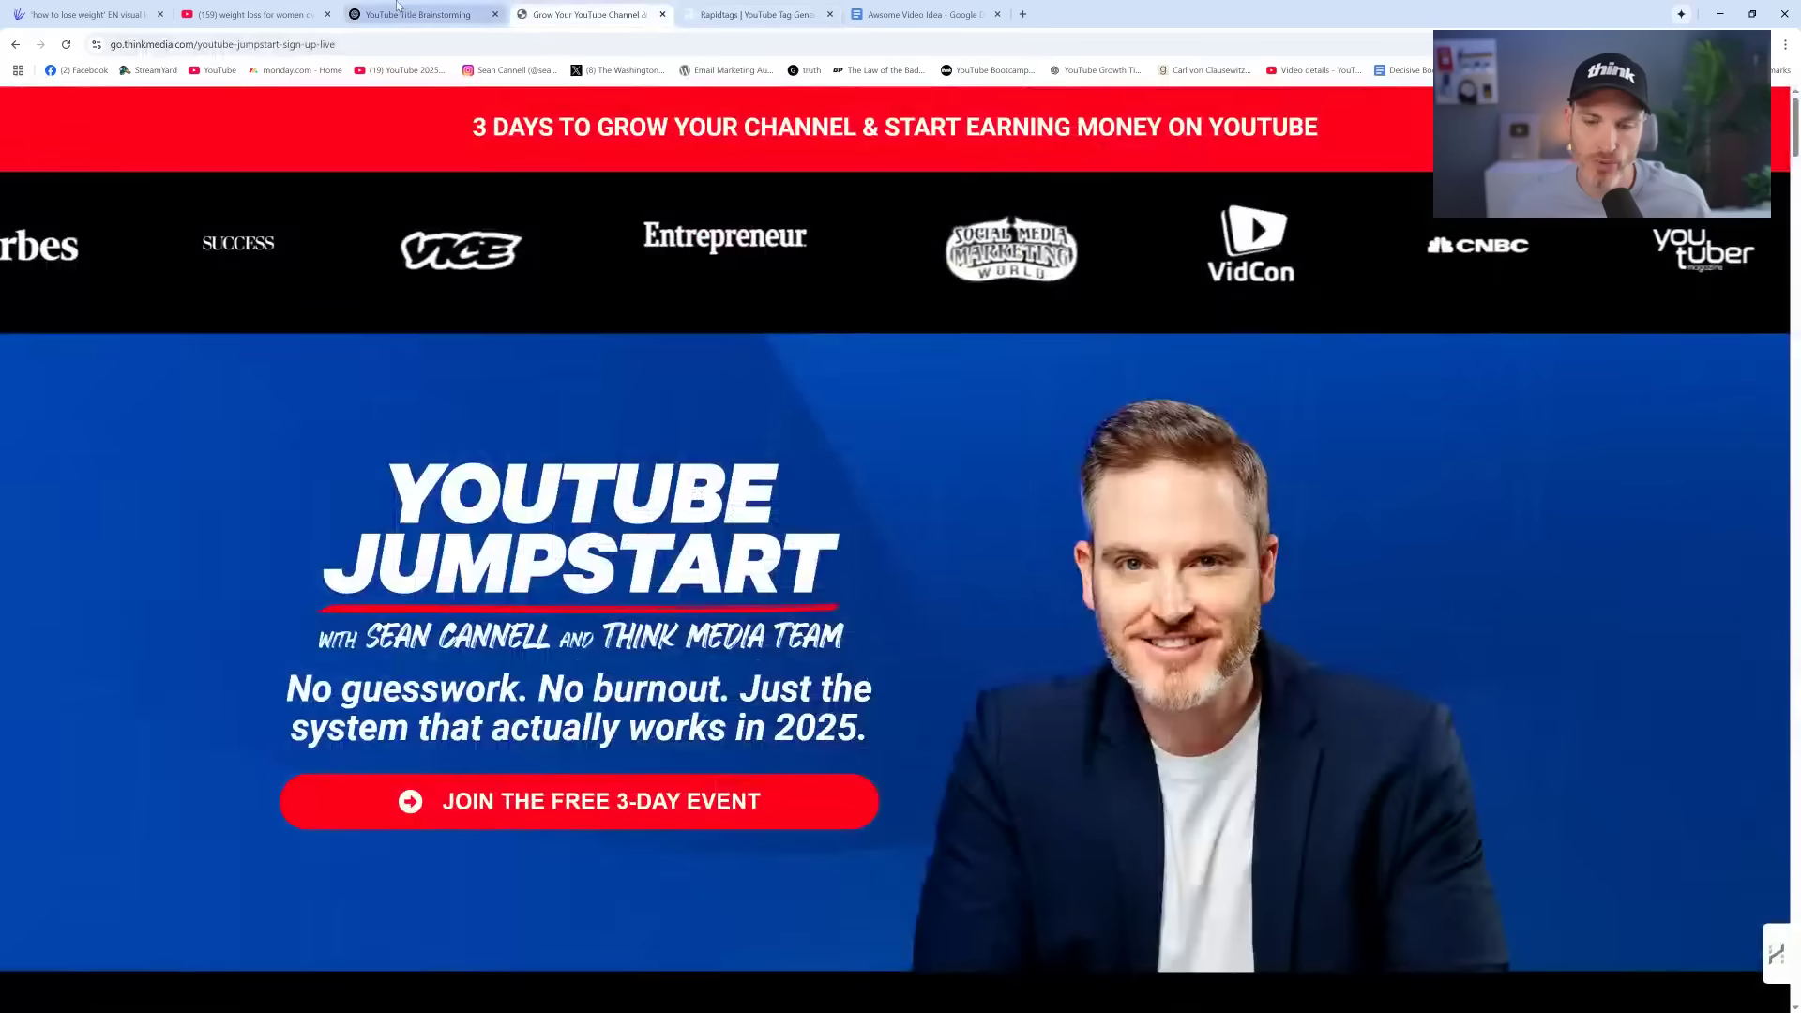
left_click(417, 14)
left_click(1386, 813)
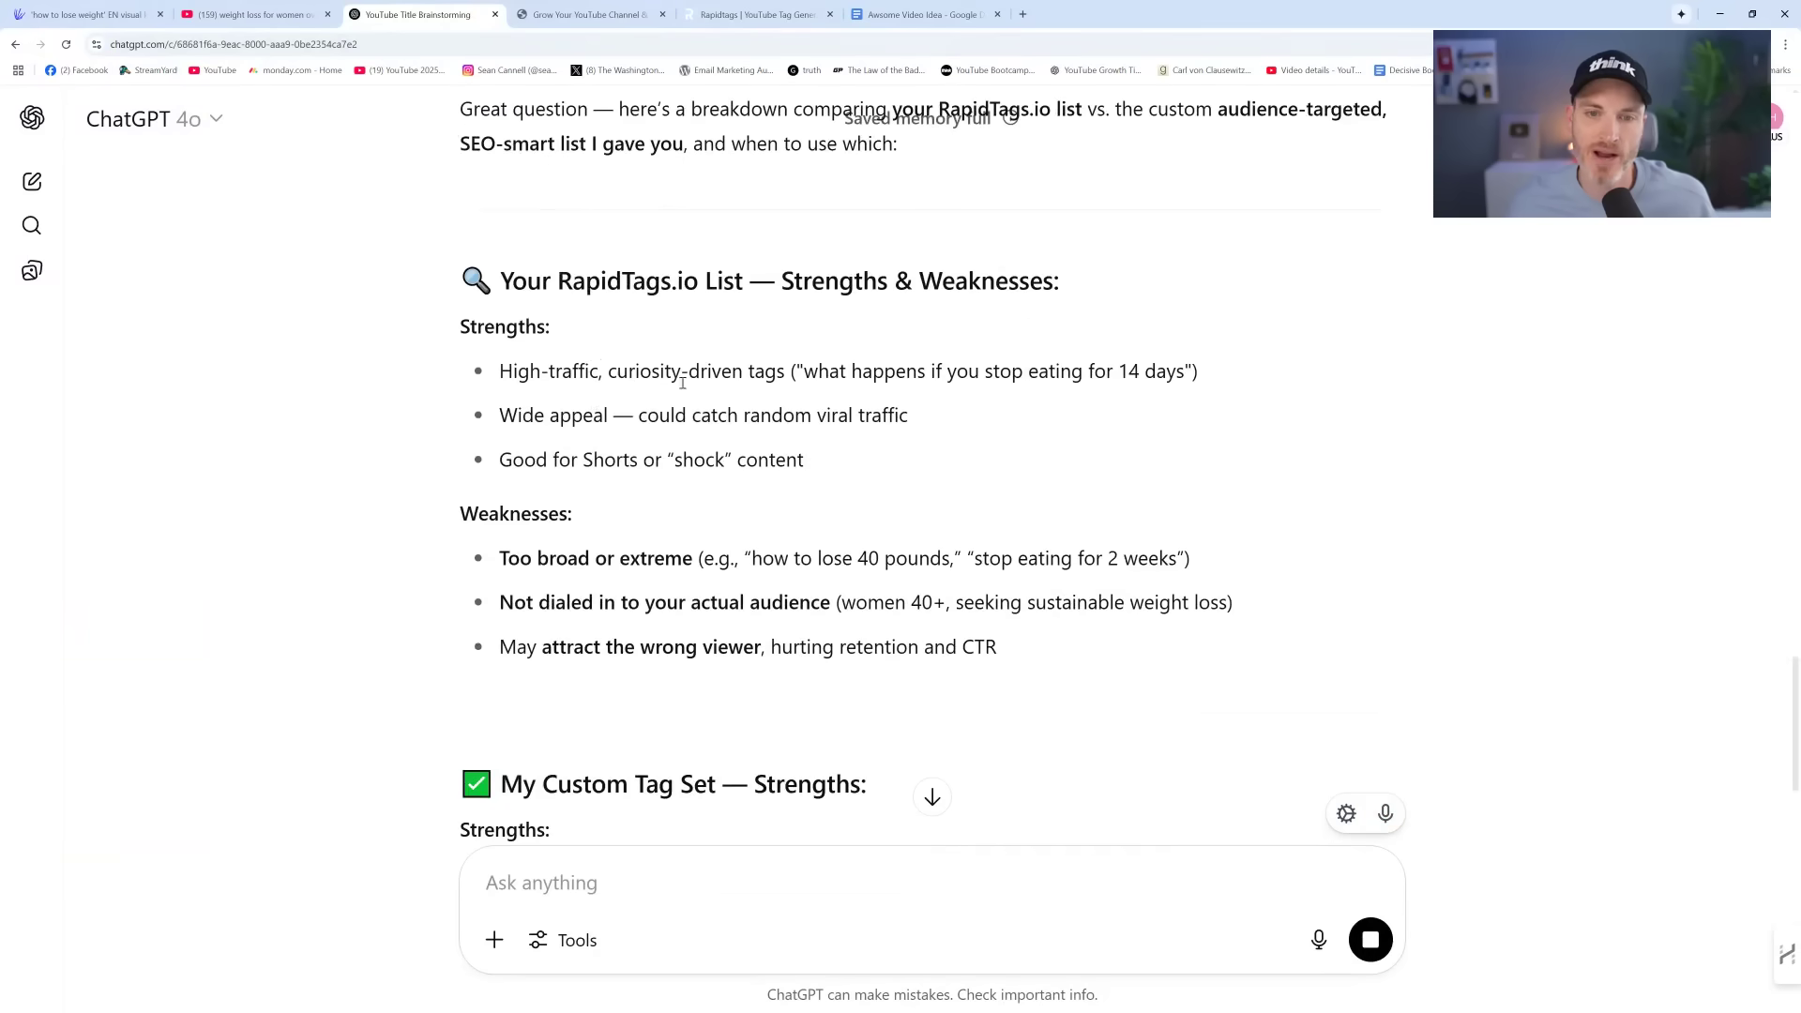
Review ChatGPT's Best Strategy comparison and 497-character hybrid tag set, then begin dictating the description request
scroll(788, 380, "down", 4)
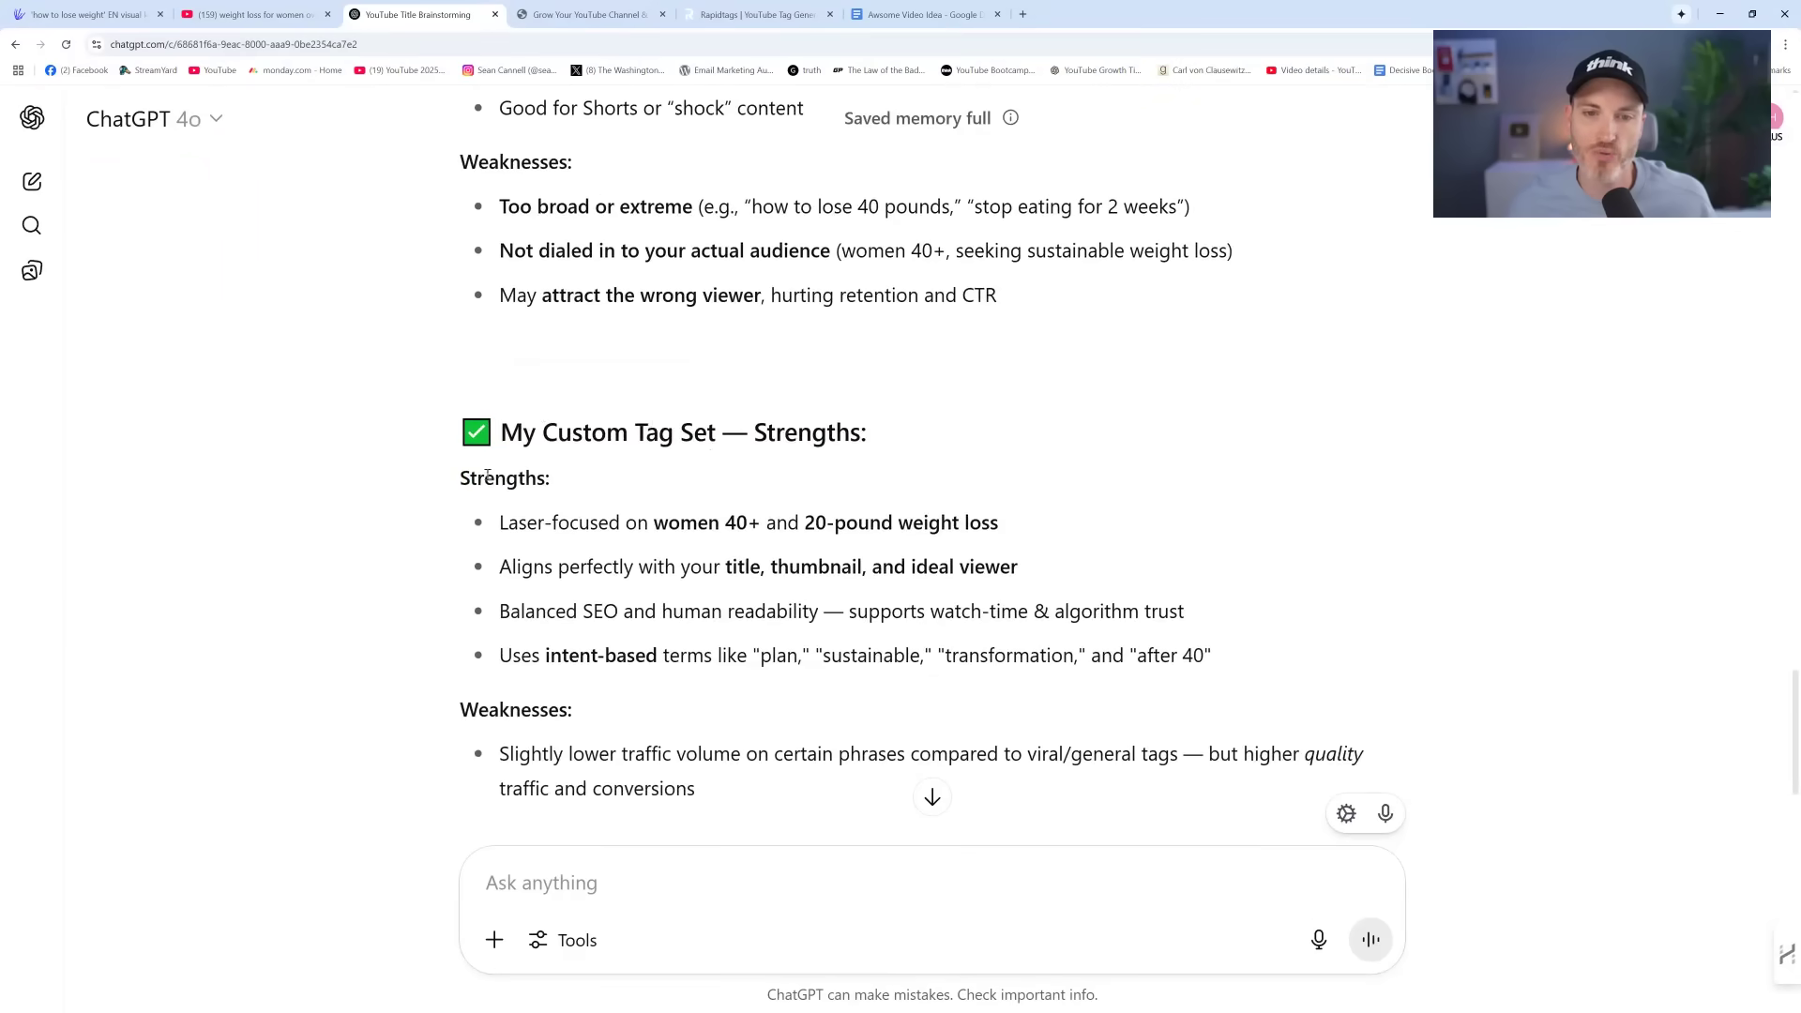
scroll(750, 441, "down", 9)
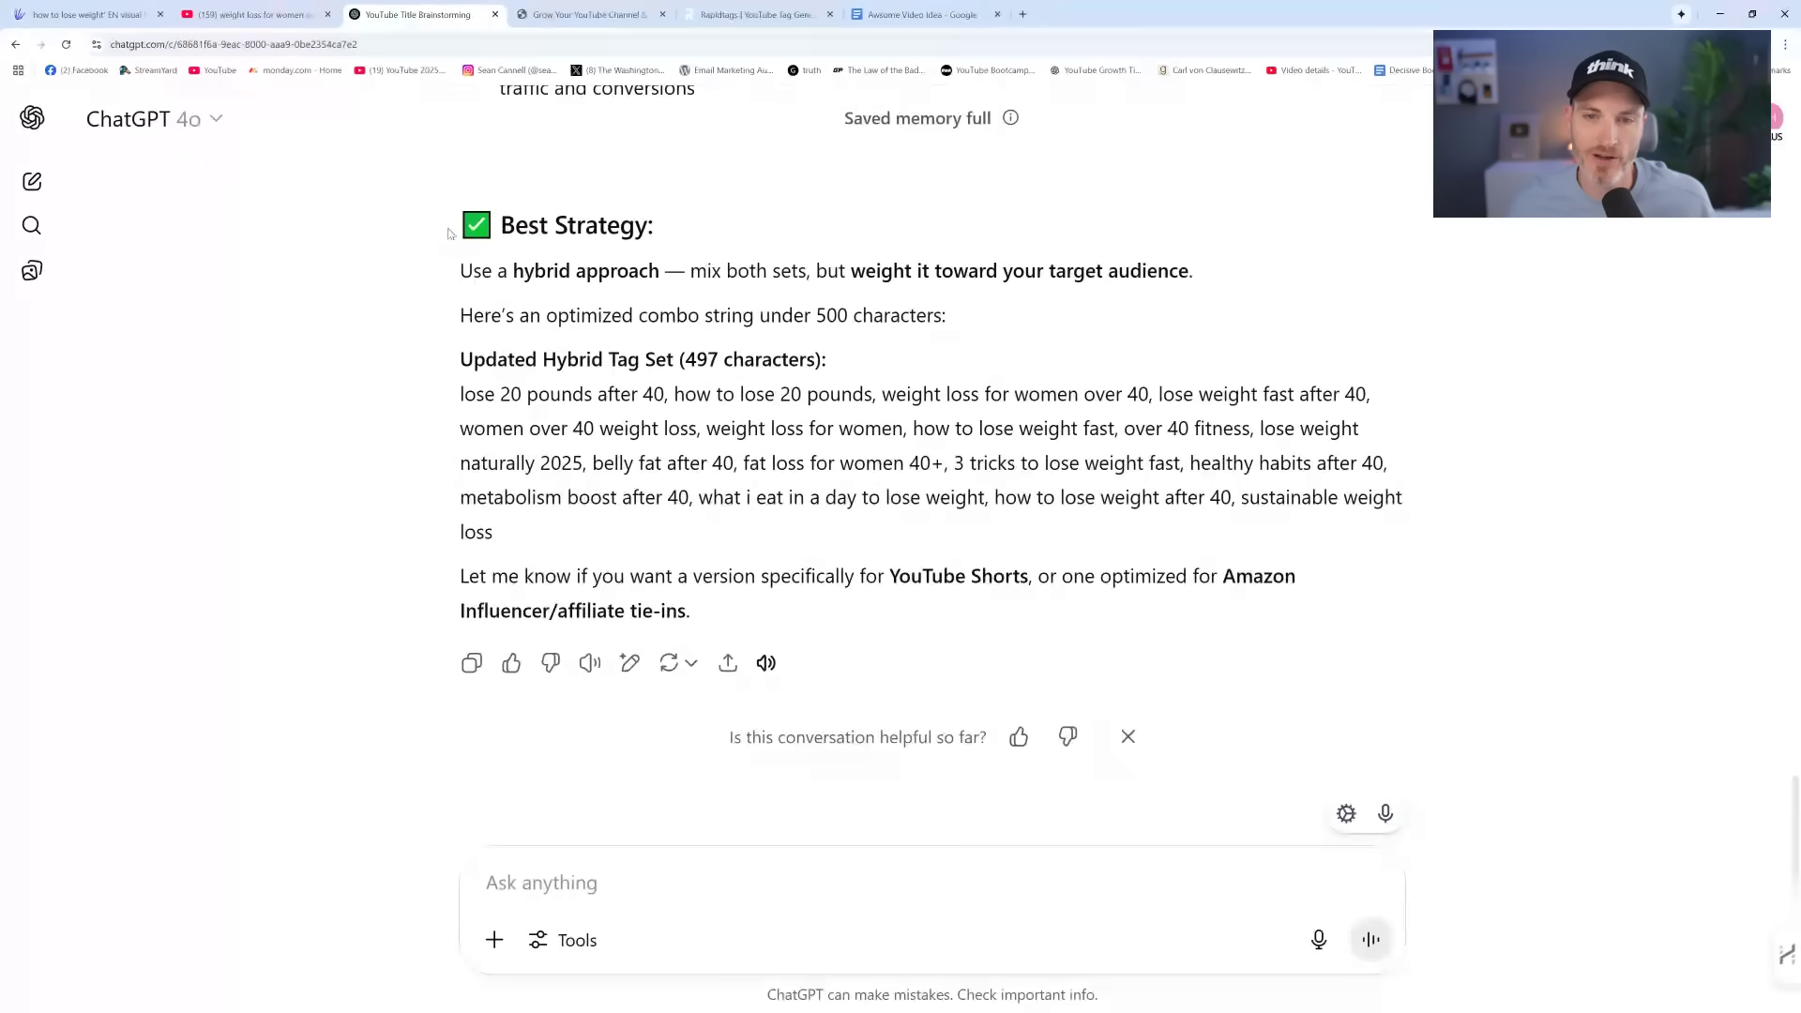
left_click_drag(454, 229, 1223, 610)
left_click(1187, 574)
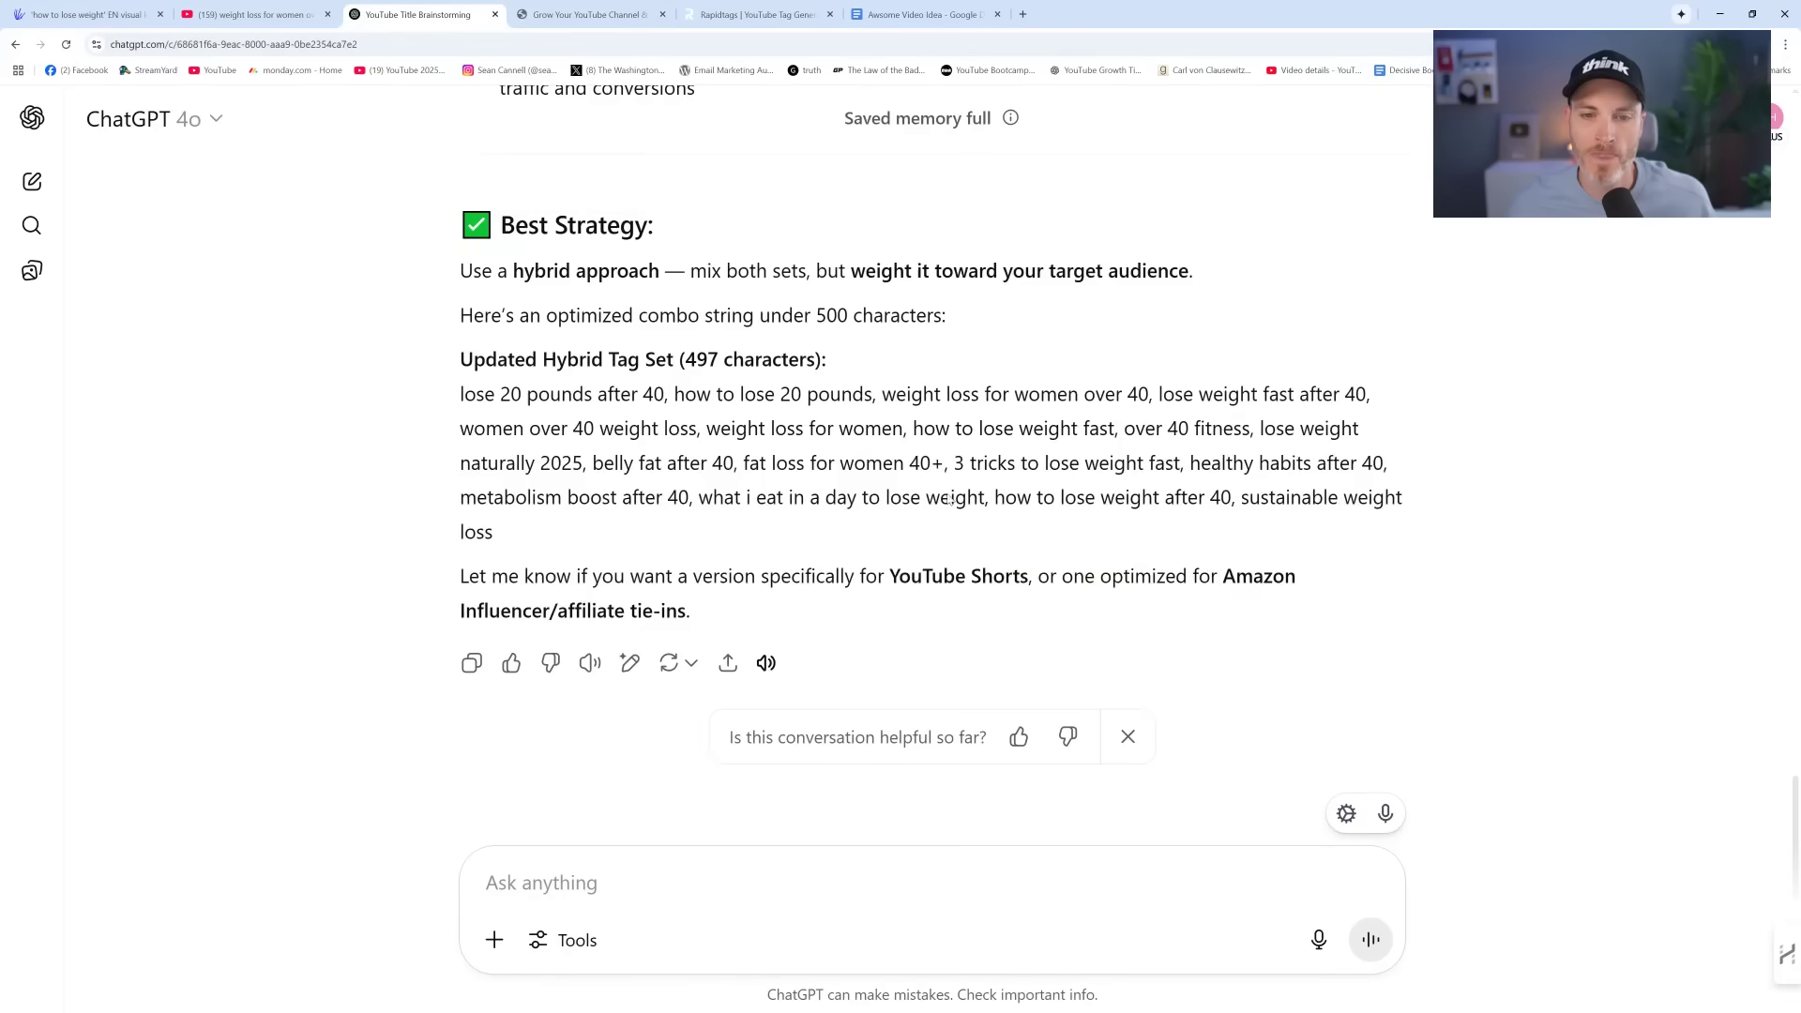
key("super+h")
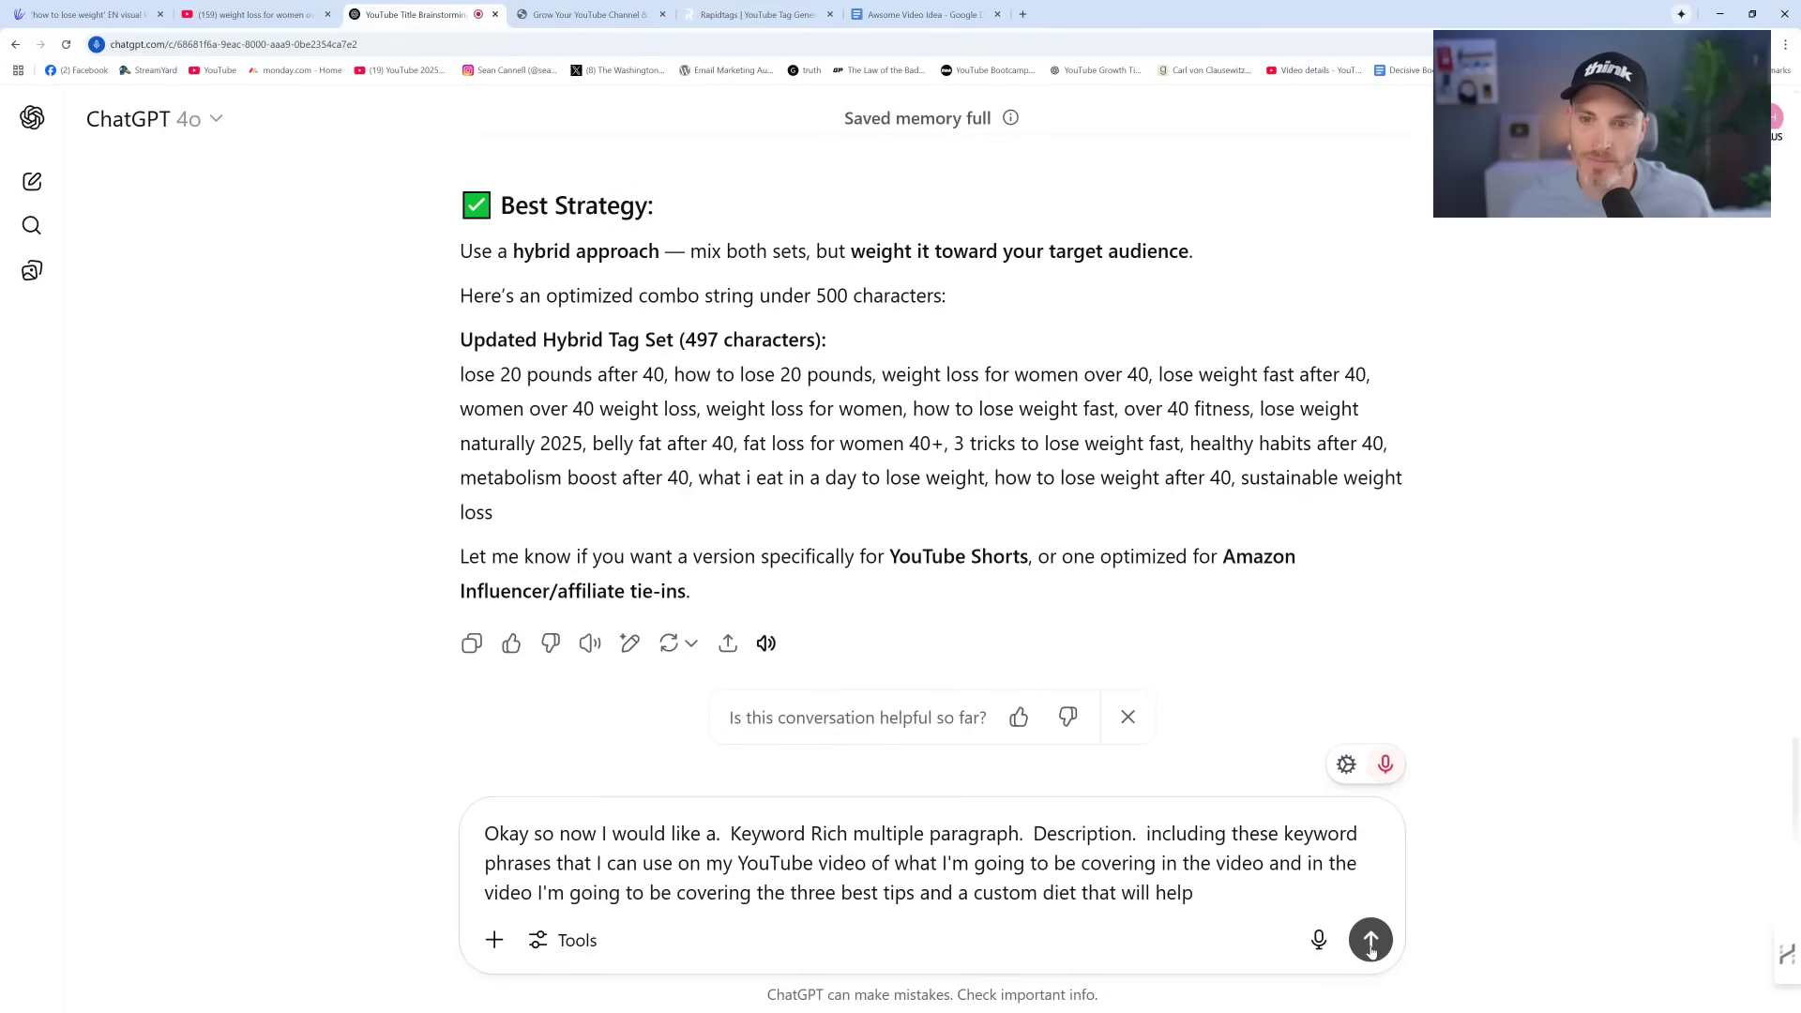
Send the description request and review the keyword-rich YouTube description ChatGPT writes
left_click(1374, 942)
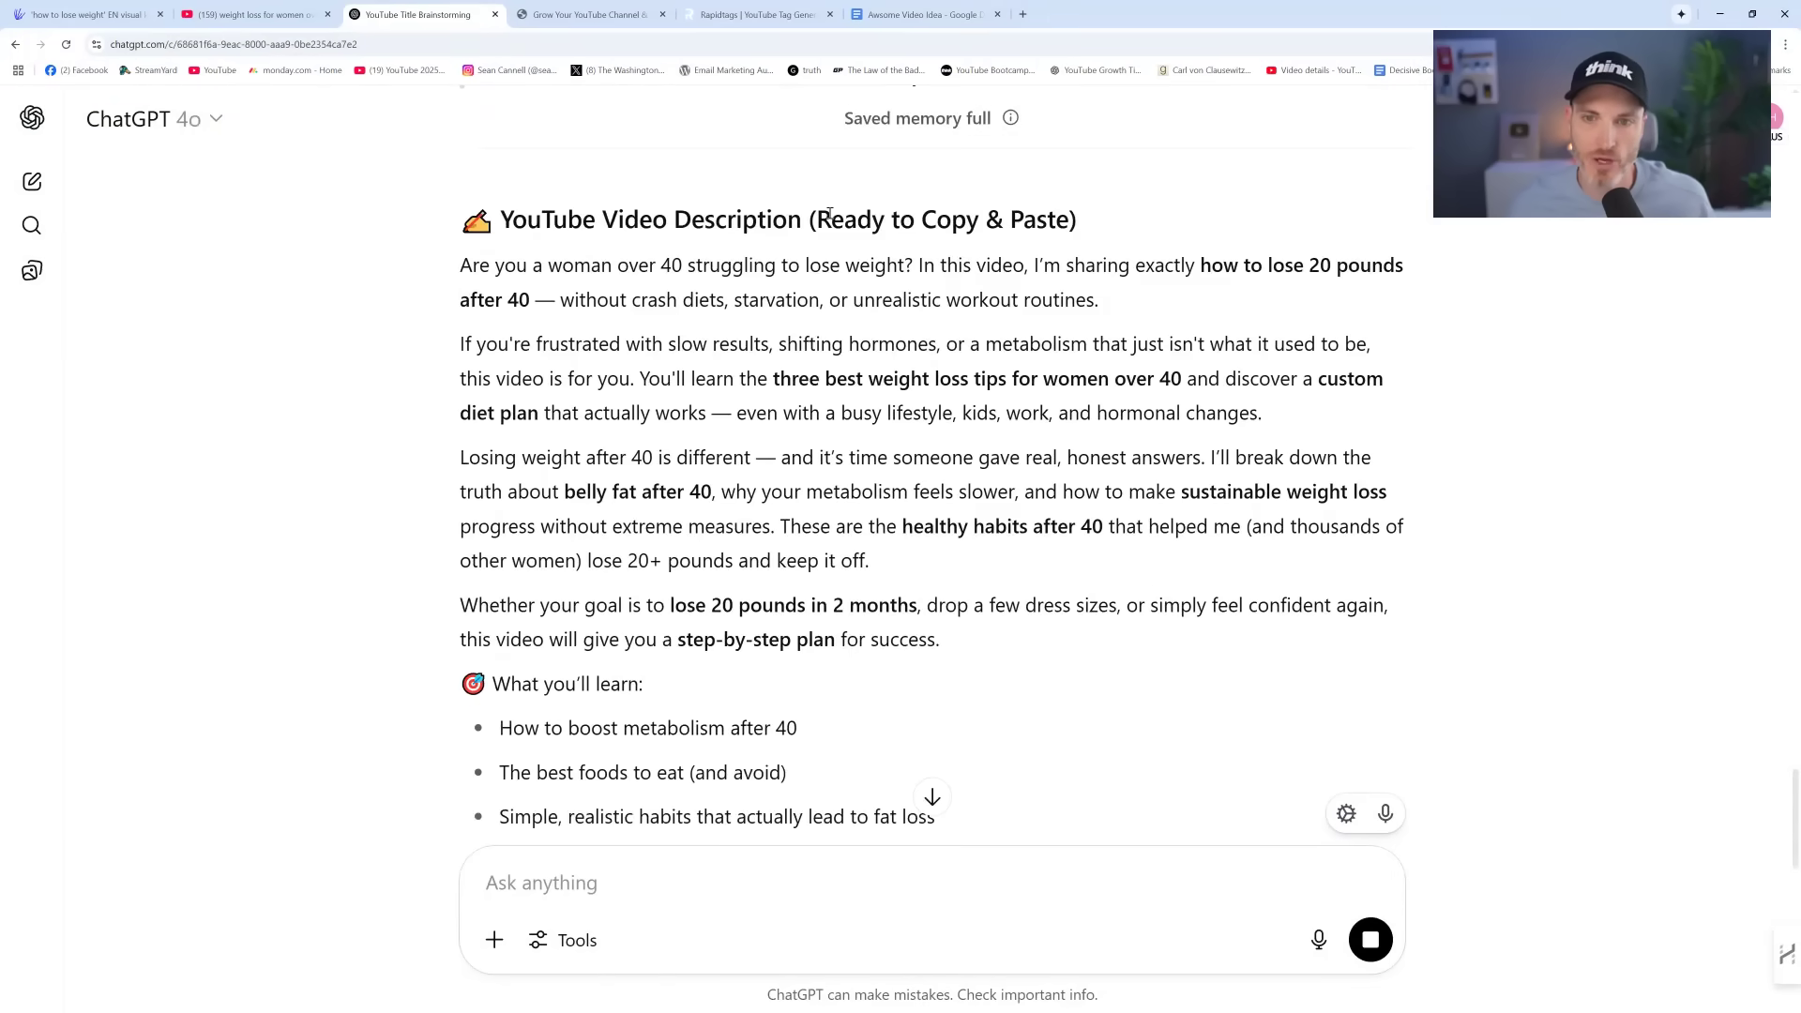
left_click_drag(447, 273, 1039, 604)
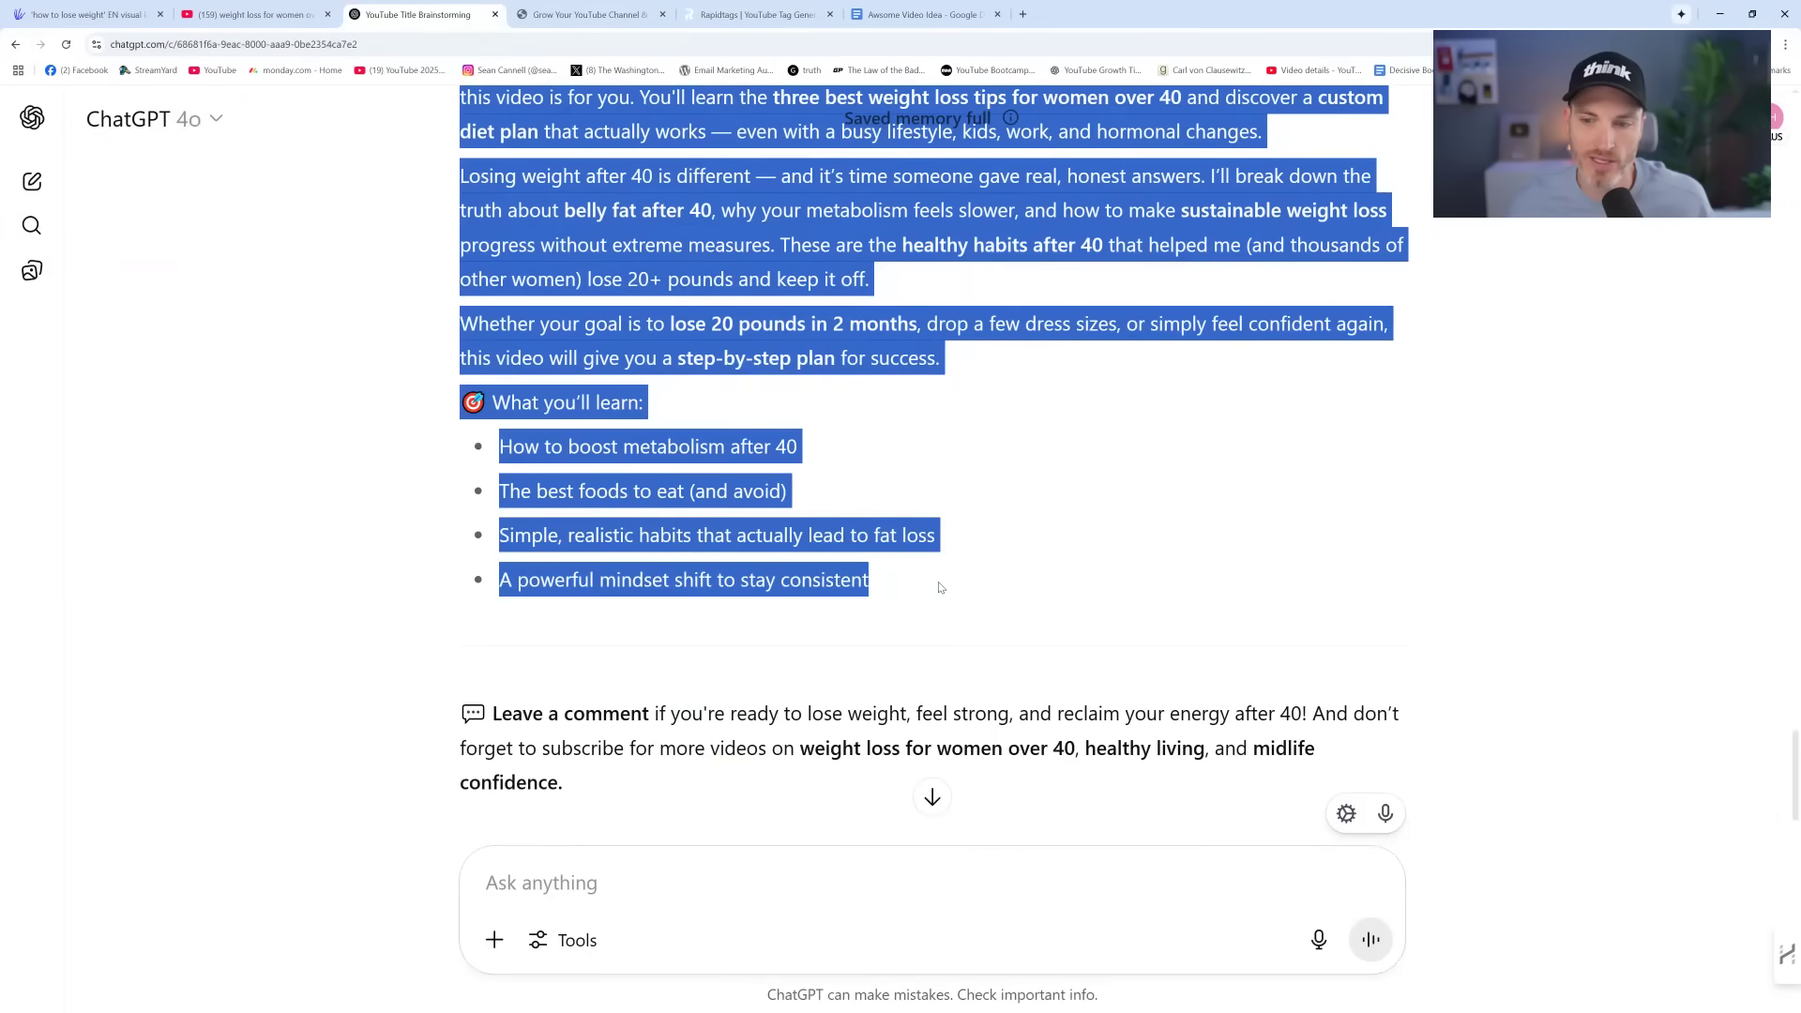
scroll(941, 588, "down", 2)
left_click(678, 574)
left_click_drag(553, 590, 459, 335)
left_click(650, 336)
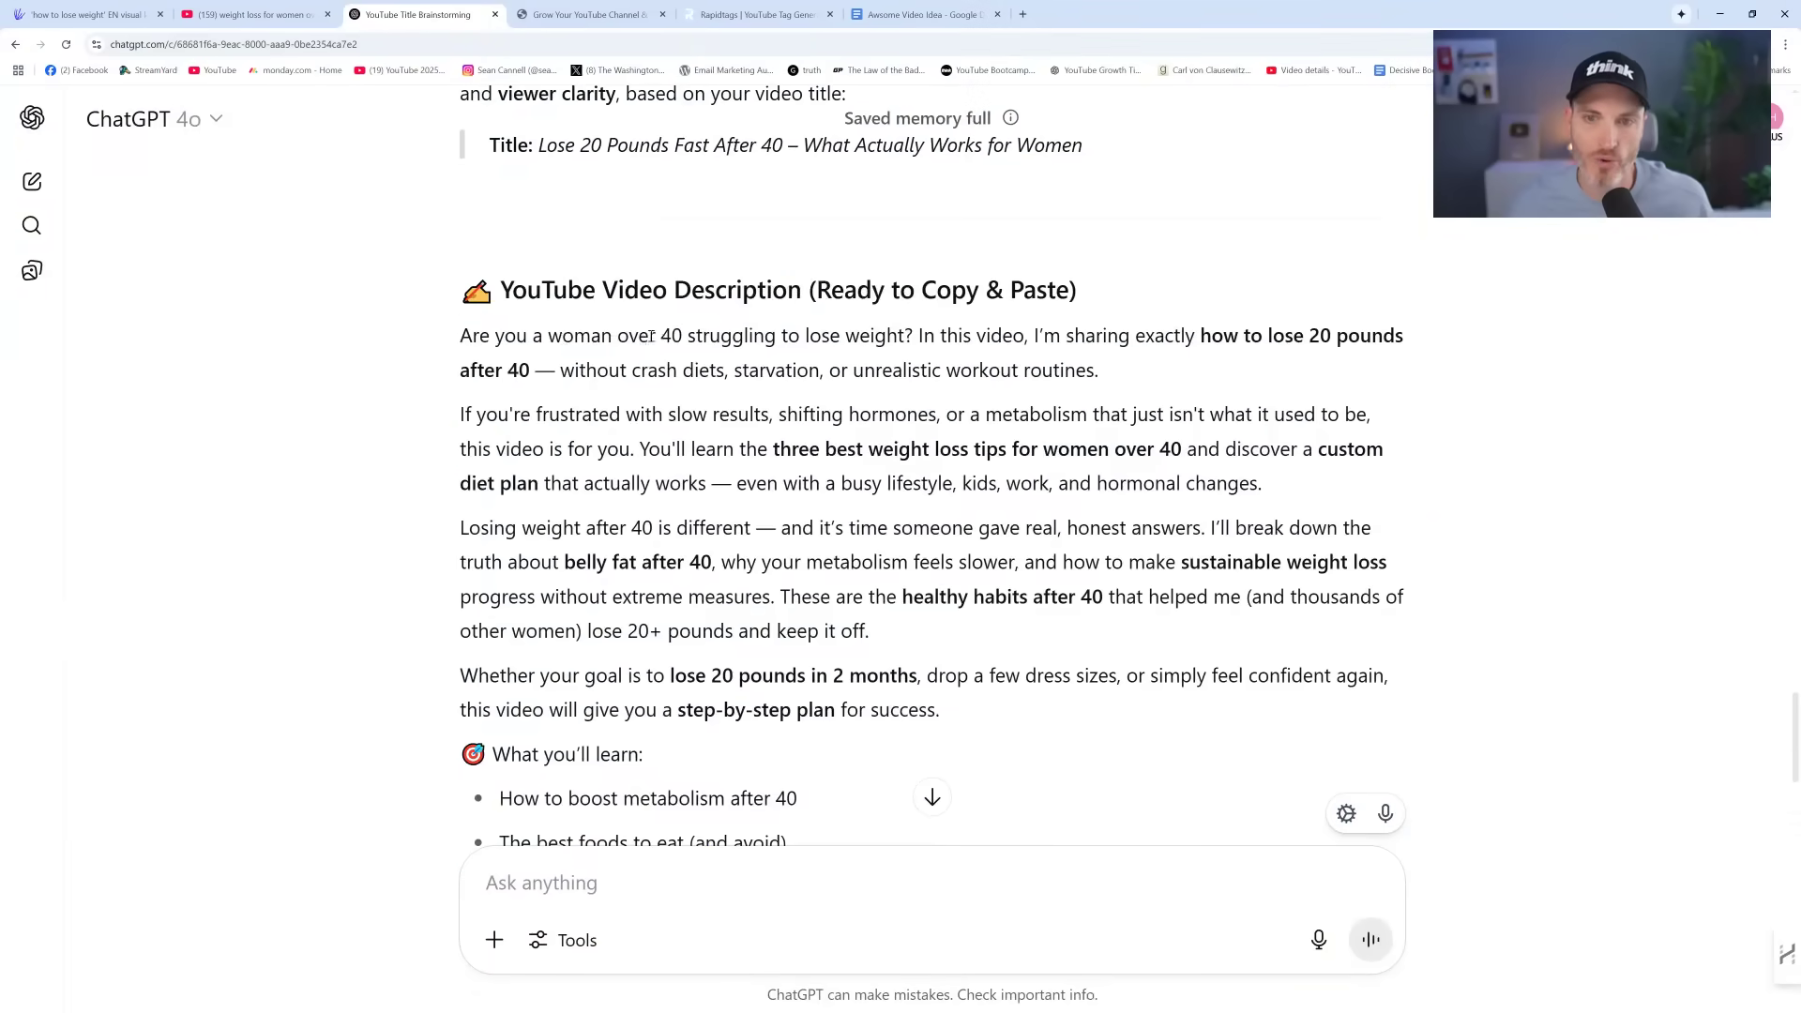
left_click_drag(1192, 331, 1431, 377)
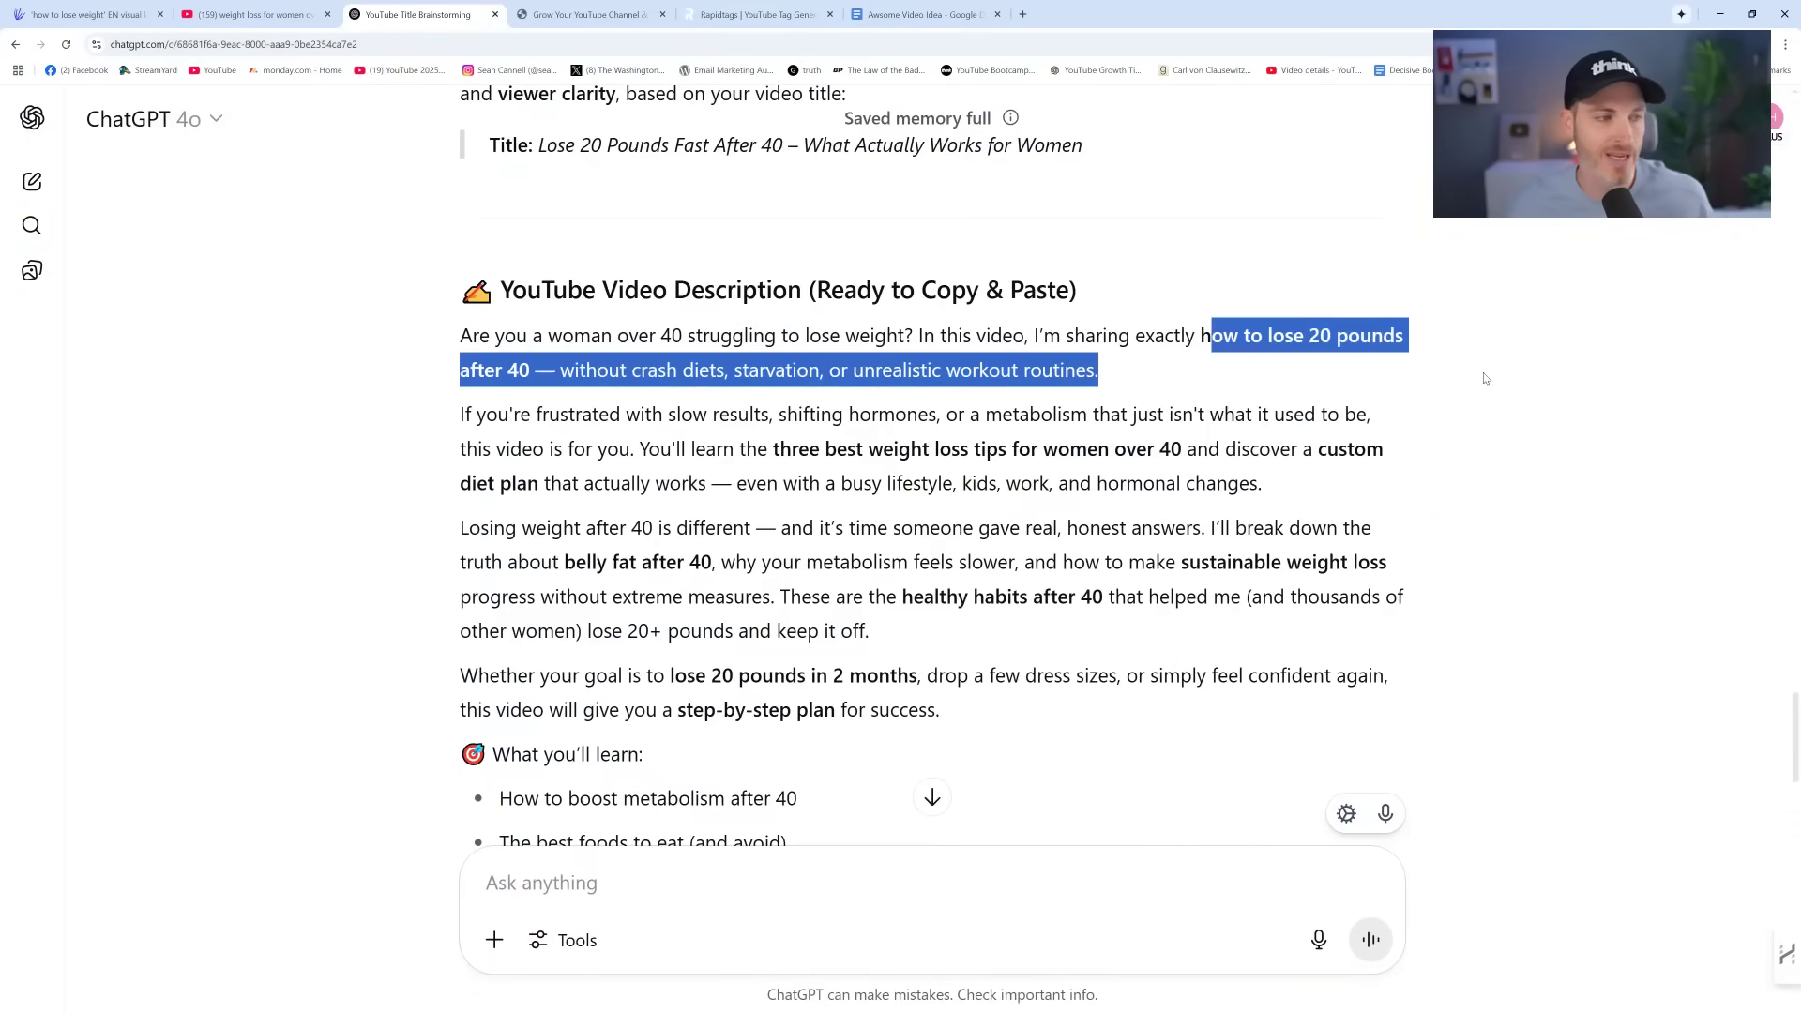
left_click(1427, 384)
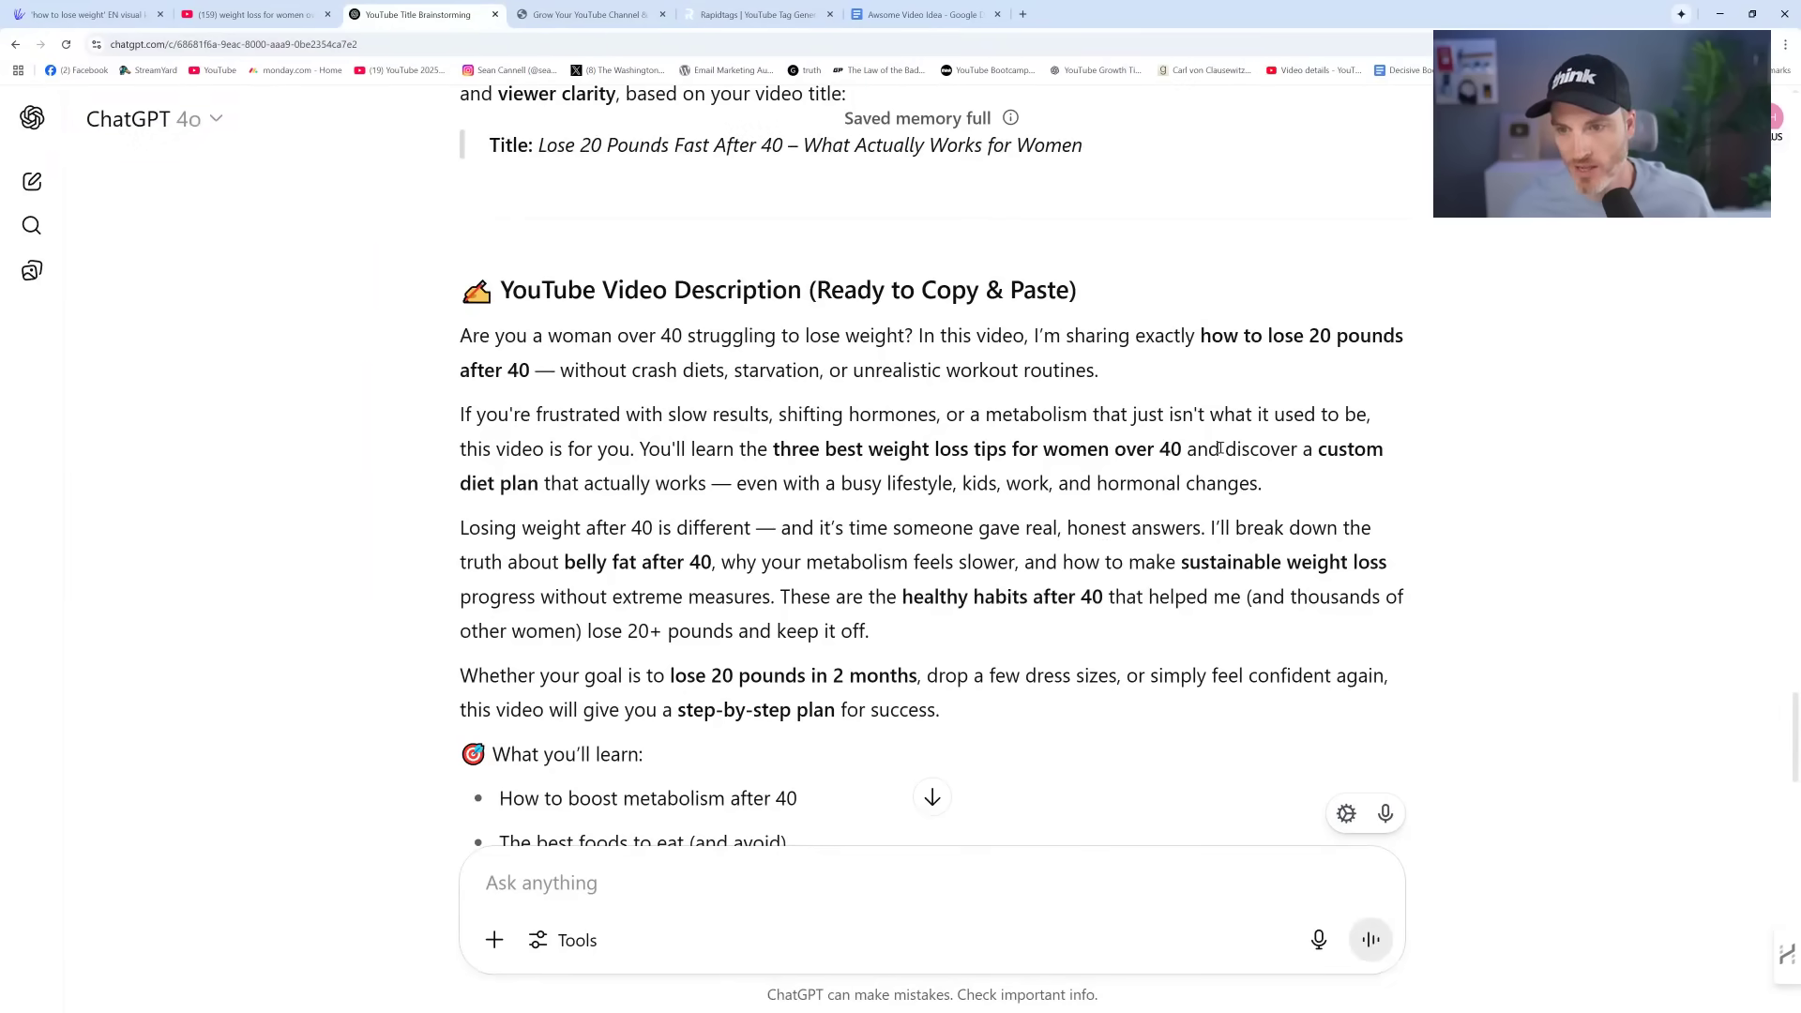
Review the final comma-separated tag list totalling 495 characters
scroll(1067, 560, "down", 10)
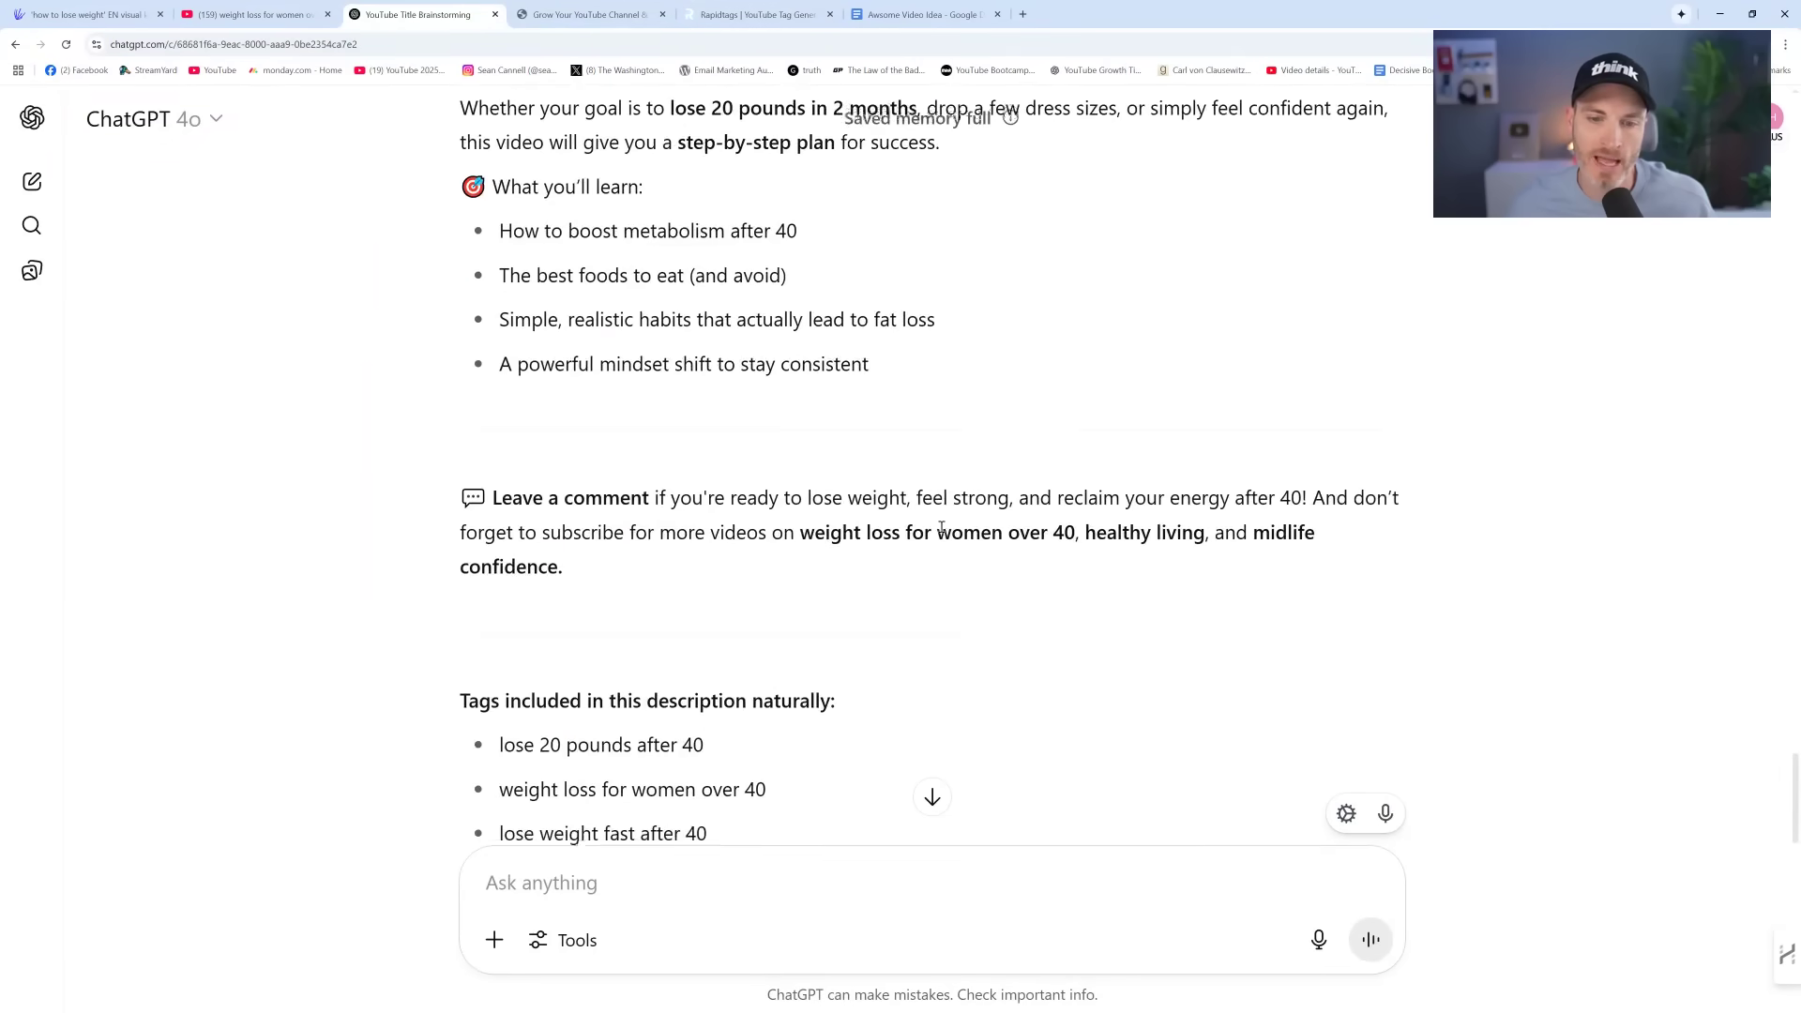
scroll(942, 529, "down", 2)
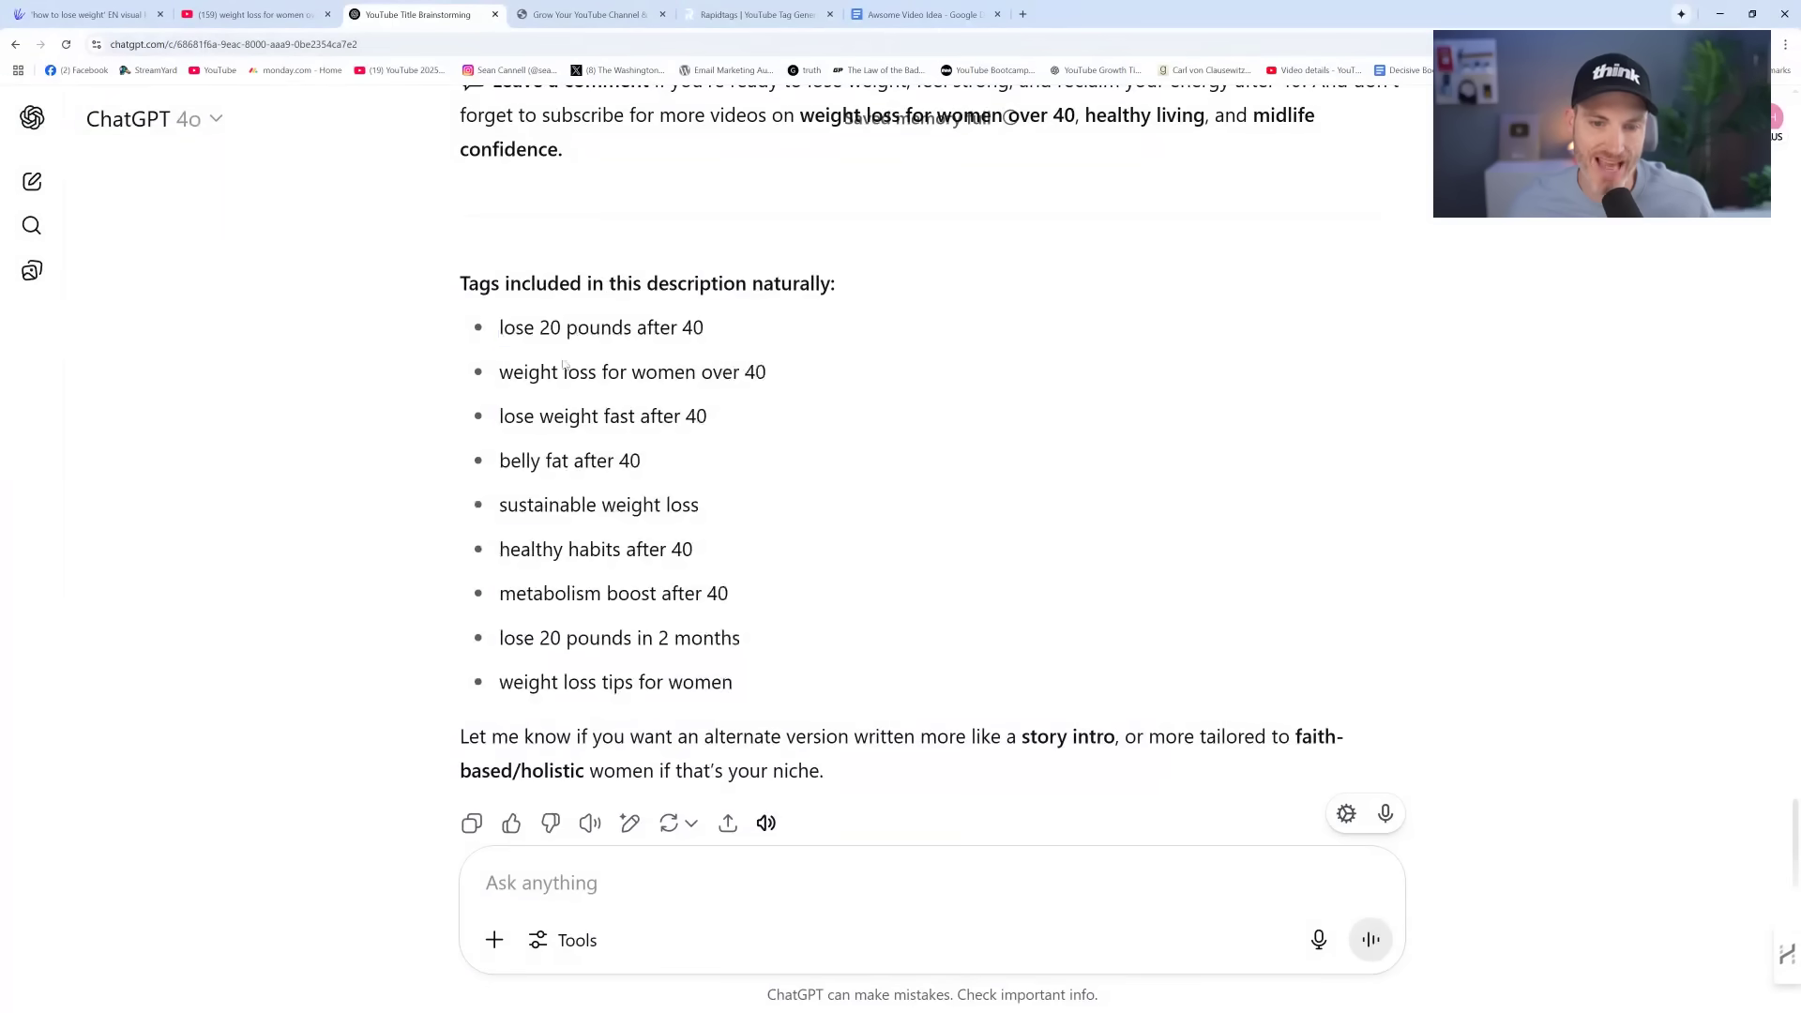
left_click_drag(498, 371, 765, 683)
left_click(771, 685)
Dictate and send a request for a 10-word SEO opening line, getting "Here's how to lose 20 pounds fast after 40."
left_click(1386, 813)
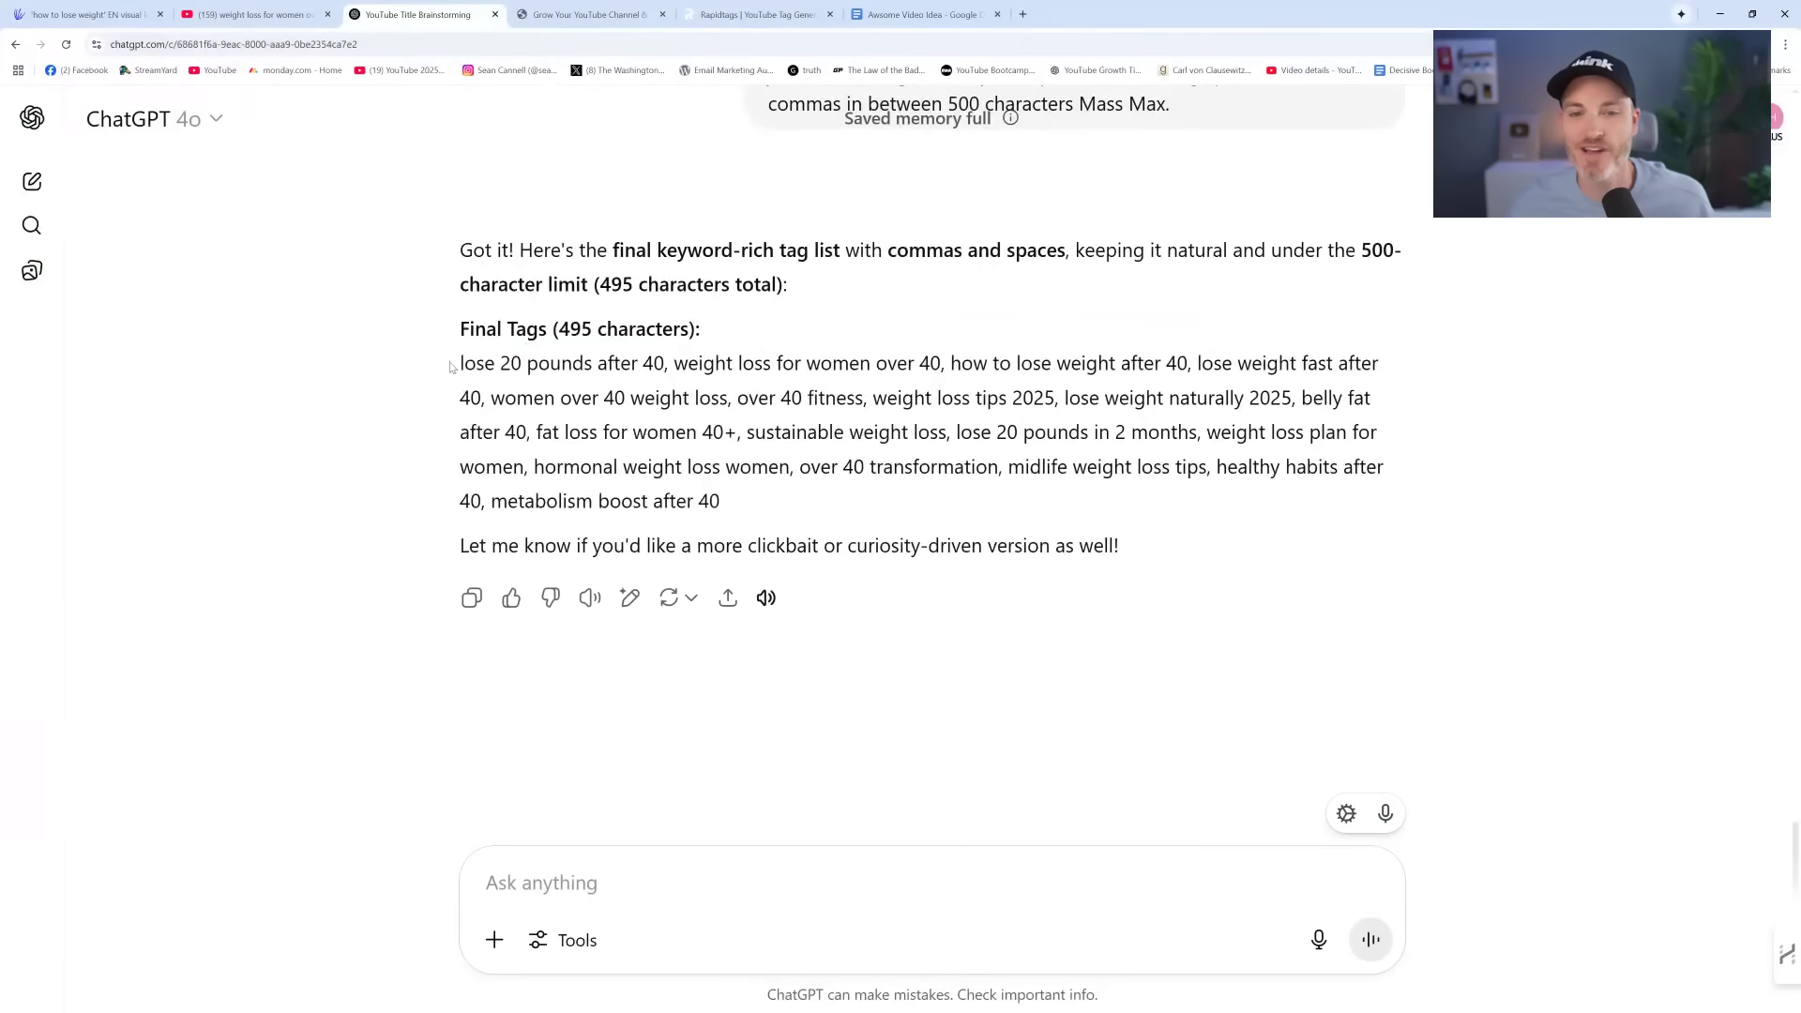
left_click_drag(456, 365, 896, 507)
scroll(896, 507, "up", 15)
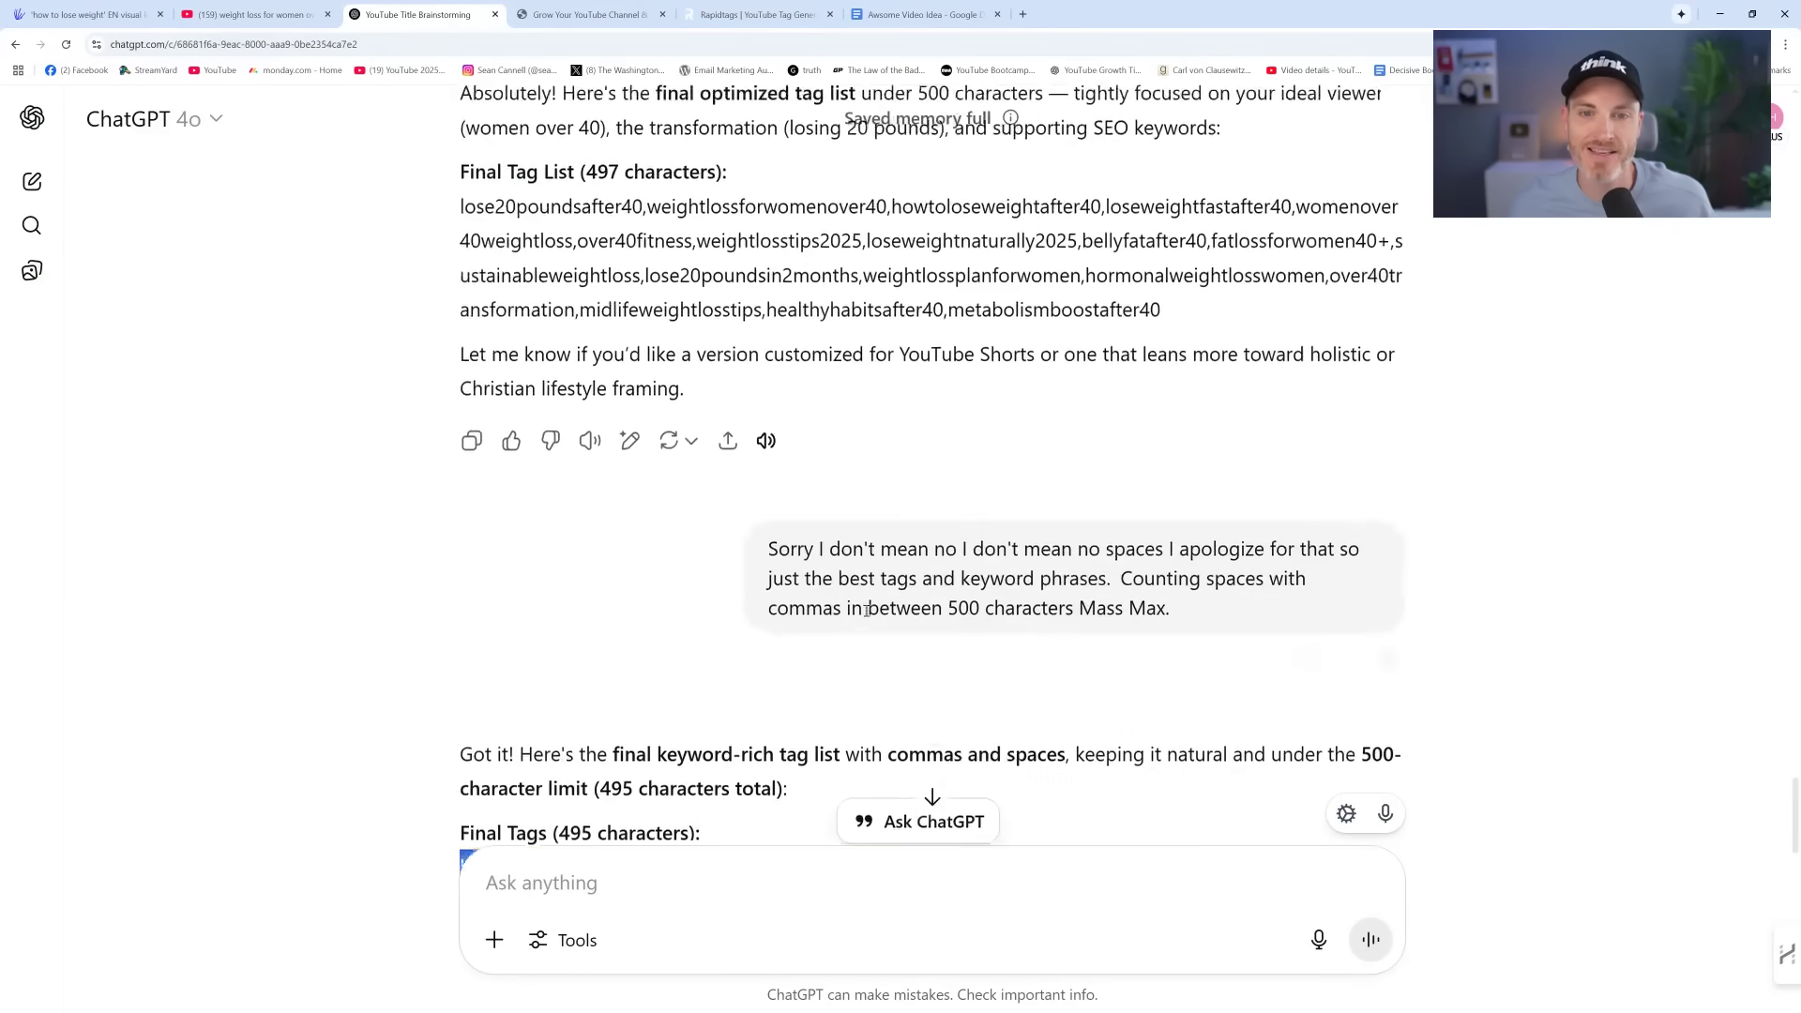
scroll(730, 358, "up", 3)
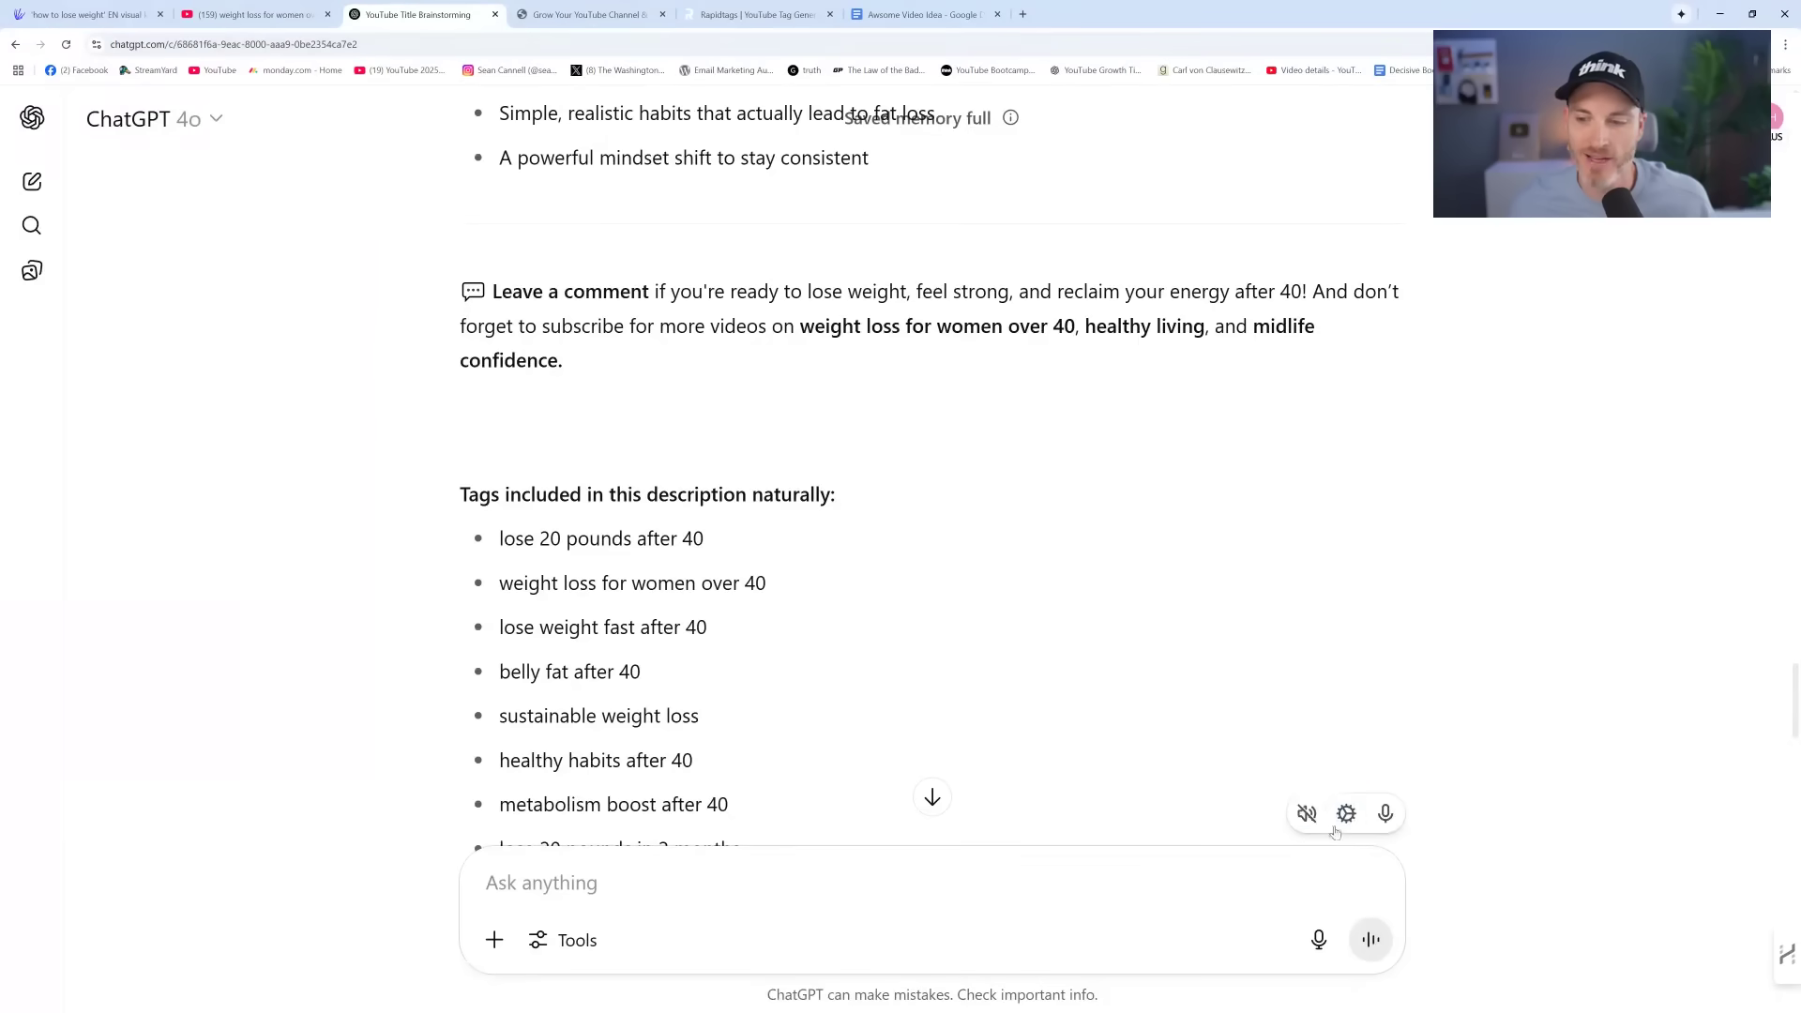
left_click(1386, 813)
scroll(342, 632, "down", 1)
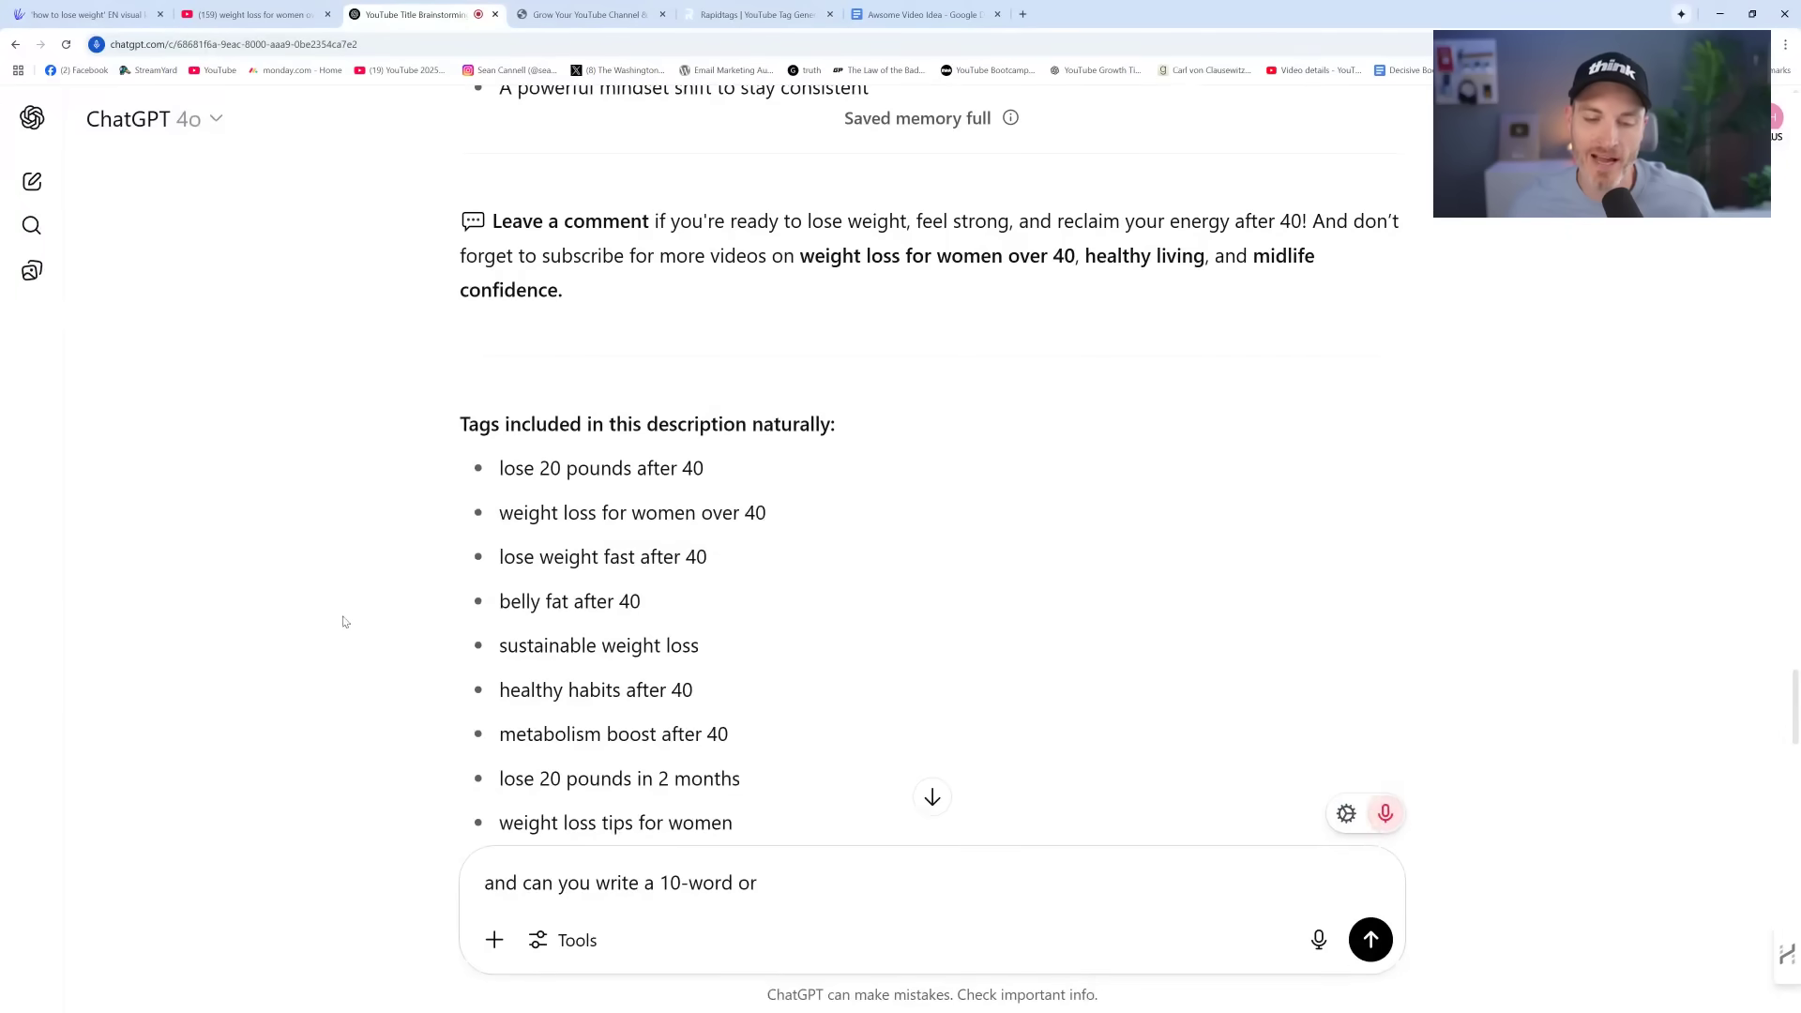
scroll(335, 613, "down", 1)
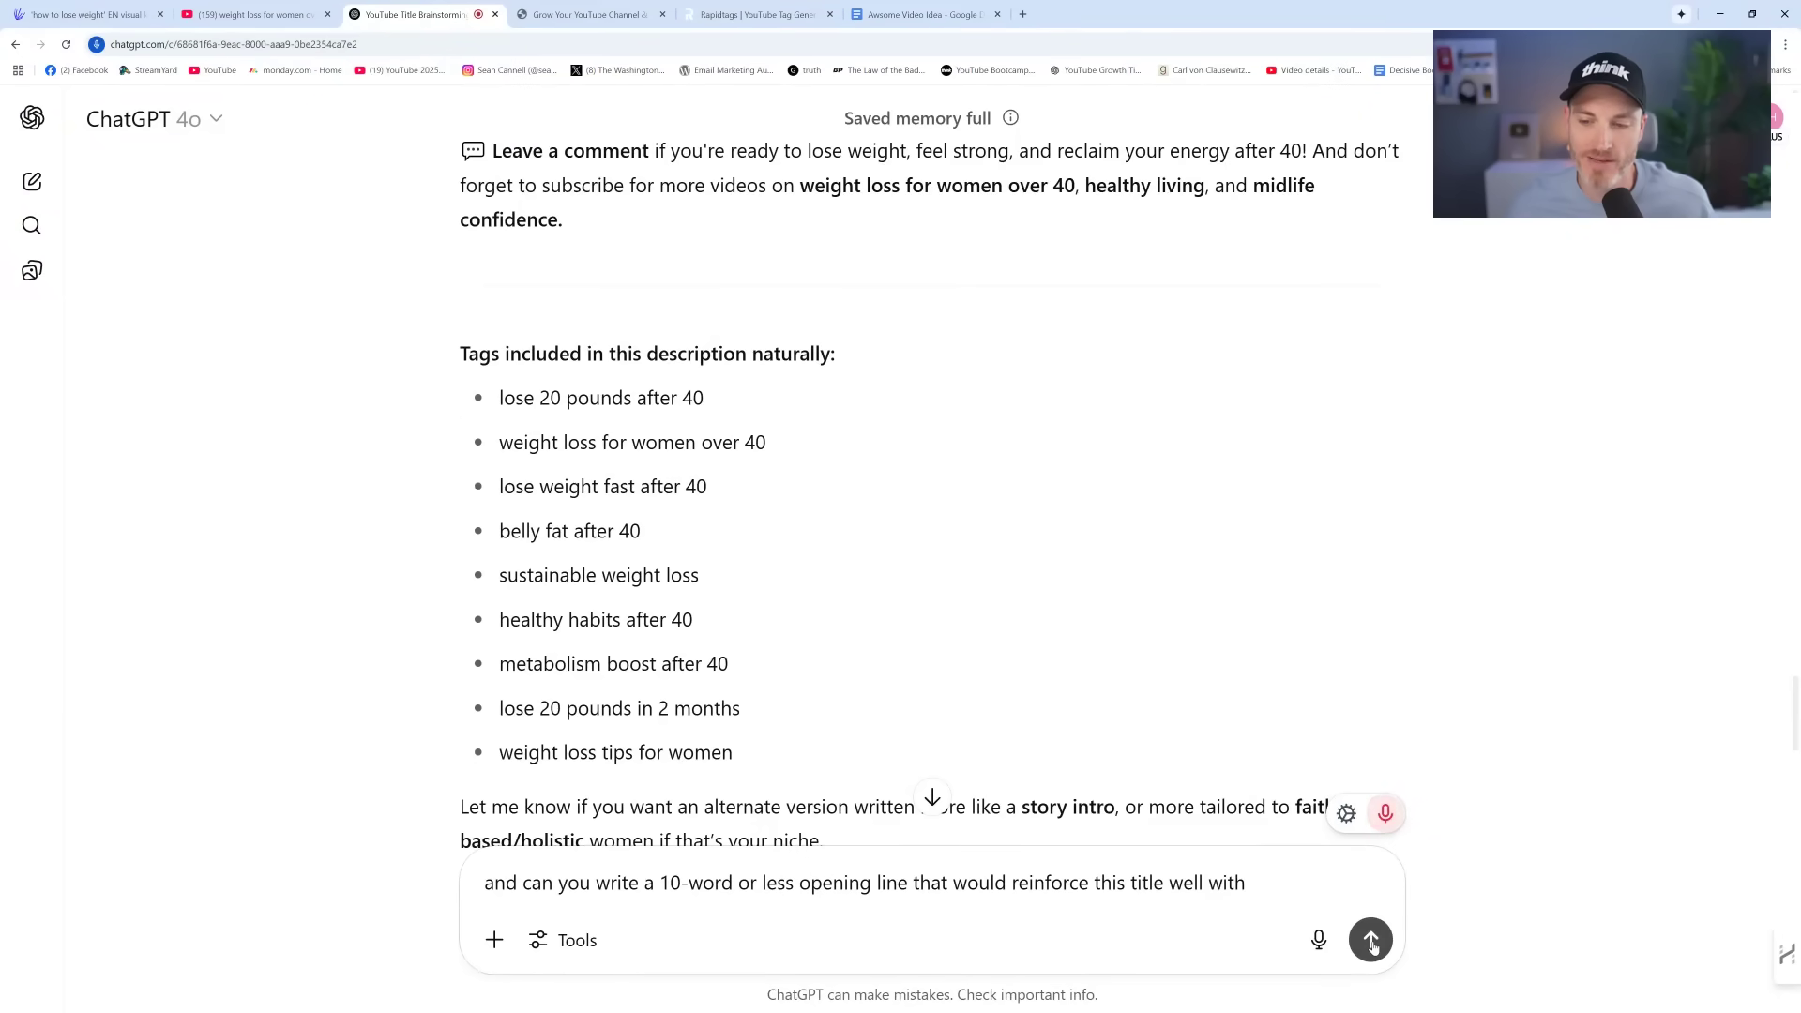
left_click(1372, 941)
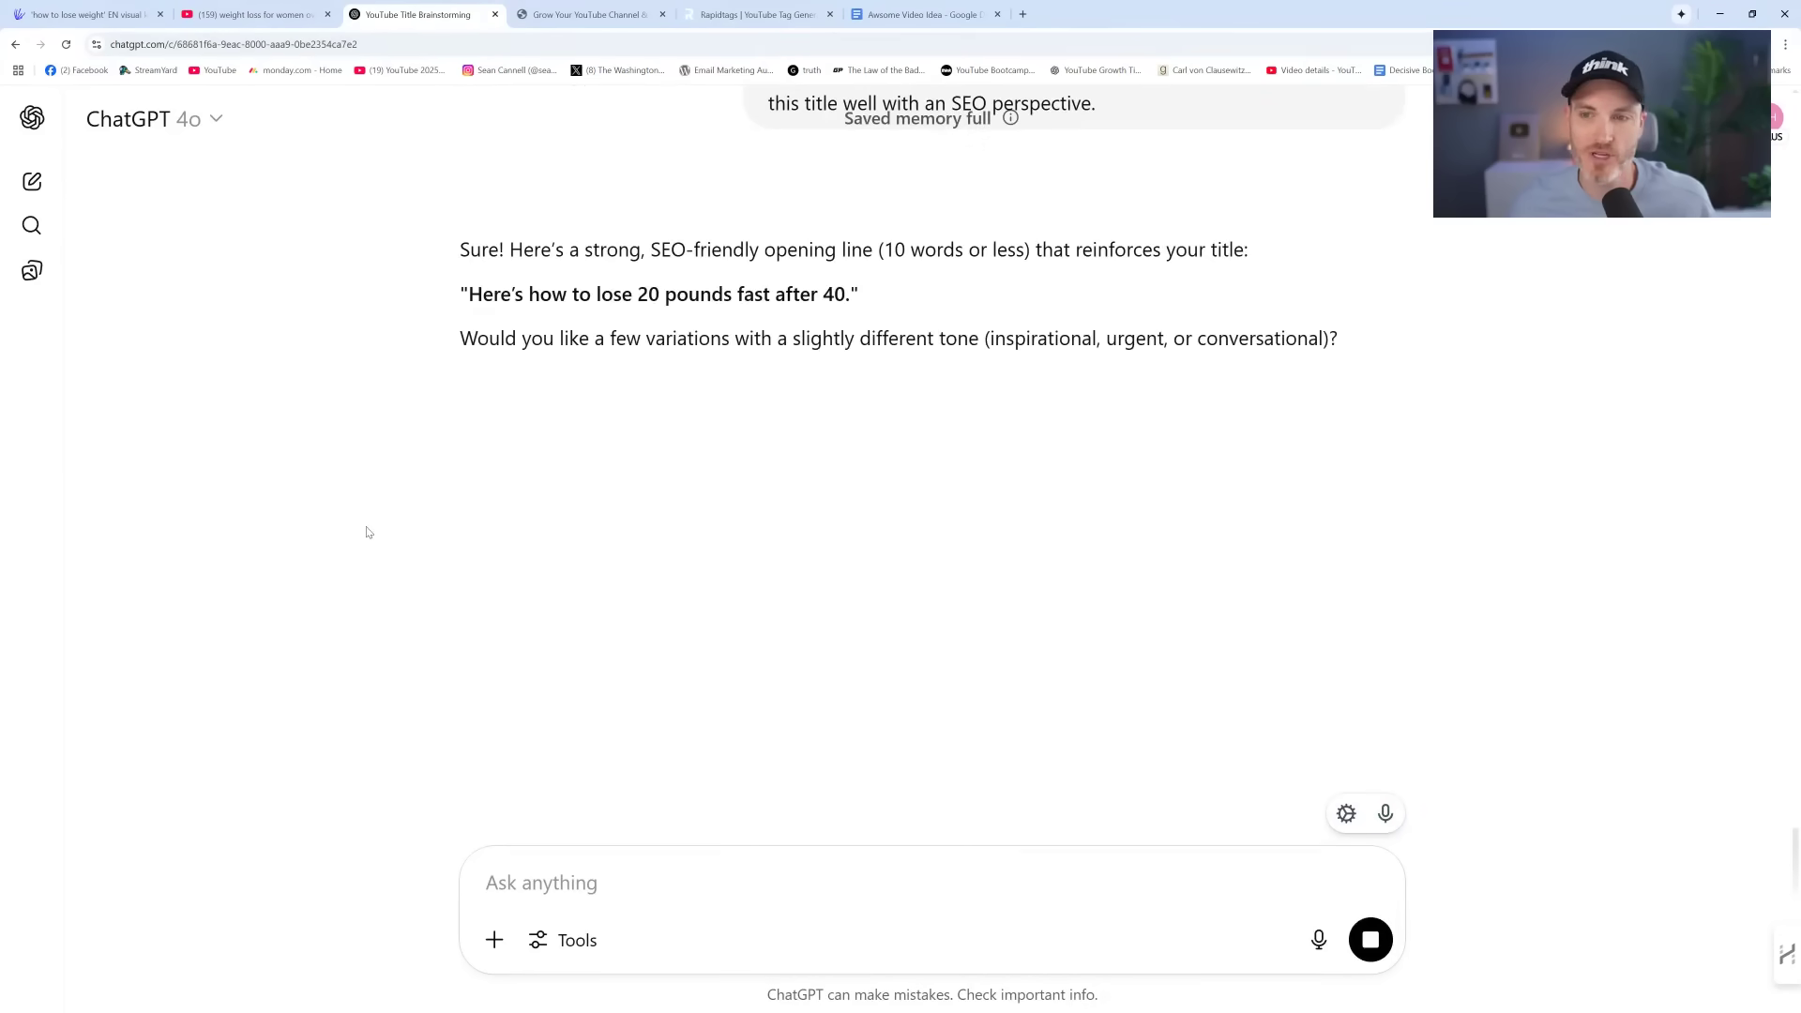
left_click_drag(469, 297, 854, 300)
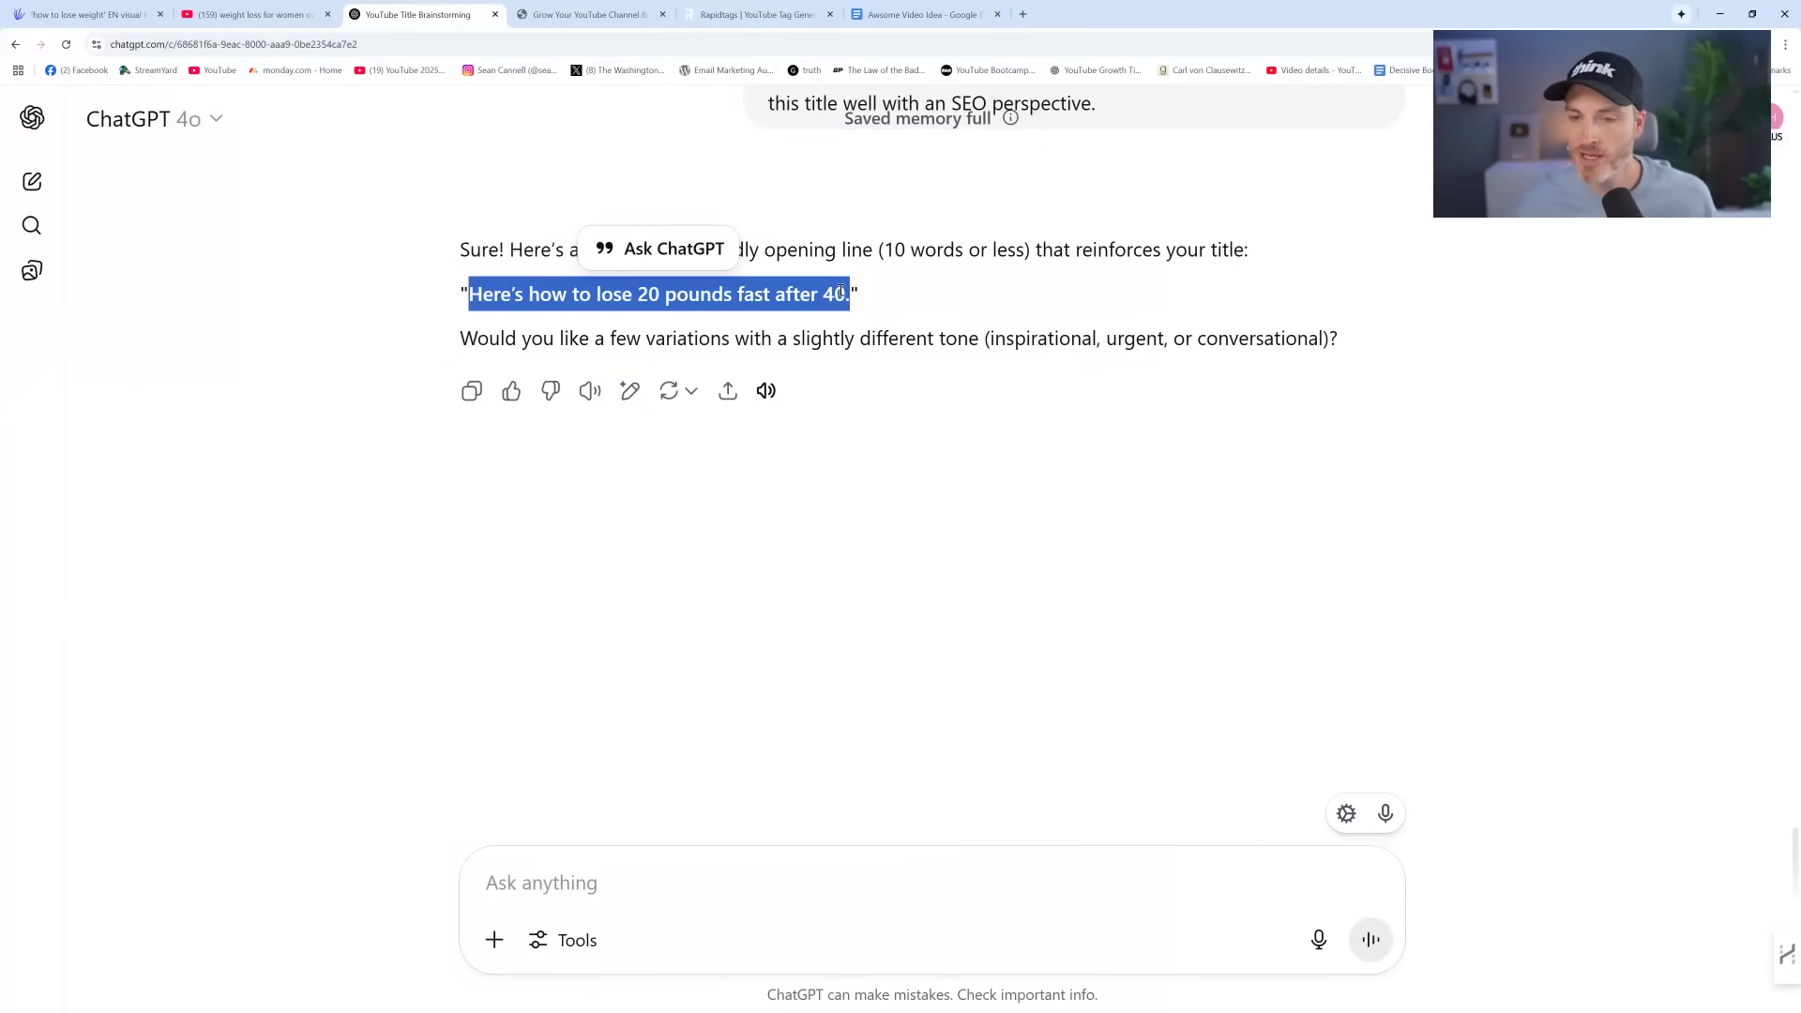
left_click(797, 417)
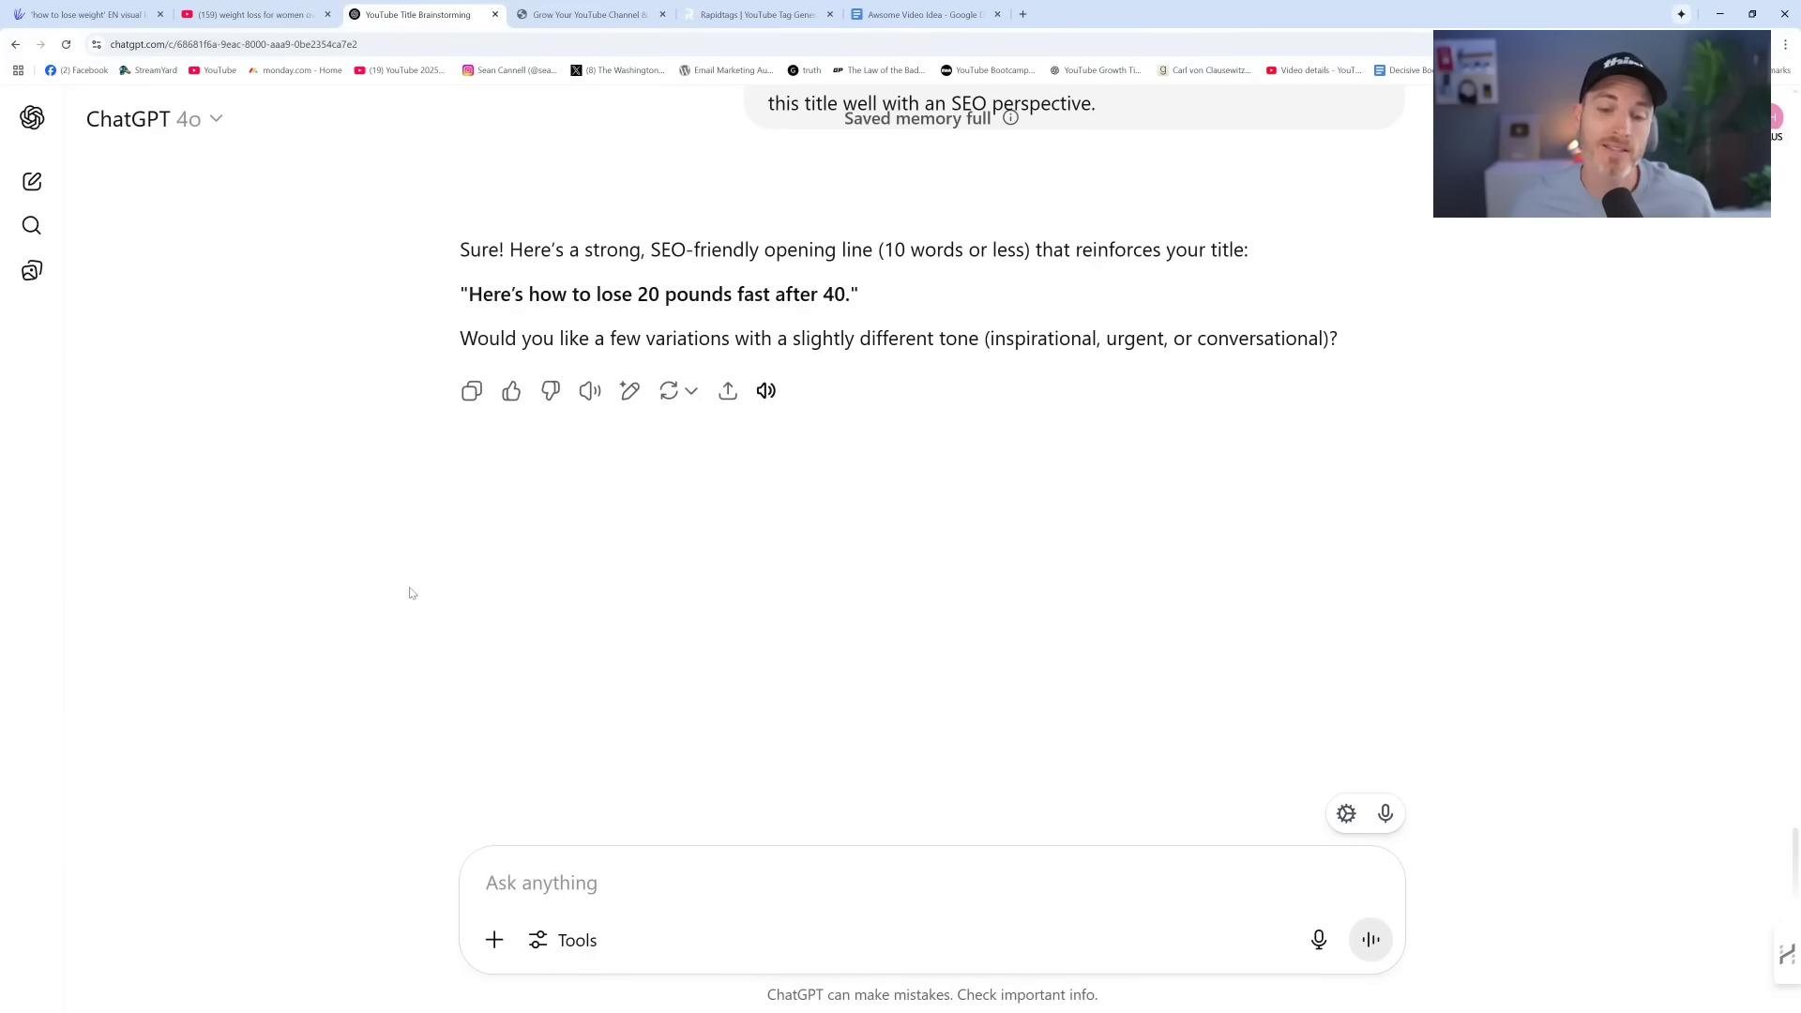
Copy ChatGPT's opening line and paste it below the highlighted title in the document
left_click(916, 11)
left_click(450, 7)
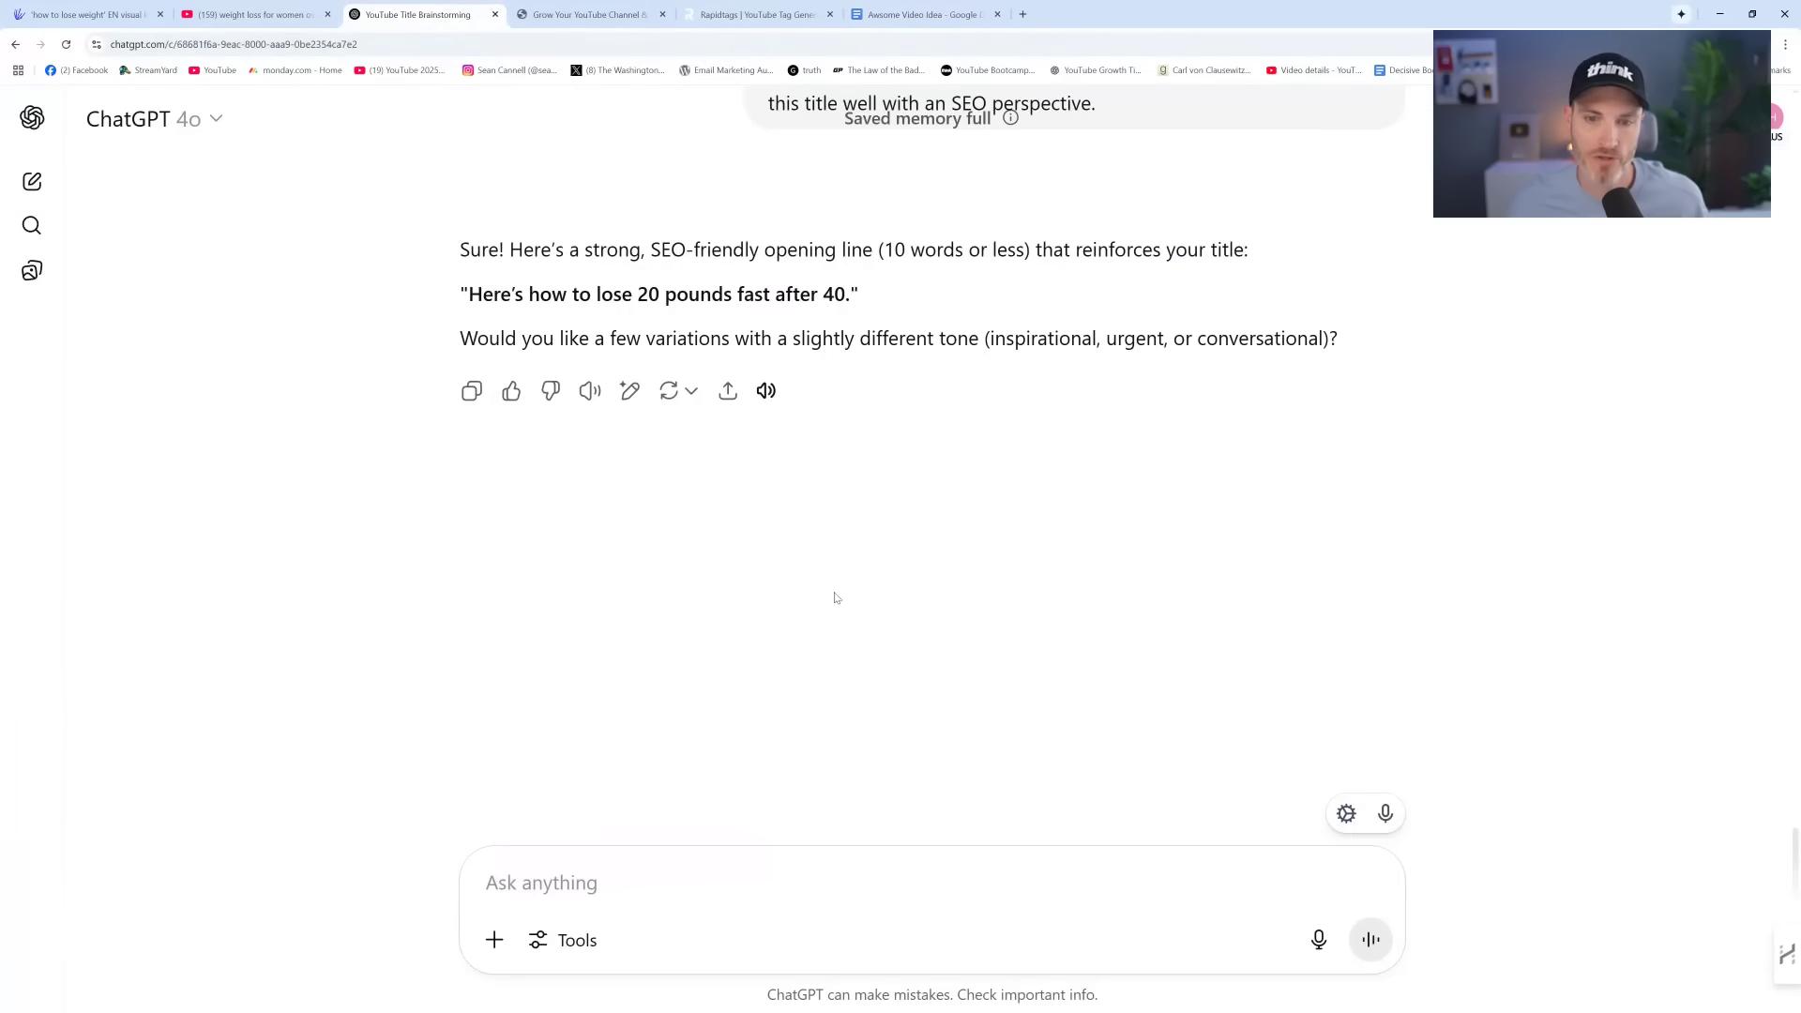
left_click_drag(925, 293, 438, 310)
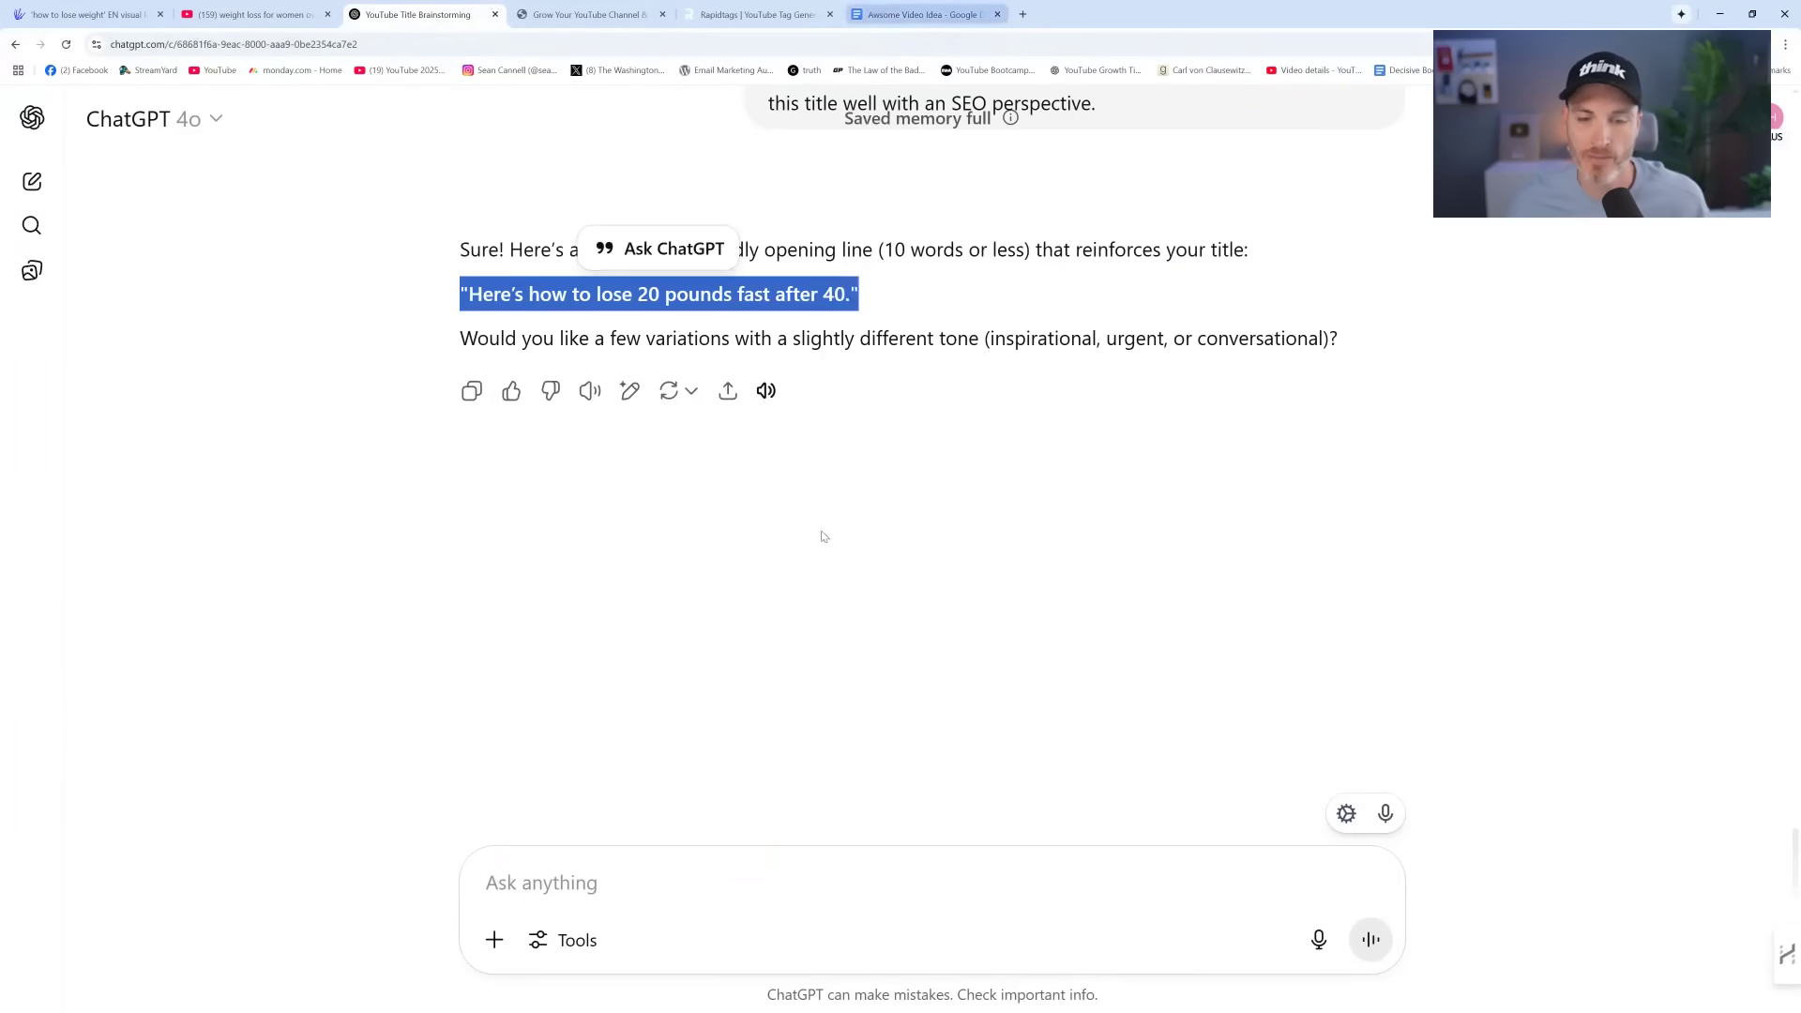
key("ctrl+c")
key("ctrl+9")
key("ctrl+v")
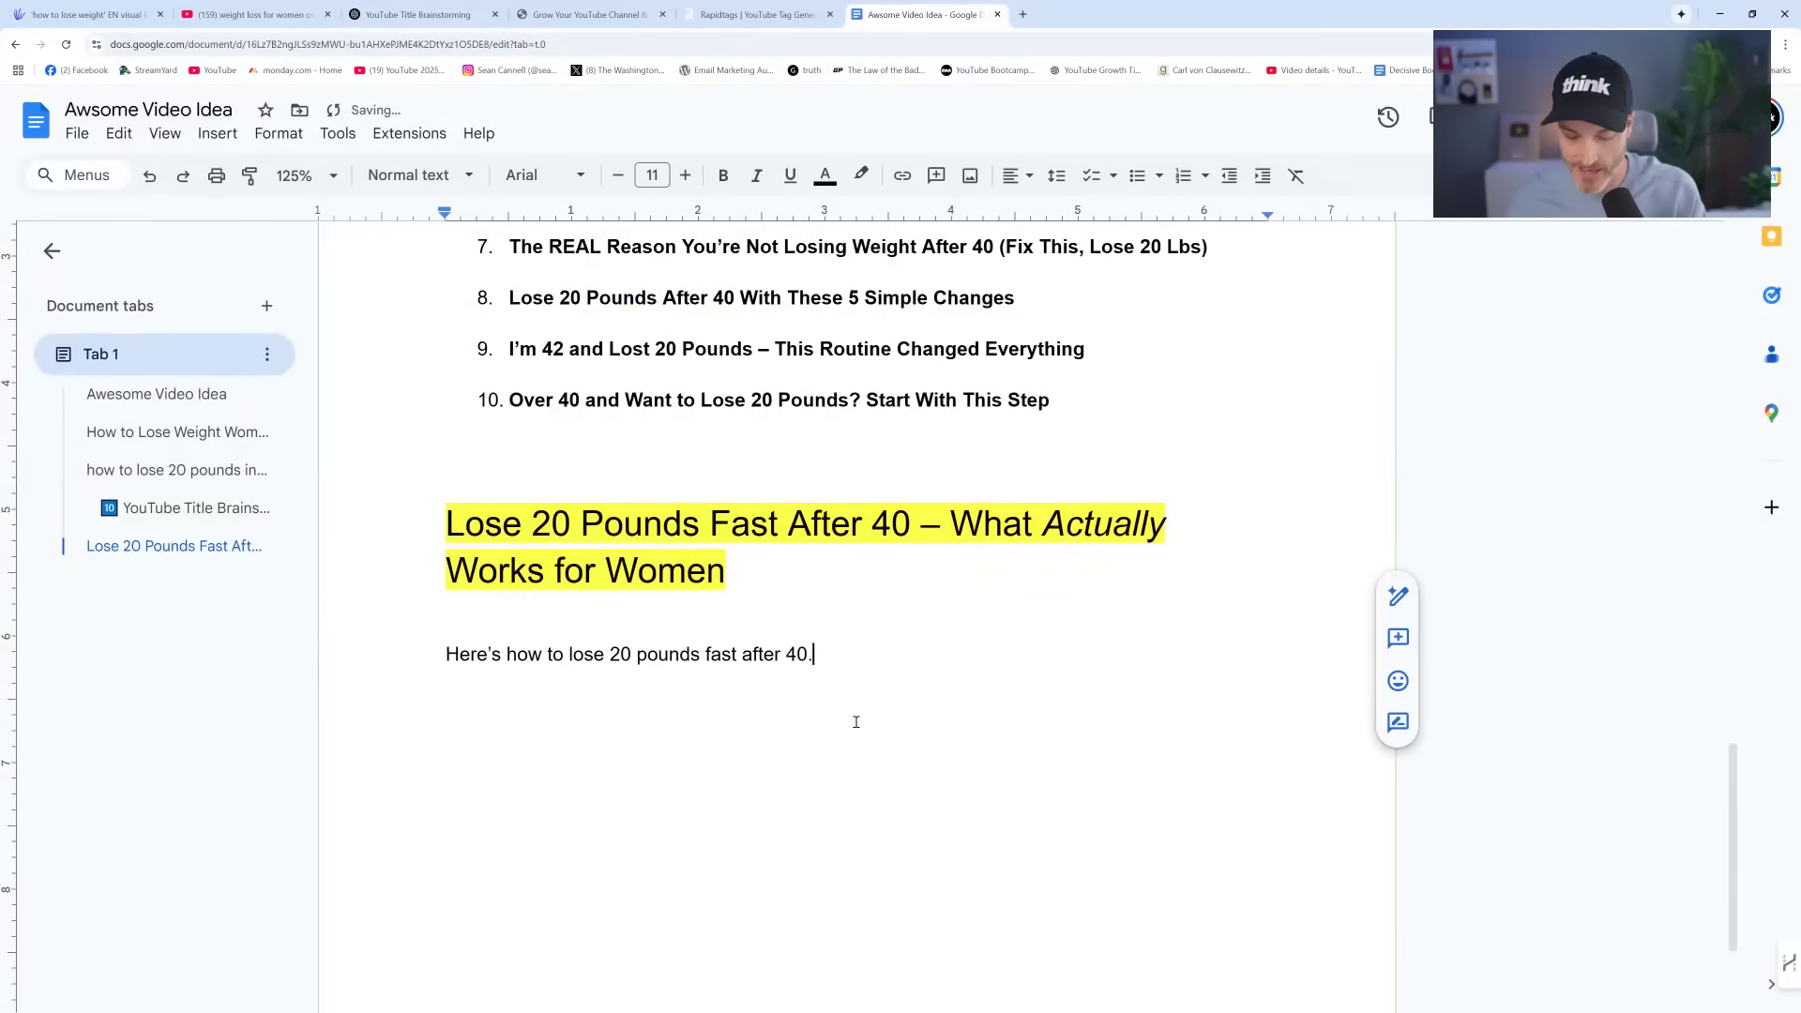
key("Return")
Copy the final comma-separated tag list from ChatGPT and paste it below the opening line
key("ctrl+shift+Tab")
key("ctrl+shift+Tab")
key("ctrl+shift+Tab")
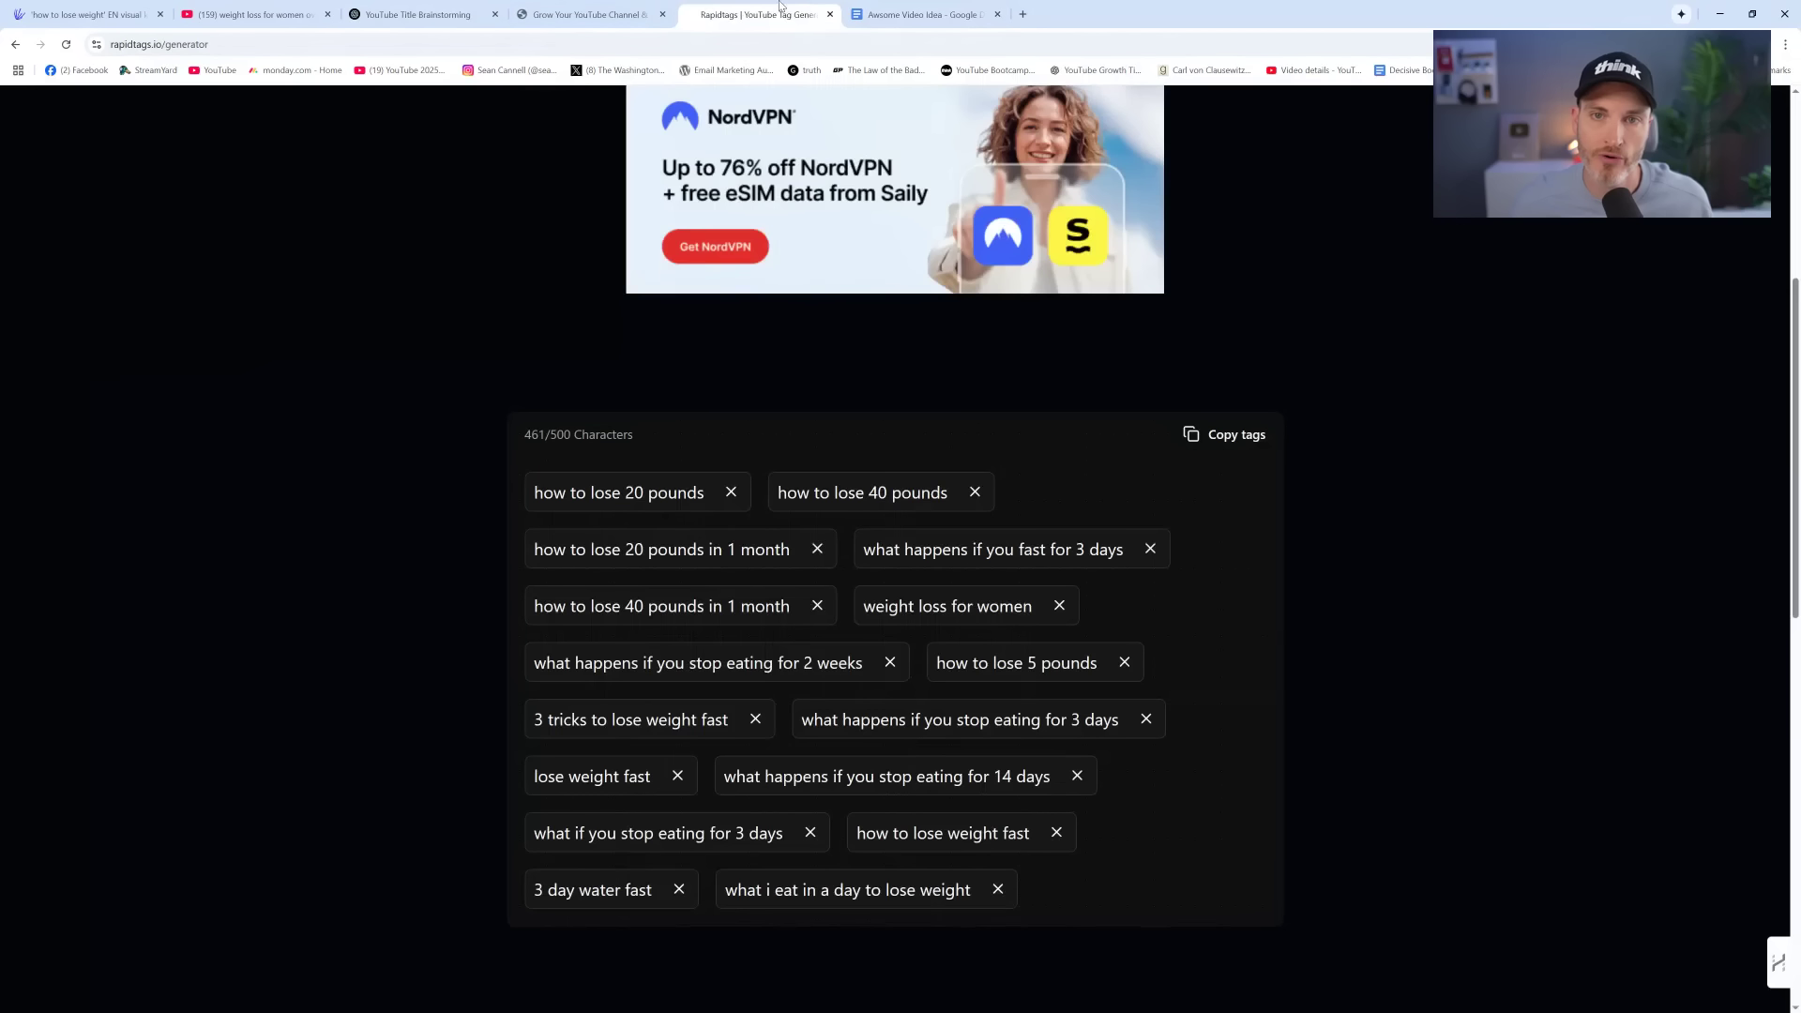
scroll(894, 341, "up", 7)
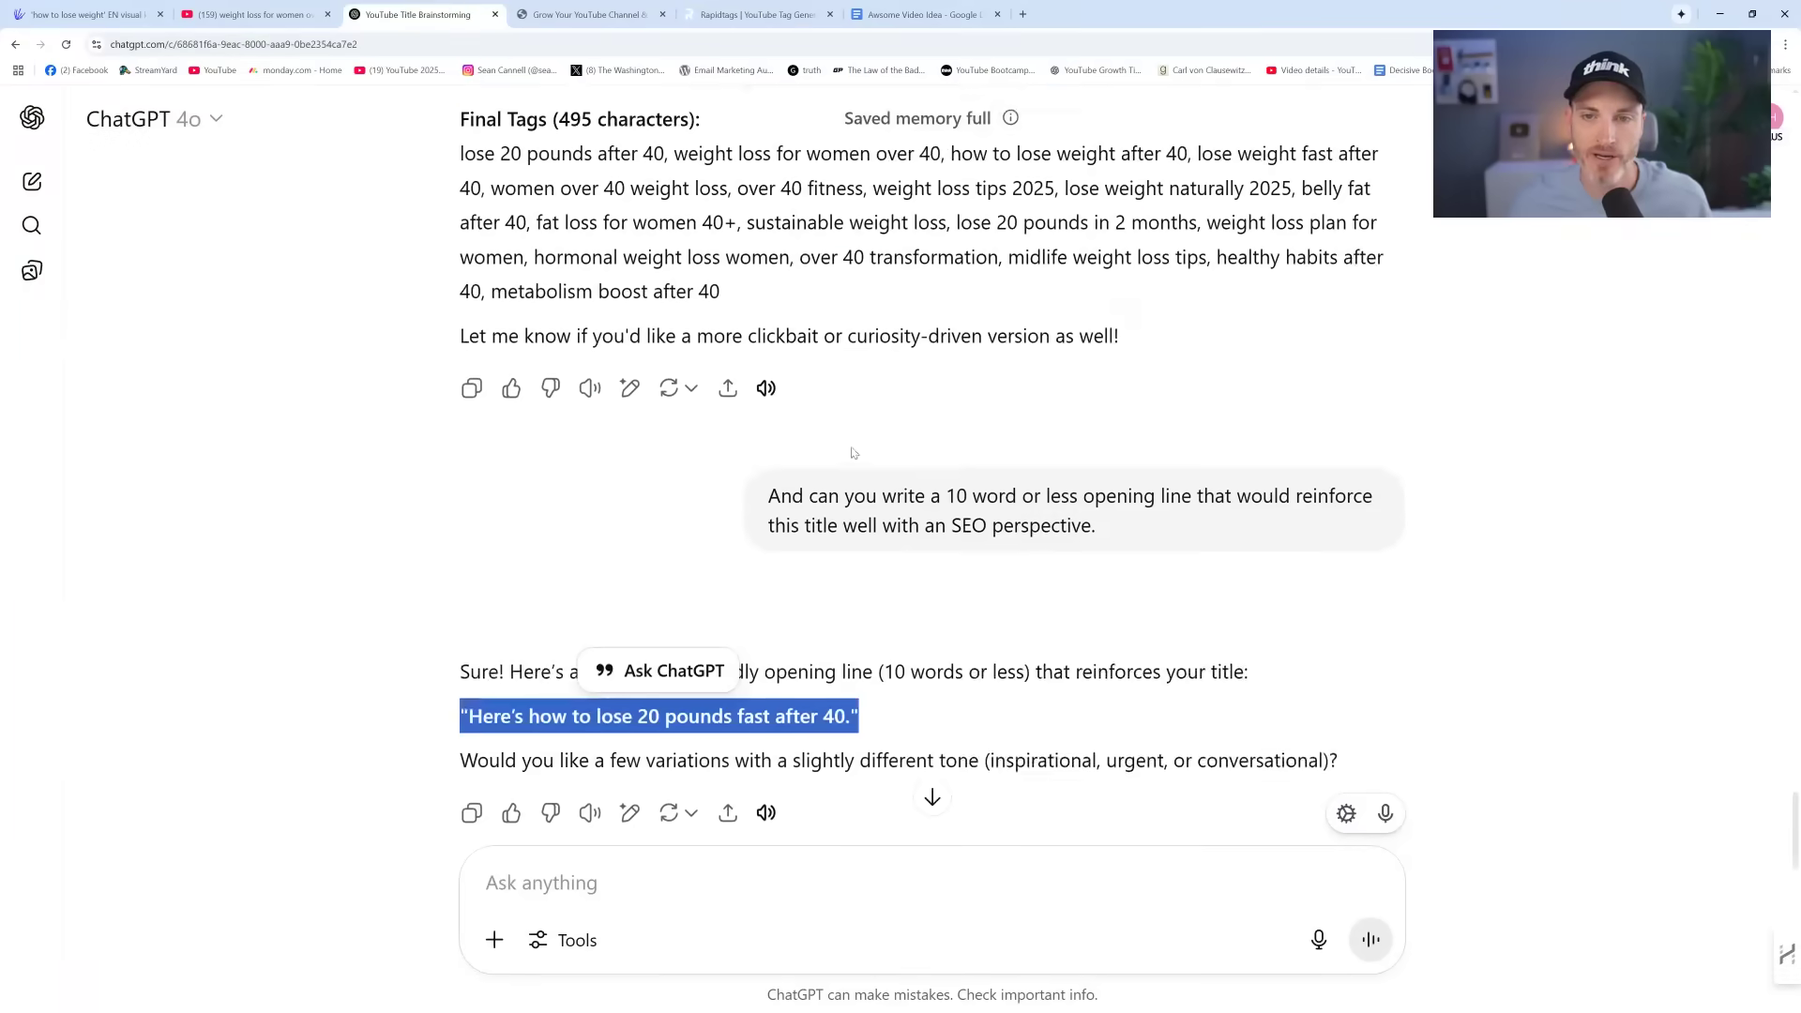
left_click_drag(768, 504, 459, 365)
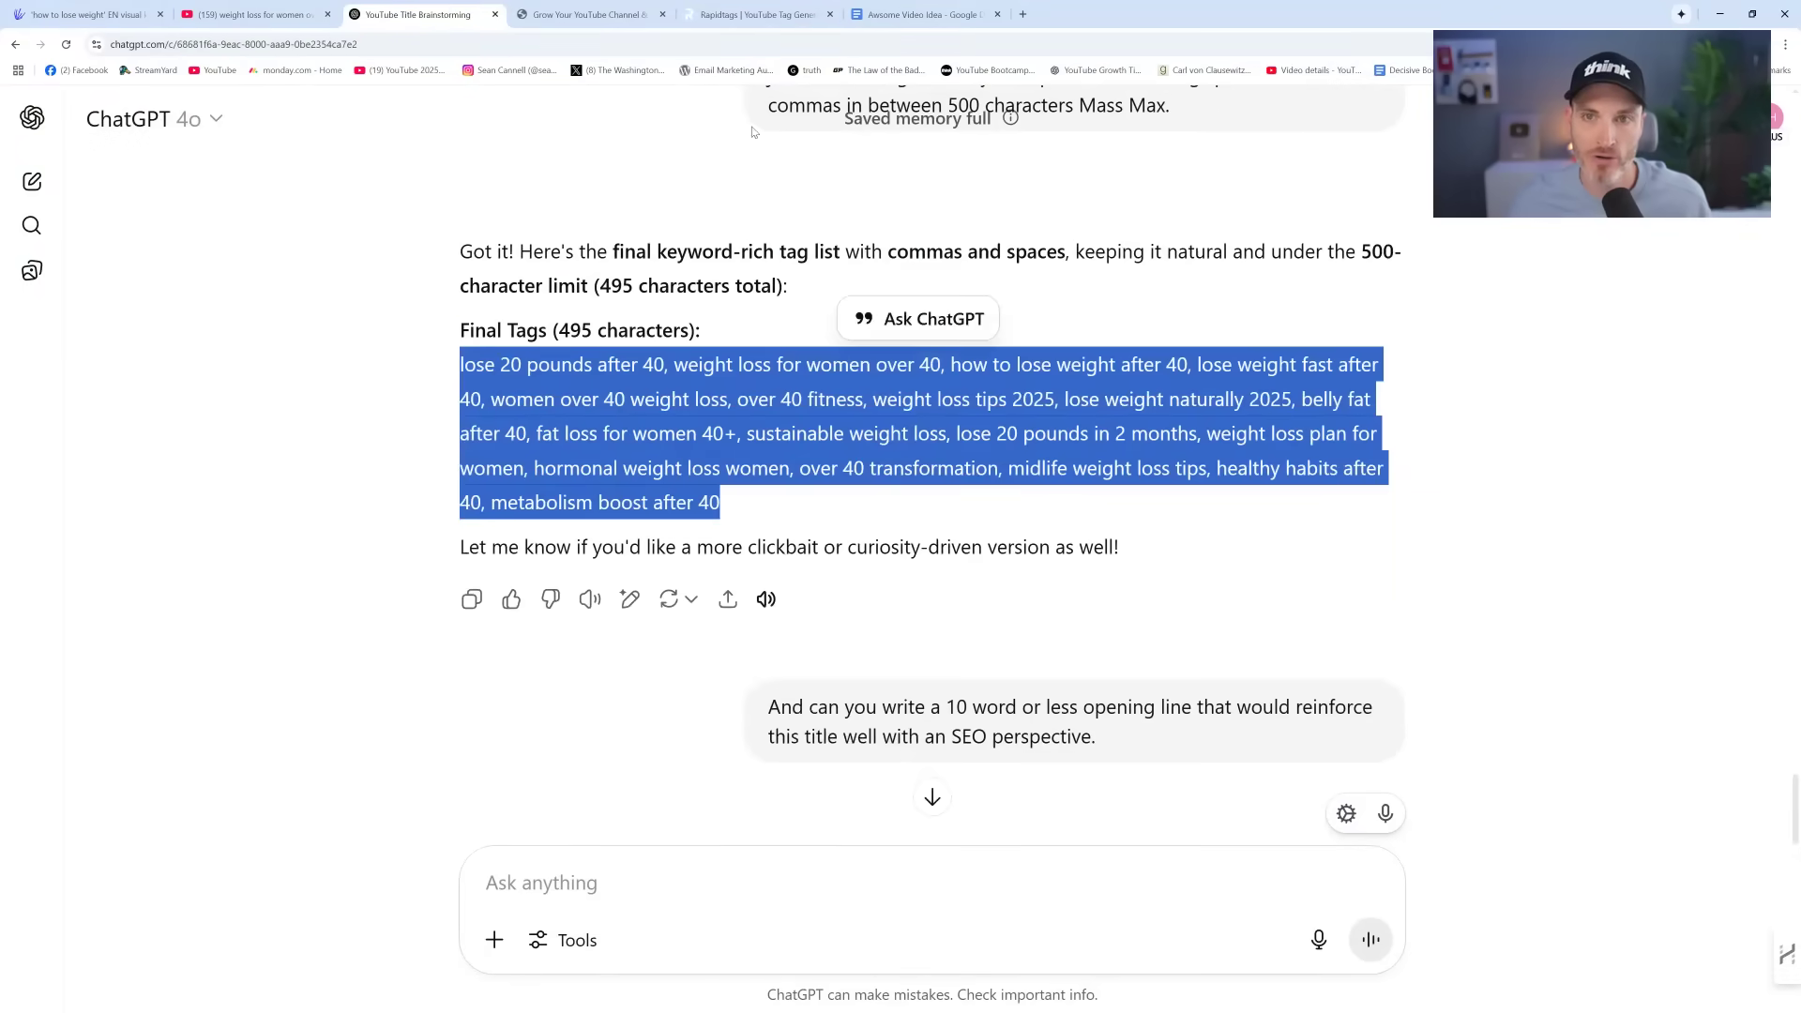
key("ctrl+Tab")
key("ctrl+Tab")
key("ctrl+Tab")
key("ctrl+v")
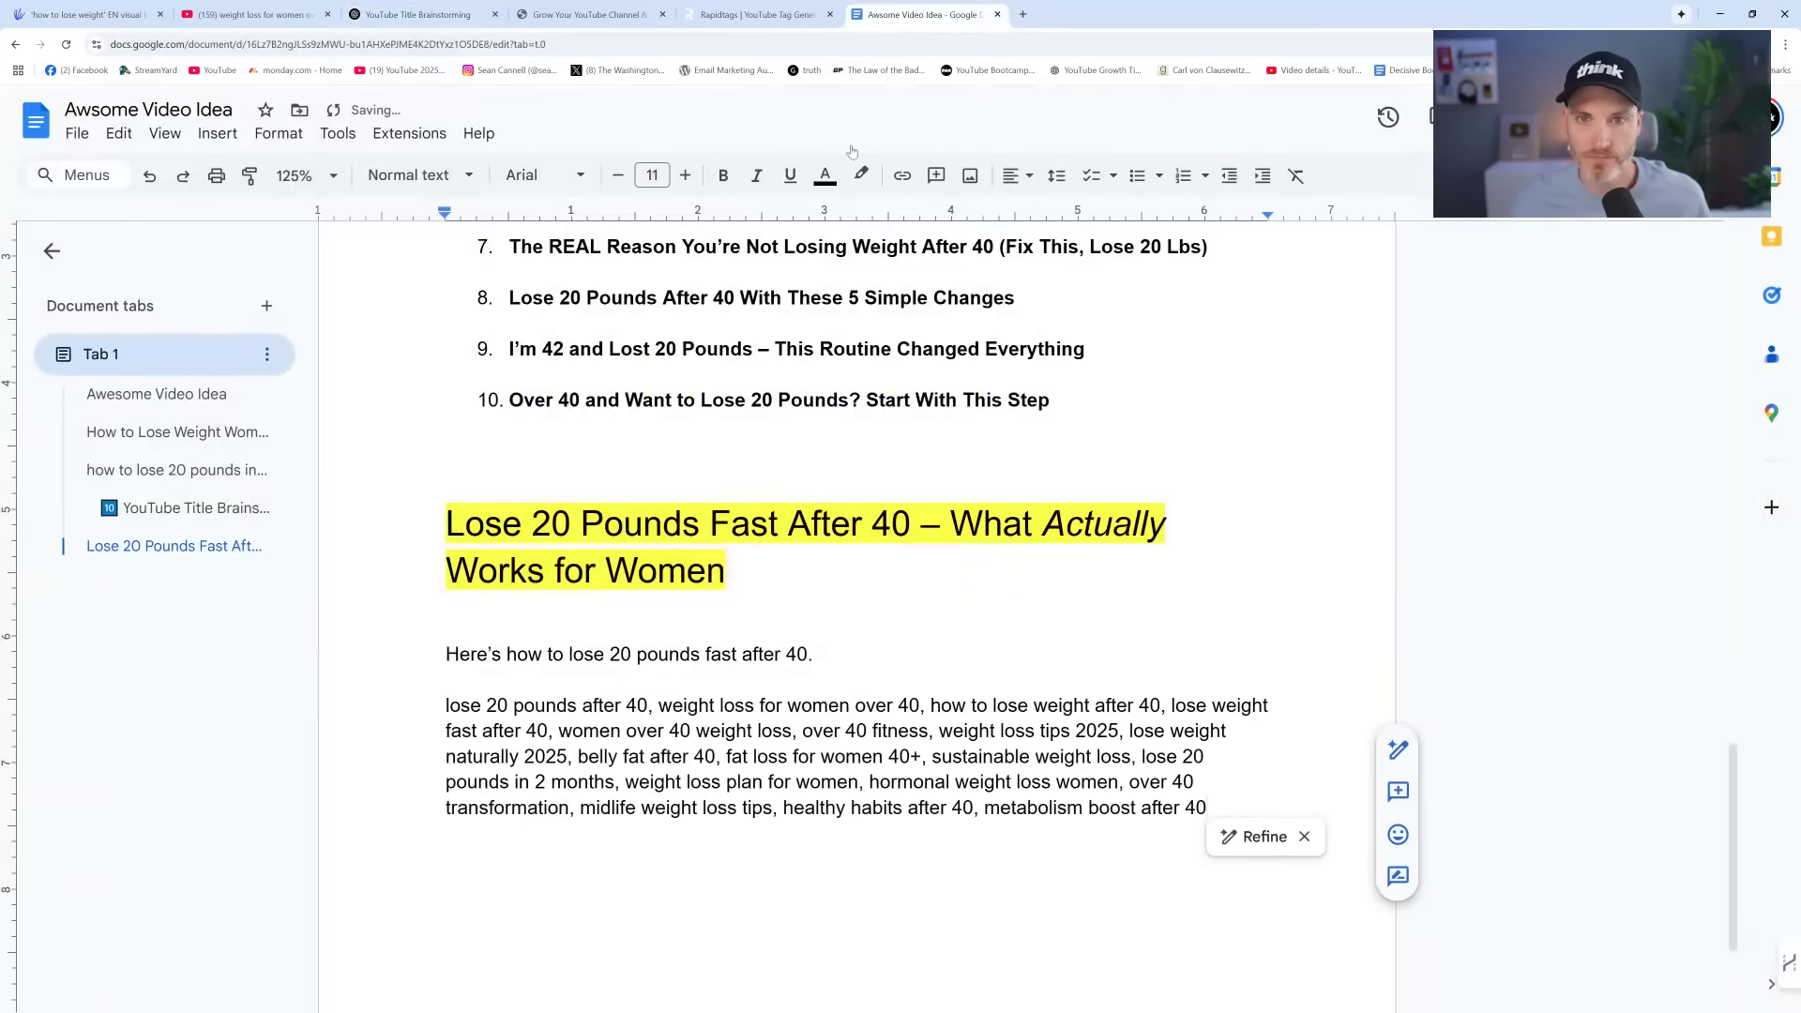
Paste the full video description, with learning points and comment prompt, below the opening line
key("ctrl+shift+Tab")
key("ctrl+shift+Tab")
key("ctrl+shift+Tab")
scroll(789, 585, "up", 7)
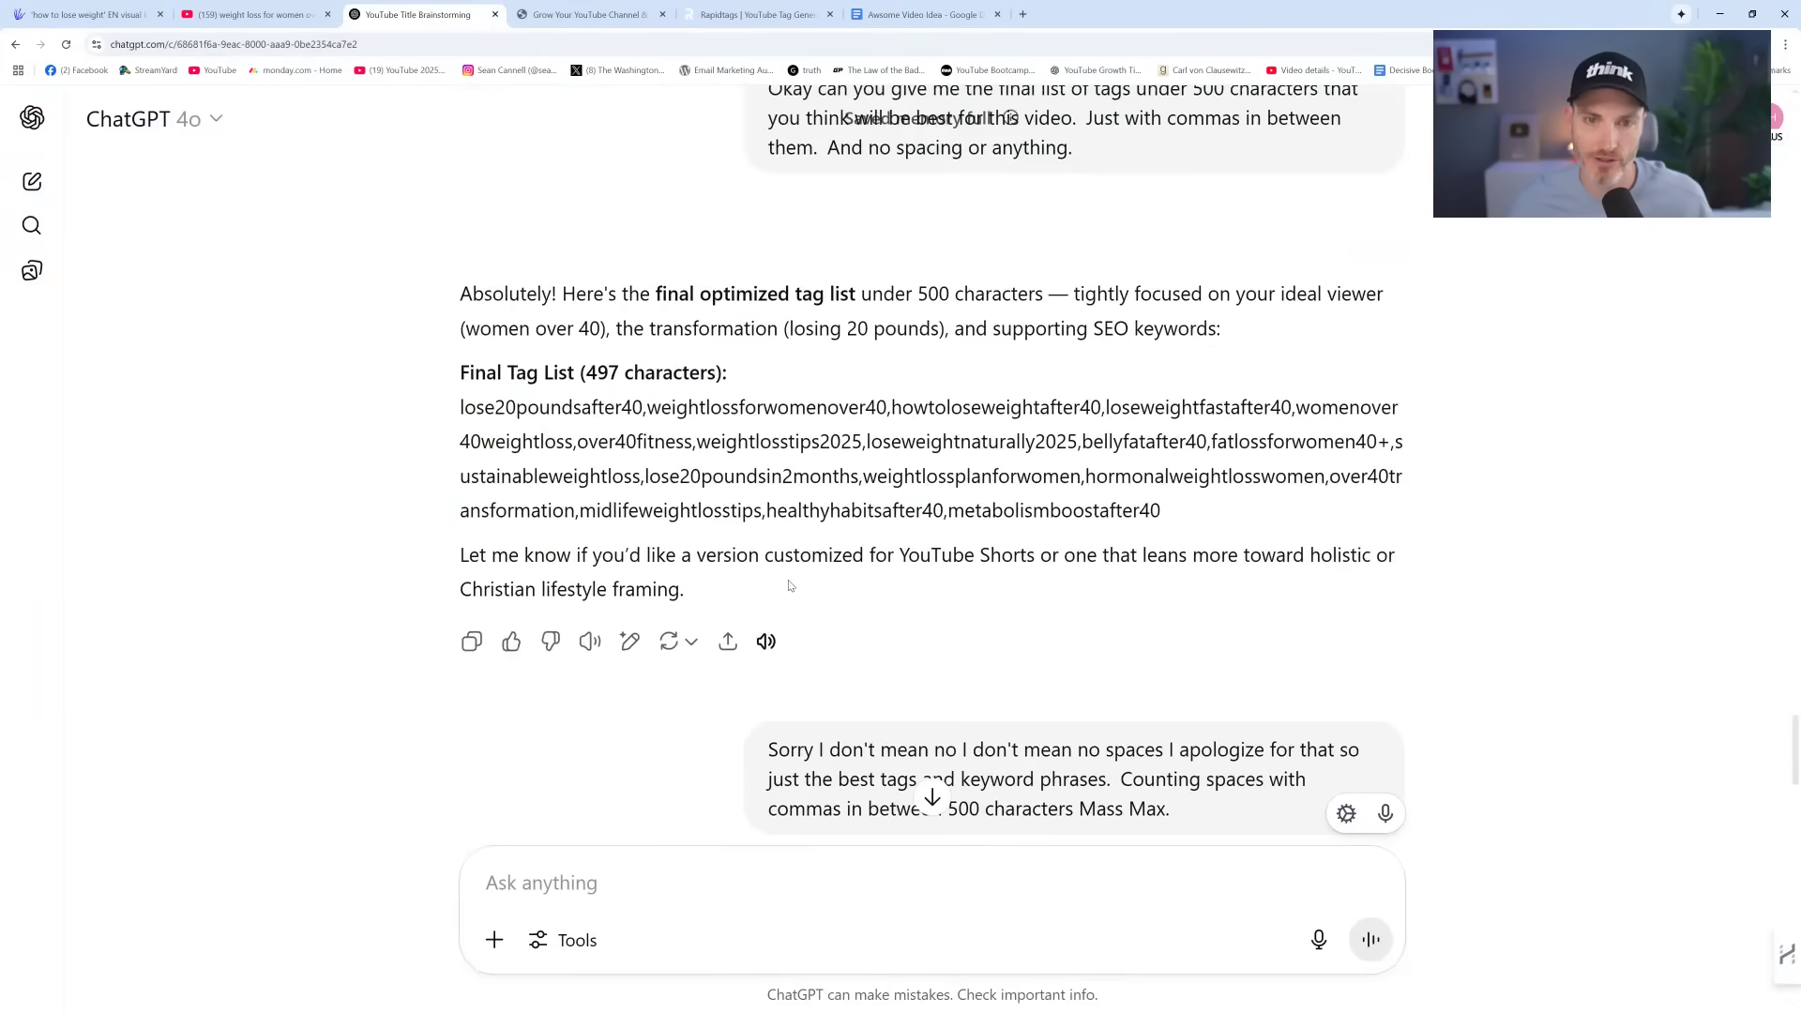
scroll(705, 592, "up", 12)
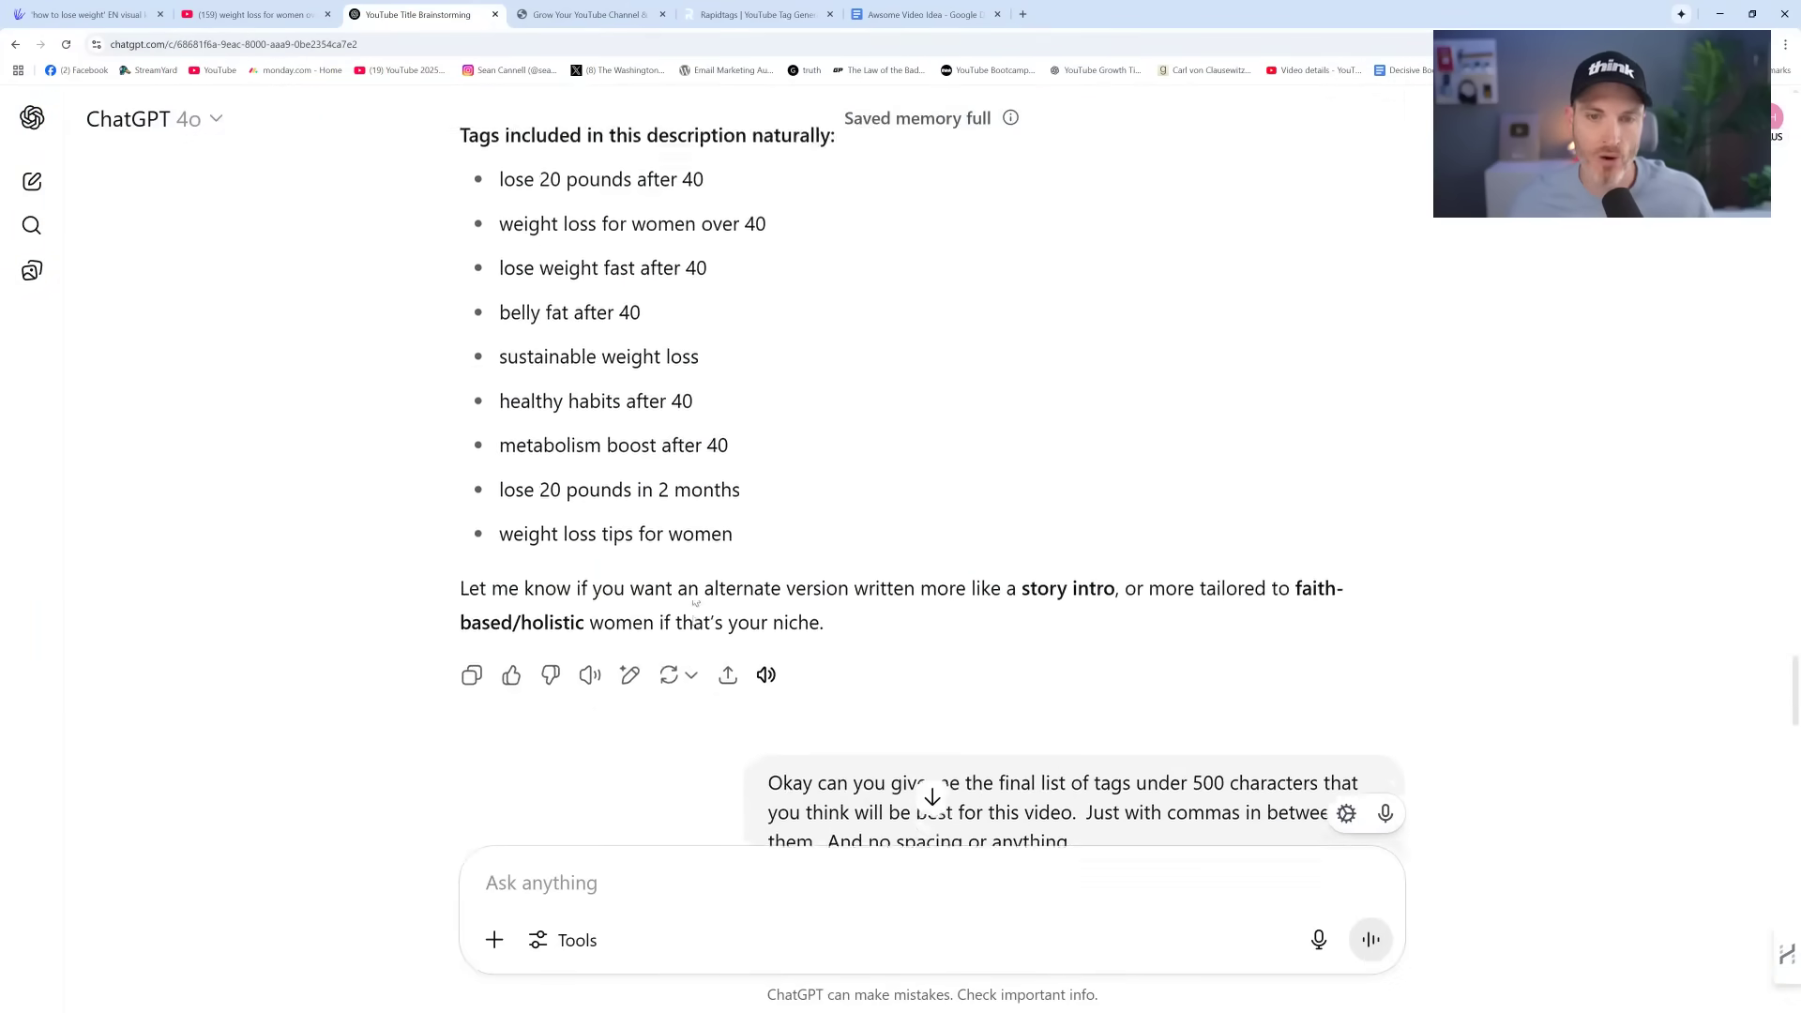
scroll(693, 594, "up", 3)
left_click_drag(483, 537, 424, 336)
key("ctrl+c")
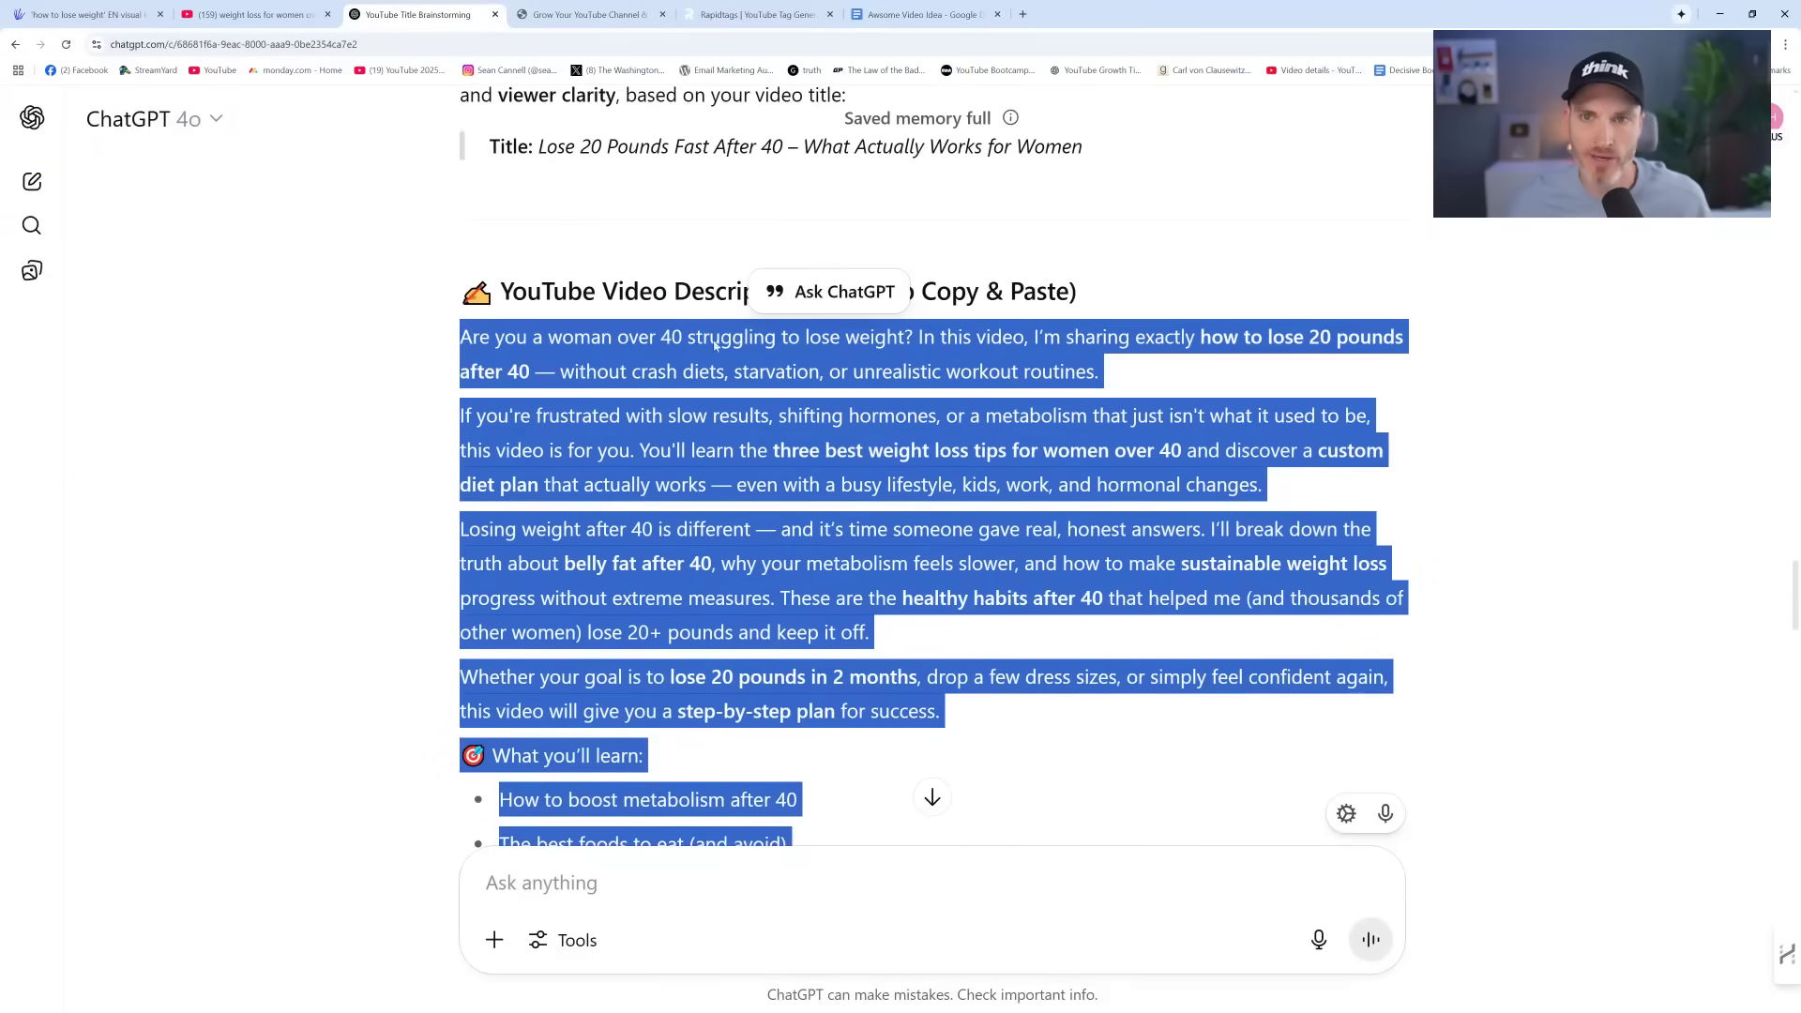
left_click(920, 15)
left_click(822, 651)
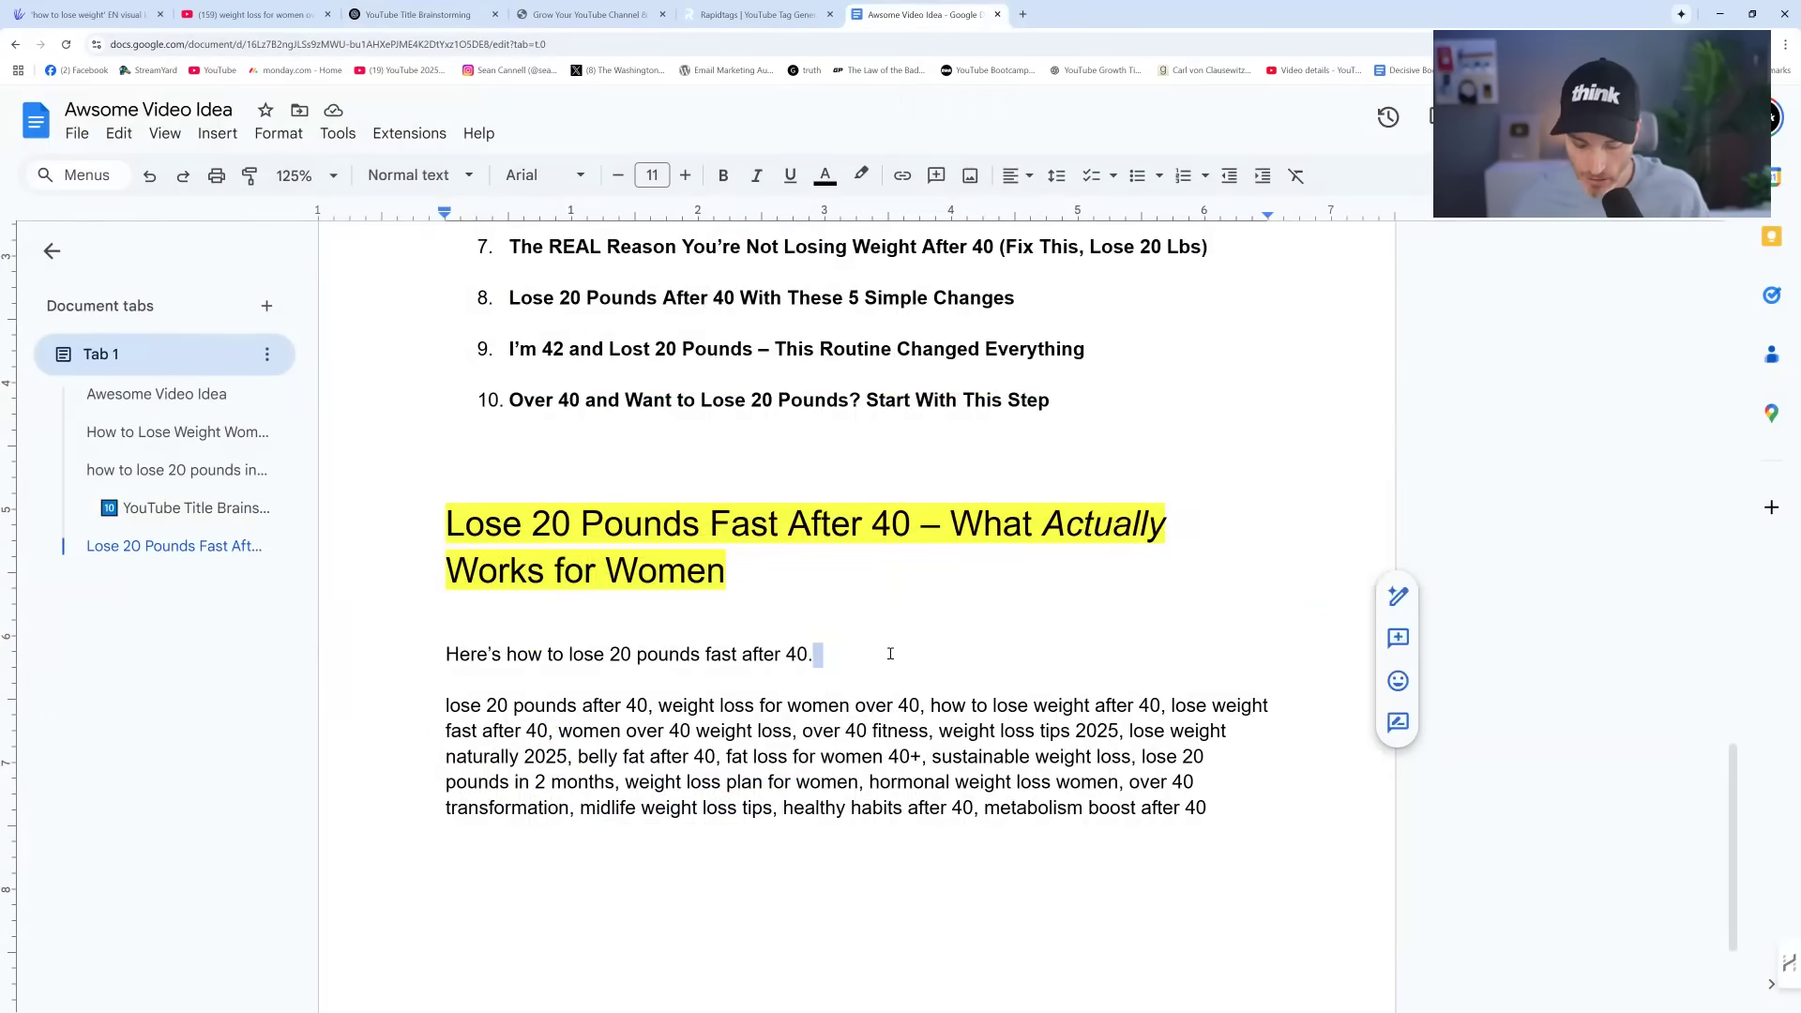
key("Return")
key("Return")
key("ctrl+v")
scroll(890, 648, "up", 10)
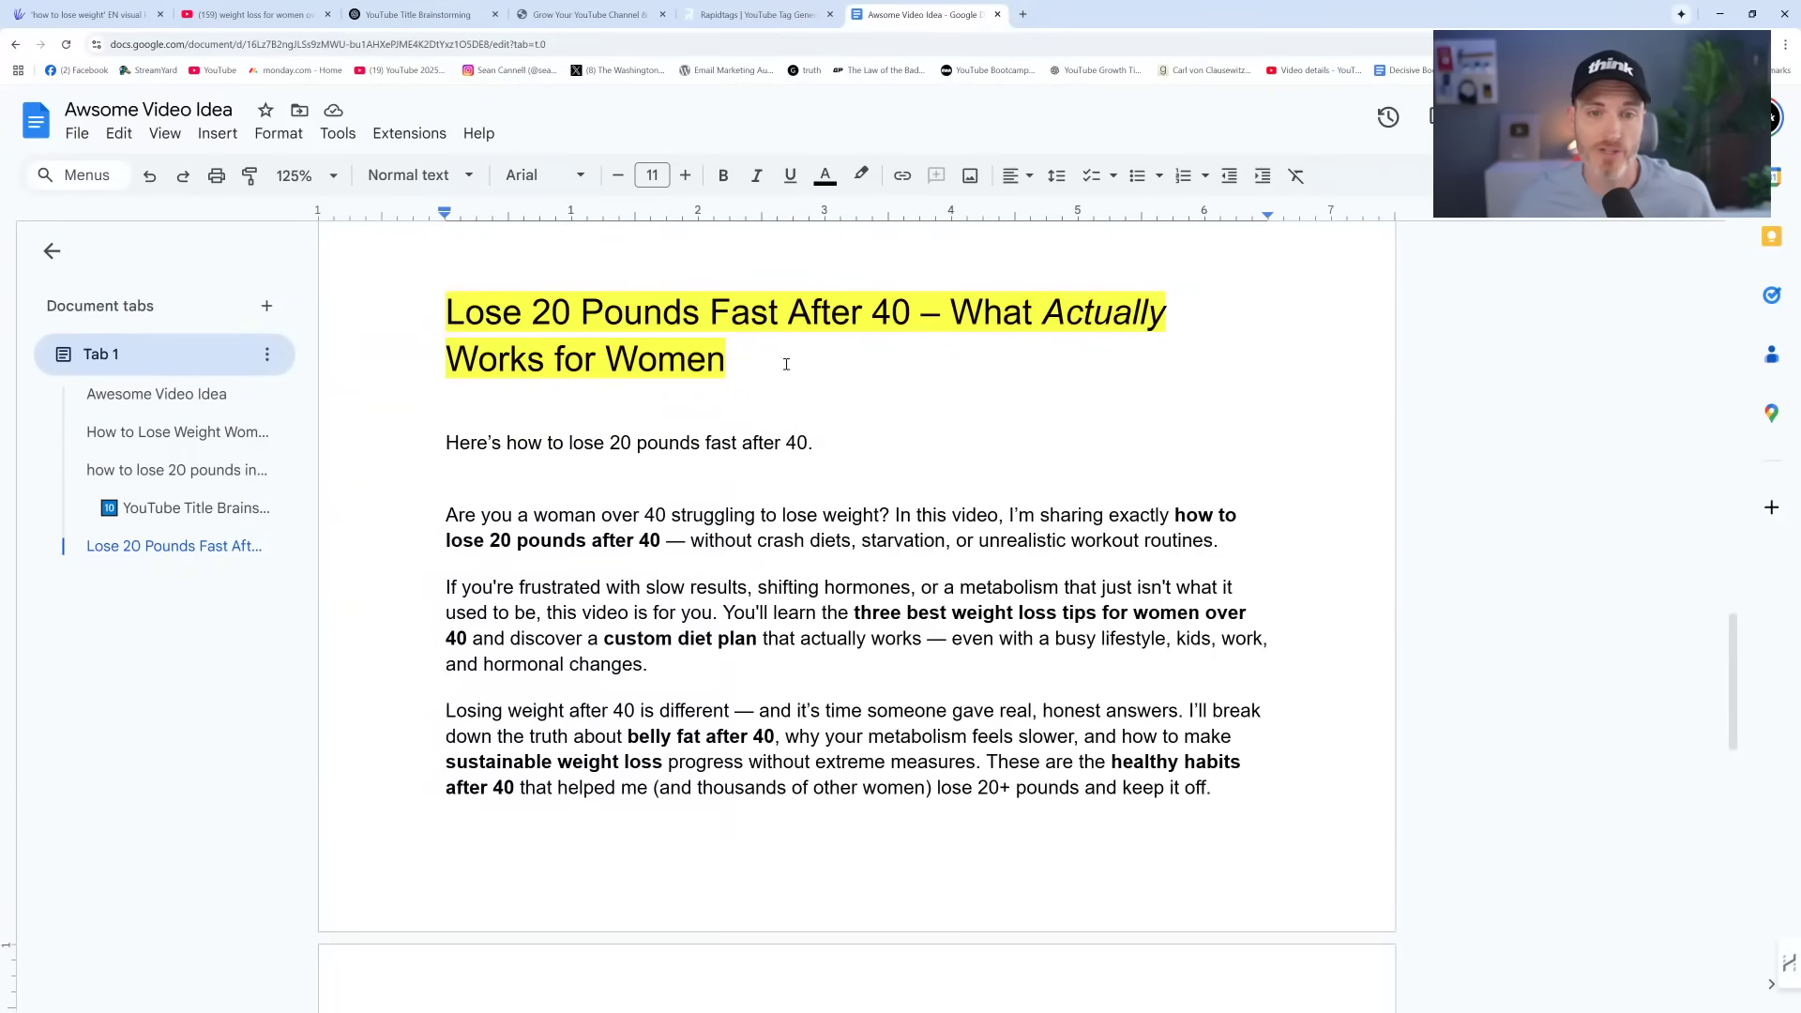
left_click_drag(442, 309, 804, 352)
left_click_drag(814, 443, 445, 443)
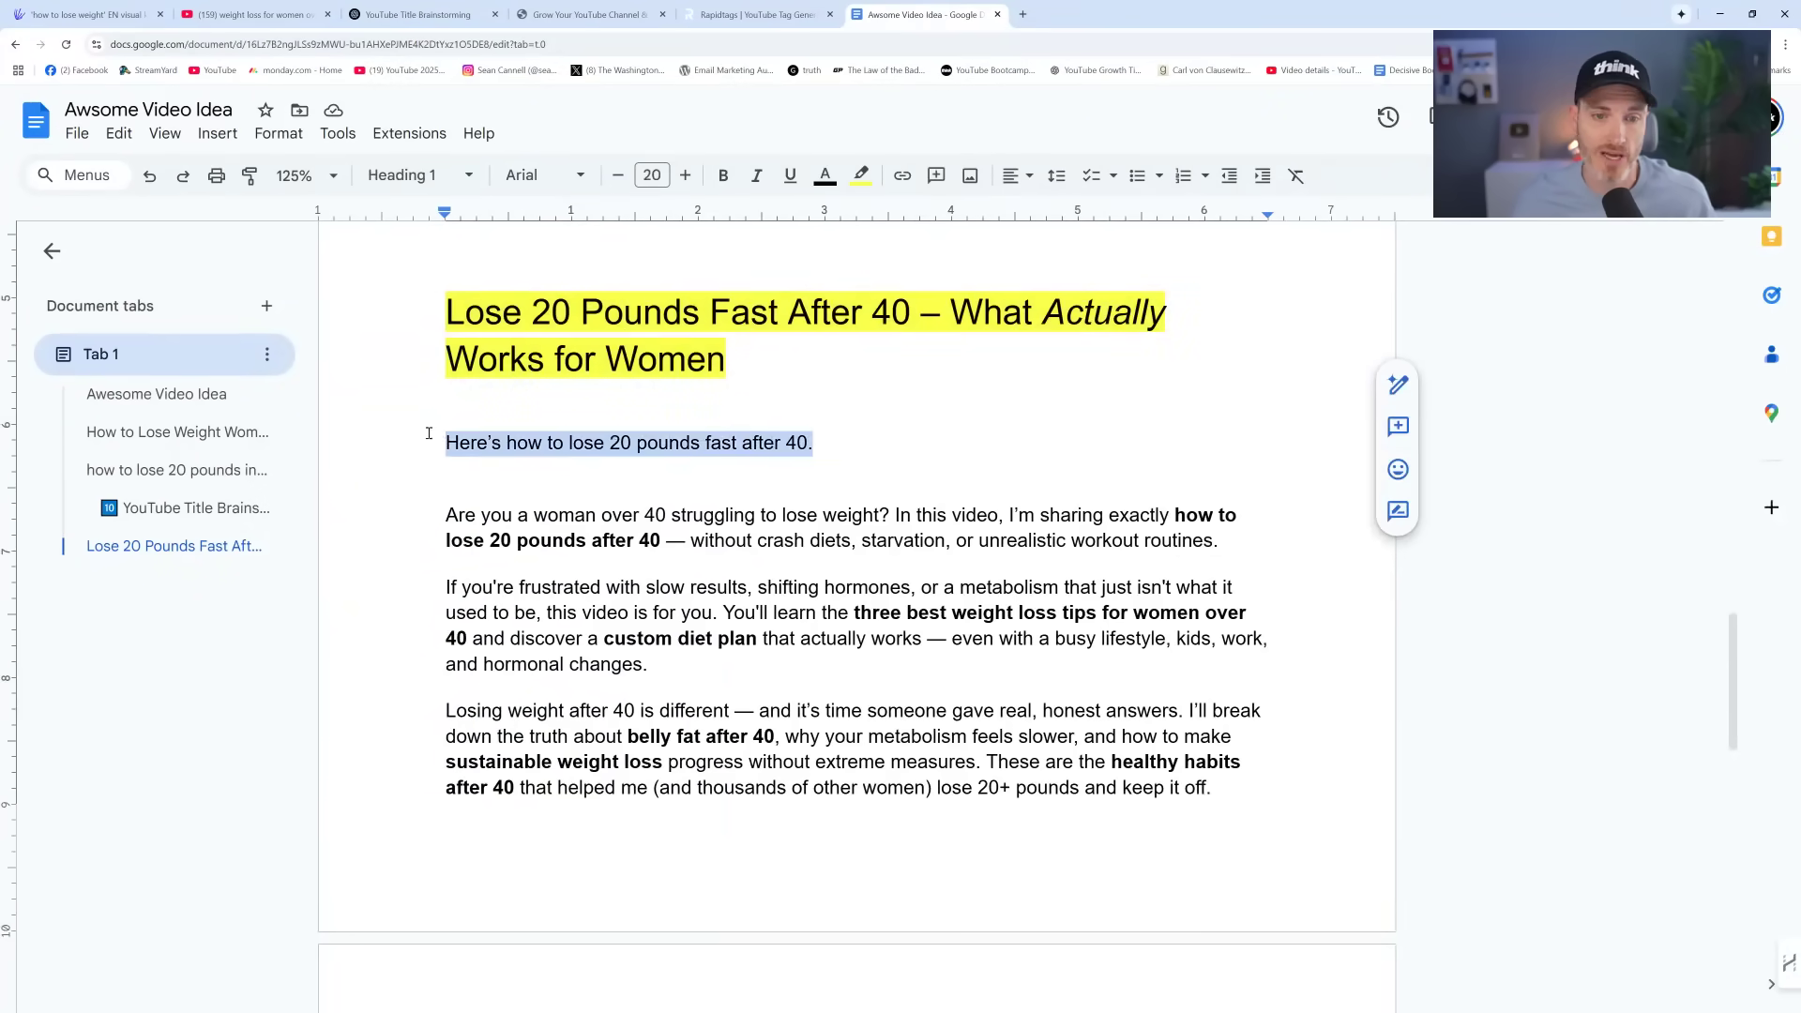
scroll(472, 605, "down", 2)
left_click_drag(444, 374, 1044, 747)
left_click(1044, 747)
scroll(901, 611, "down", 3)
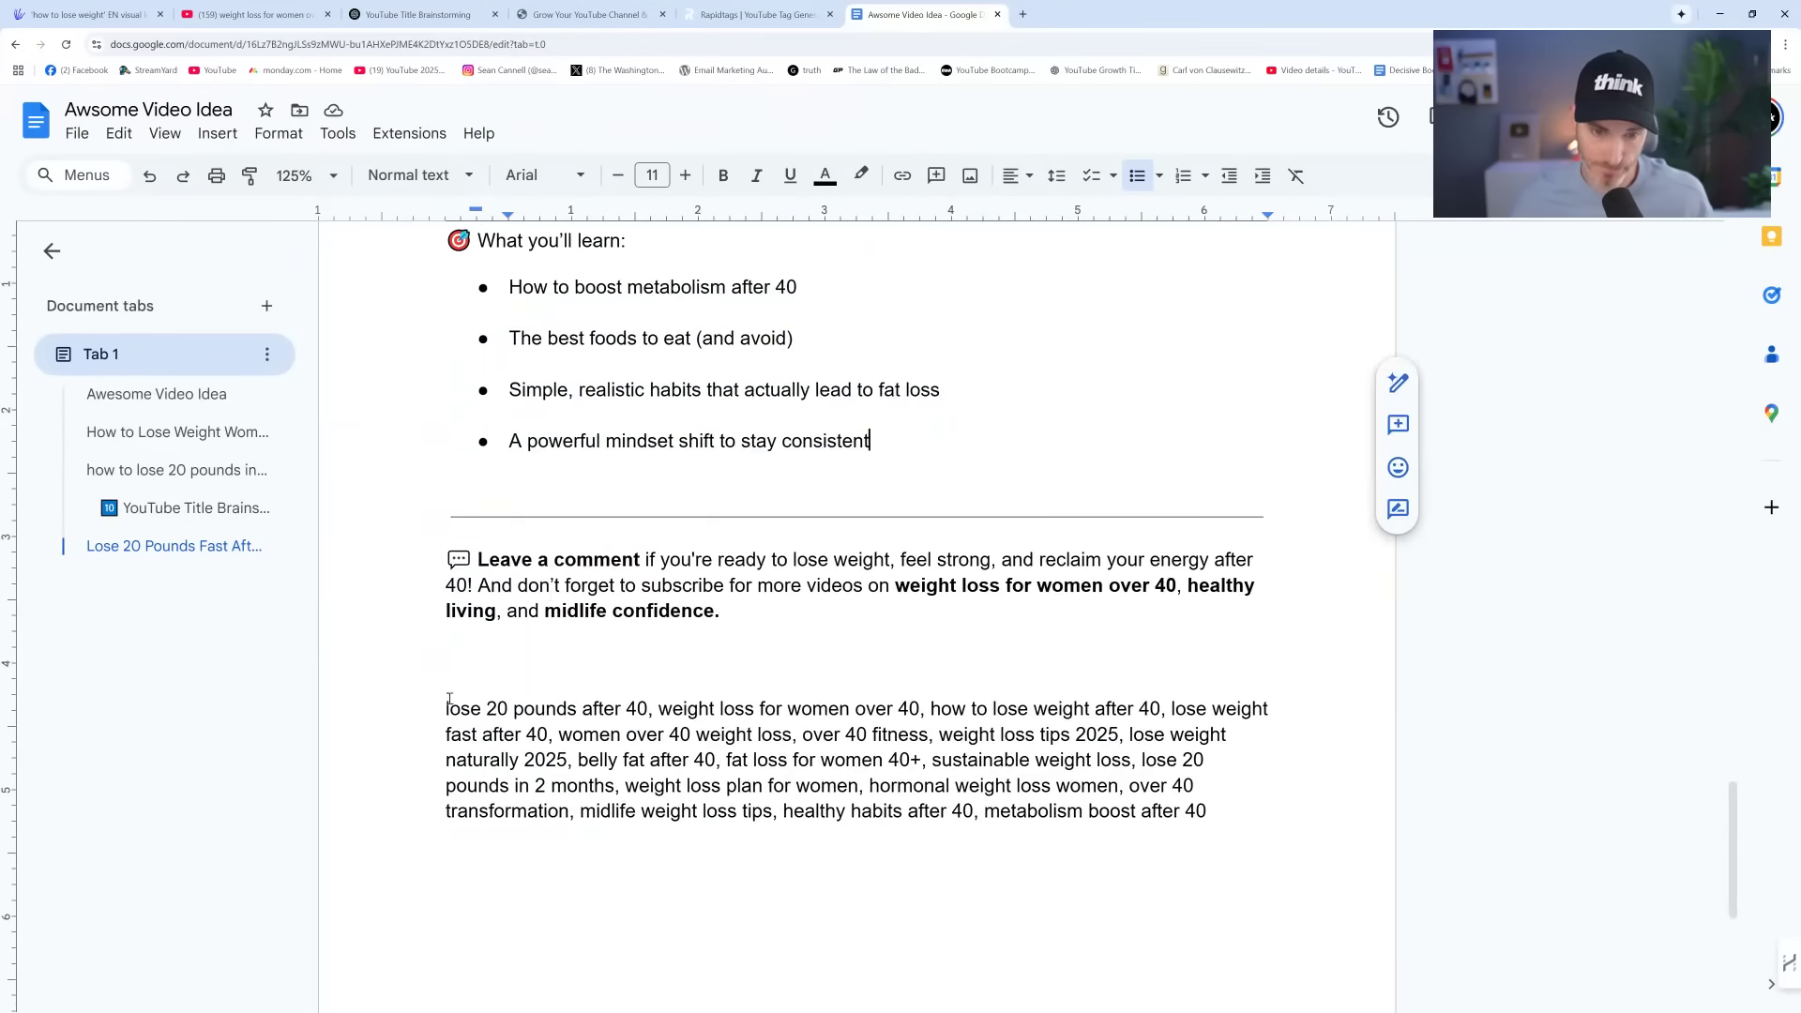
left_click_drag(450, 699, 1231, 829)
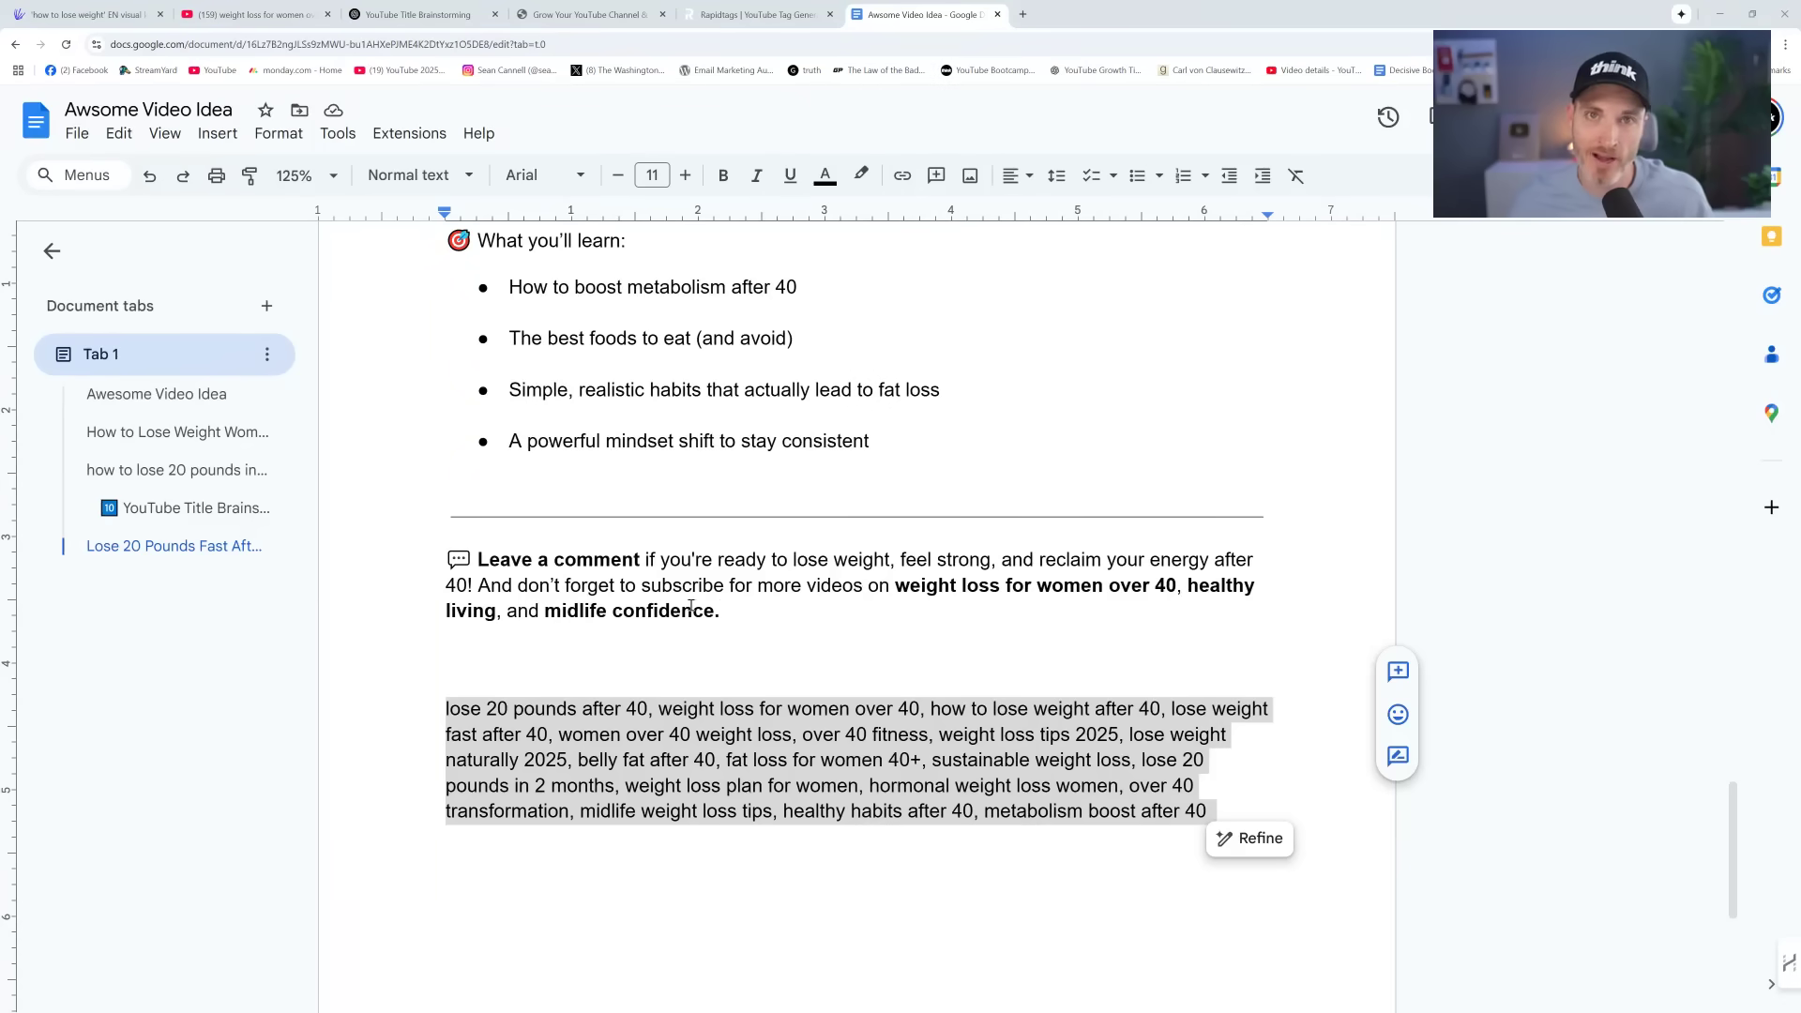
left_click_drag(912, 640, 819, 601)
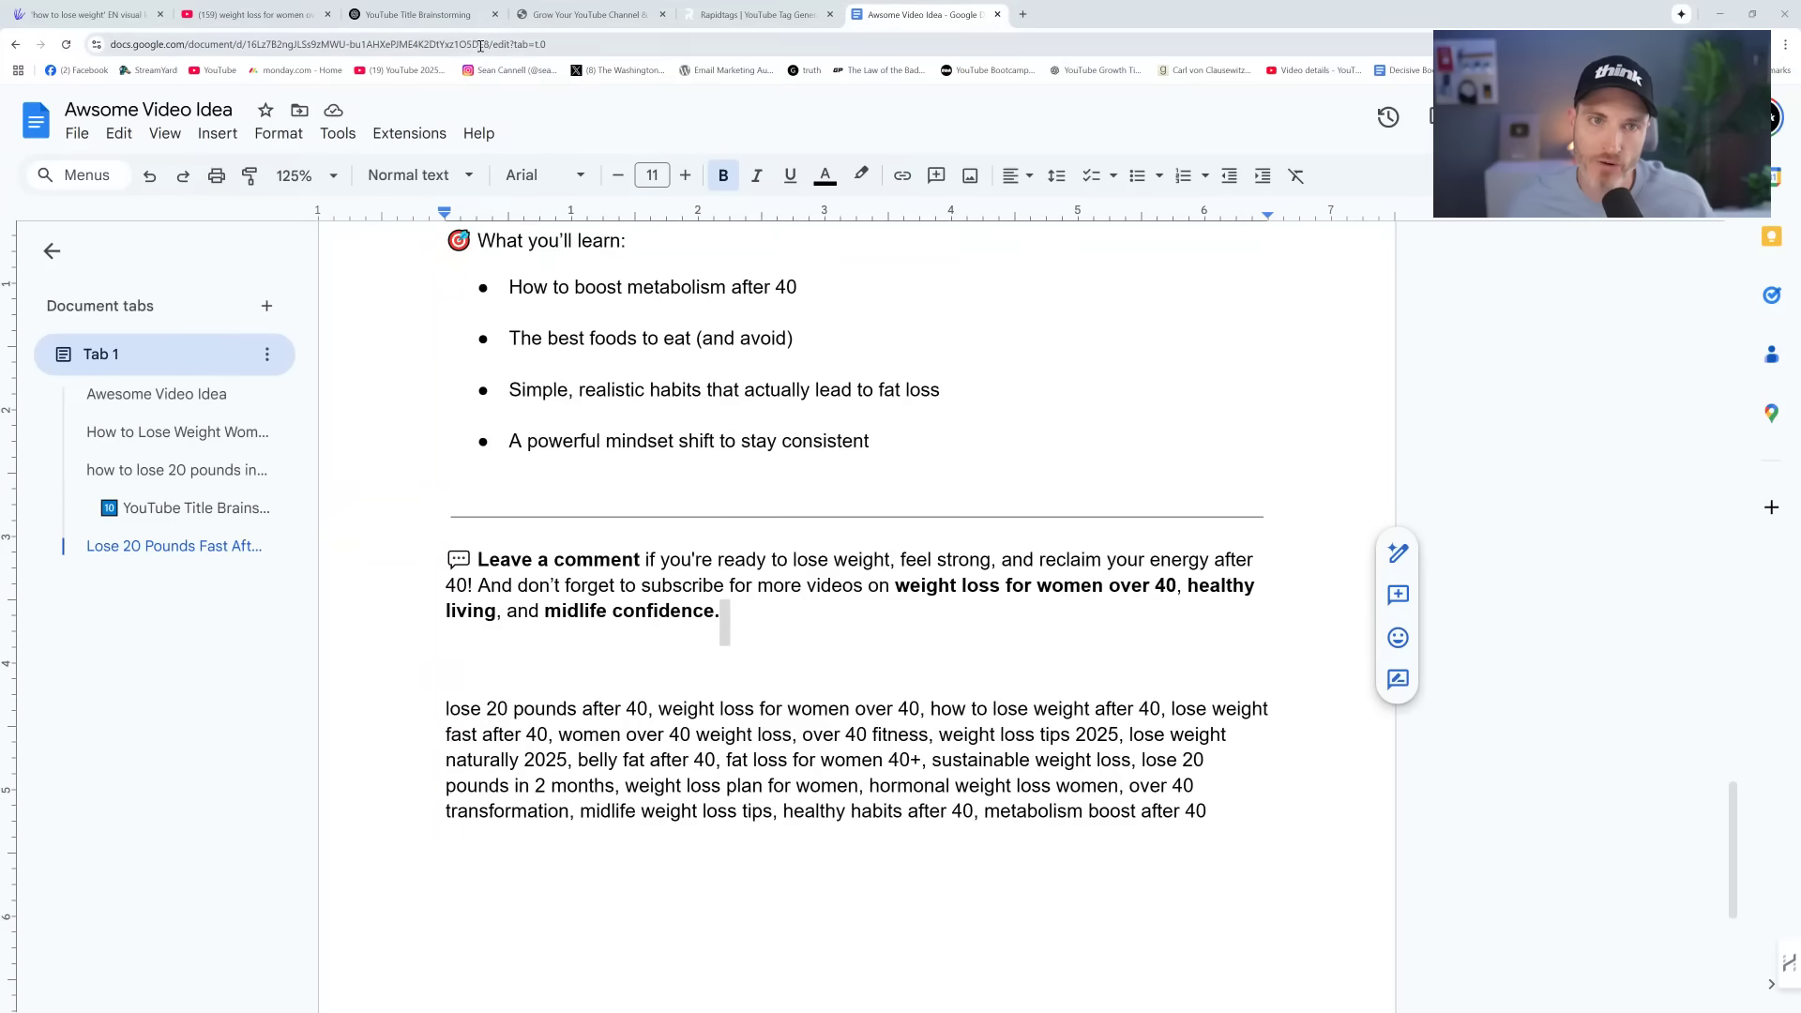
left_click(772, 11)
left_click(587, 14)
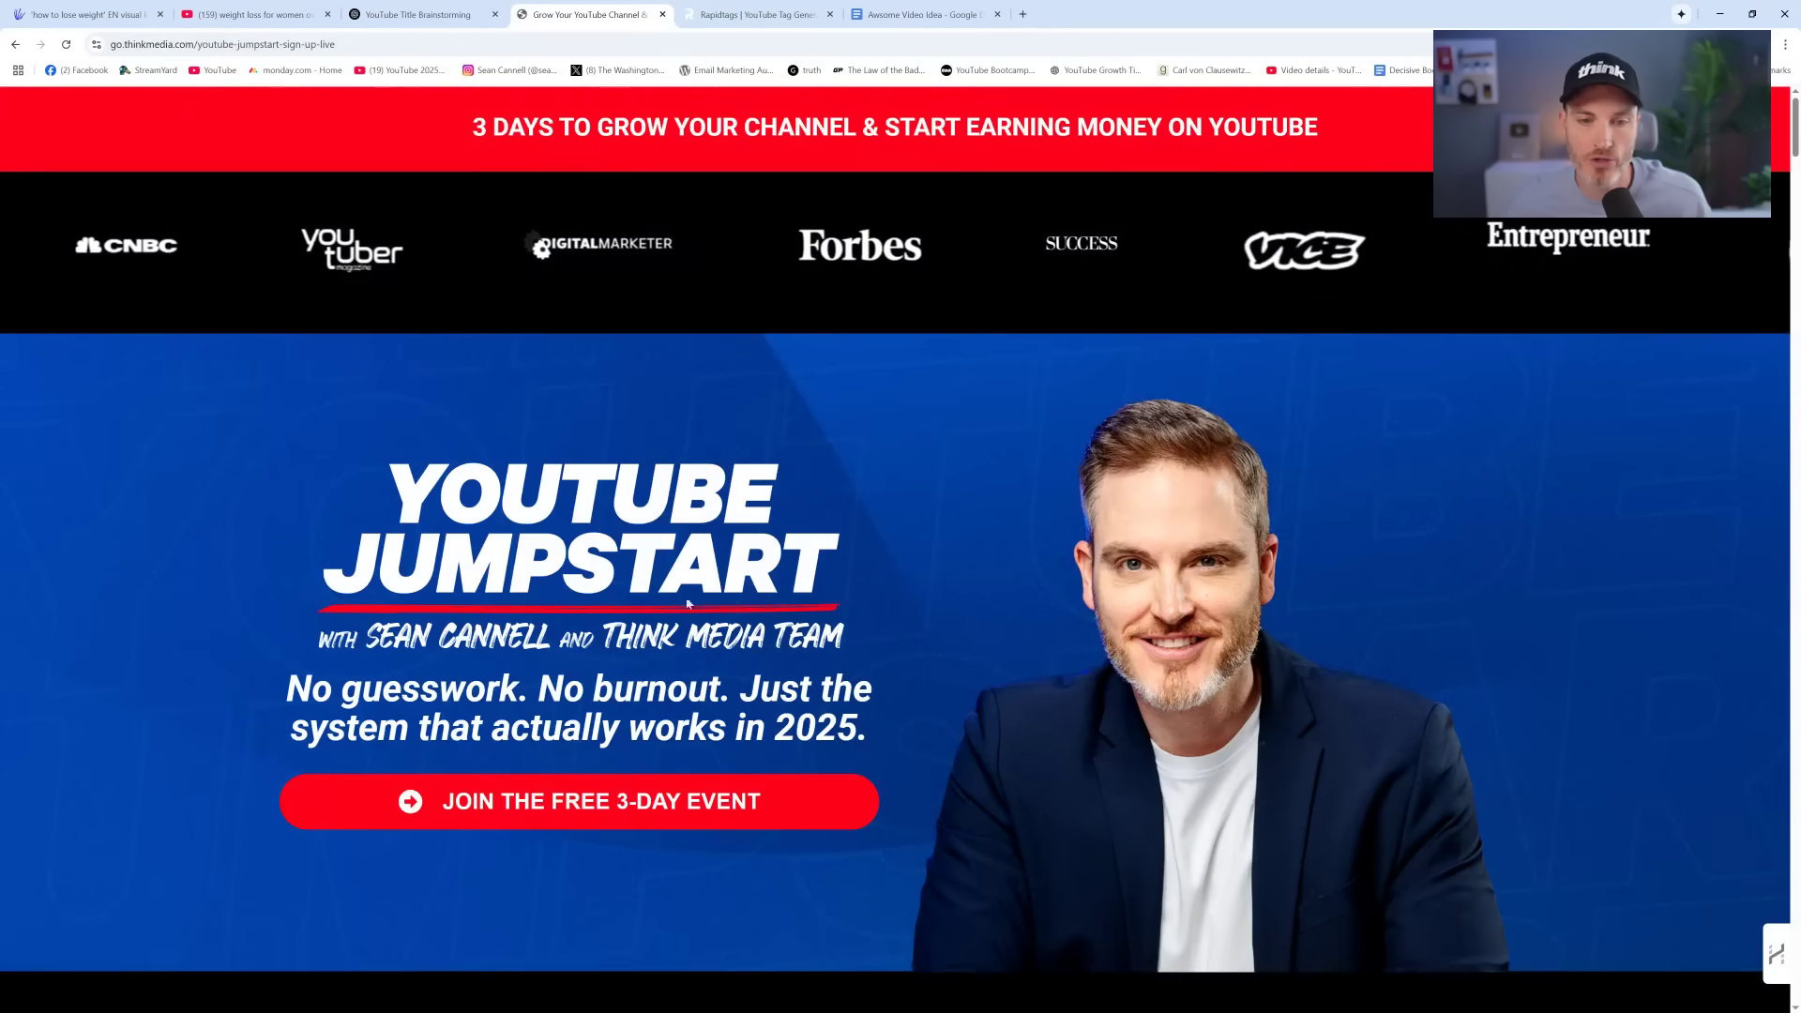
scroll(687, 604, "down", 2)
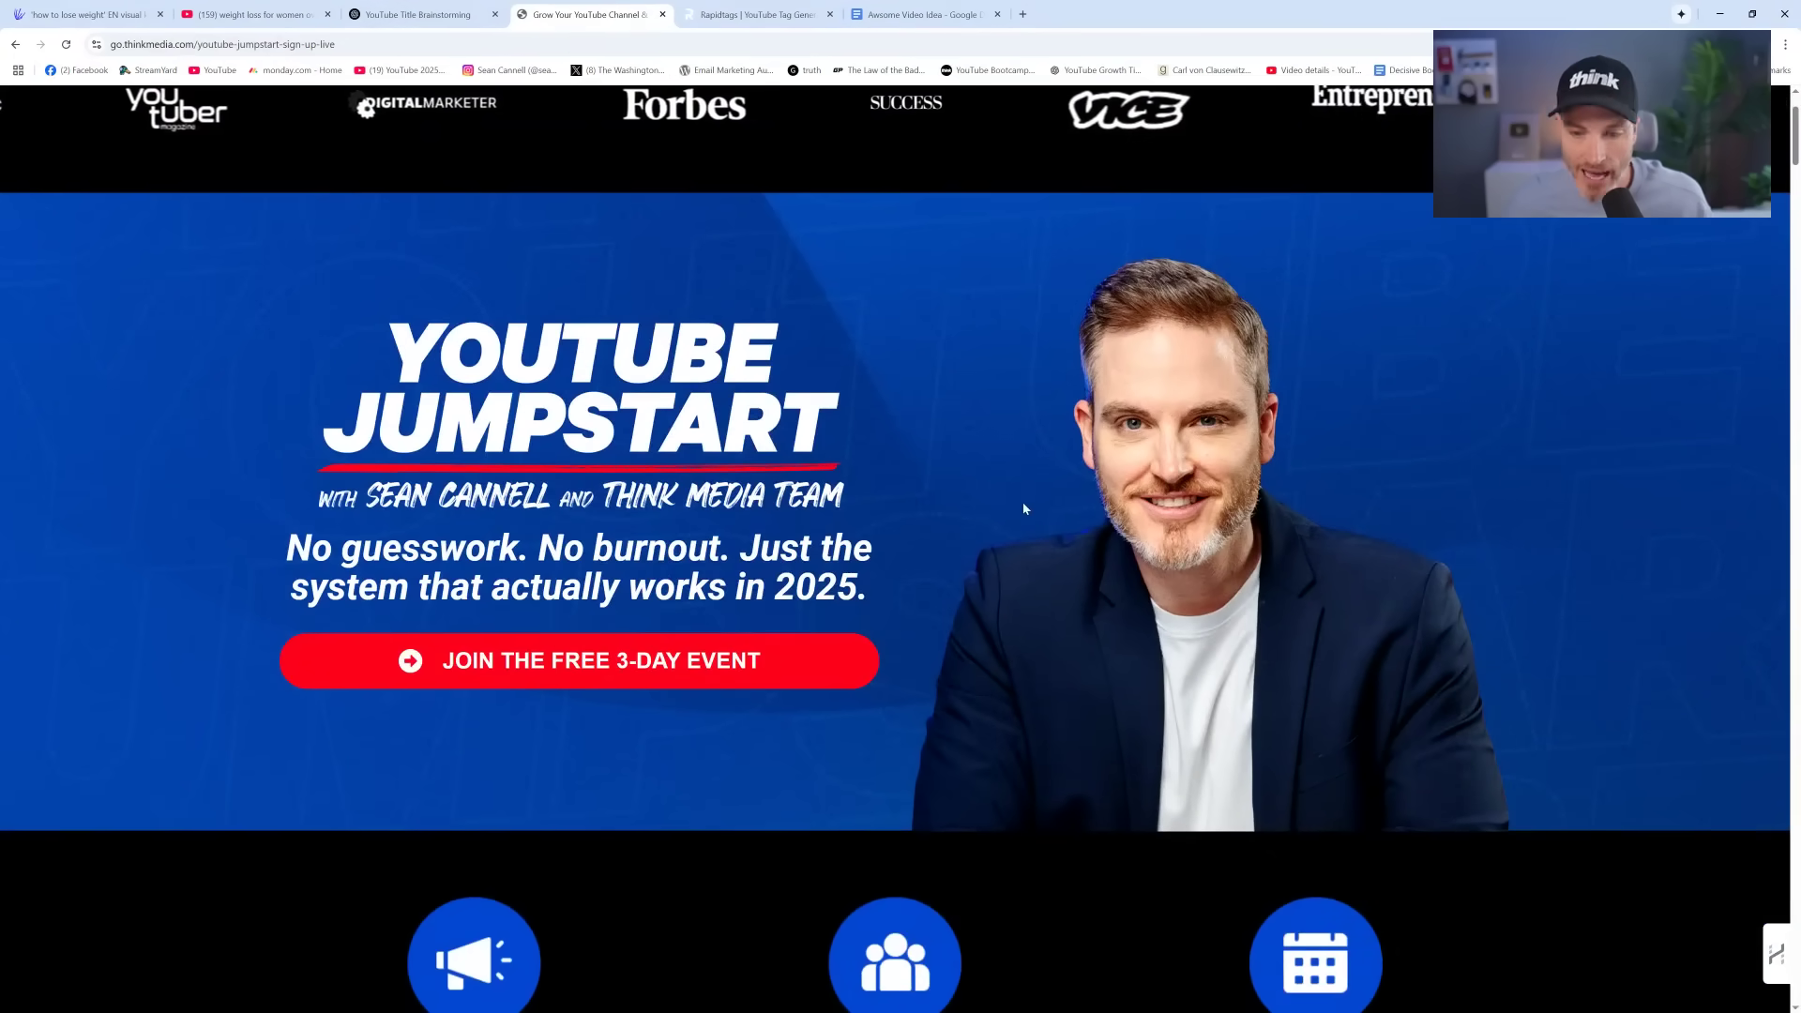
scroll(1024, 509, "down", 5)
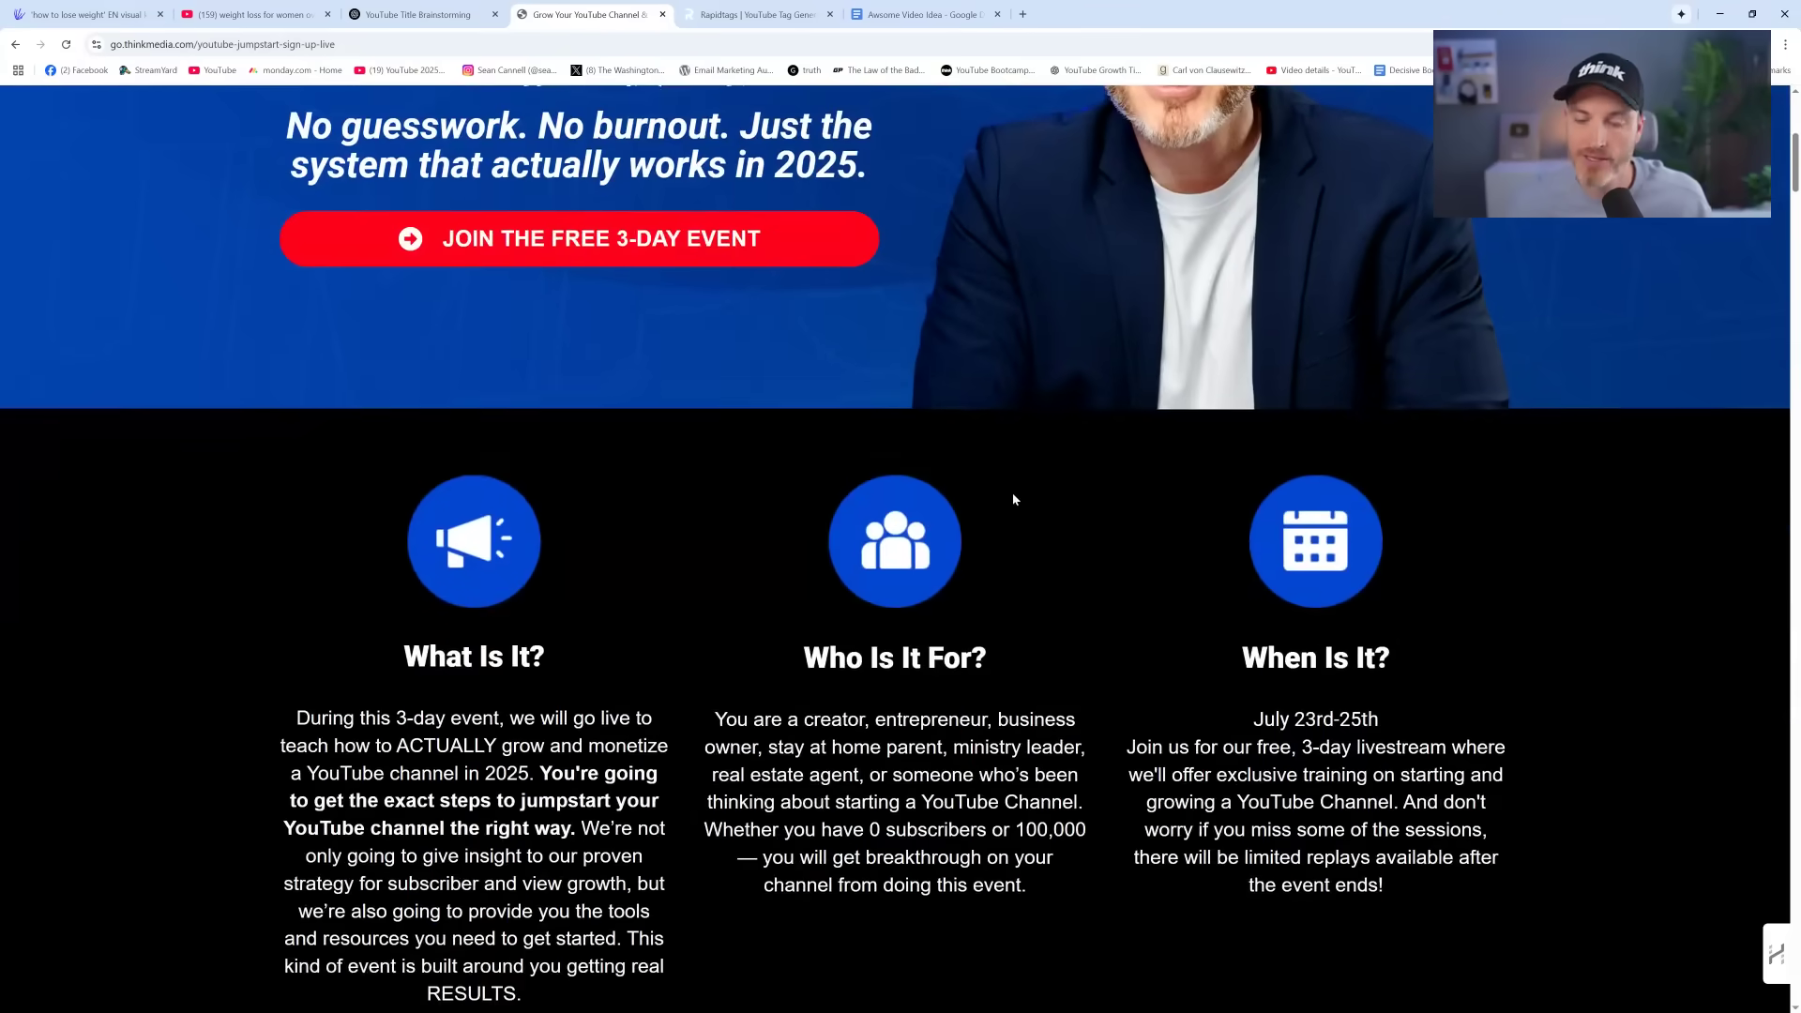
scroll(833, 526, "down", 2)
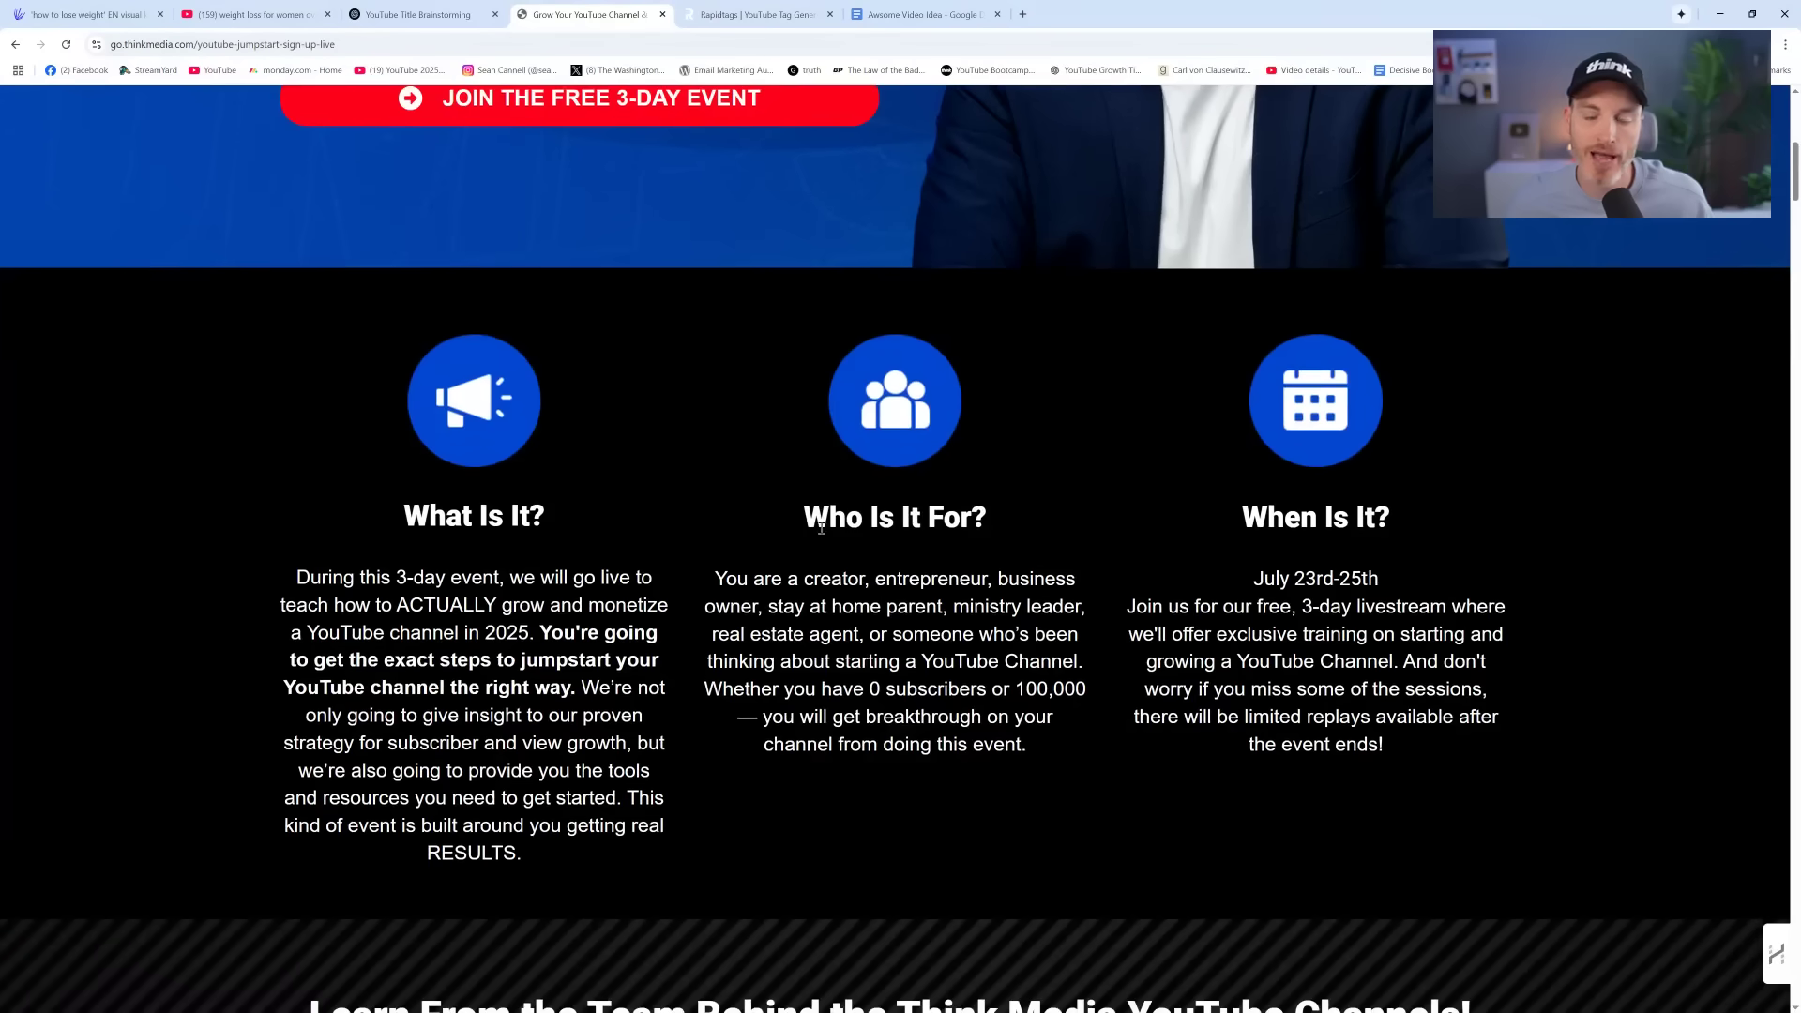
scroll(786, 480, "down", 2)
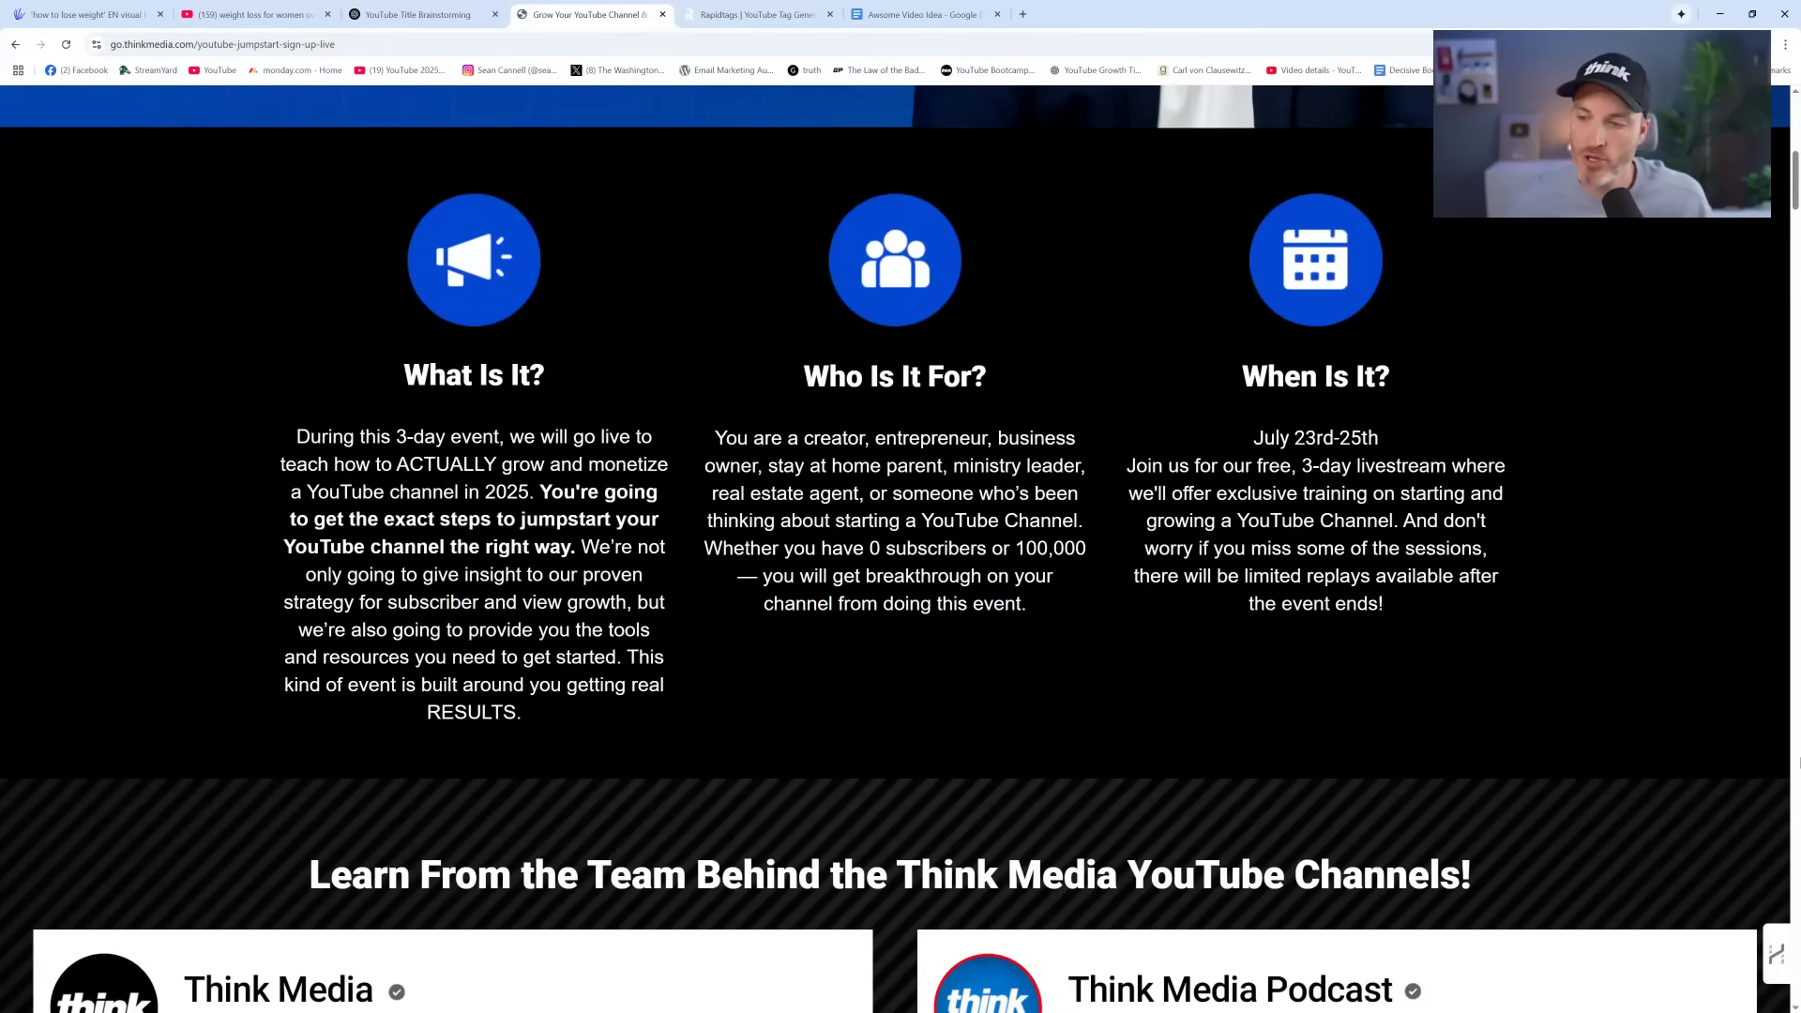
scroll(636, 474, "up", 7)
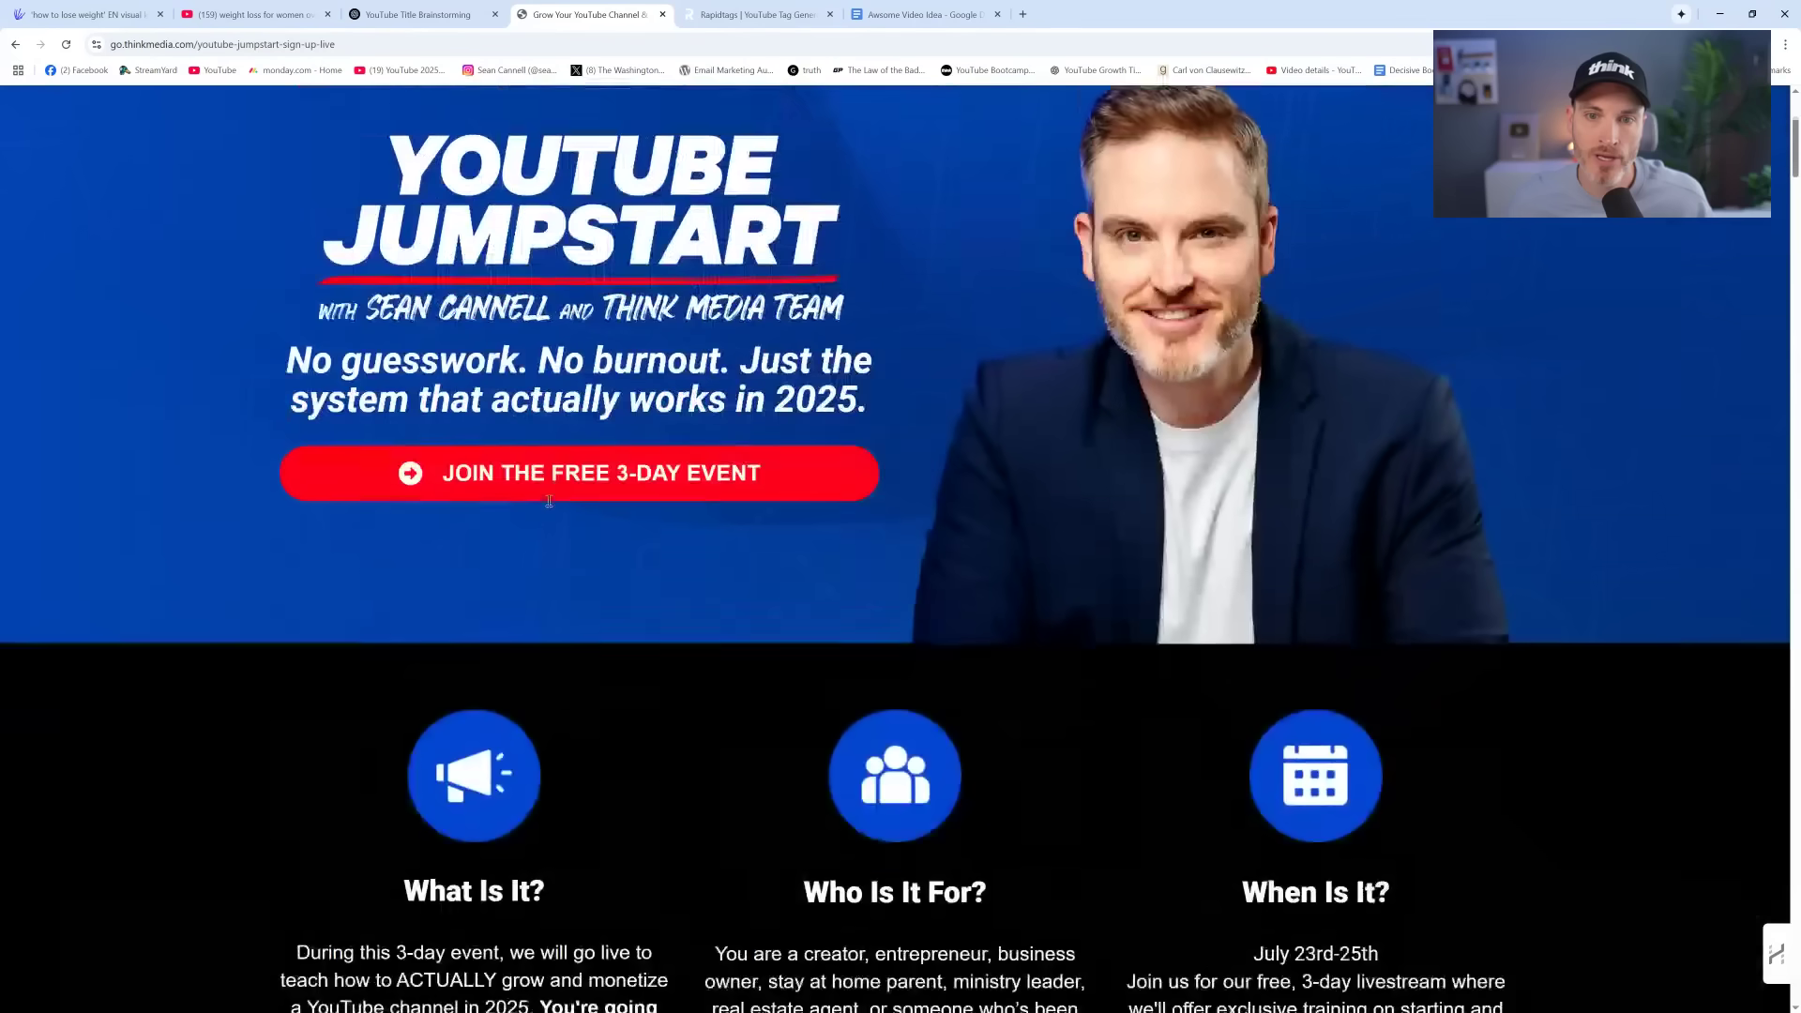
scroll(537, 507, "up", 1)
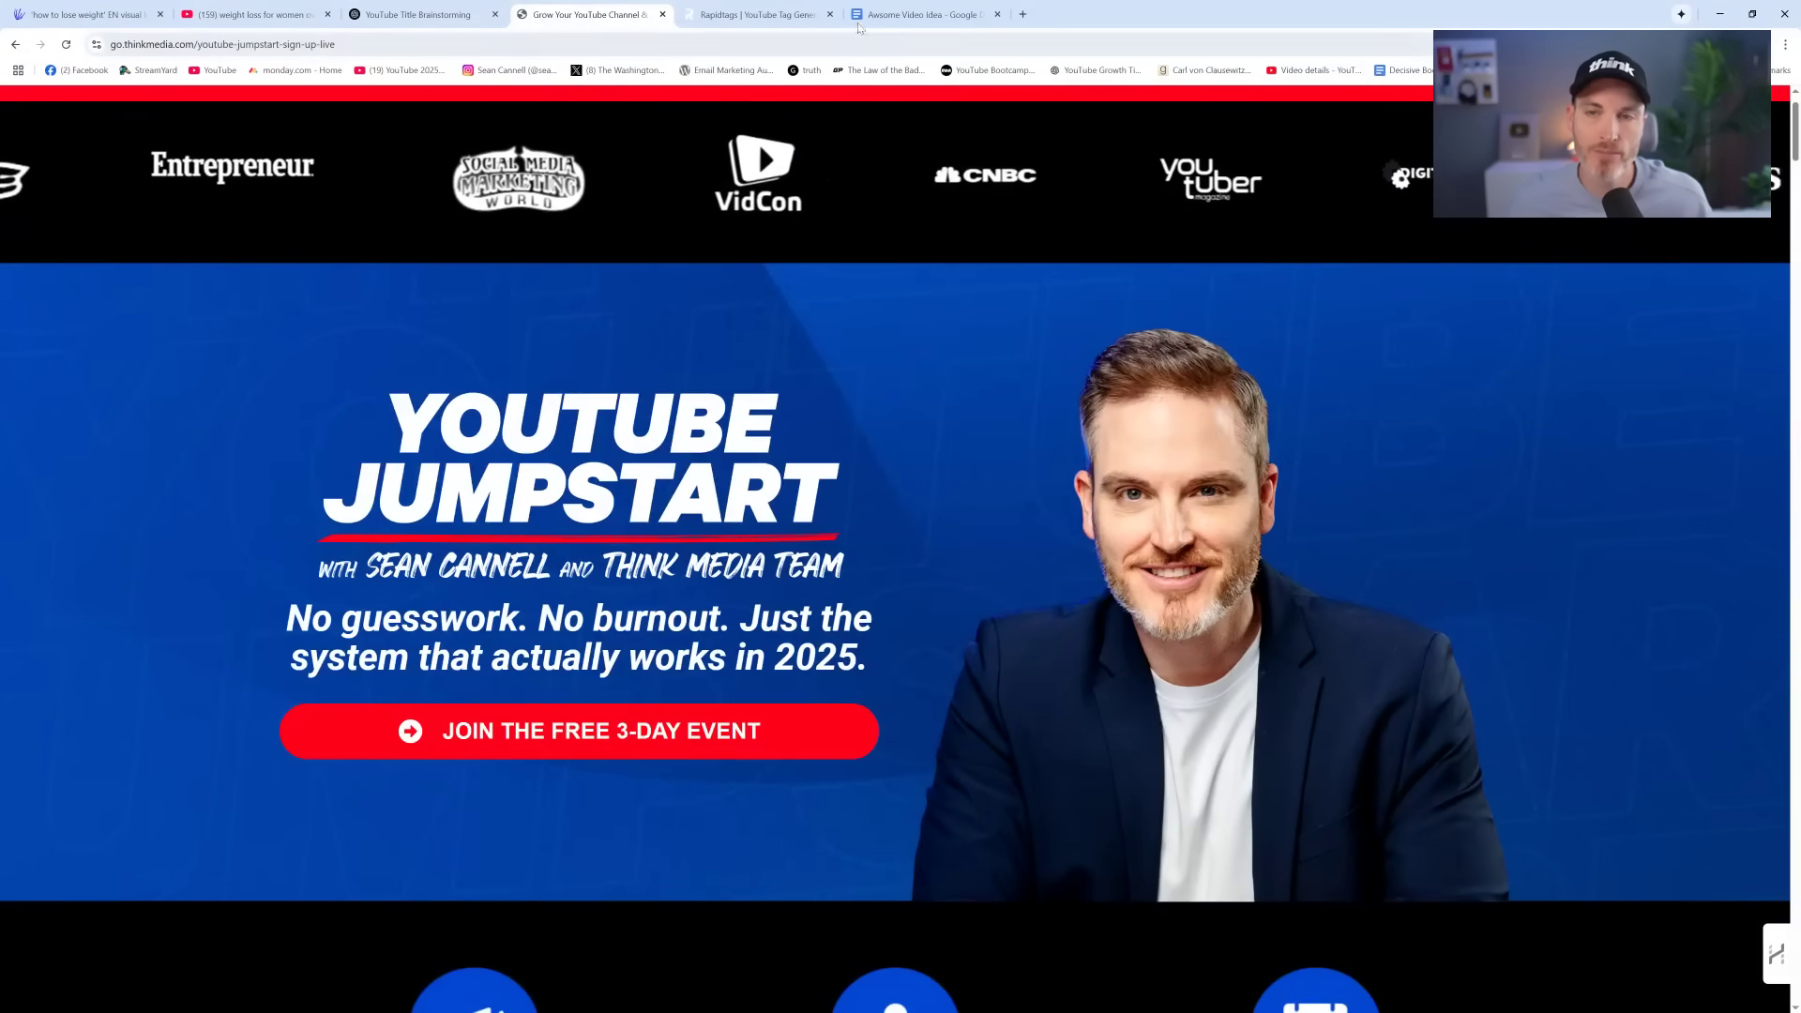
left_click(928, 16)
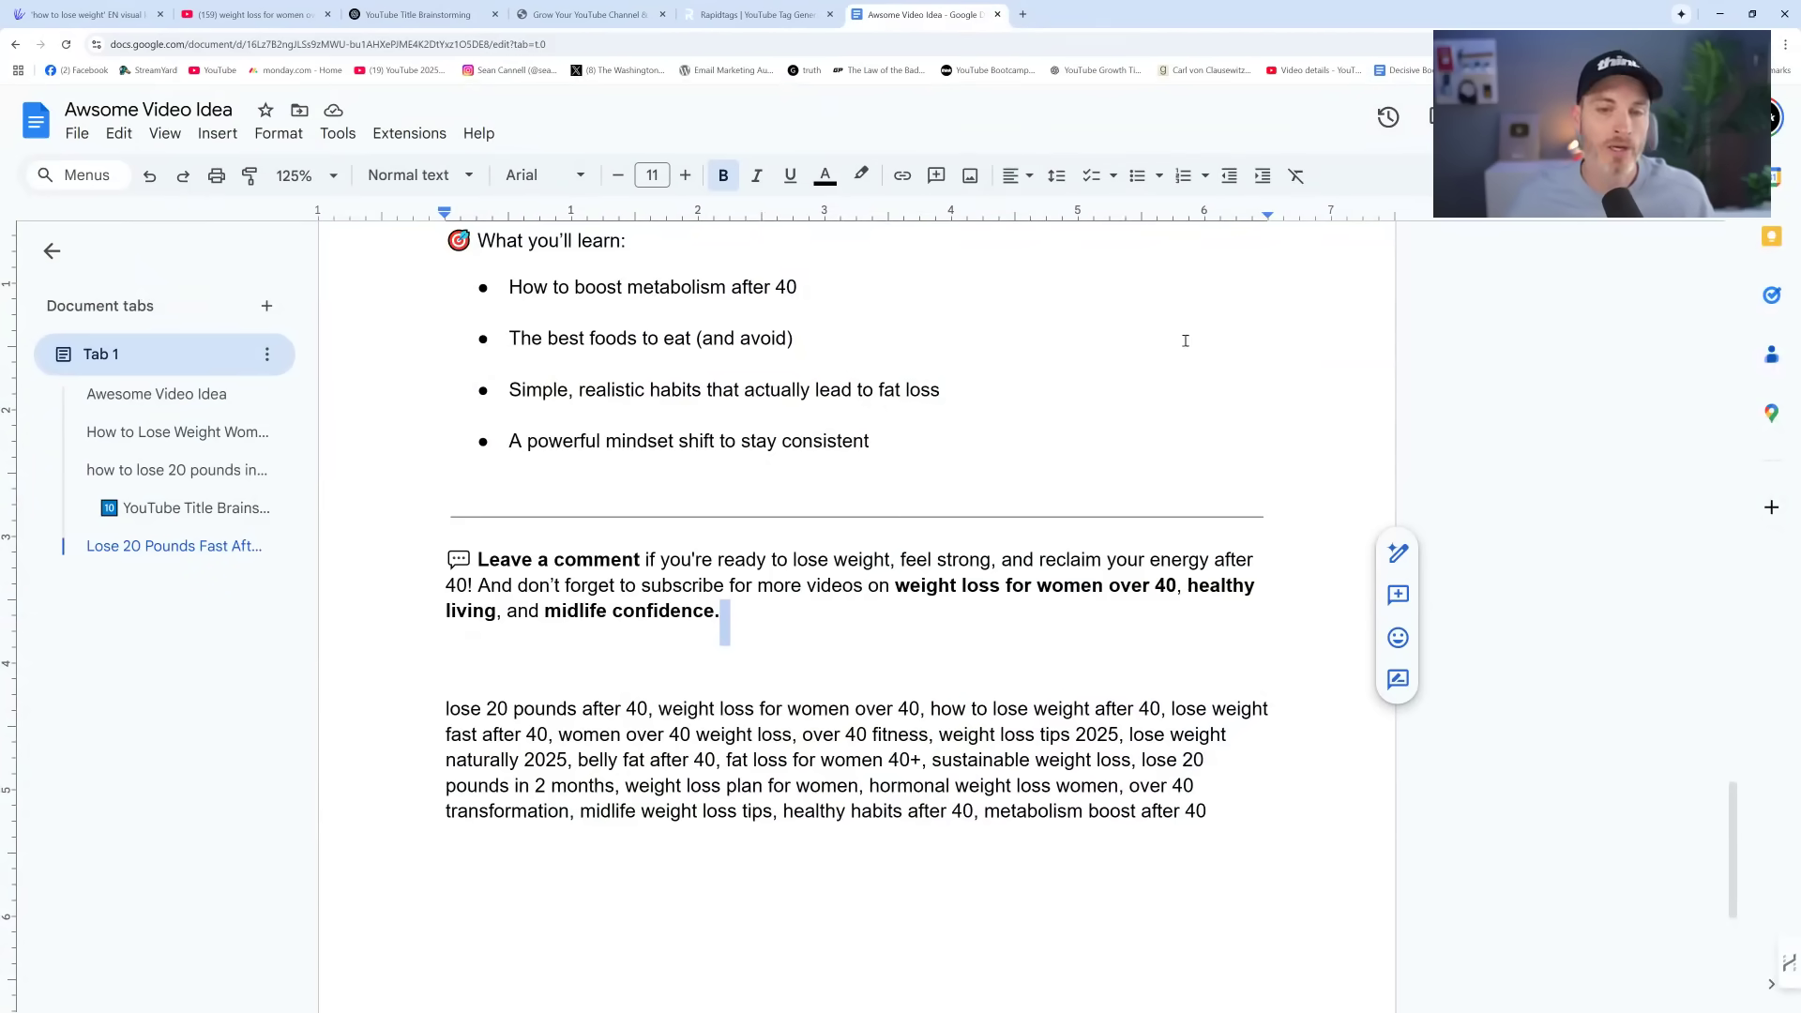
scroll(1138, 390, "up", 2)
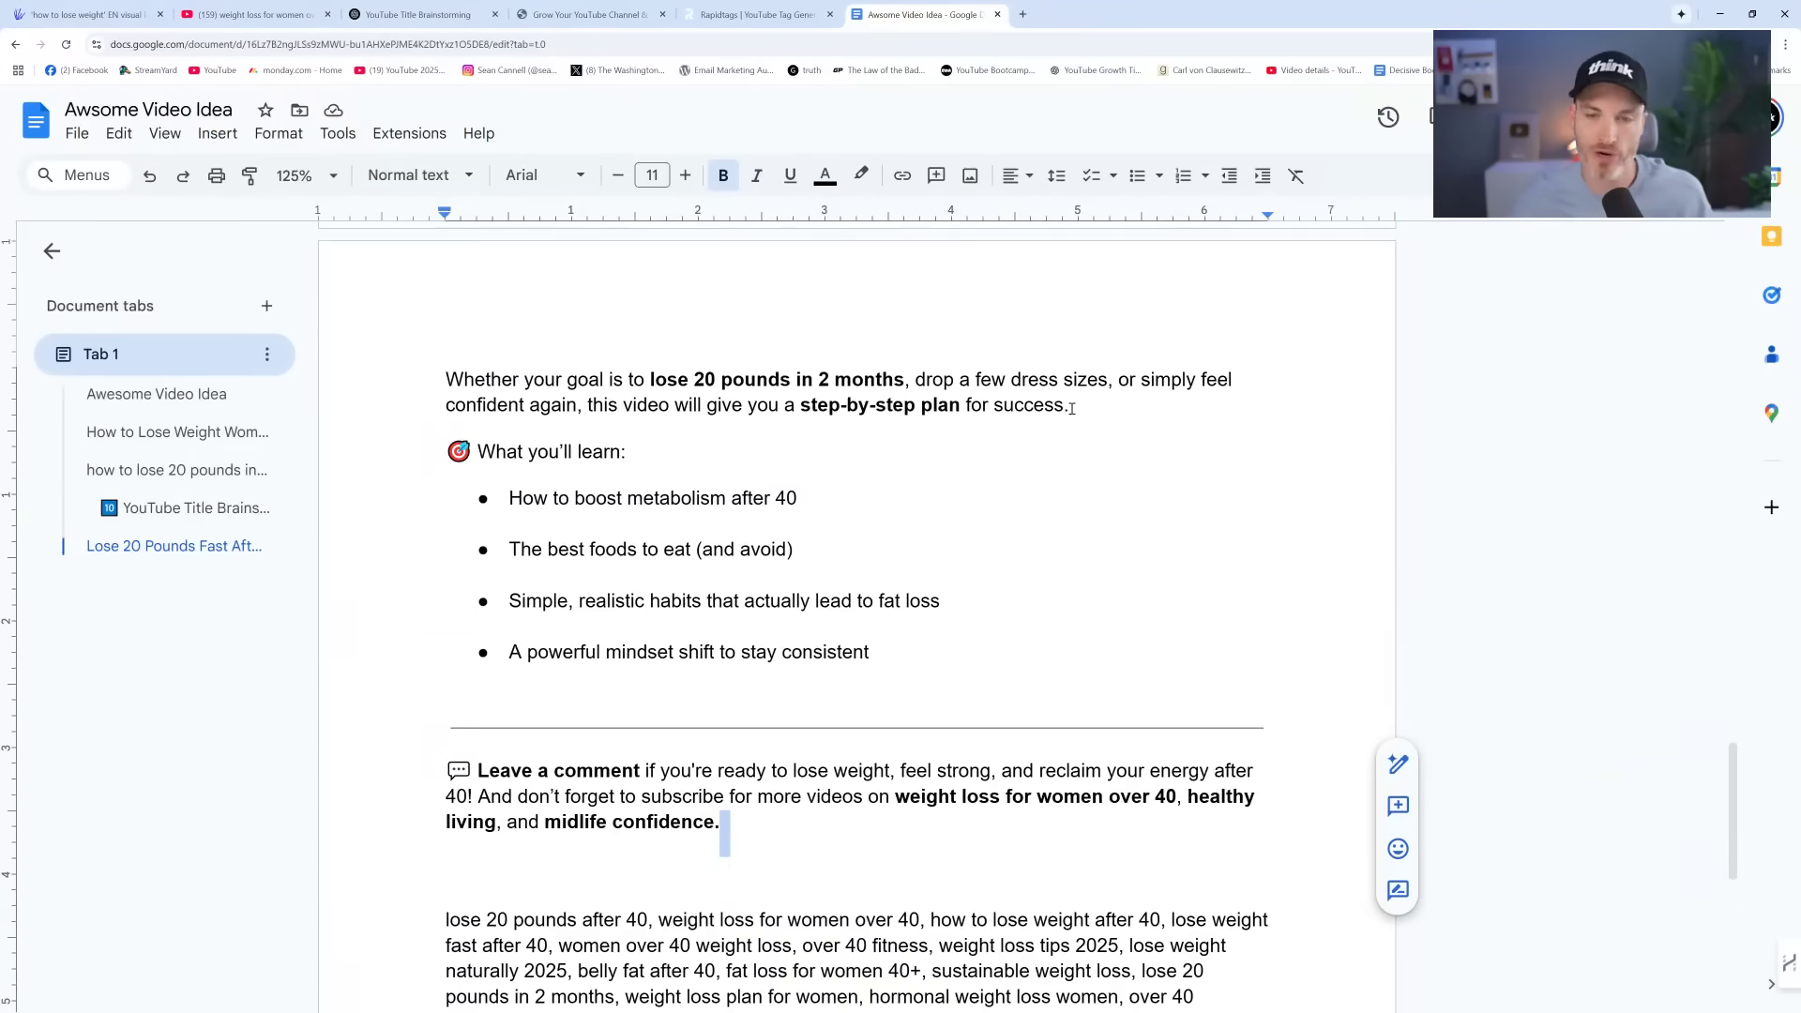